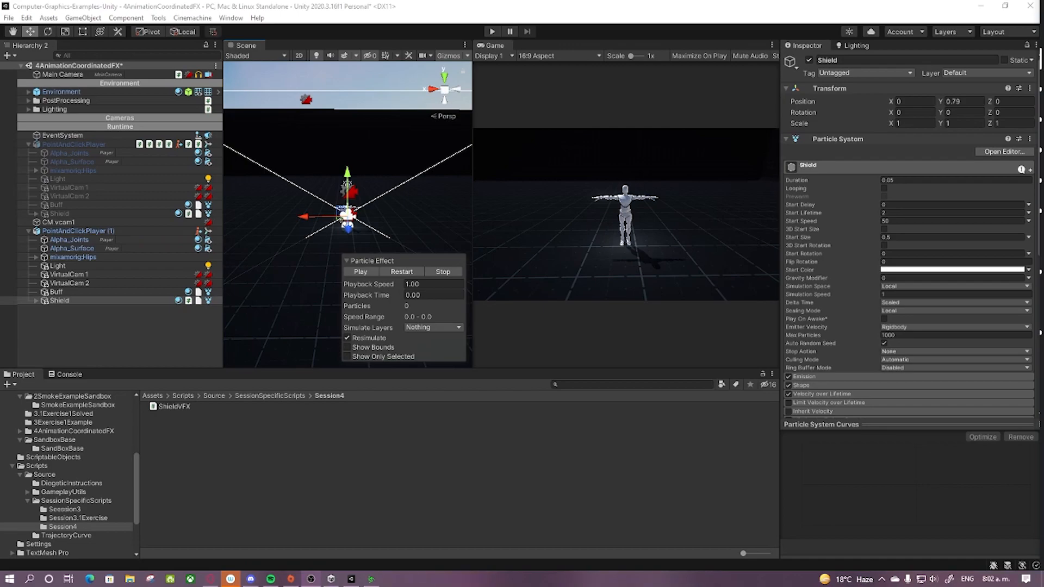
Step: Preview the Shield particle effect by playing and restarting it, with the scene view brought closer to the character
left_click_drag(222, 209, 202, 243)
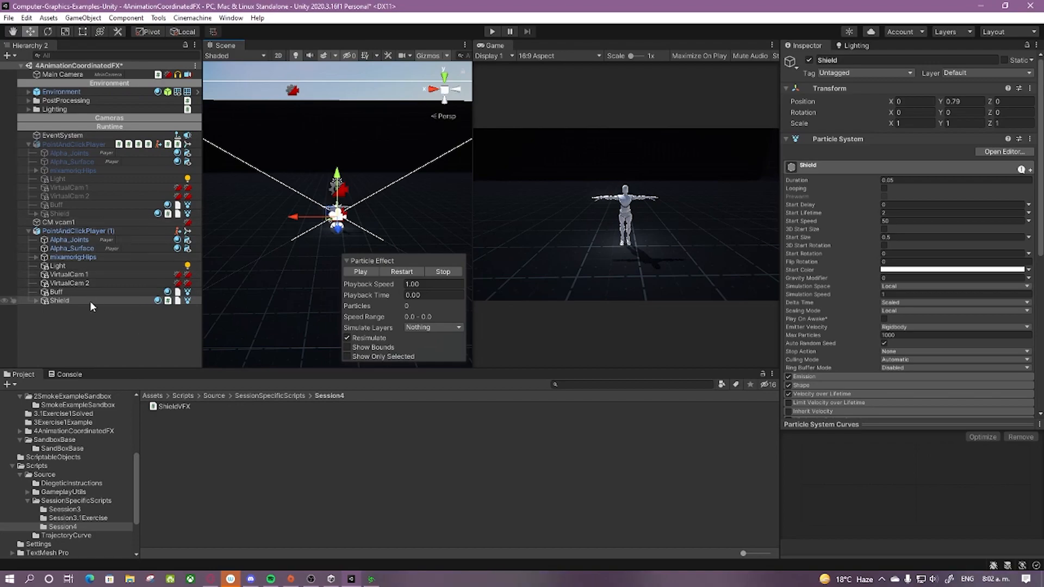
left_click(367, 271)
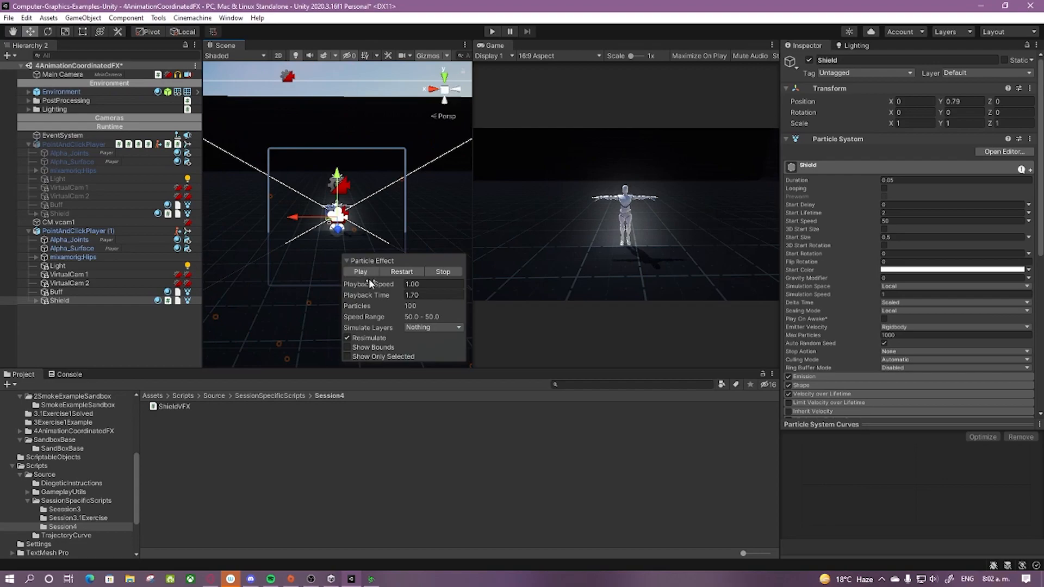
left_click(401, 272)
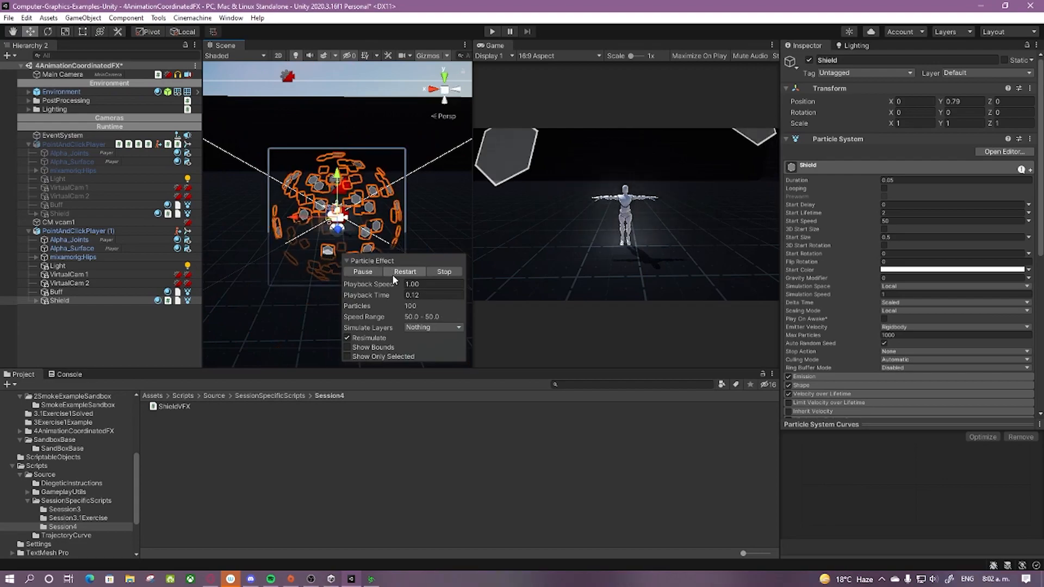
scroll(387, 231, "up", 5)
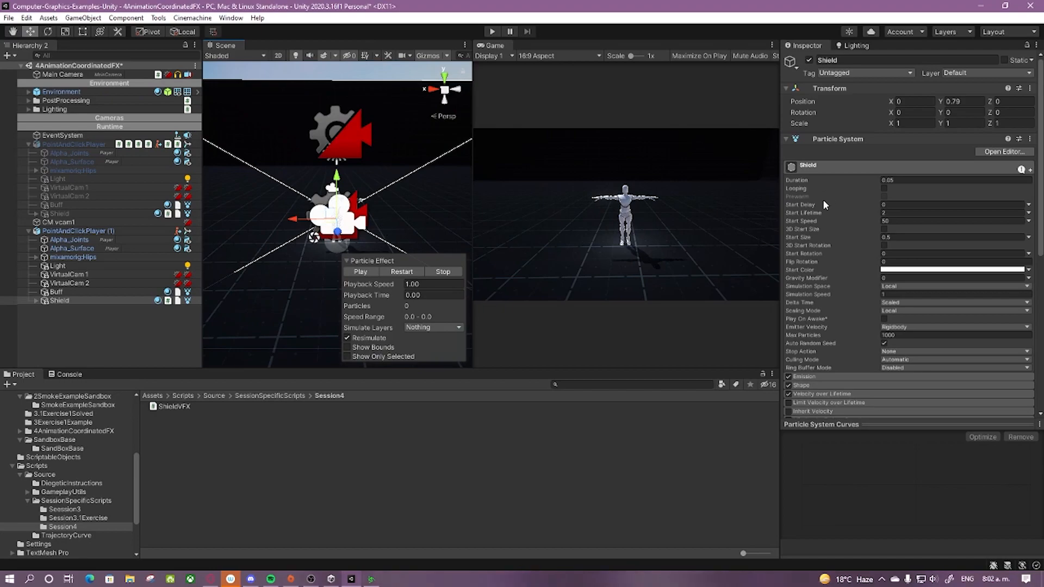
Step: Widen the Inspector and examine the Shield particle system's Velocity over Lifetime settings and Speed Modifier curve
left_click_drag(779, 149, 563, 150)
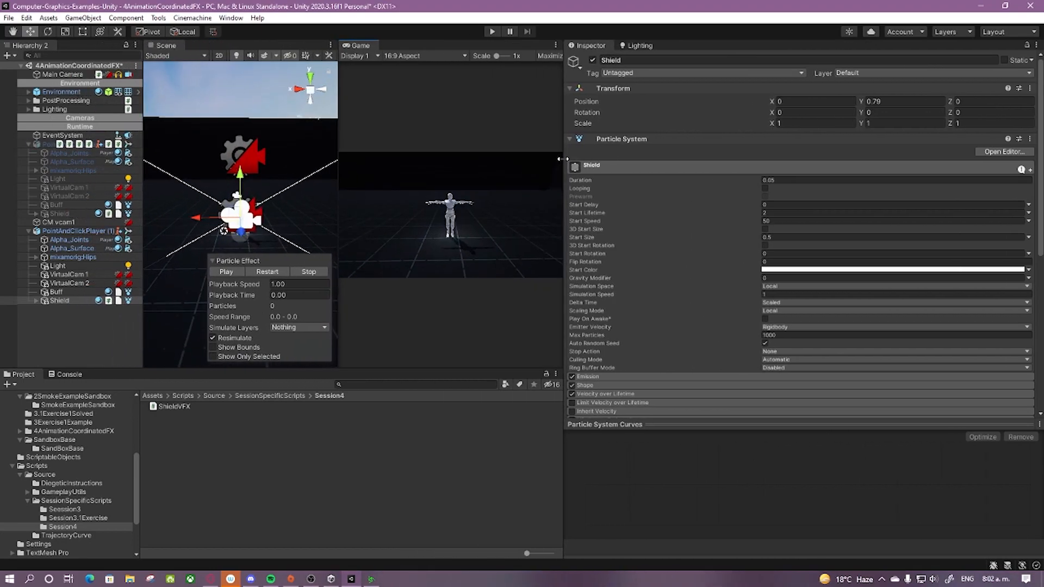
scroll(700, 295, "down", 8)
scroll(653, 259, "up", 5)
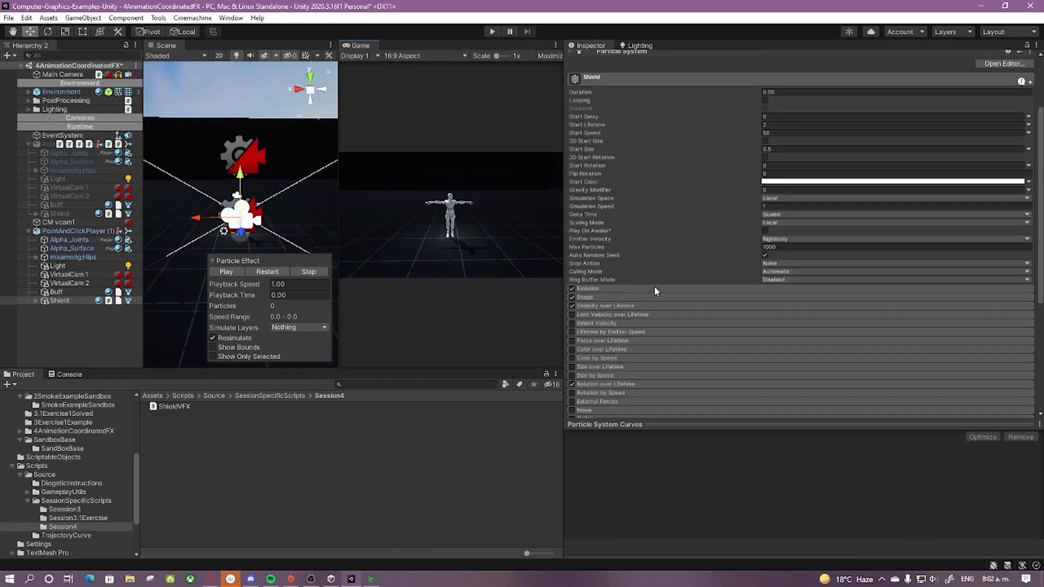
left_click(621, 303)
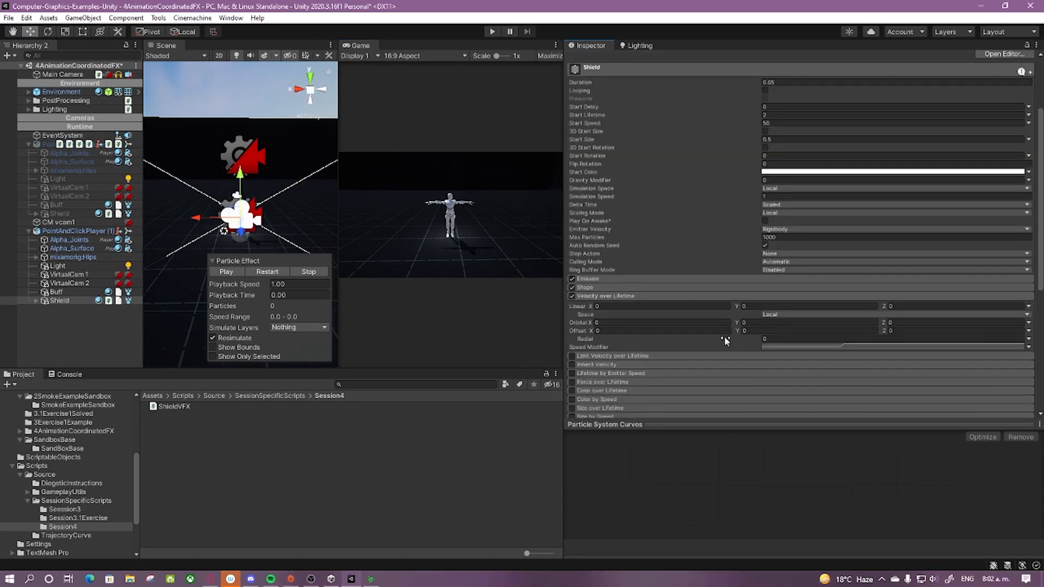
scroll(724, 337, "down", 6)
scroll(722, 335, "up", 4)
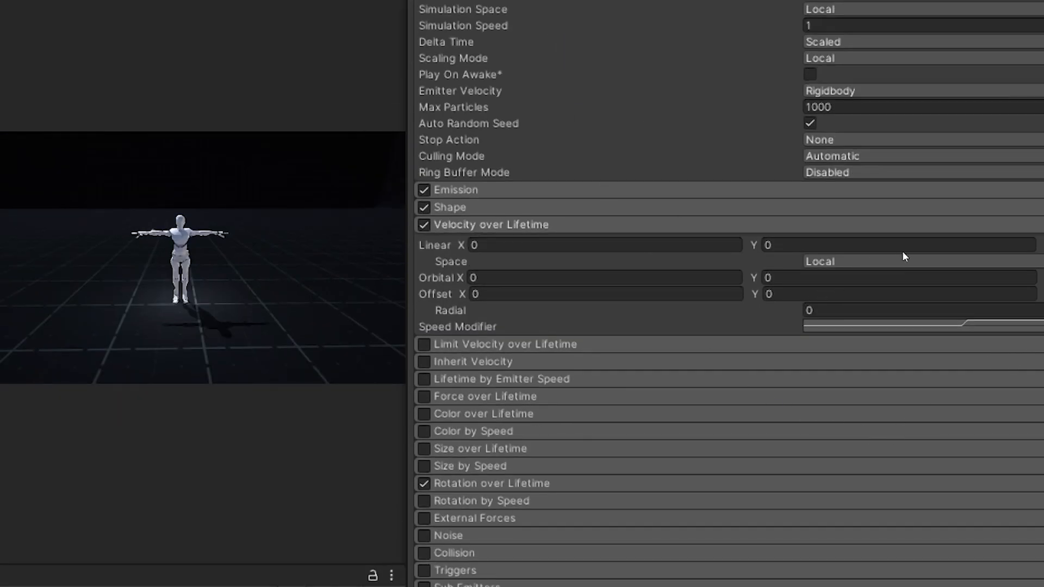
scroll(843, 333, "down", 5)
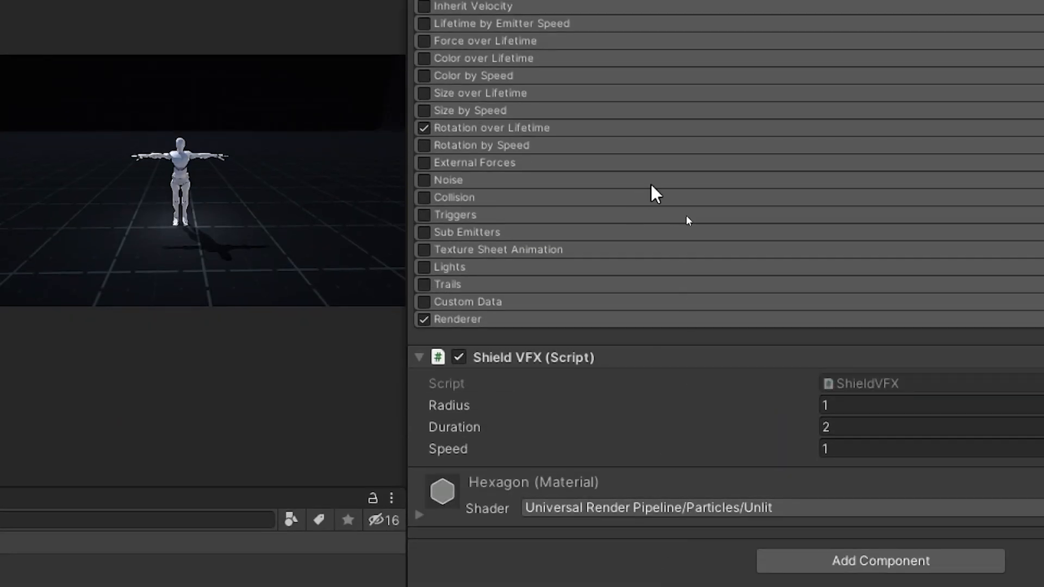
scroll(647, 197, "up", 10)
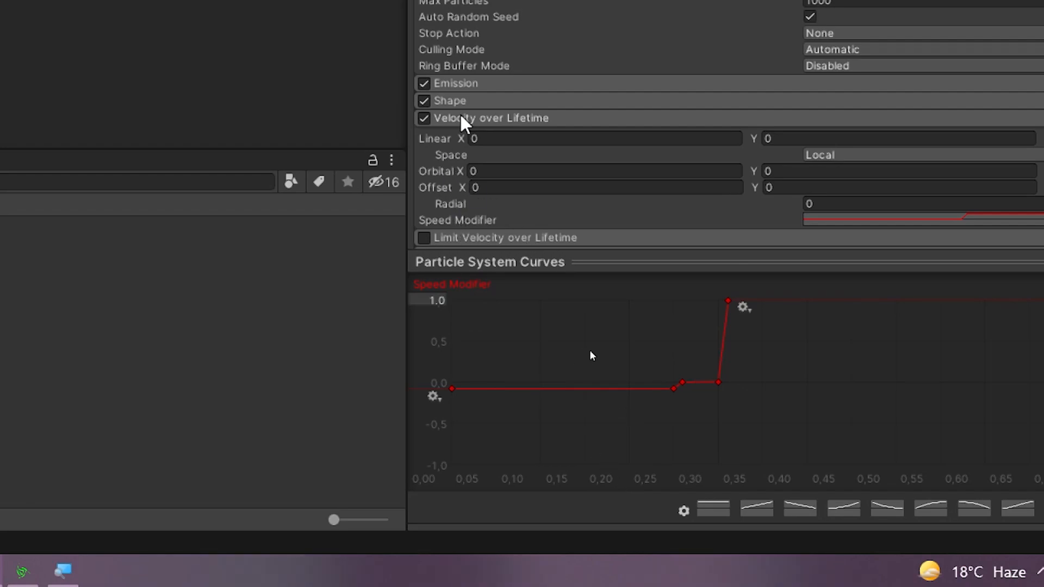
scroll(677, 147, "up", 5)
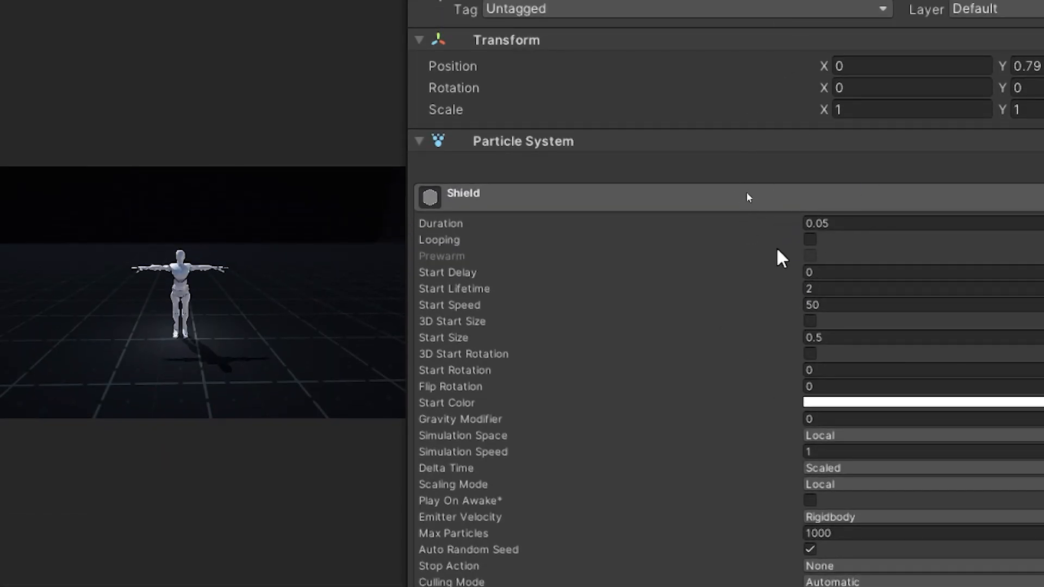
Step: Review the Duration and Start Lifetime settings of the Shield particle system
left_click(841, 223)
left_click(906, 223)
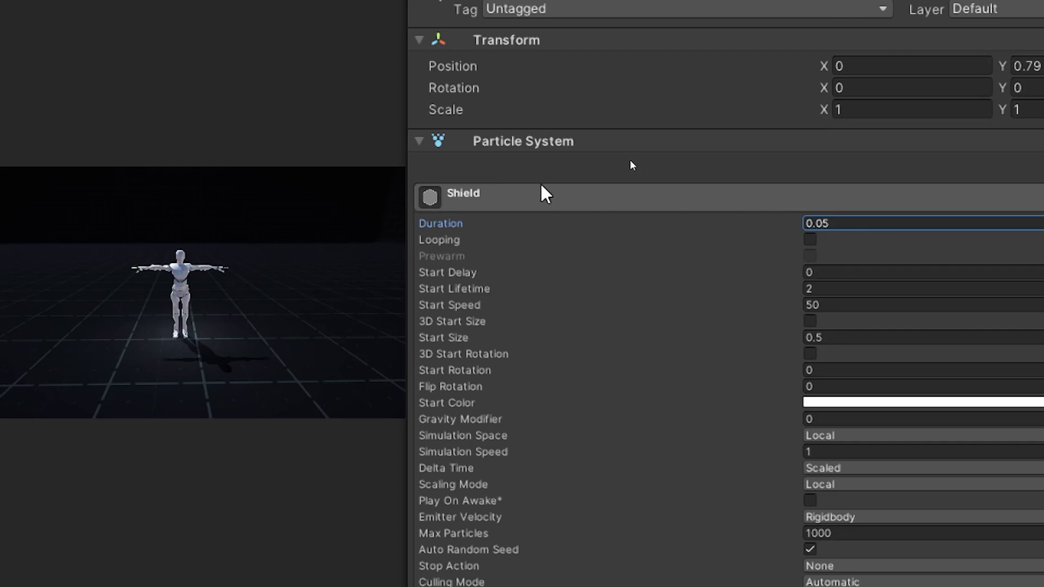
left_click(857, 289)
scroll(804, 337, "down", 6)
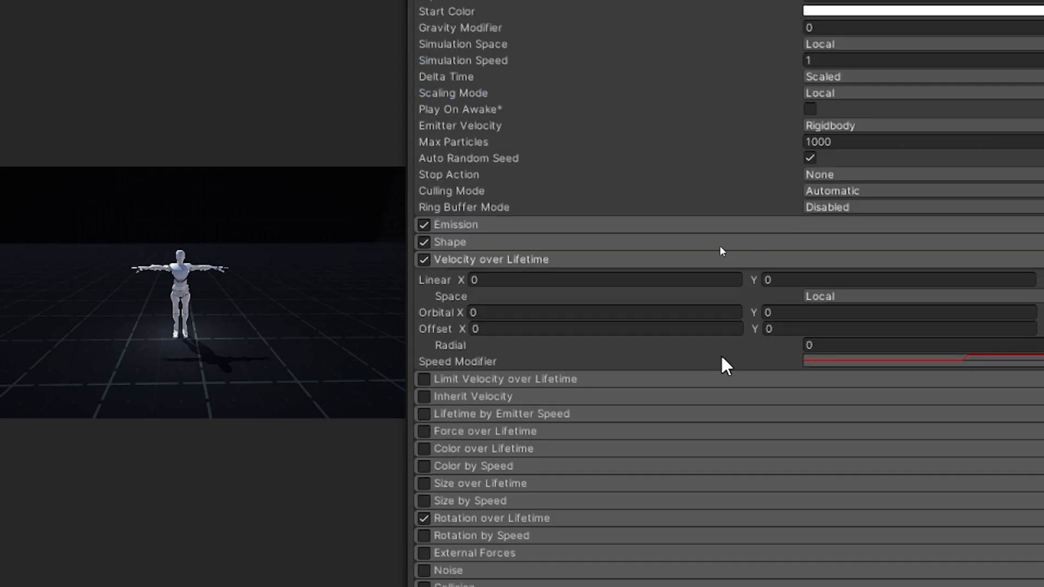
scroll(808, 227, "up", 6)
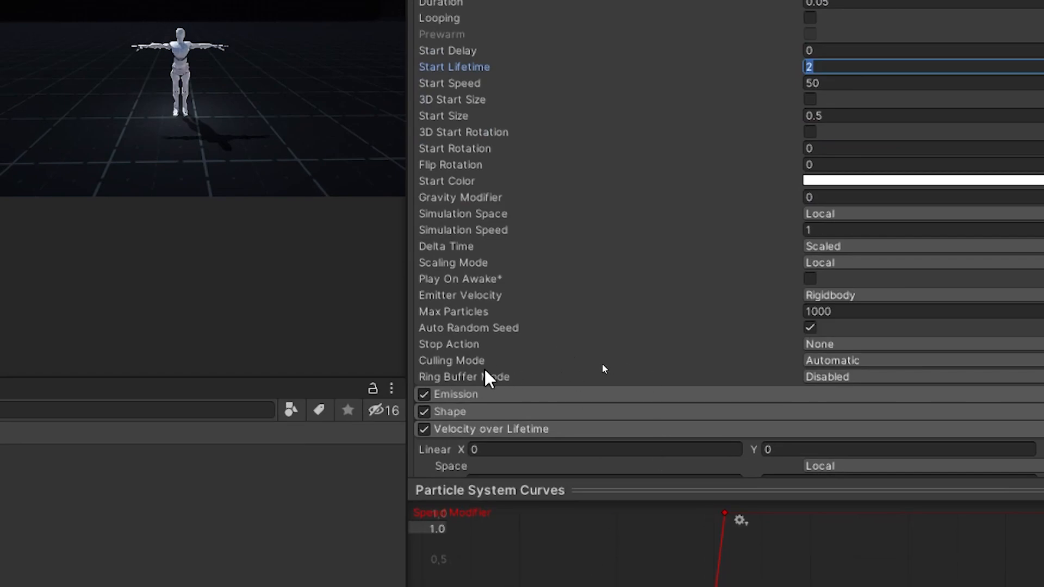
Step: Expand the Shield's Emission module and check its burst count and time against the main particle settings
left_click(485, 395)
scroll(706, 353, "down", 4)
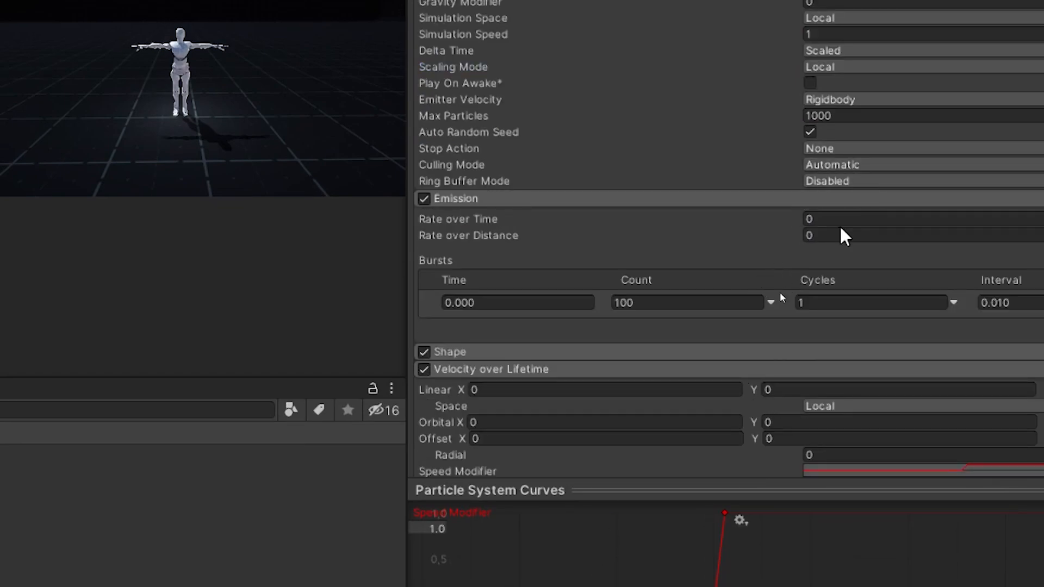
left_click(686, 300)
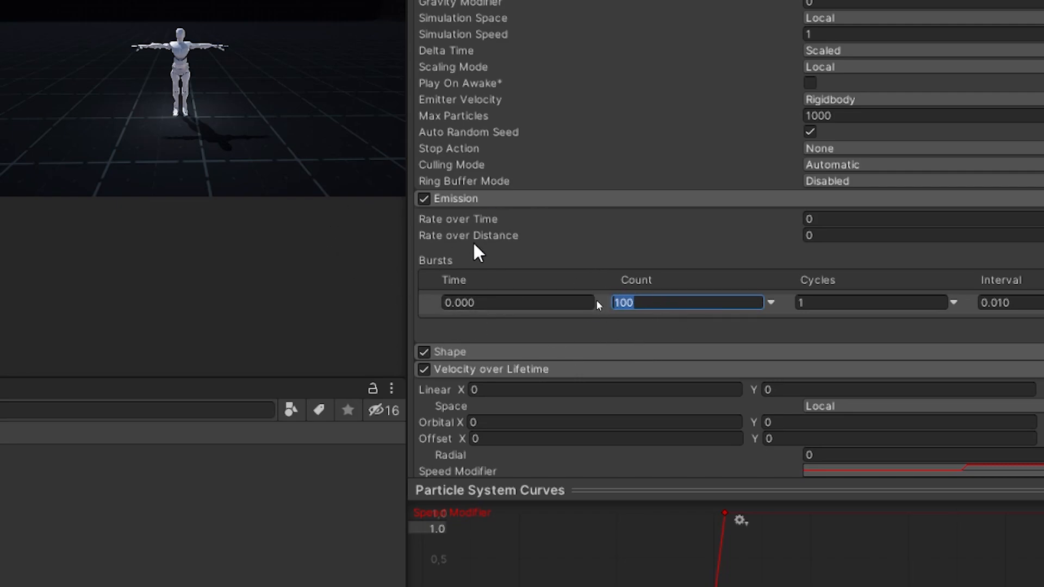
left_click(479, 303)
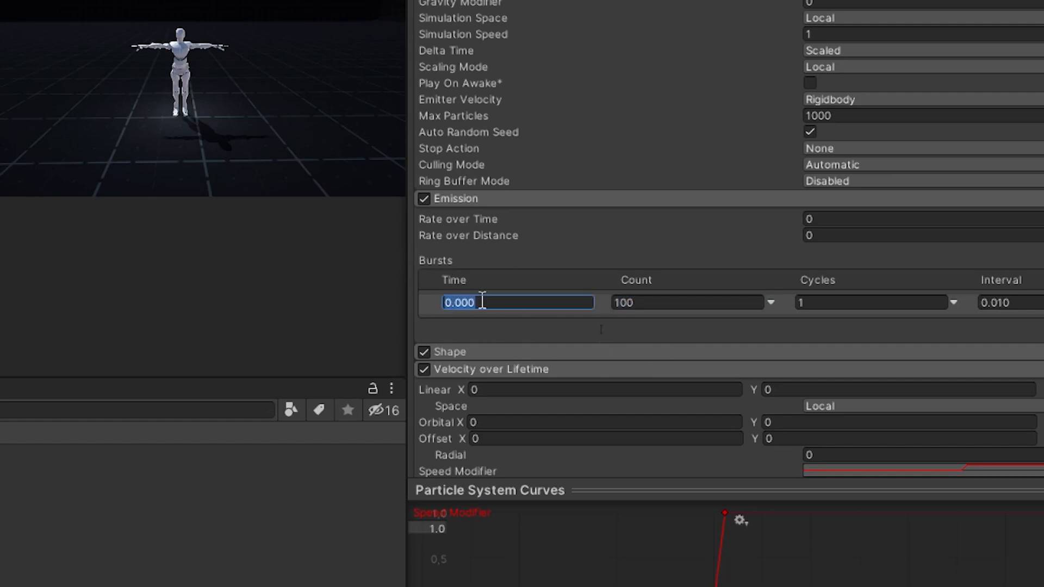
scroll(834, 17, "up", 3)
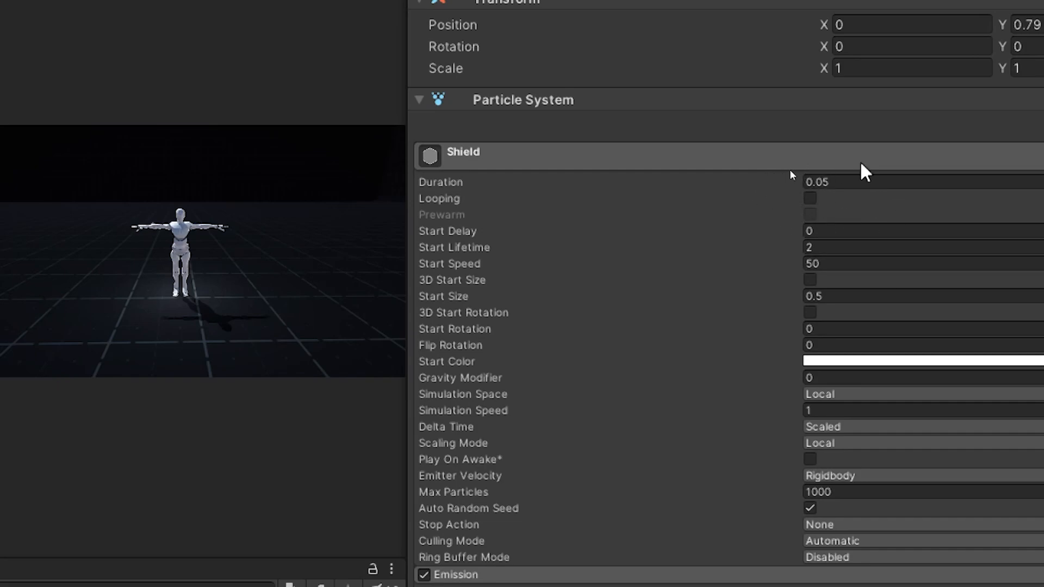
scroll(667, 438, "down", 8)
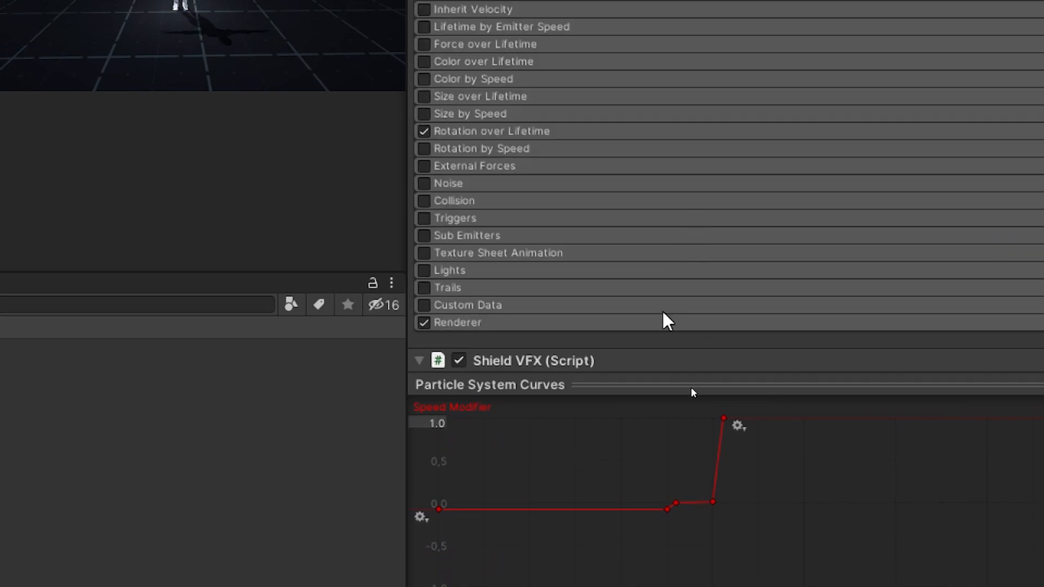
scroll(618, 326, "down", 4)
scroll(661, 284, "up", 6)
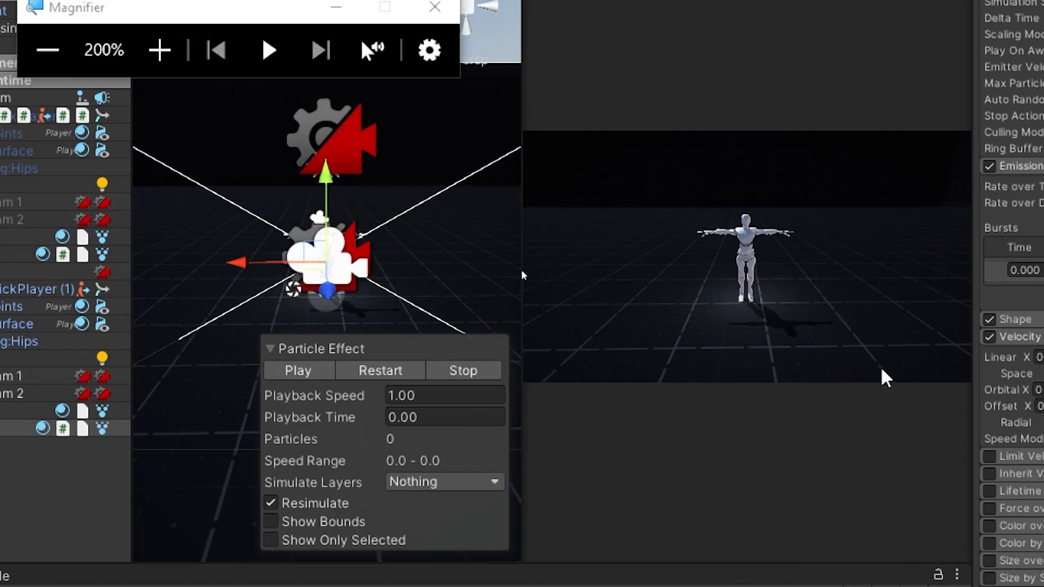
Step: Replay the Shield particle effect several times, pausing it partway to inspect how the hexagons form the sphere
left_click(364, 371)
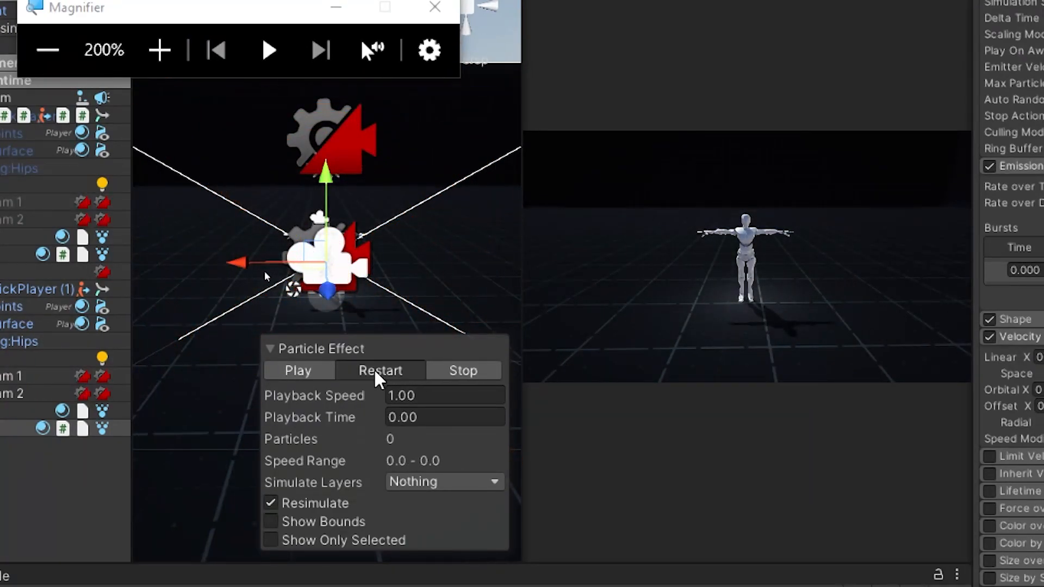
left_click(372, 376)
left_click(375, 372)
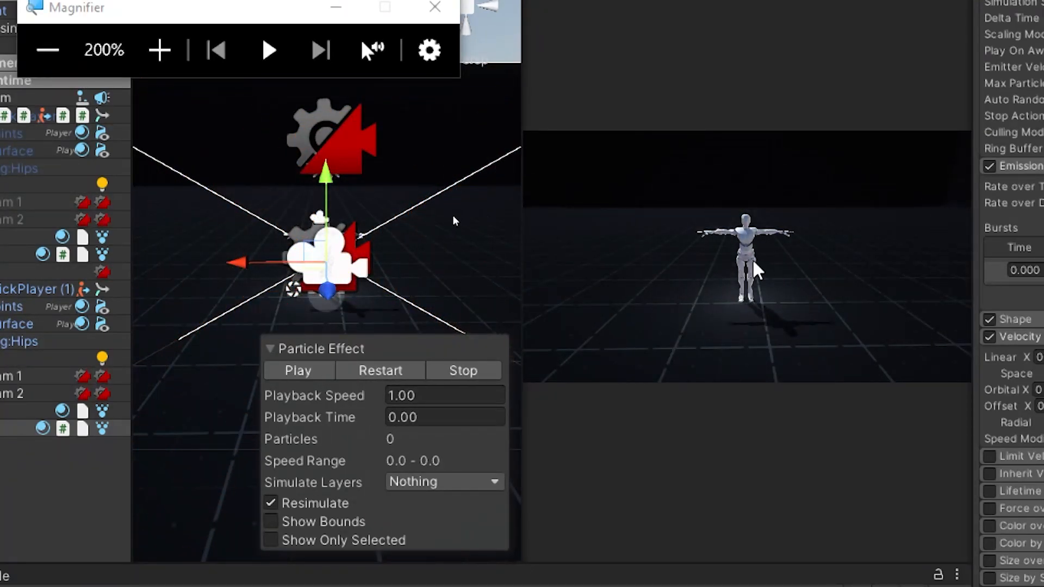
left_click(373, 370)
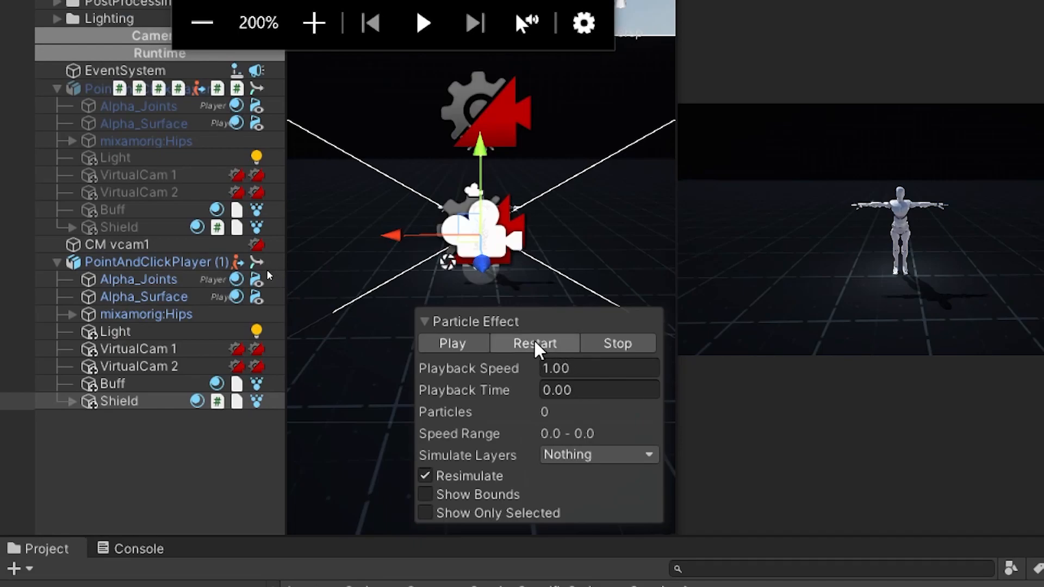
left_click(536, 345)
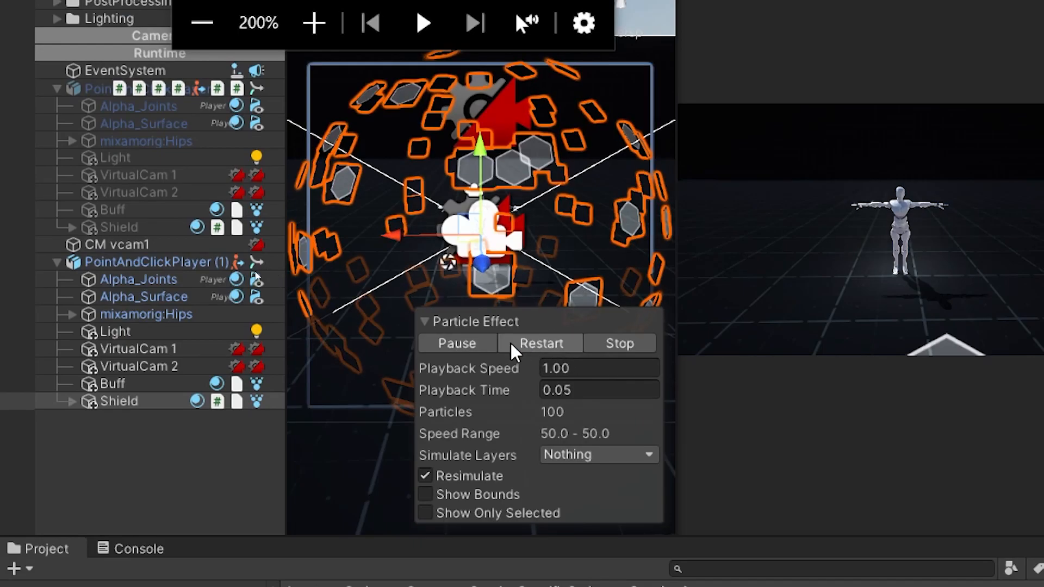
left_click(465, 345)
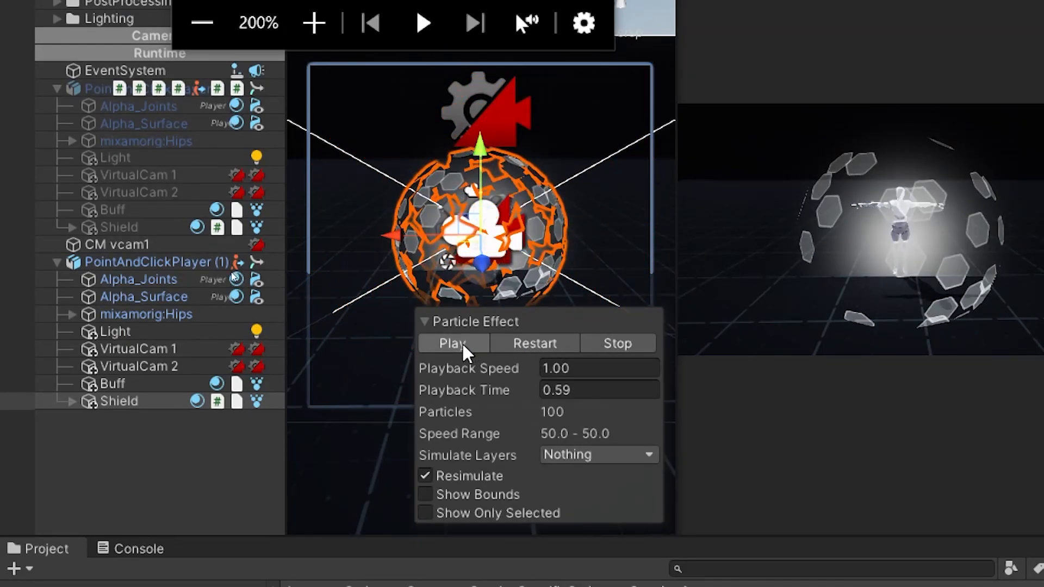
left_click(452, 344)
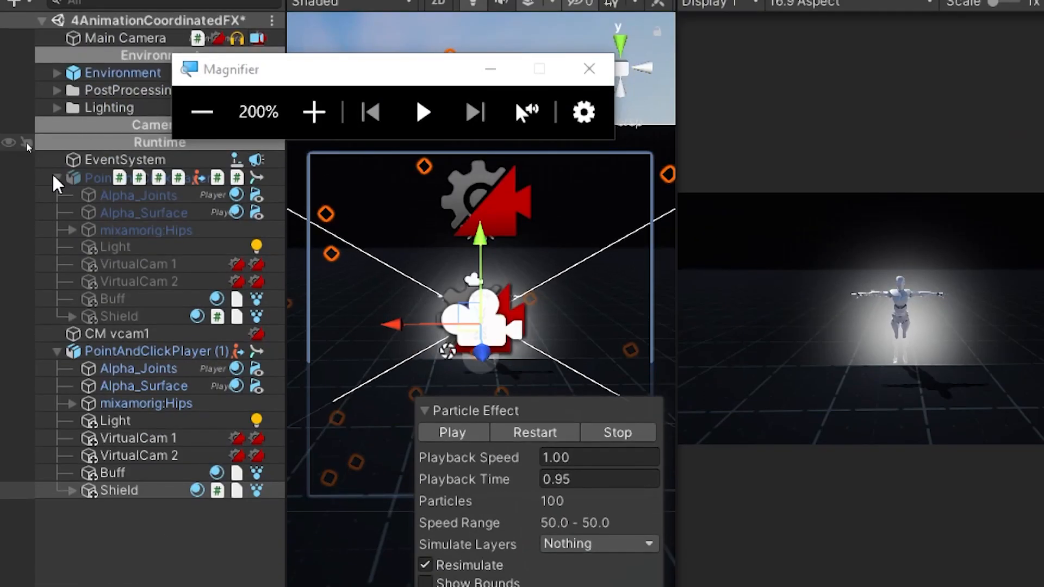
Step: Return the screen magnification to normal and narrow the Inspector to give the scene and game views more room
left_click(139, 351)
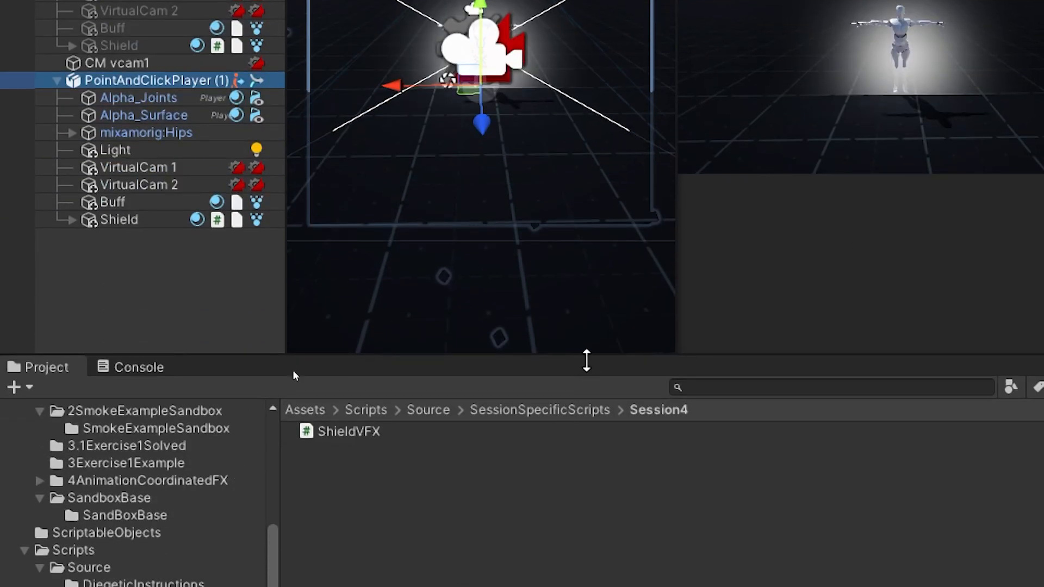
key("super")
left_click(827, 332)
key("super+minus")
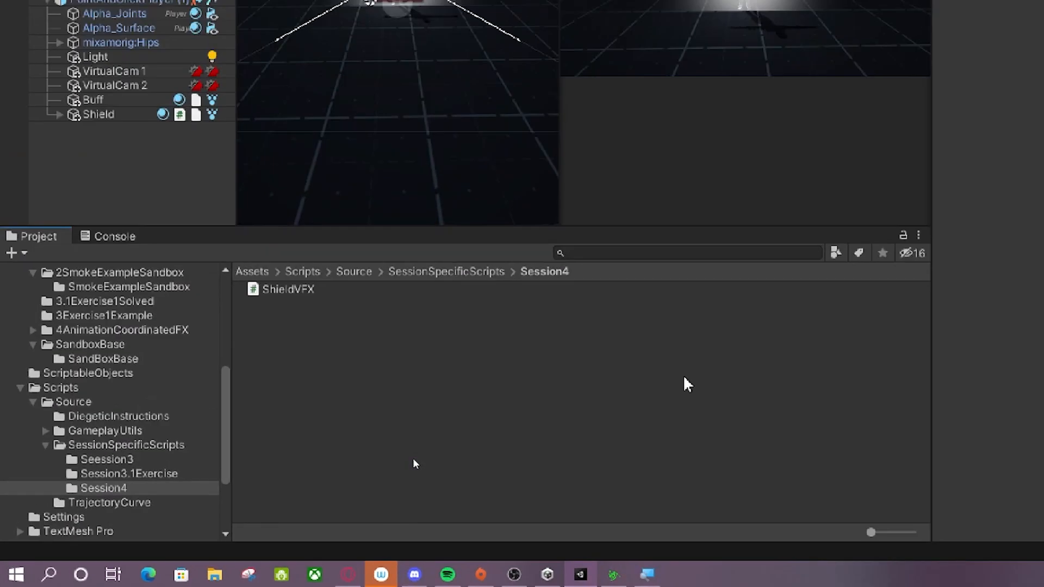
left_click_drag(565, 184, 721, 179)
left_click_drag(214, 93, 1043, 111)
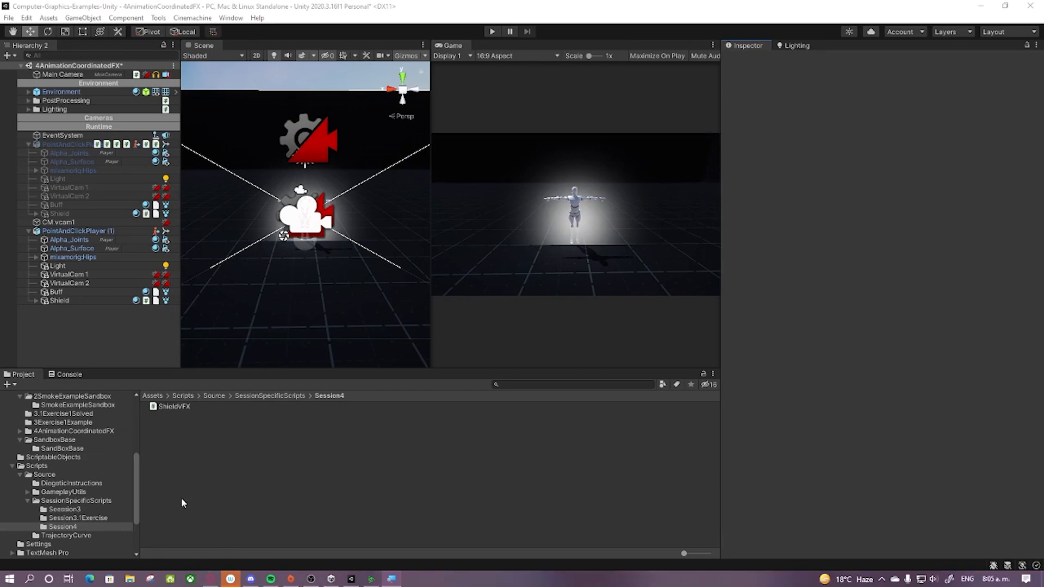
Step: Locate the controller asset of PointAndClickPlayer (1) in the project and open the YBot Anim folder's Animations subfolder
left_click(92, 230)
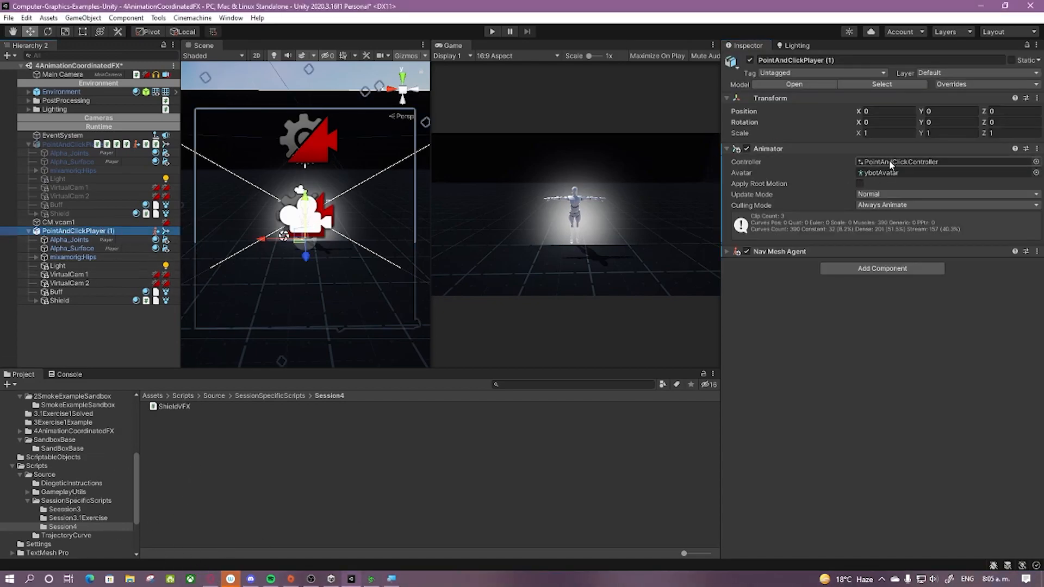
left_click(892, 161)
left_click(222, 396)
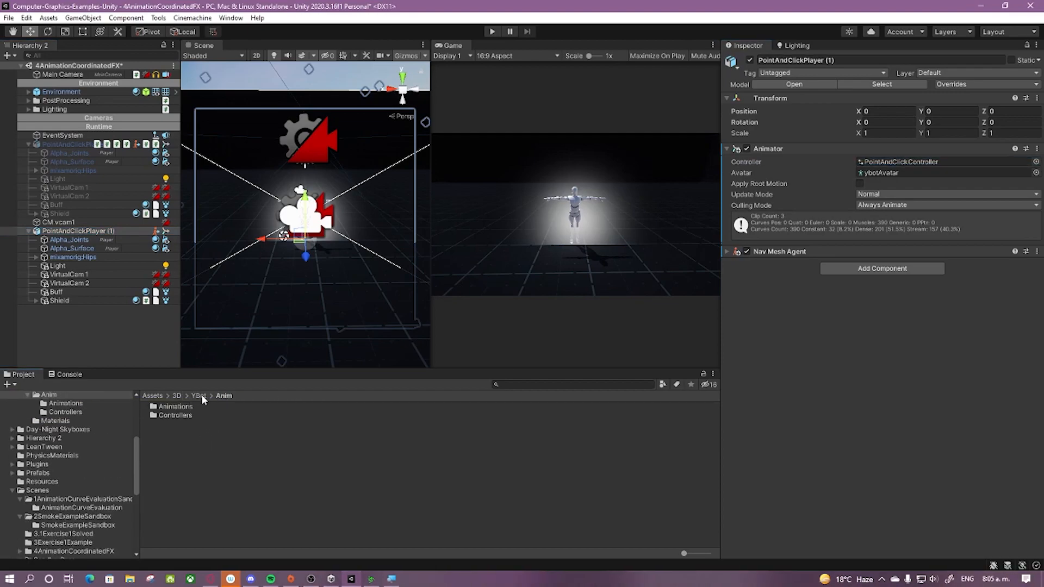
left_click(197, 396)
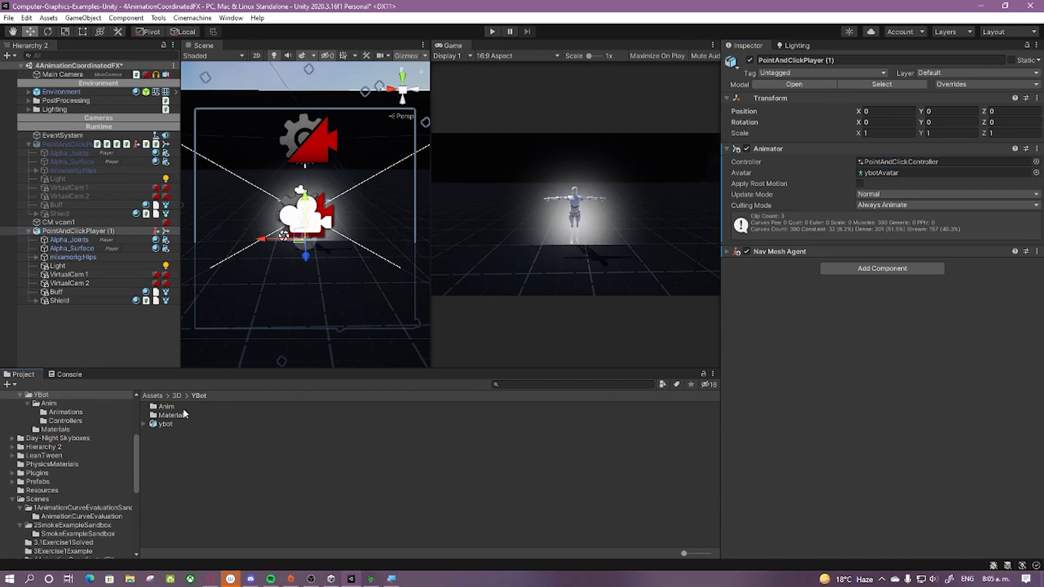
double_click(169, 408)
double_click(172, 407)
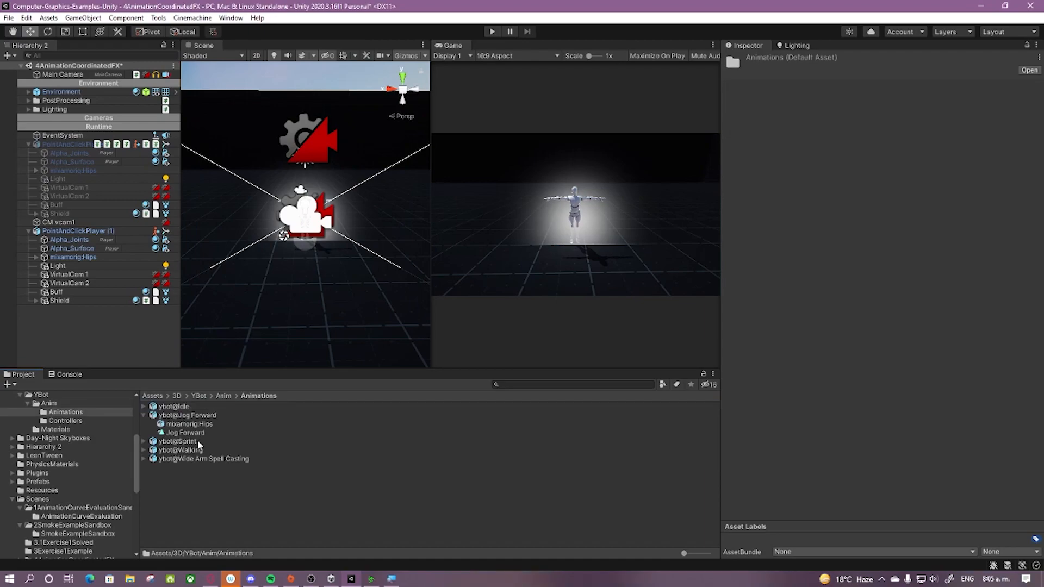
Step: Select the ybot@Wide Arm Spell Casting asset and enlarge its animation preview
left_click(214, 459)
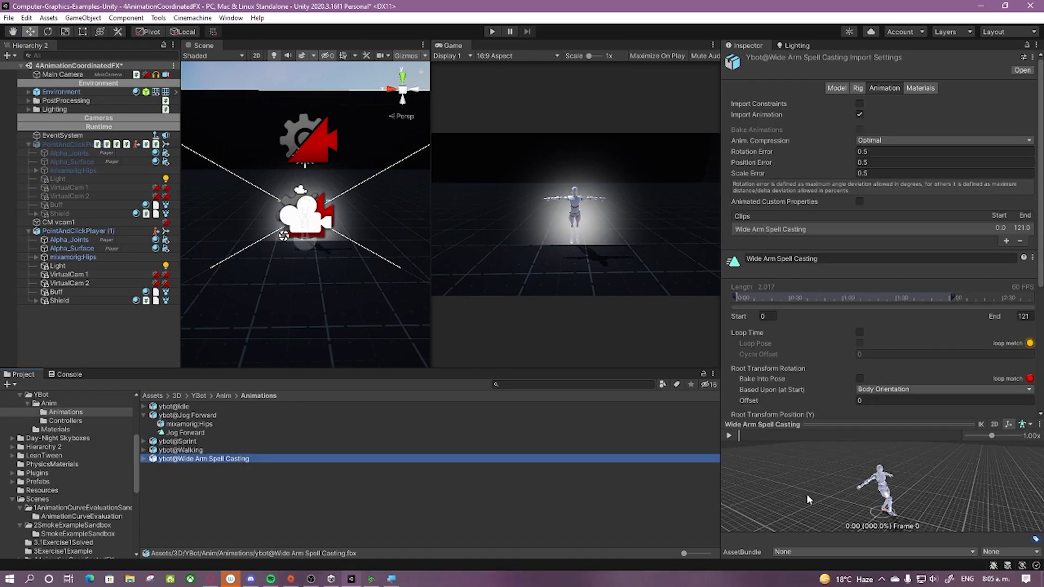
left_click_drag(721, 326, 484, 326)
left_click_drag(643, 420, 644, 274)
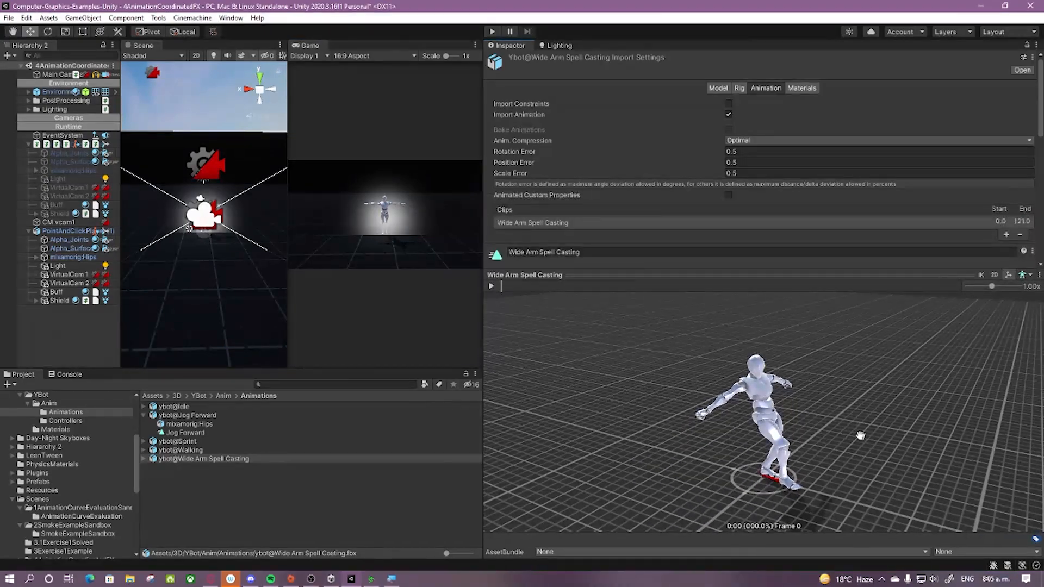
Step: Orbit and scrub the Wide Arm Spell Casting preview to examine the cast's timing, and collapse the preview
left_click_drag(853, 430, 766, 399)
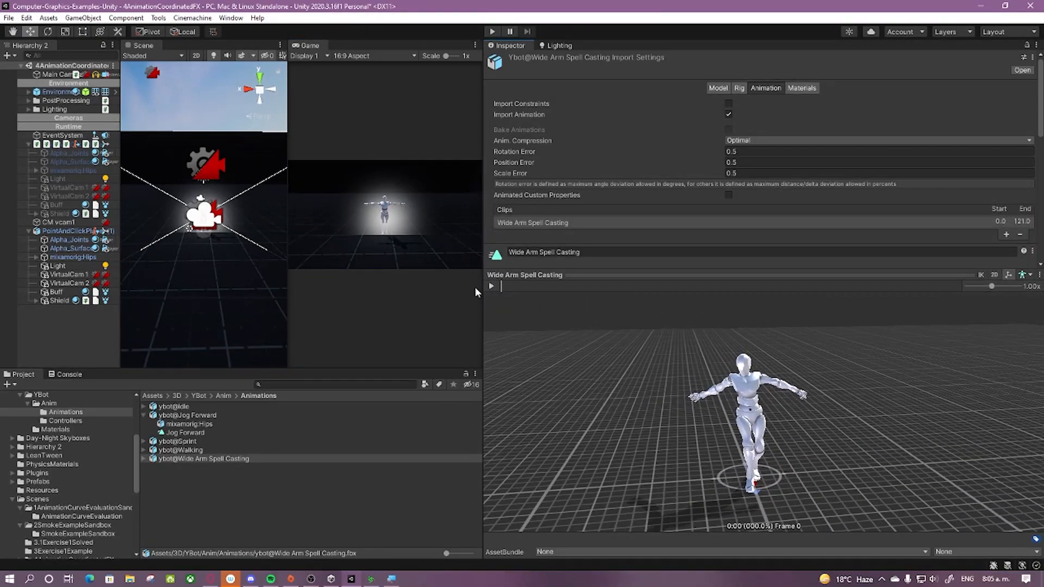
left_click_drag(506, 285, 678, 313)
left_click(611, 275)
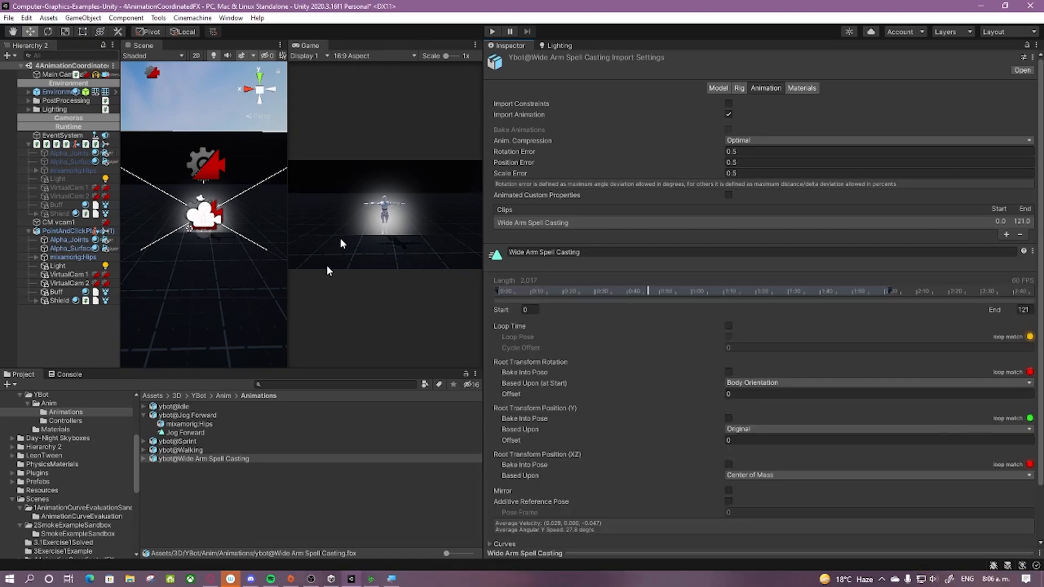
Step: Select the Shield under PointAndClickPlayer (1) and show its Velocity over Lifetime Speed Modifier curve in an expanded curve editor
left_click(76, 231)
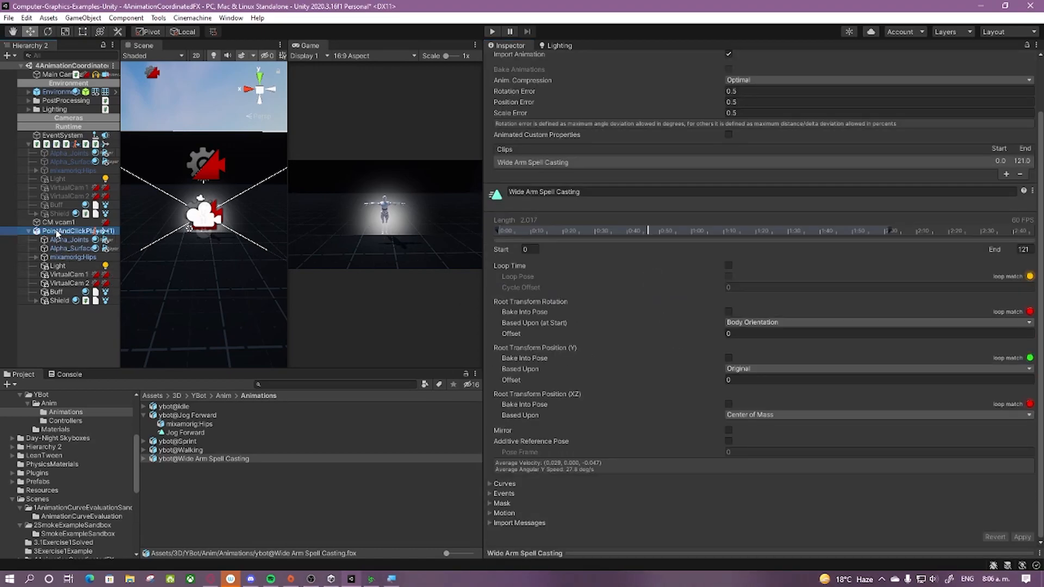
left_click(59, 301)
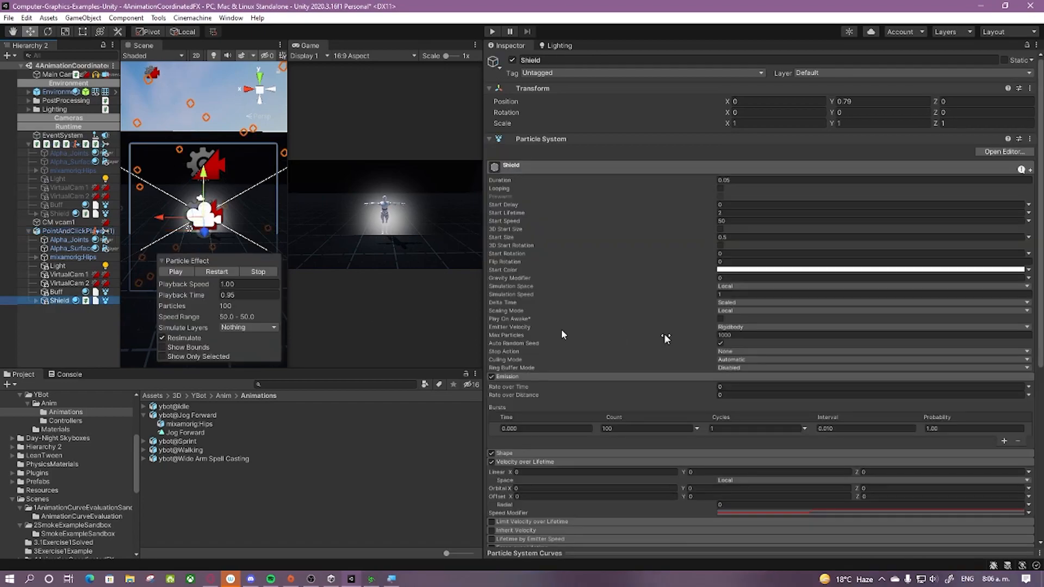
left_click(793, 237)
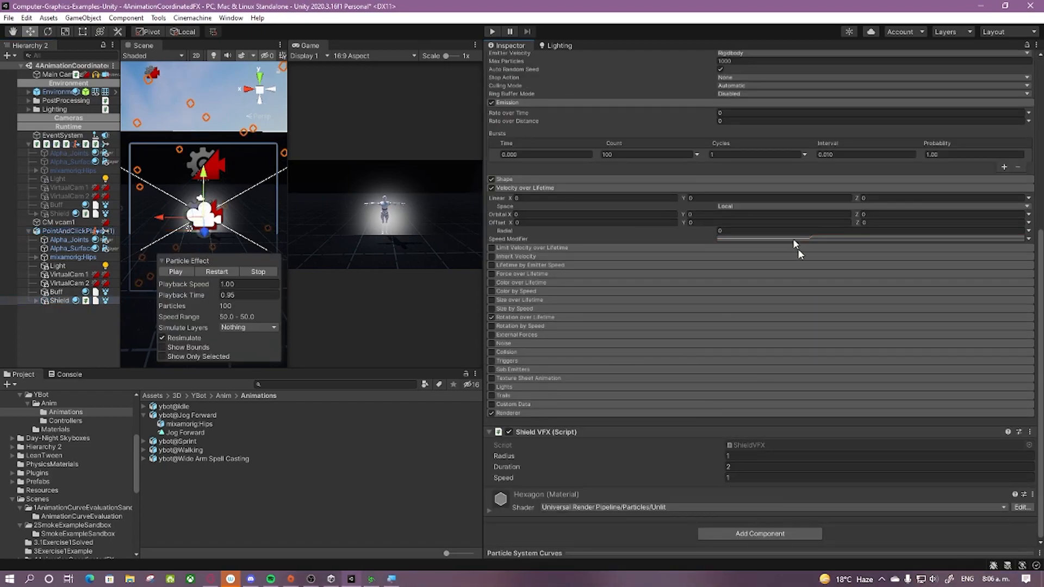
left_click(630, 551)
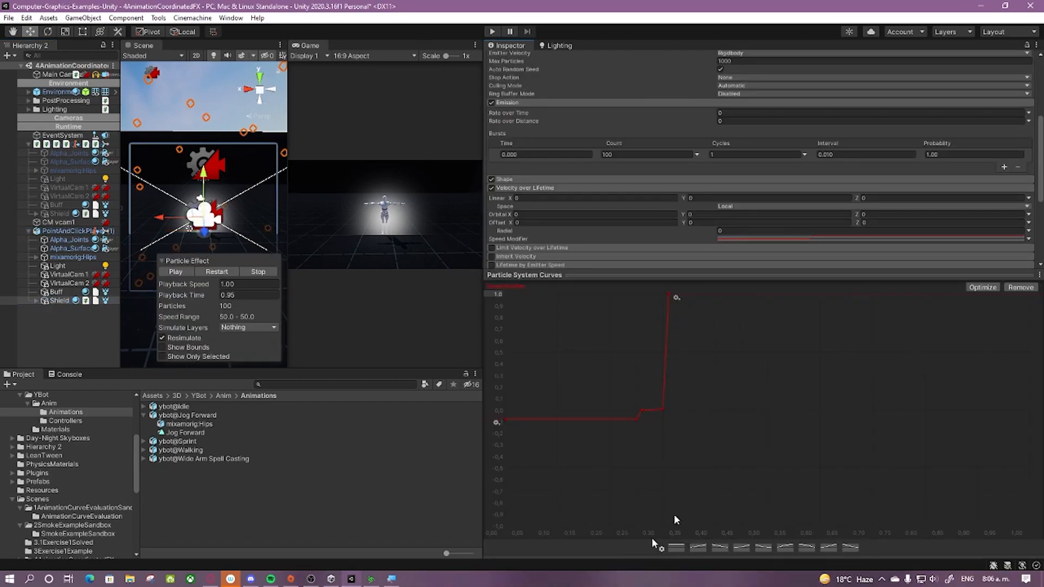
scroll(674, 407, "up", 3)
scroll(654, 415, "down", 1)
Step: Lengthen the curve's near-zero section by setting its end key to time 0.4, and shift the upper 1.0 key to the same time
left_click(654, 416)
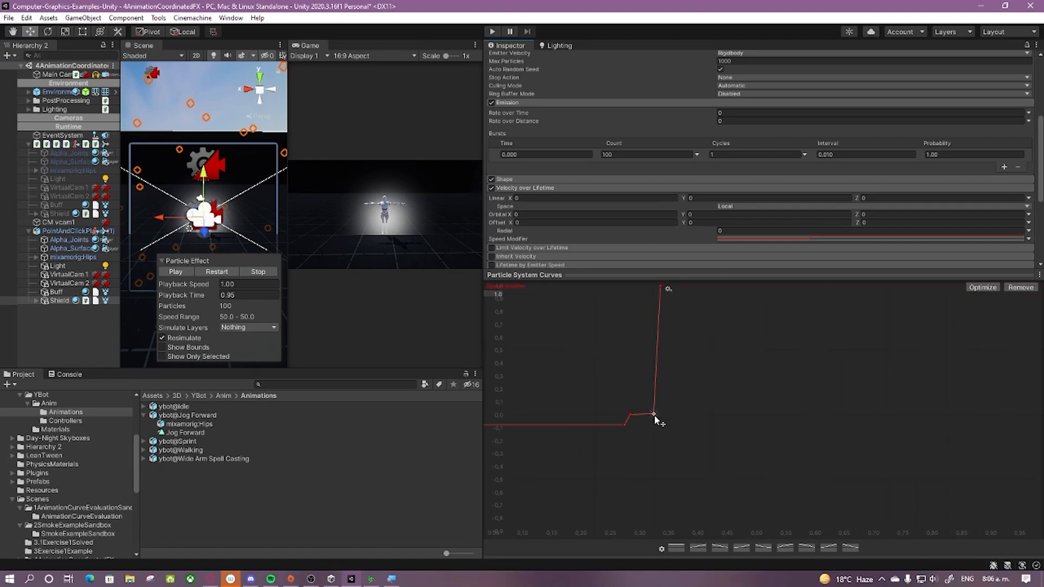
left_click_drag(699, 456, 653, 279)
left_click(653, 415)
right_click(654, 414)
left_click(687, 434)
type("0.4")
key("Return")
left_click_drag(659, 285, 713, 283)
Step: Replay the Shield particle effect to check the edited speed curve, and collapse the curve editor
left_click(220, 271)
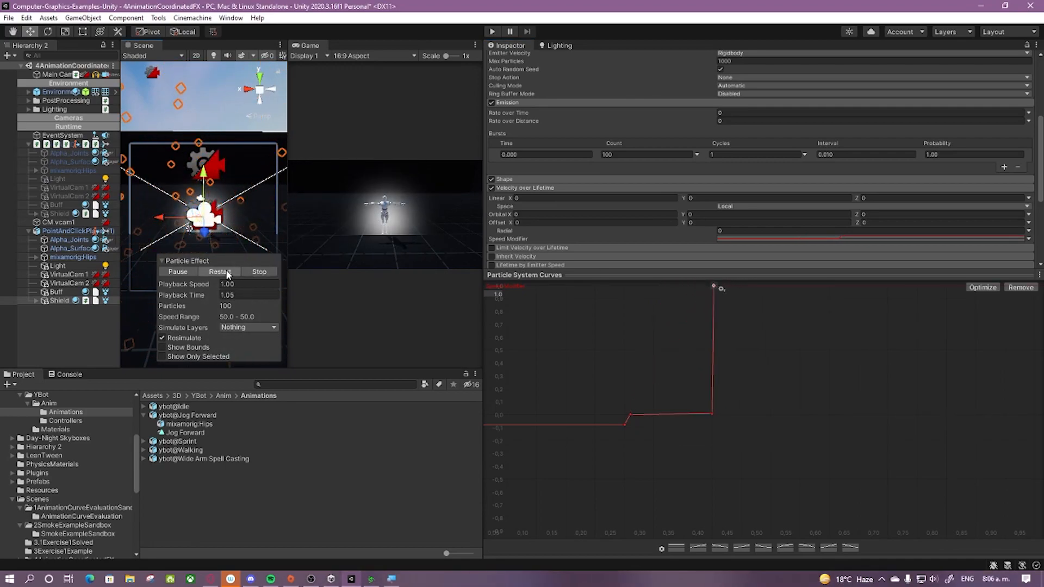
left_click(226, 274)
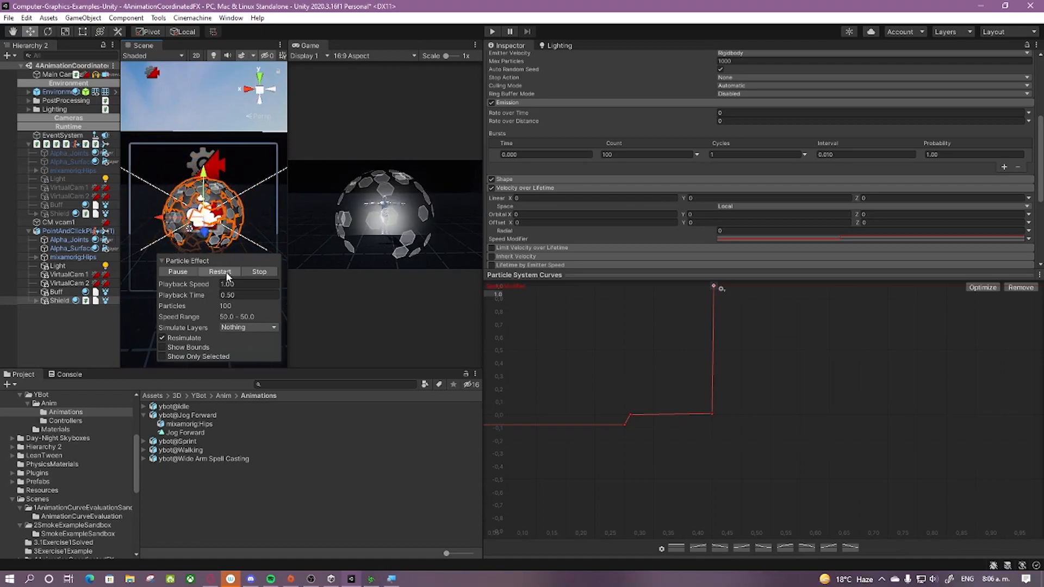
left_click(613, 272)
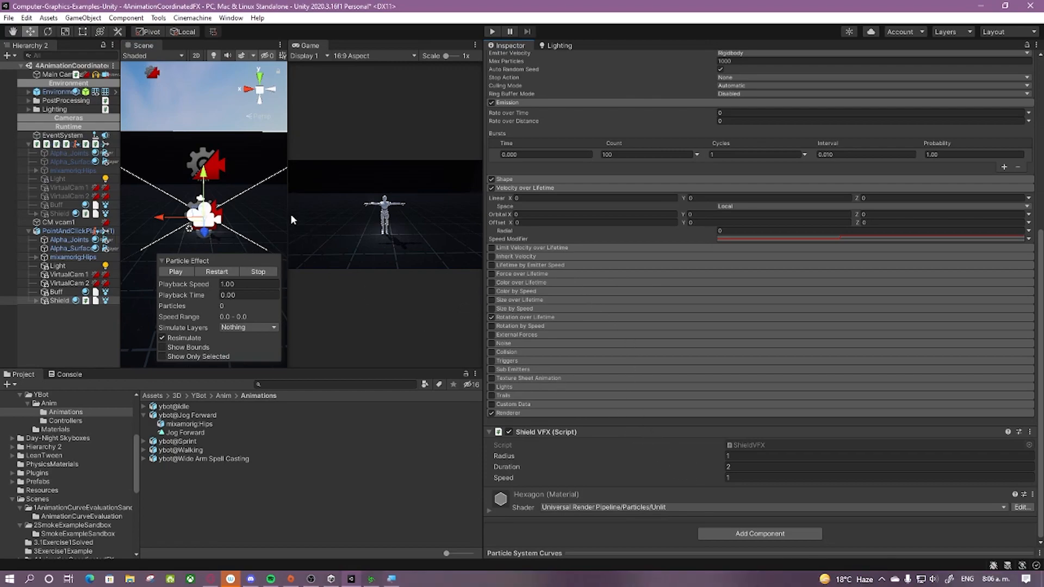
Step: Enlarge the Game view by narrowing the Inspector and Scene views, and collapse the Particle Effect overlay
left_click_drag(483, 166, 594, 167)
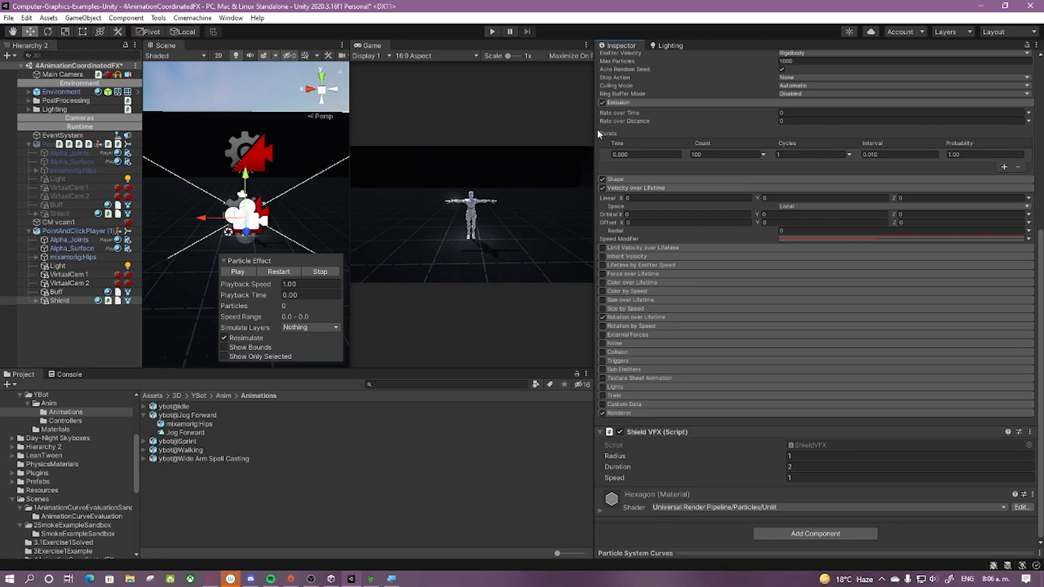
left_click_drag(596, 129, 624, 131)
left_click_drag(363, 119, 376, 119)
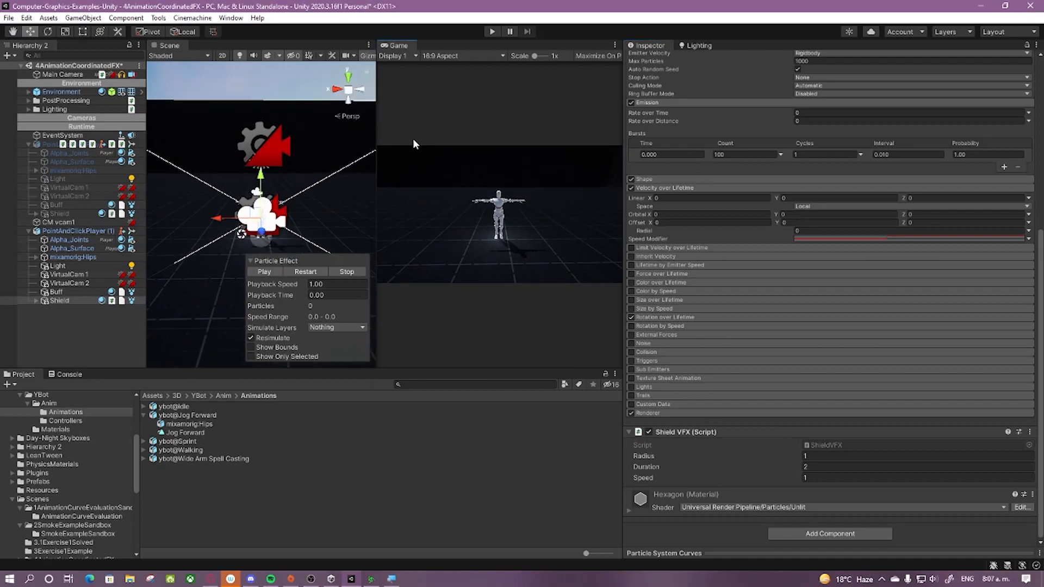
left_click_drag(380, 141, 320, 166)
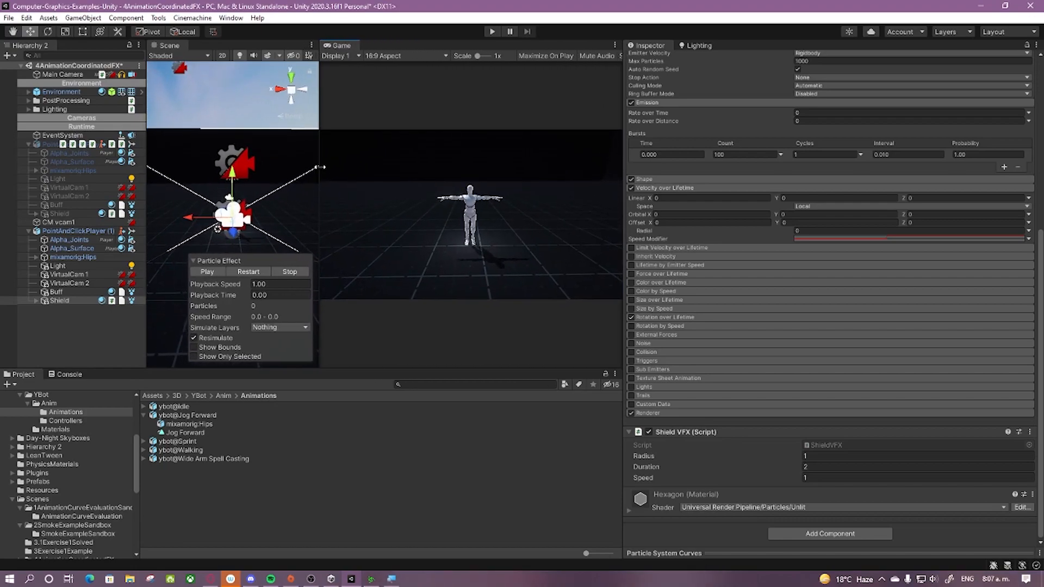
left_click(210, 261)
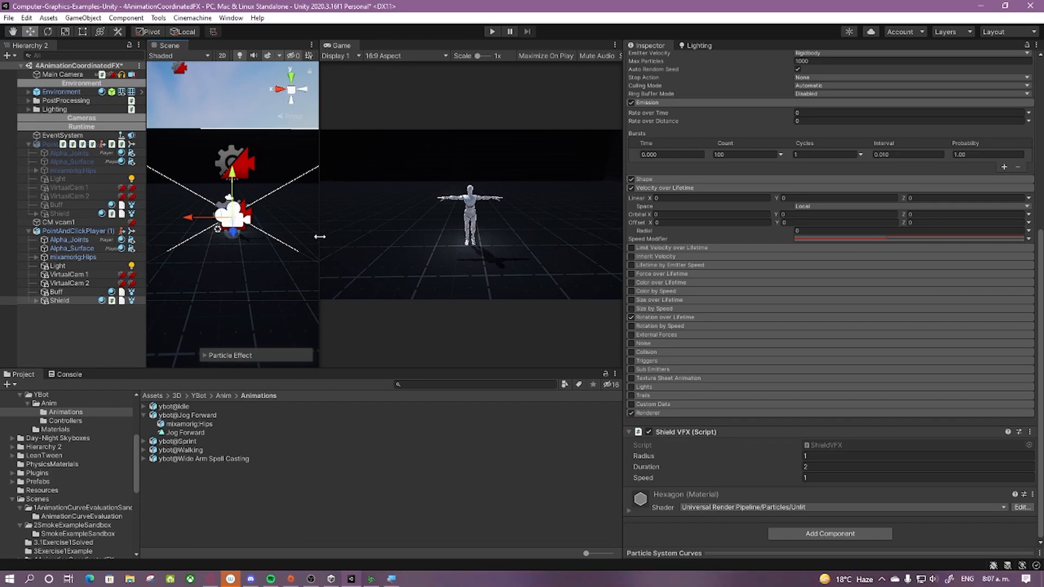
Step: Review the Radius, Duration and Speed parameters of the Shield VFX script, slightly widening the Inspector and Hierarchy
left_click(867, 463)
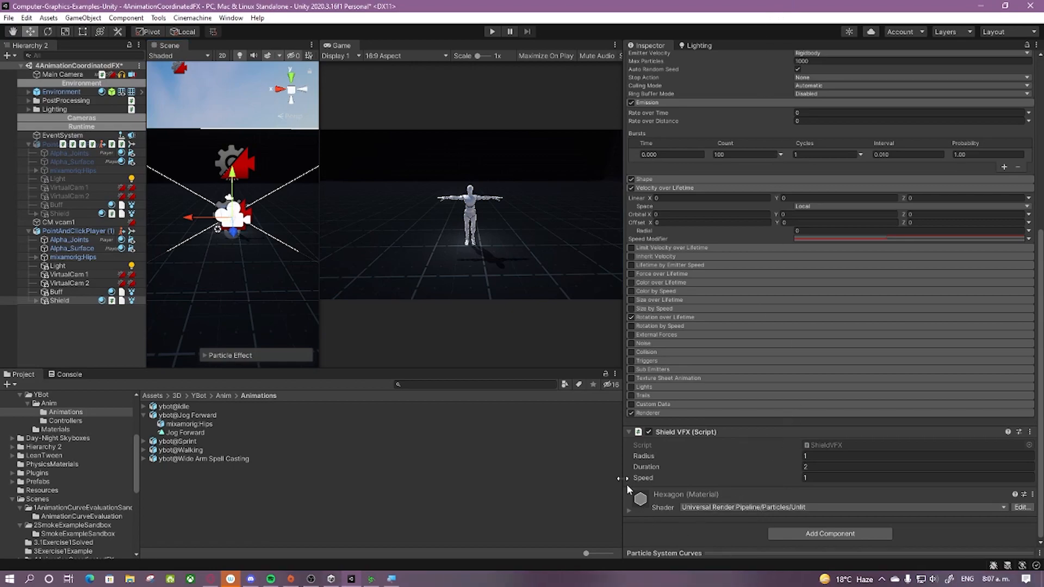
left_click_drag(623, 460, 610, 458)
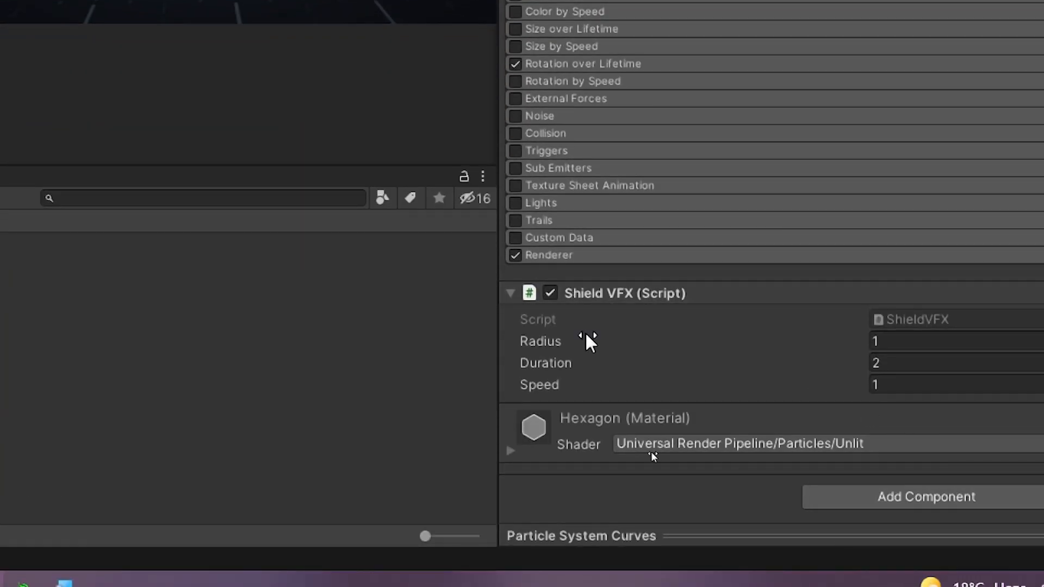
left_click(914, 341)
left_click(899, 363)
left_click(899, 384)
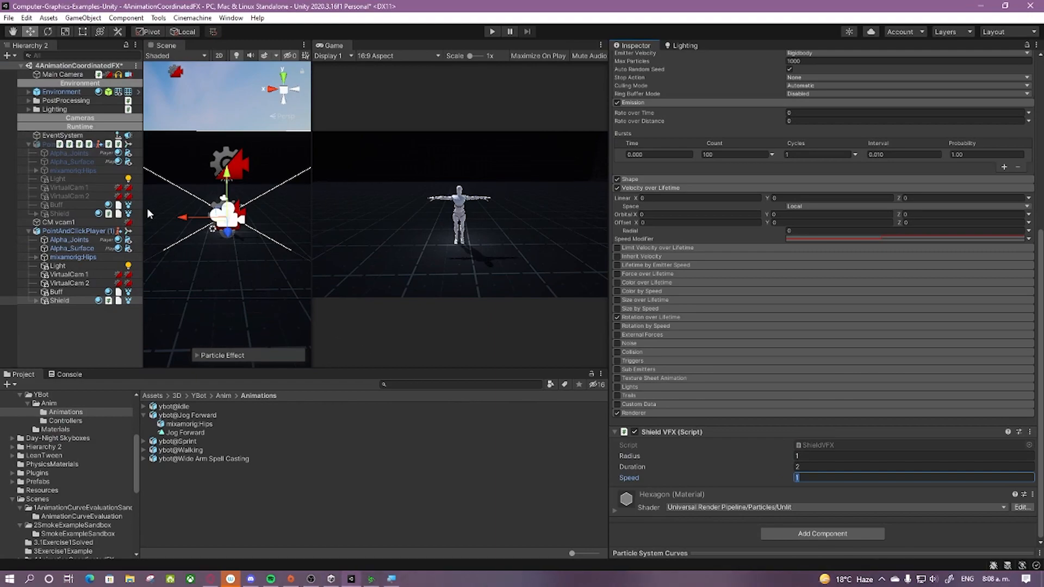
left_click_drag(143, 205, 148, 205)
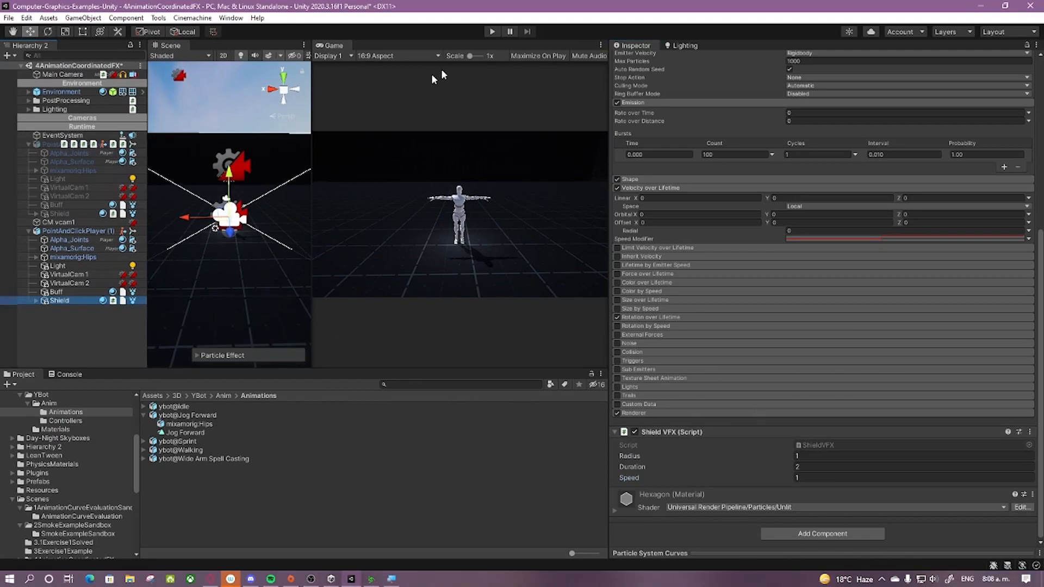
Step: Run the game and try the Shield VFX script with a Radius of 4, followed by 5
left_click(492, 31)
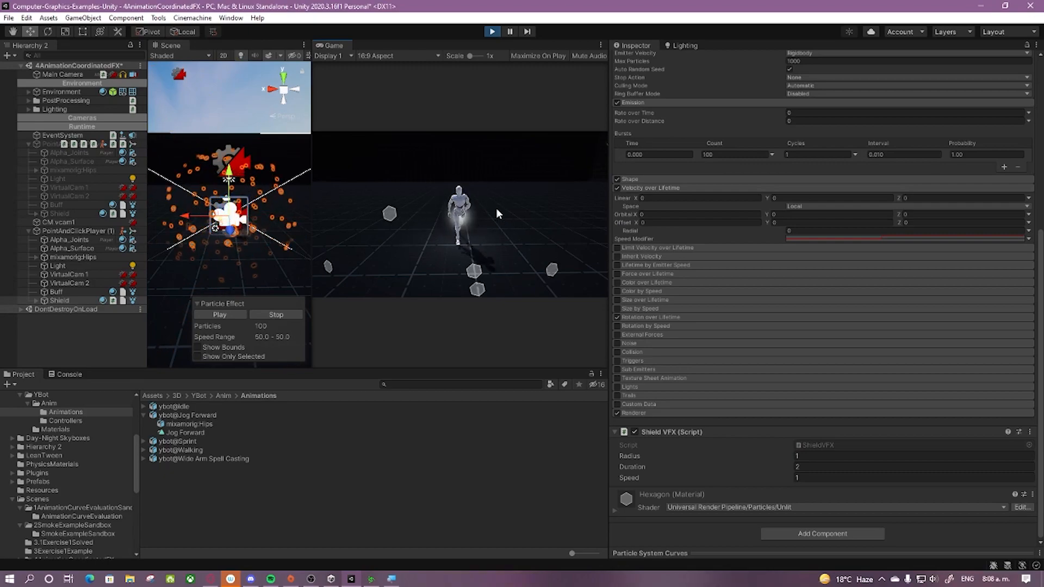
left_click(818, 457)
type("4")
key("Return")
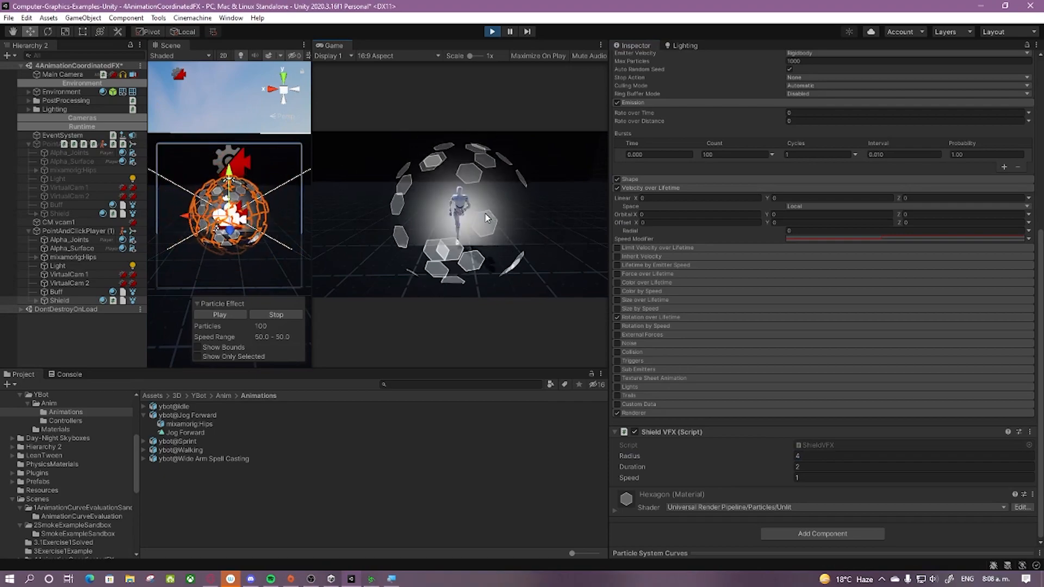
left_click(829, 457)
type("5")
key("Return")
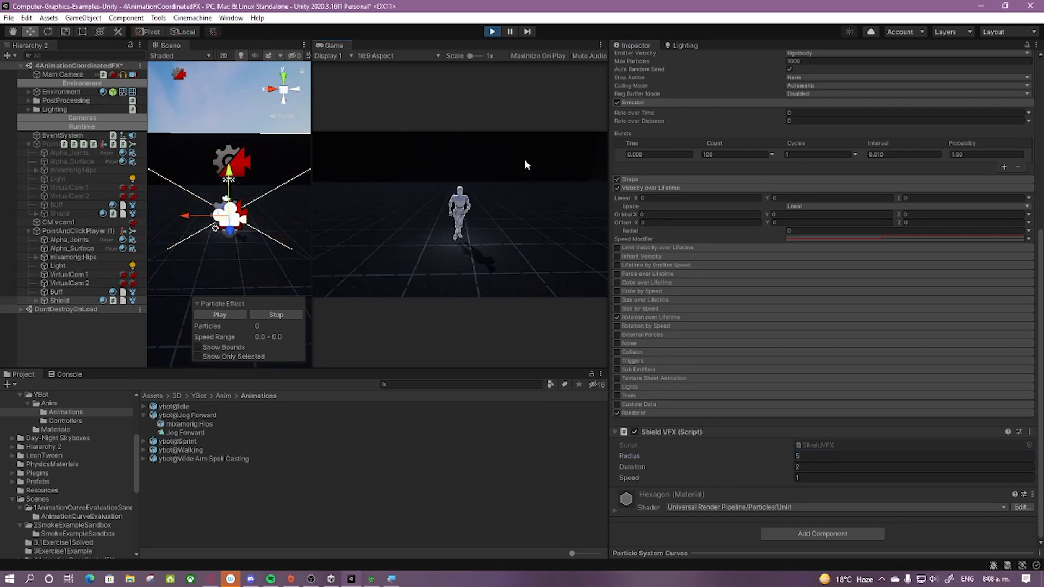
Step: Trigger the shield in the running game to observe its size and how long it holds around the player
left_click(826, 455)
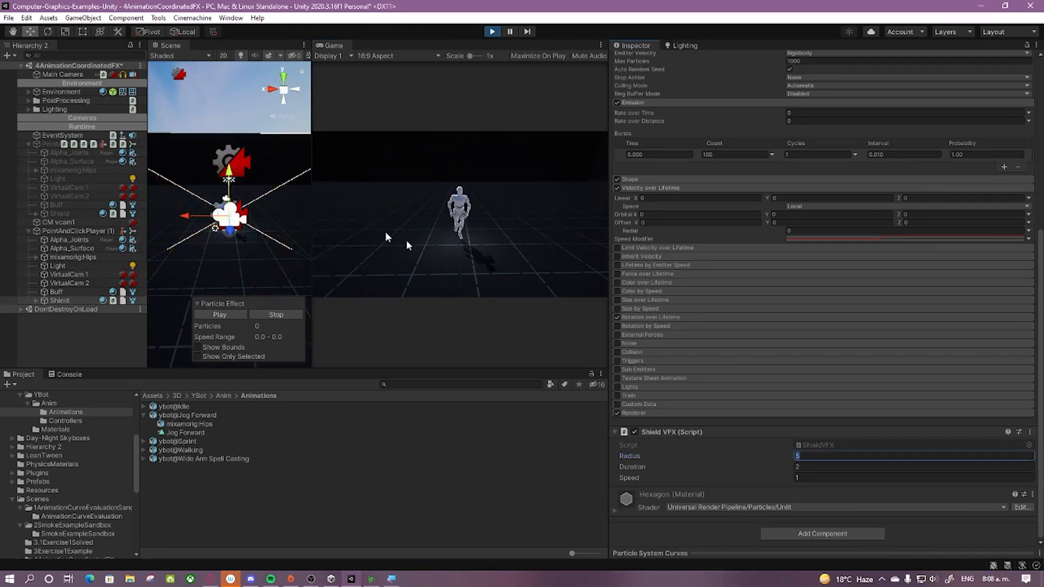
left_click(849, 469)
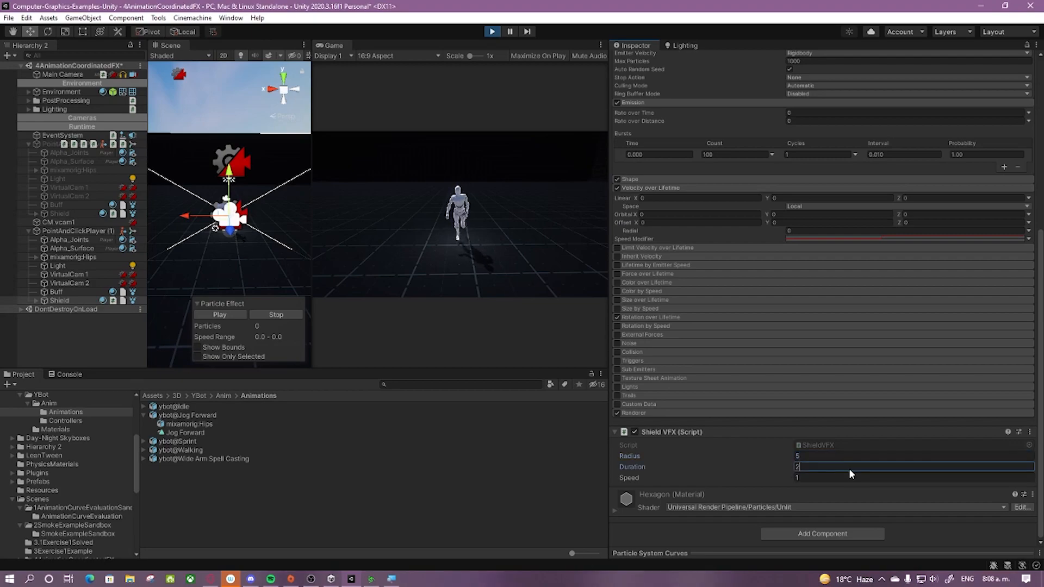
left_click(474, 208)
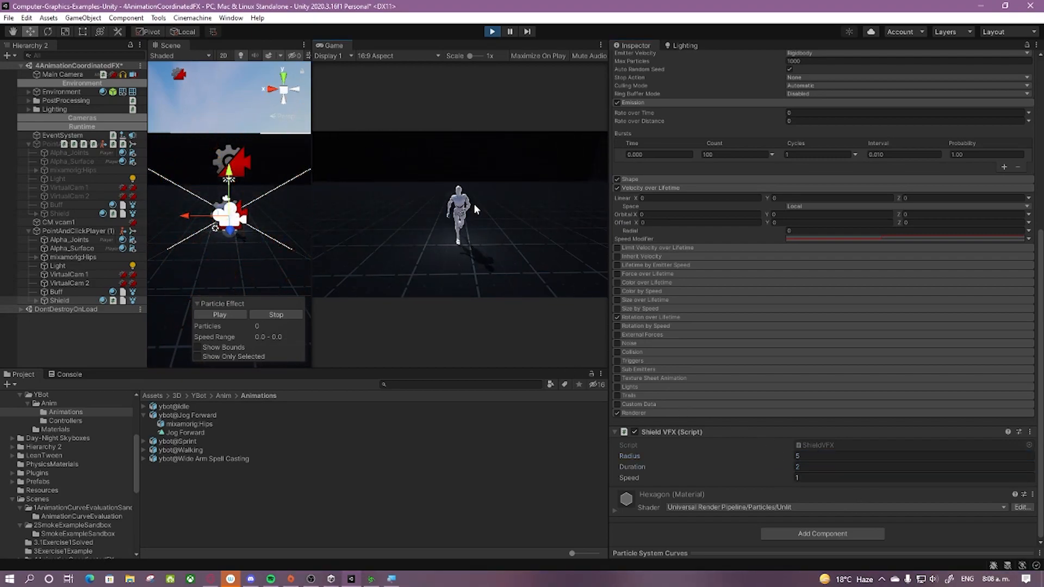
left_click(473, 203)
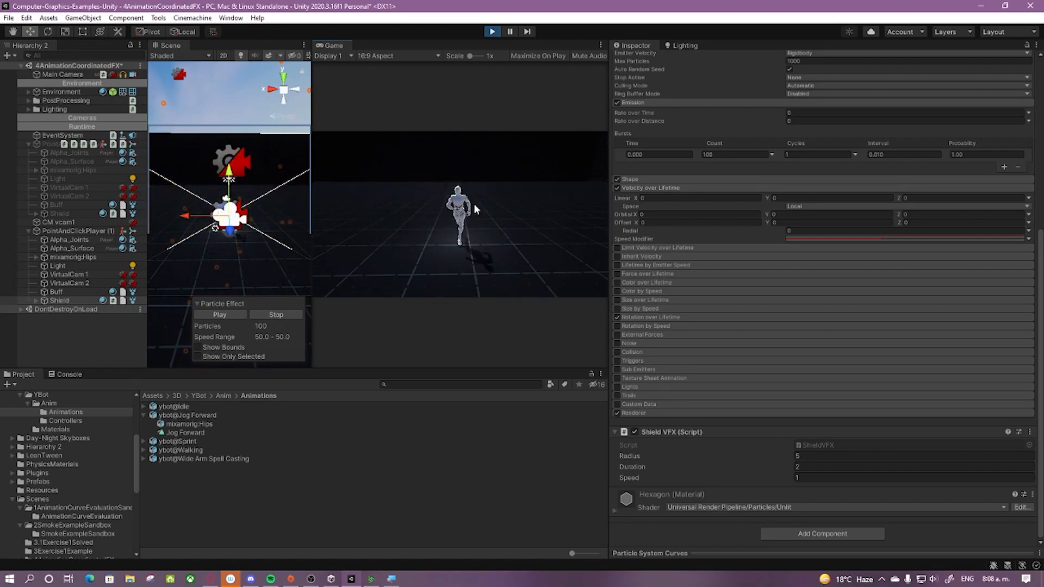
left_click(474, 203)
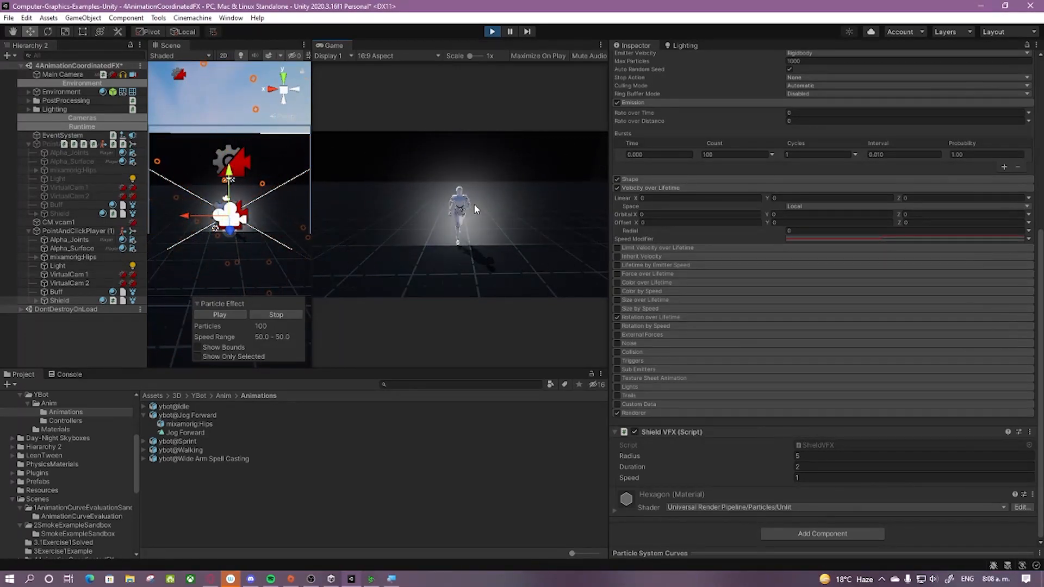
left_click(473, 205)
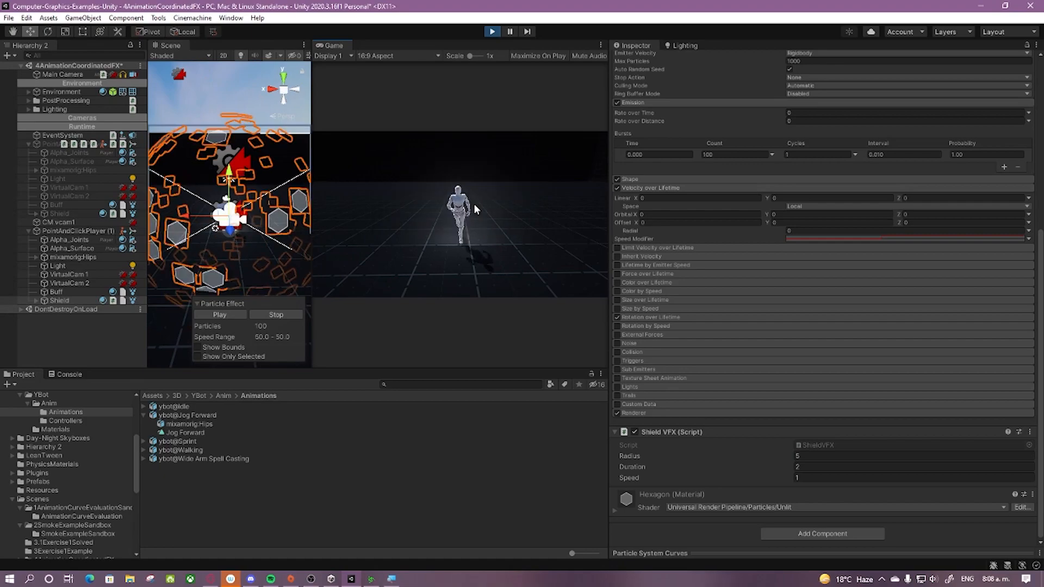
left_click(474, 203)
Step: Try the Shield VFX script with a Duration of 4, followed by 1, triggering the shield in the game for each value
left_click(802, 467)
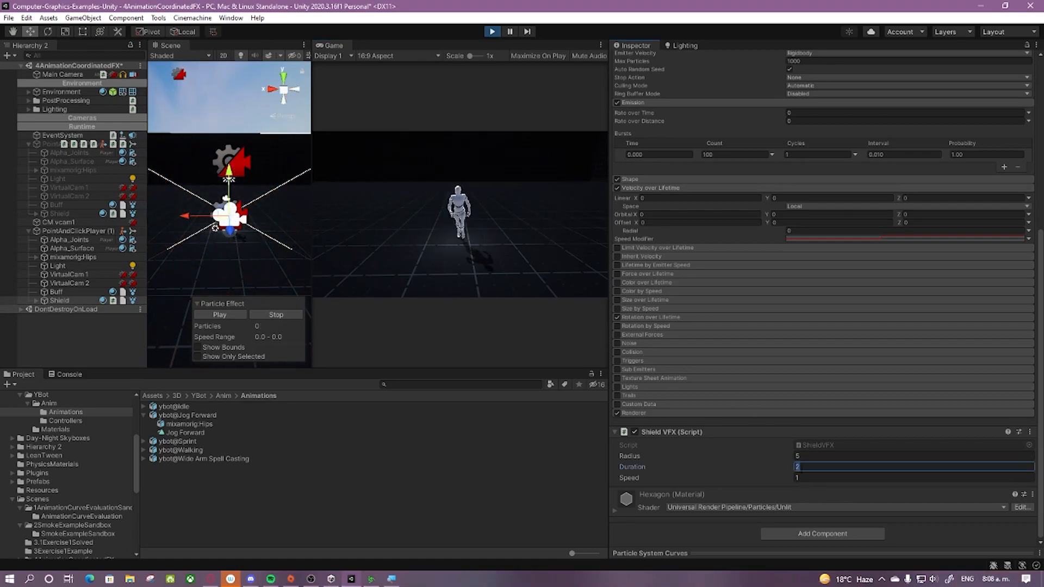
type("4")
left_click(472, 210)
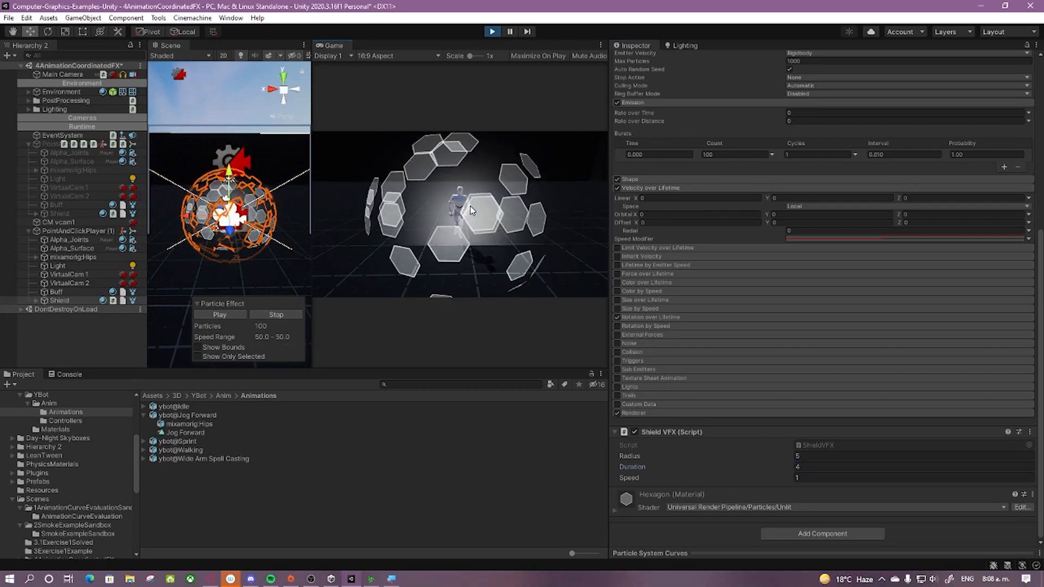
left_click(811, 466)
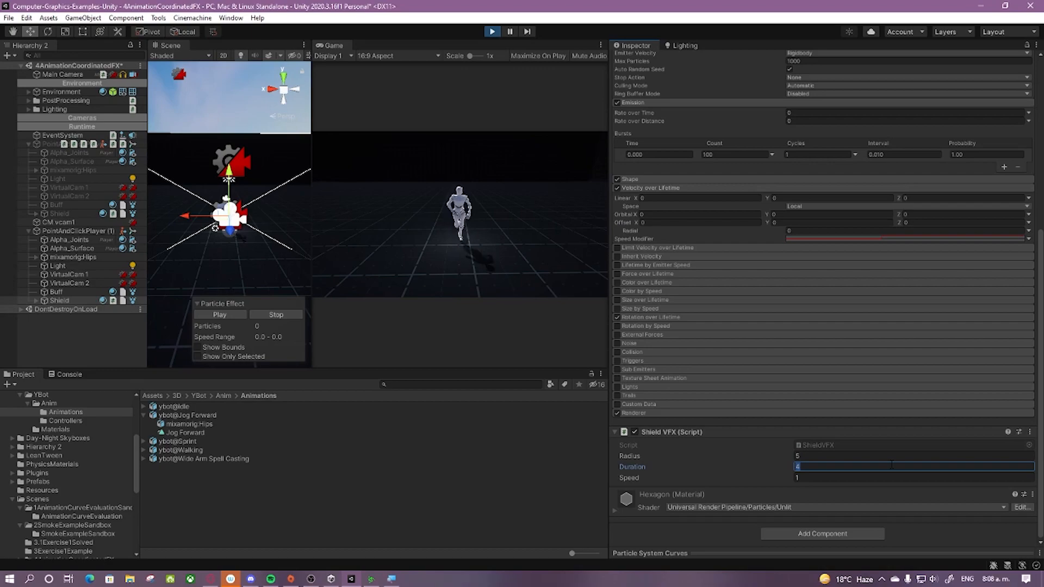
type("1")
left_click(405, 165)
key("space")
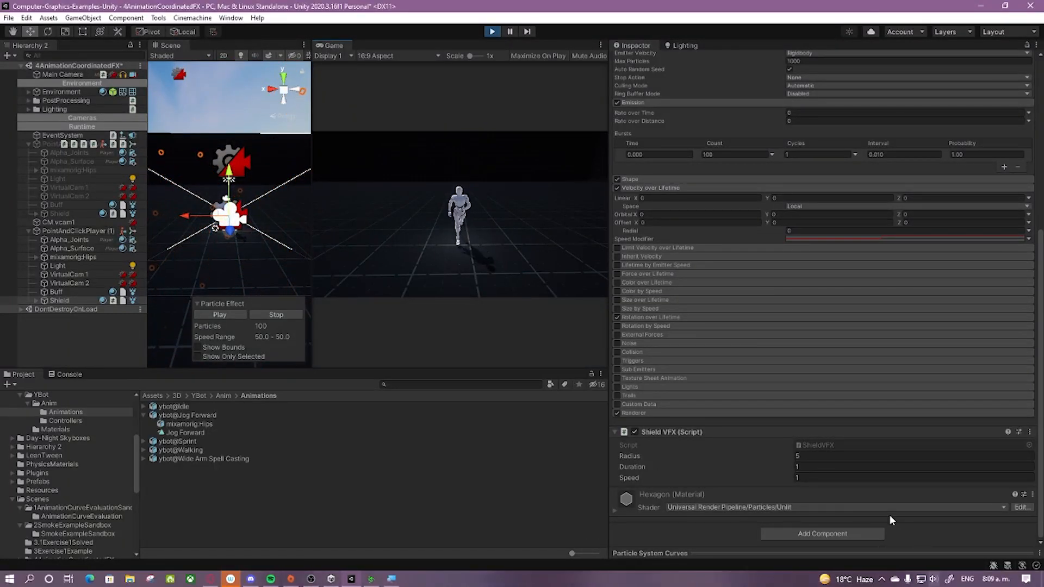
Step: Set the Shield VFX Duration back to 4 and trigger the shield in the game again
left_click(865, 467)
type("4")
left_click(484, 200)
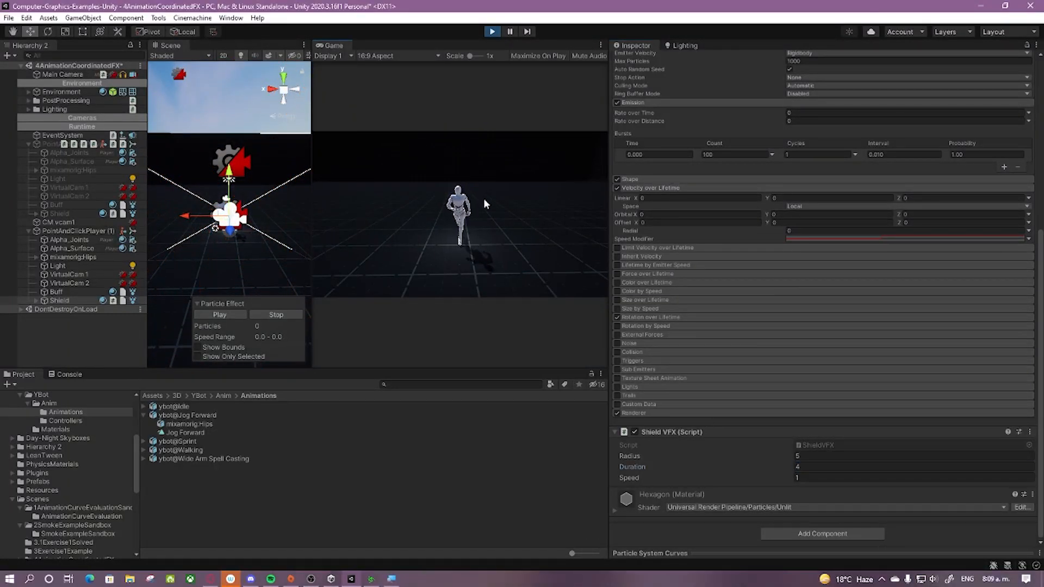
left_click(504, 234)
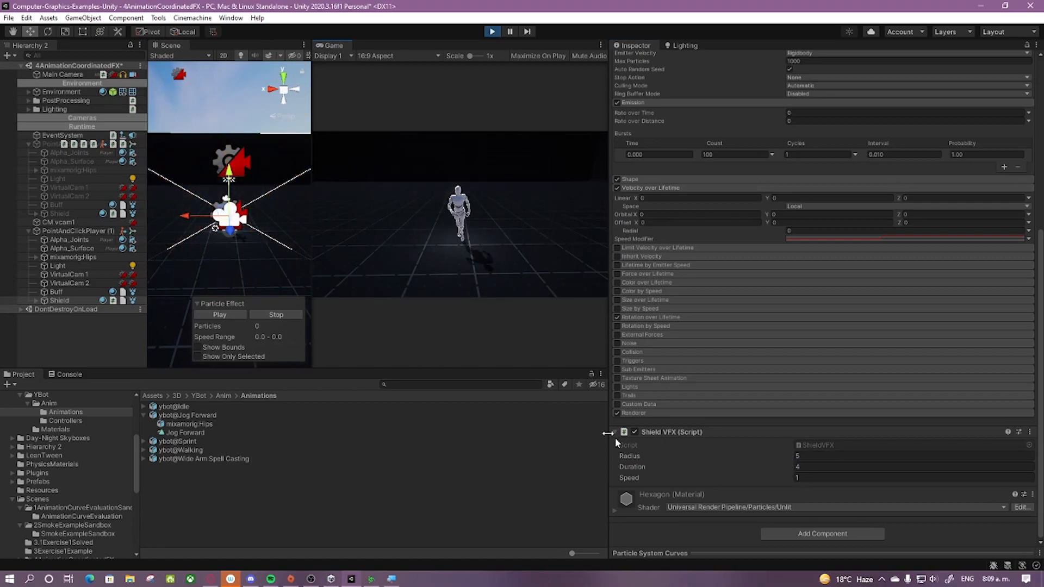
Step: Narrow the Inspector to enlarge the Game view and stop the running game
left_click_drag(609, 193, 673, 194)
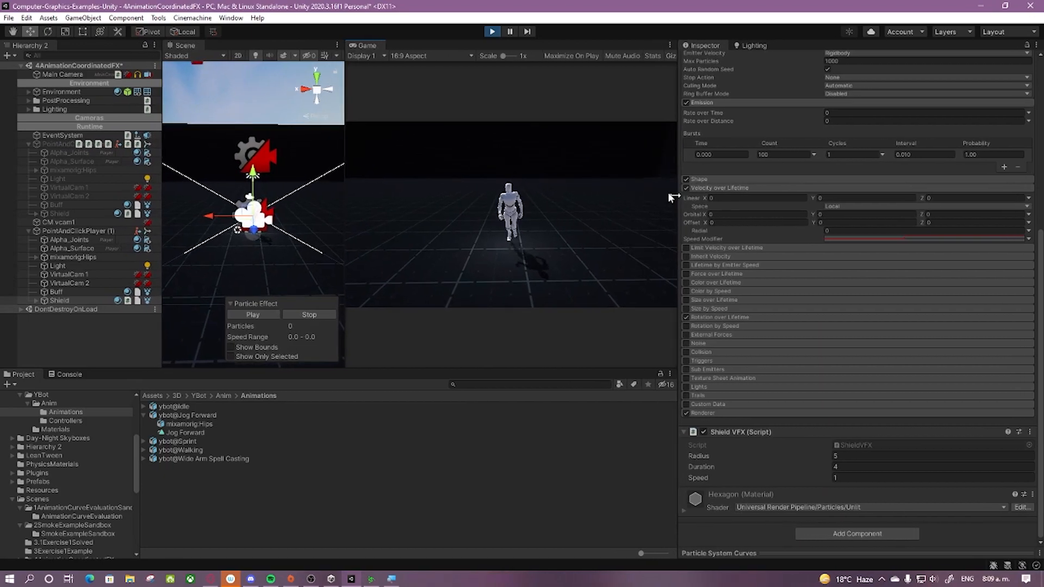
left_click(491, 32)
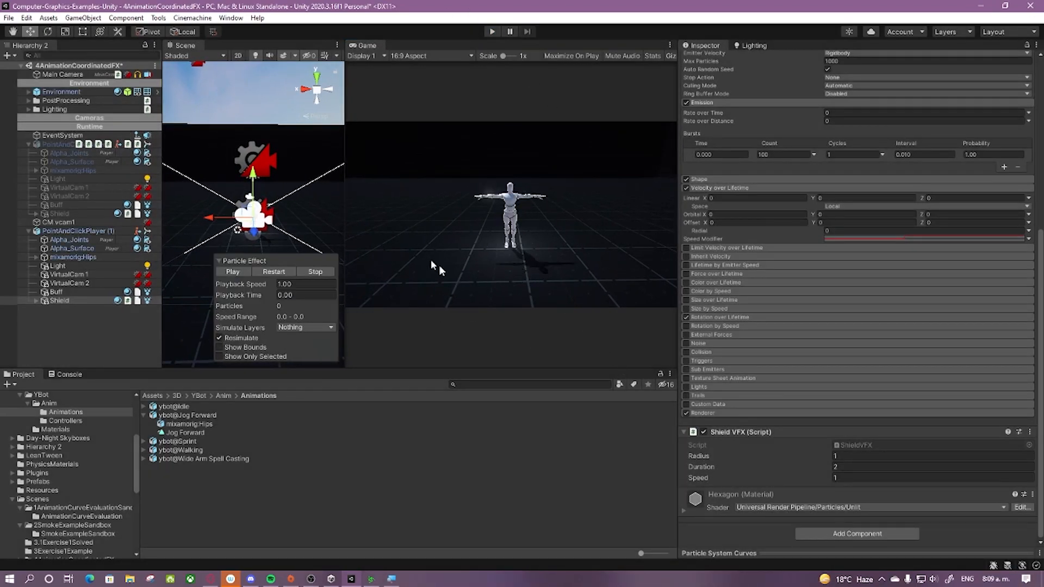
Step: Widen the Scene view, select the Shield object of PointAndClickPlayer (1), and locate its ShieldVFX script asset in the project
left_click_drag(342, 192, 378, 192)
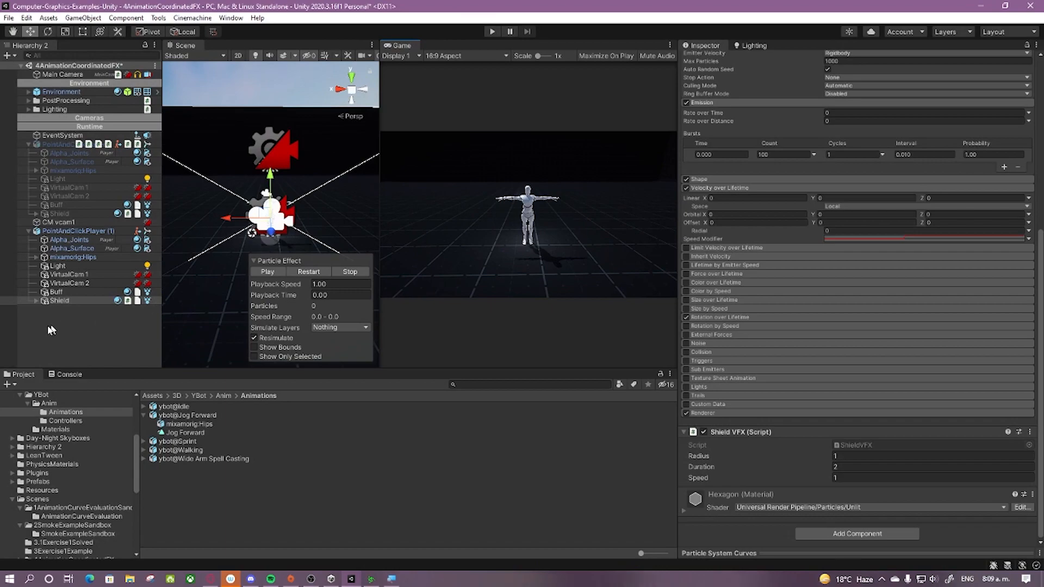
left_click(64, 305)
left_click(62, 301)
scroll(836, 433, "down", 10)
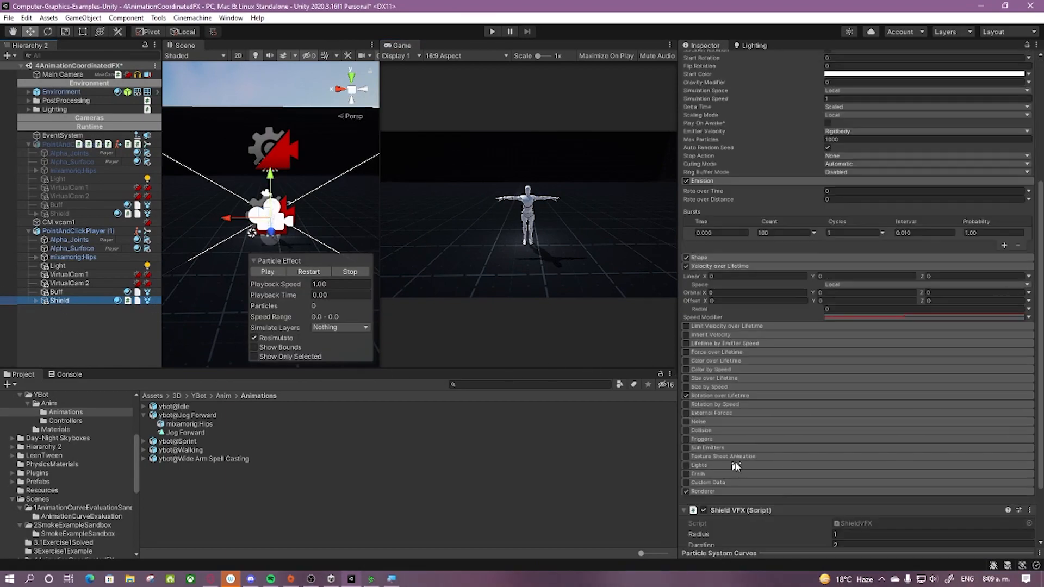
left_click(851, 445)
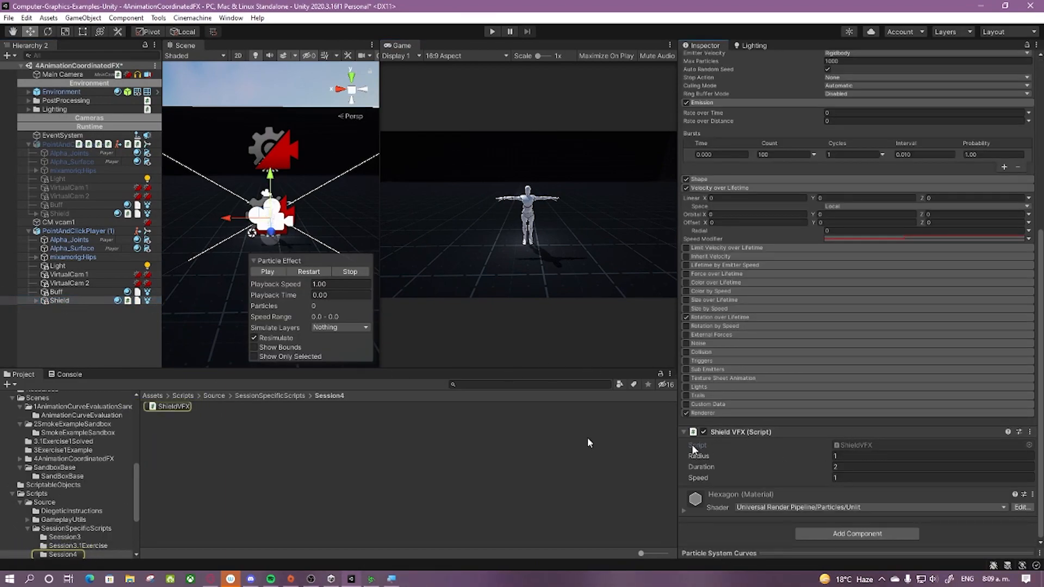
Step: Create a C# script named ShieldVFXGA in the Session4 folder
right_click(192, 441)
mouse_move(217, 156)
left_click(380, 90)
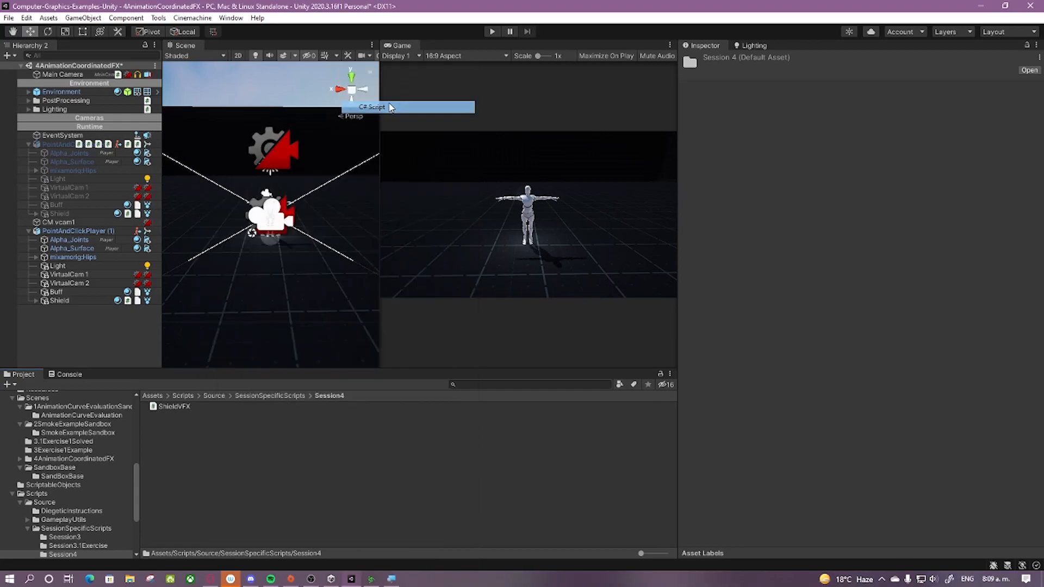
type("Sgh")
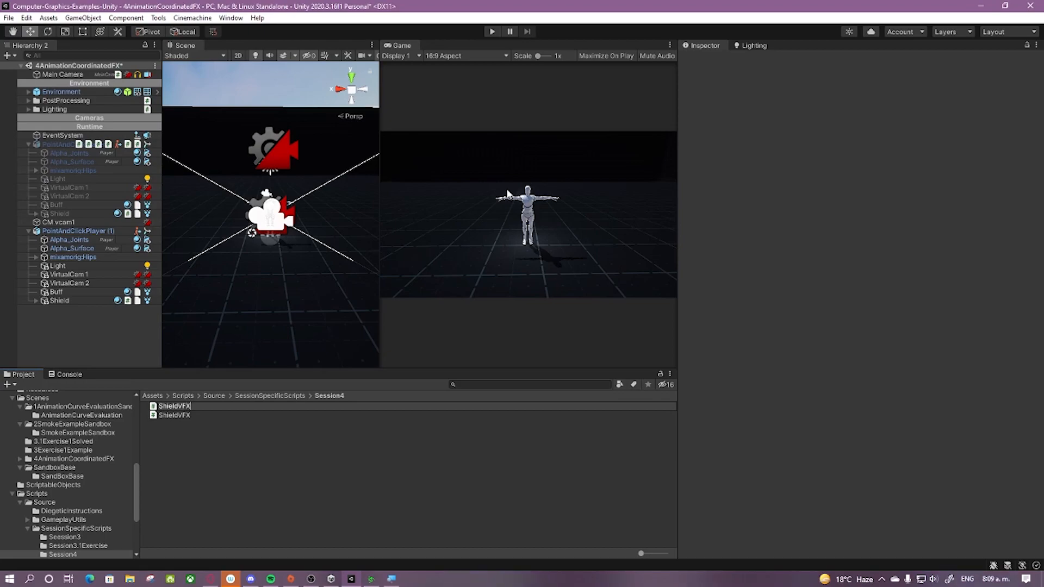
type("eldVFXGA")
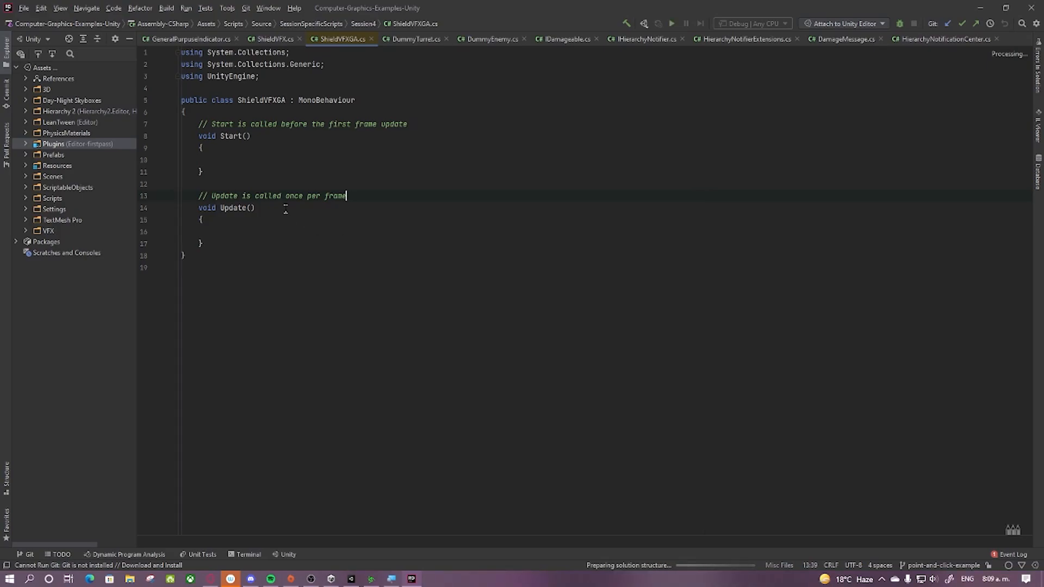
Step: In Rider, insert a RequireComponent attribute on its own line above the ShieldVFXGA class declaration
left_click(468, 112)
key("Return")
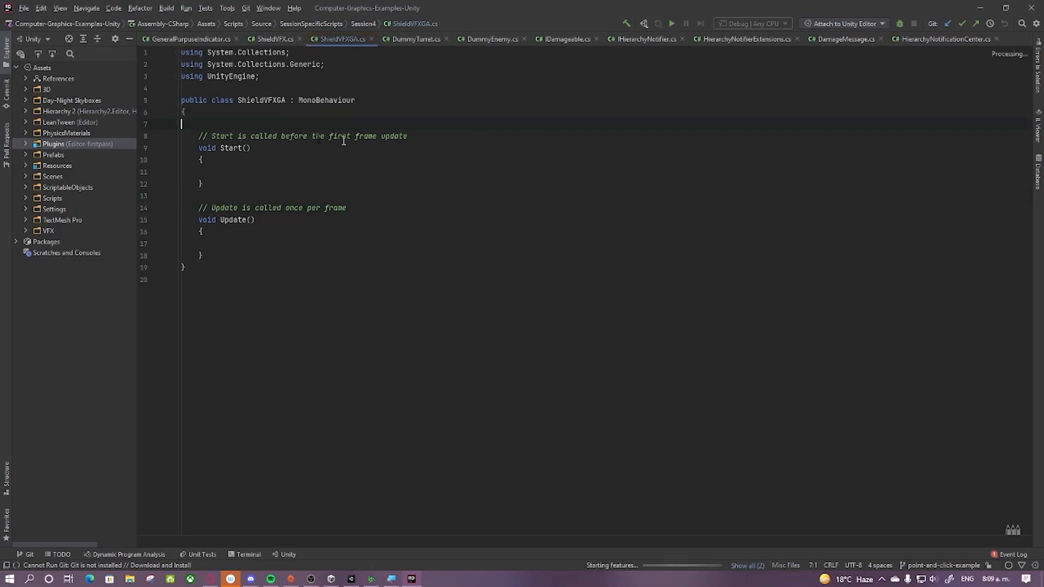
left_click(251, 87)
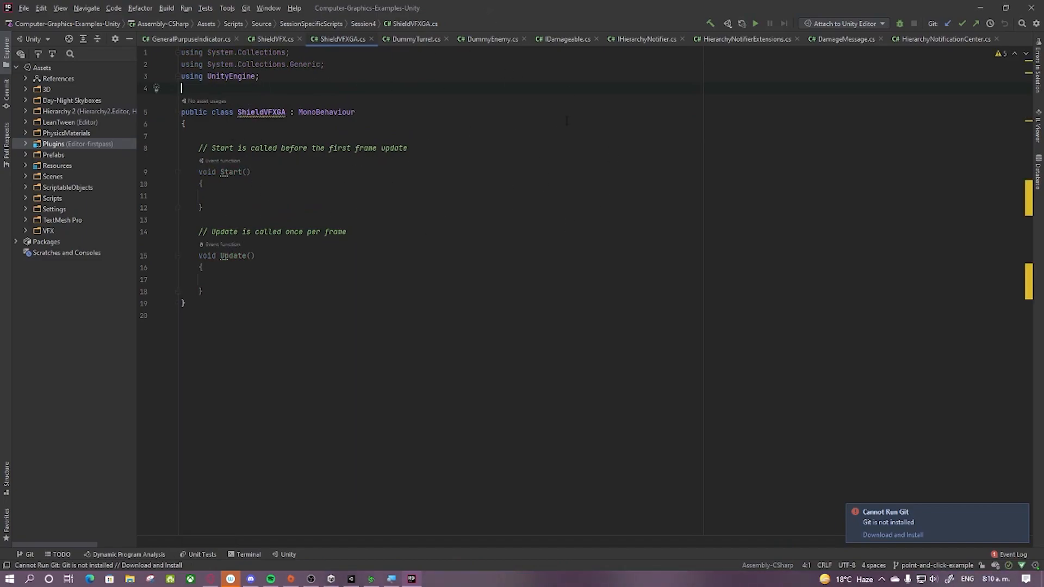
key("Return")
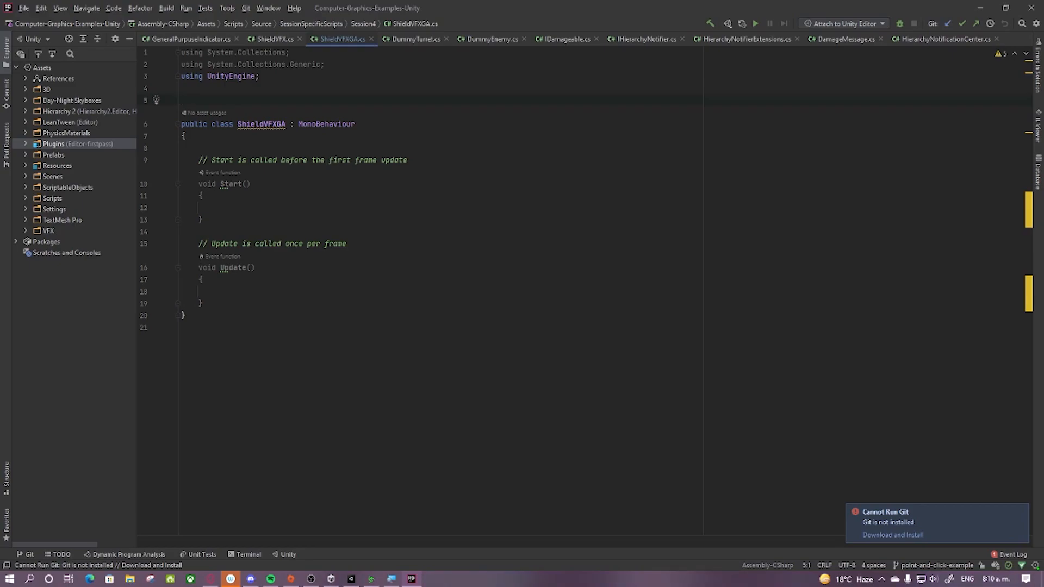
key("BackSpace")
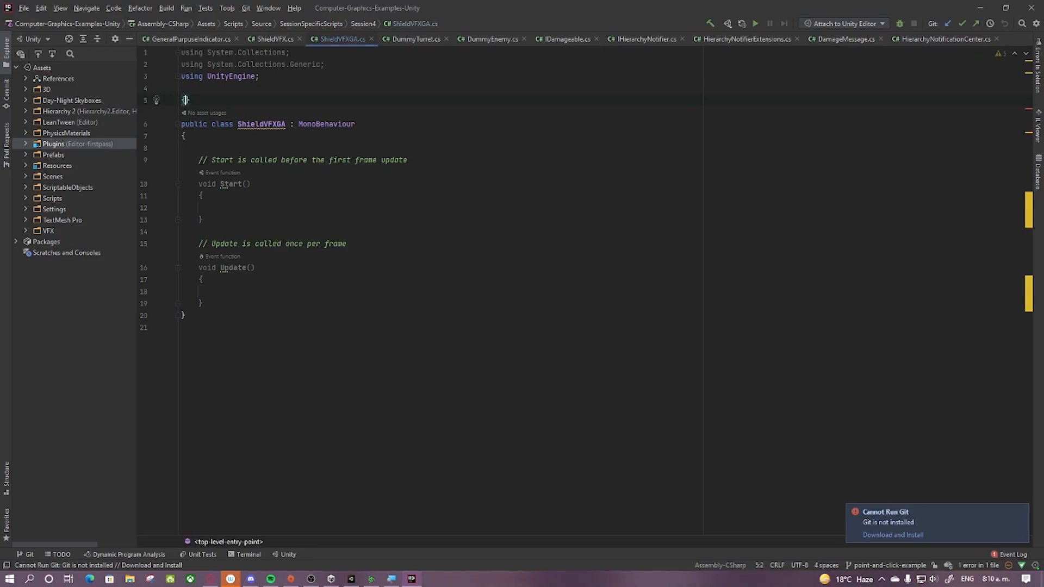
key("alt+shift")
type("[")
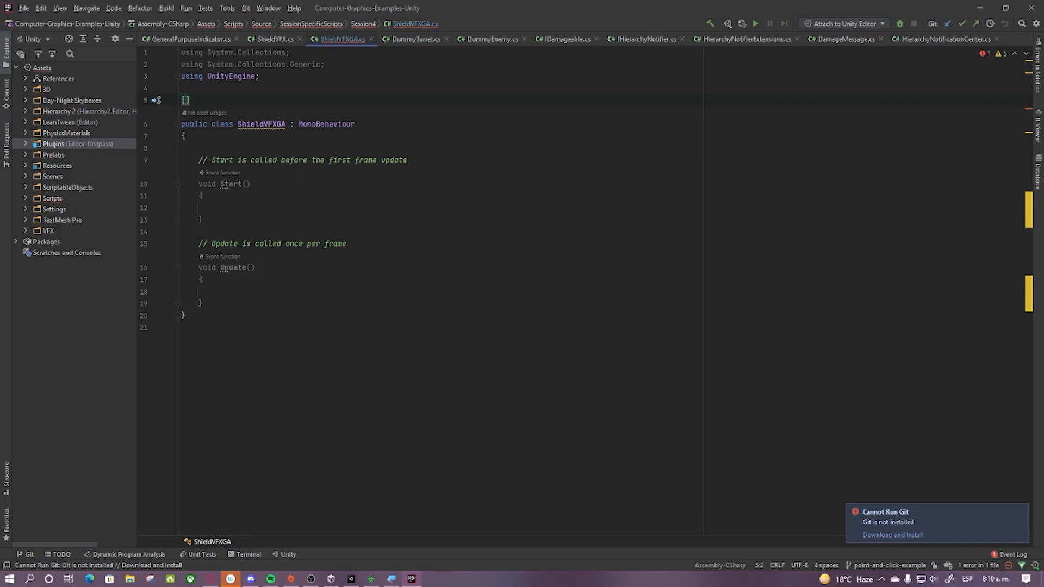
type("re")
key("BackSpace")
key("BackSpace")
type("Re")
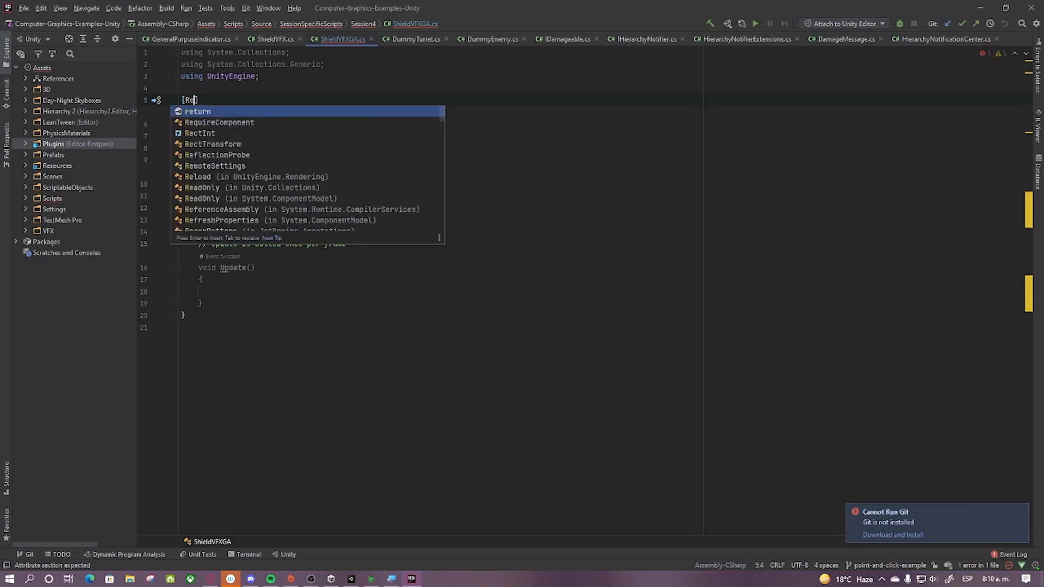
type("qu")
key("Return")
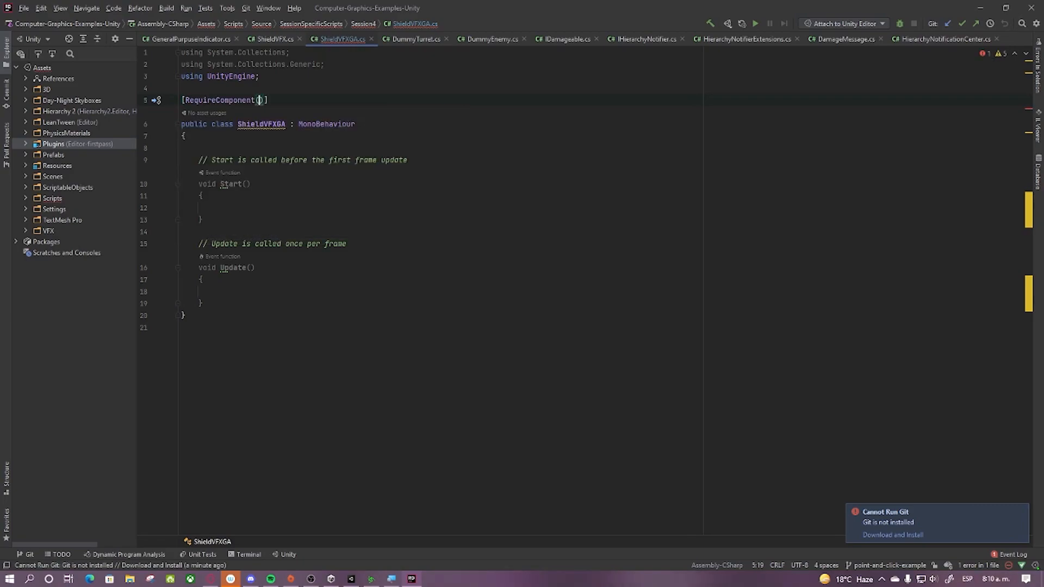
Step: Fill in the RequireComponent attribute's argument as typeof(ParticleSystem)
type("typeof(")
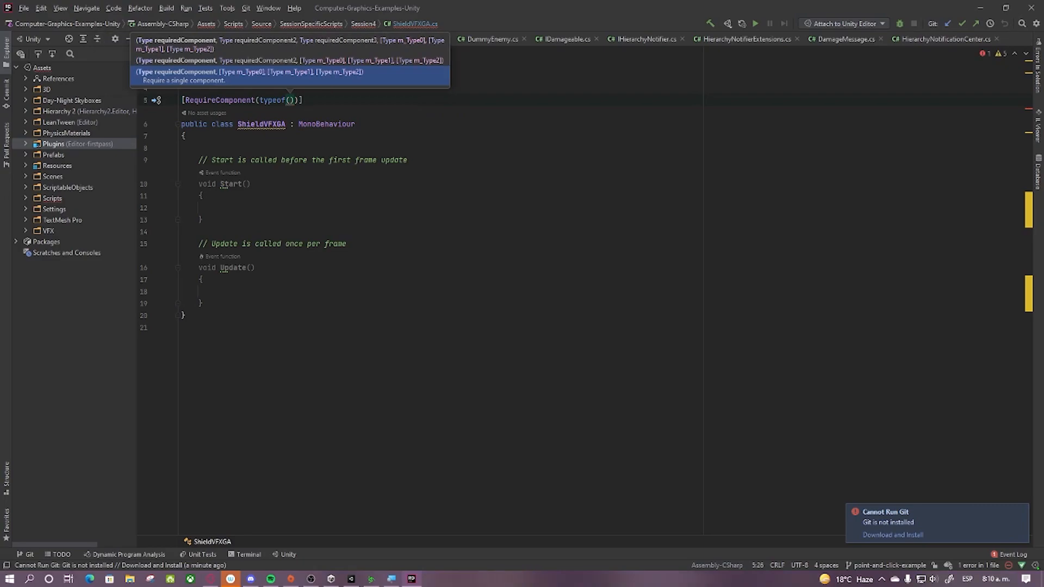
type("ParticleSystem.Particle")
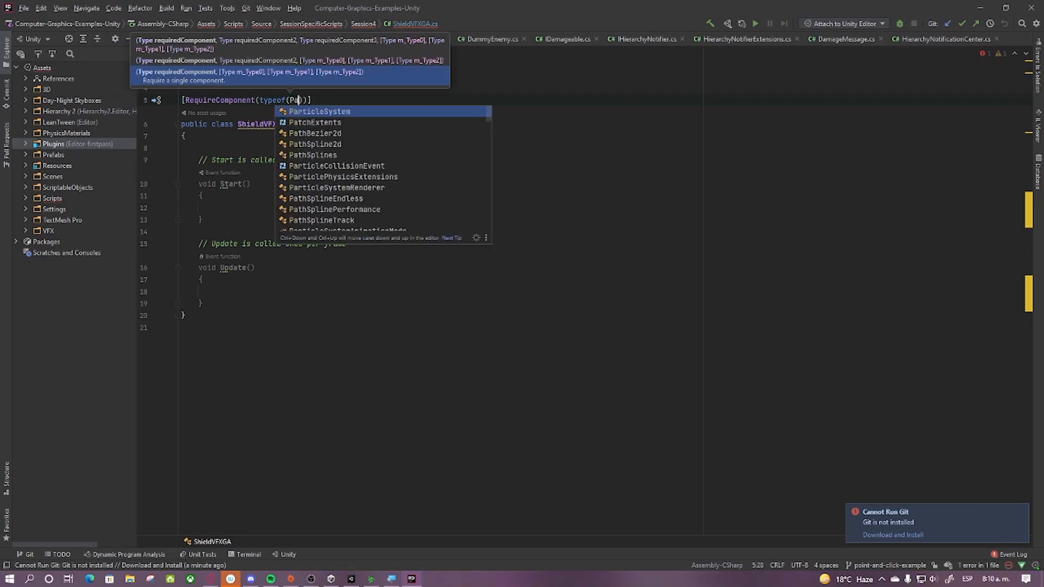
key("BackSpace")
key("BackSpace")
key("BackSpace")
key("BackSpace")
key("BackSpace")
key("BackSpace")
key("BackSpace")
key("BackSpace")
key("BackSpace")
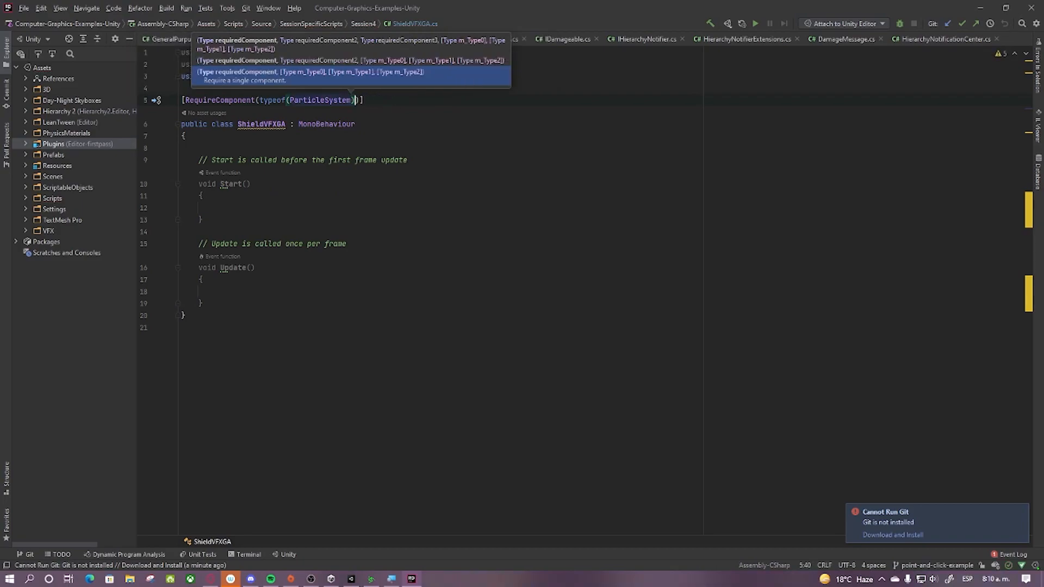
key("End")
left_click(316, 100)
Step: Declare a private ParticleSystem field named particleSystem at the start of the ShieldVFXGA class body
left_click(265, 150)
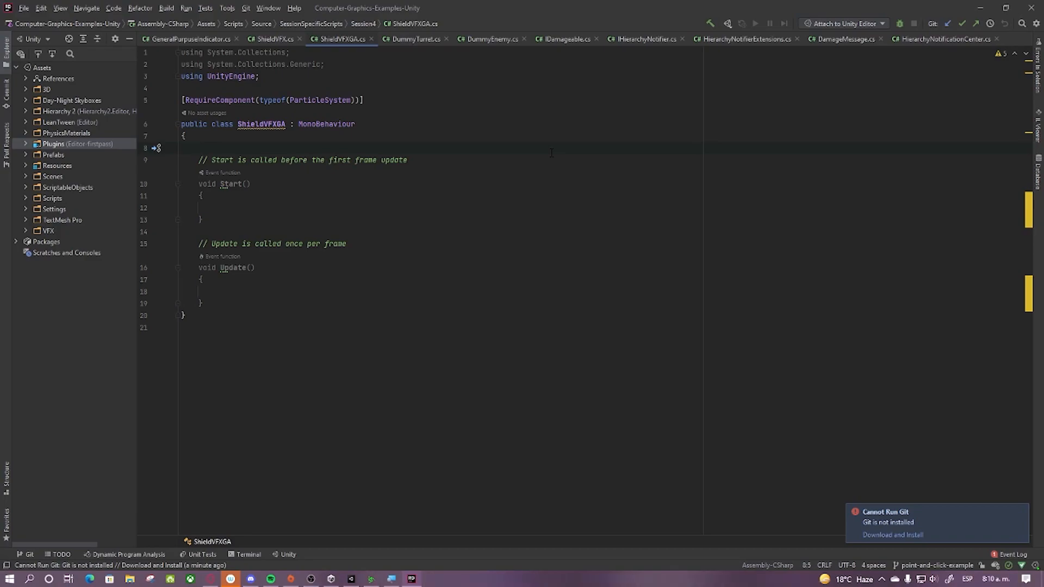
key("Return")
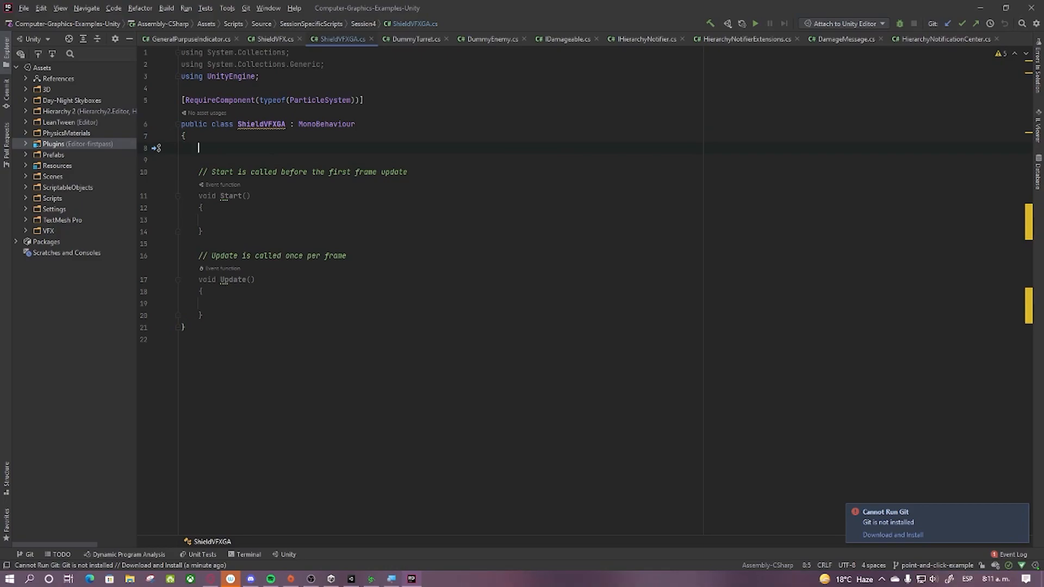
type("ParticleS")
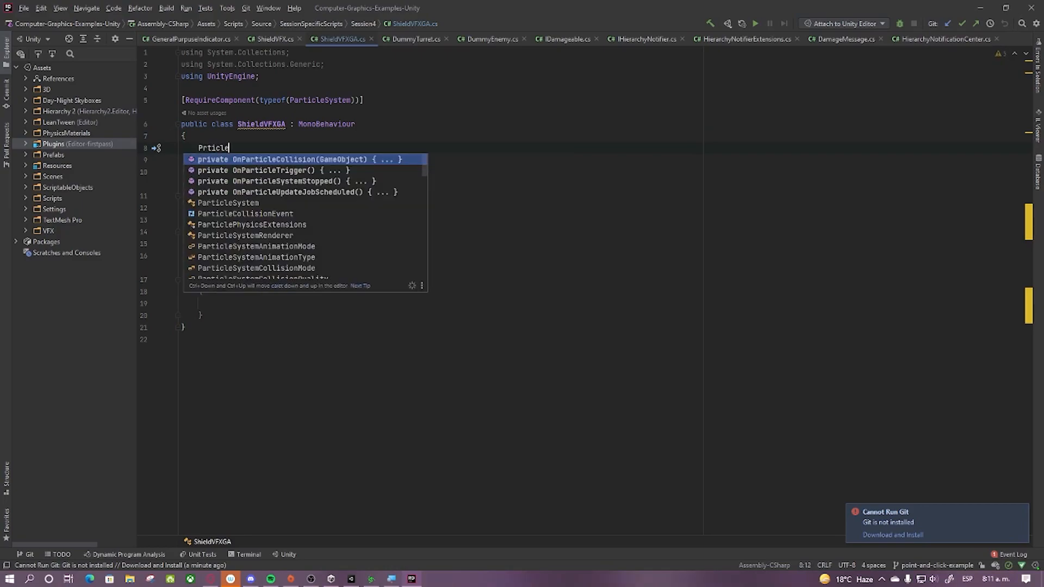
type("yste")
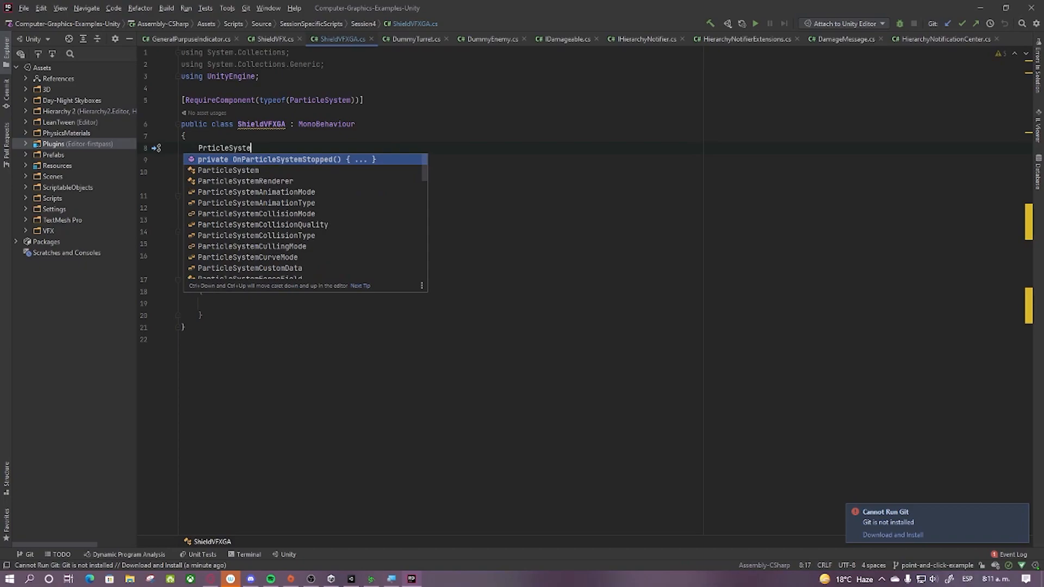
key("Down")
key("Return")
type("parti")
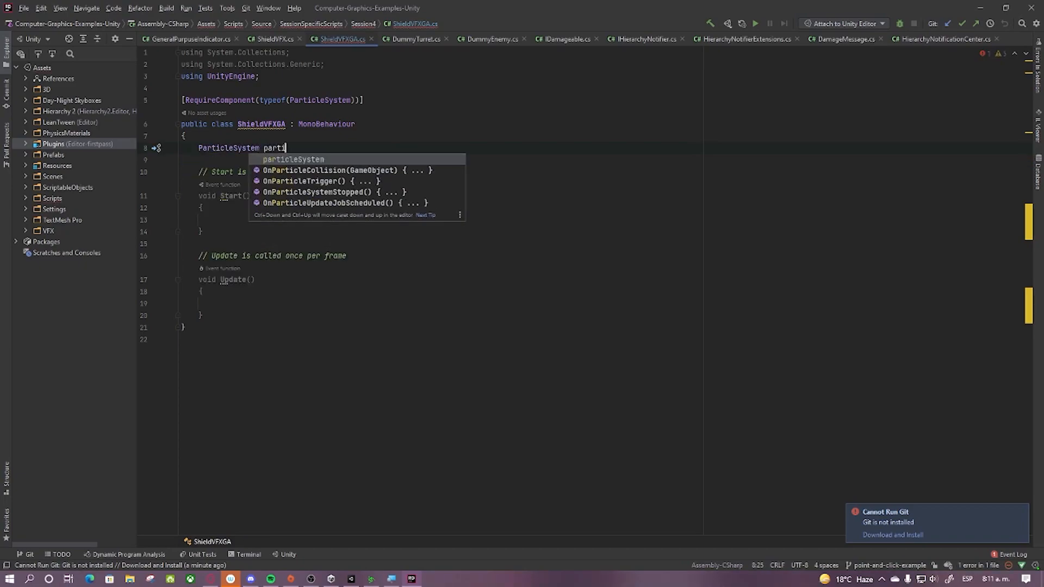
key("Return")
type(";")
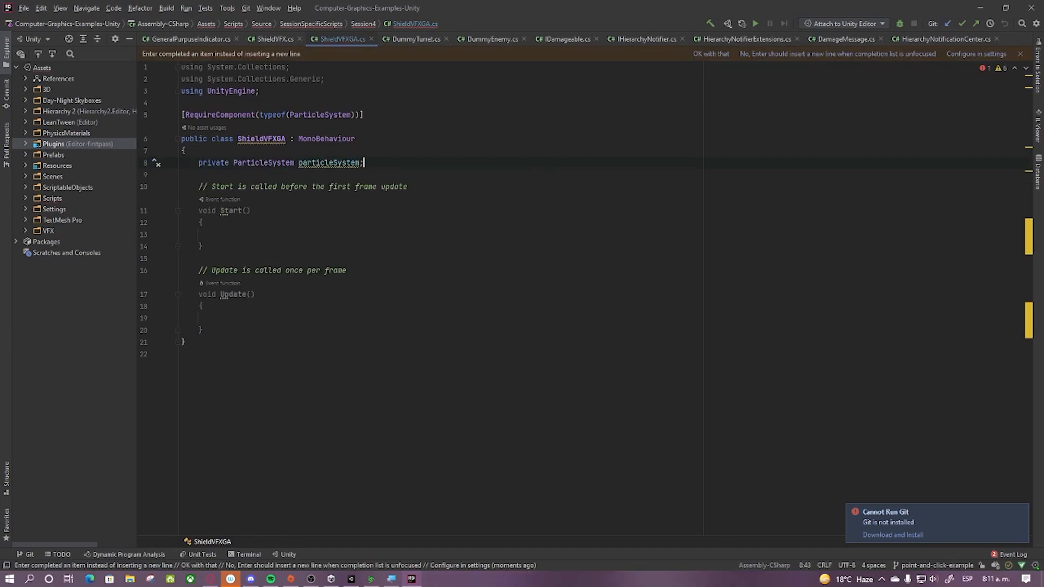
Step: Delete the template Start and Update methods with their comments from the ShieldVFXGA class
key("Up")
key("Up")
key("Up")
key("Up")
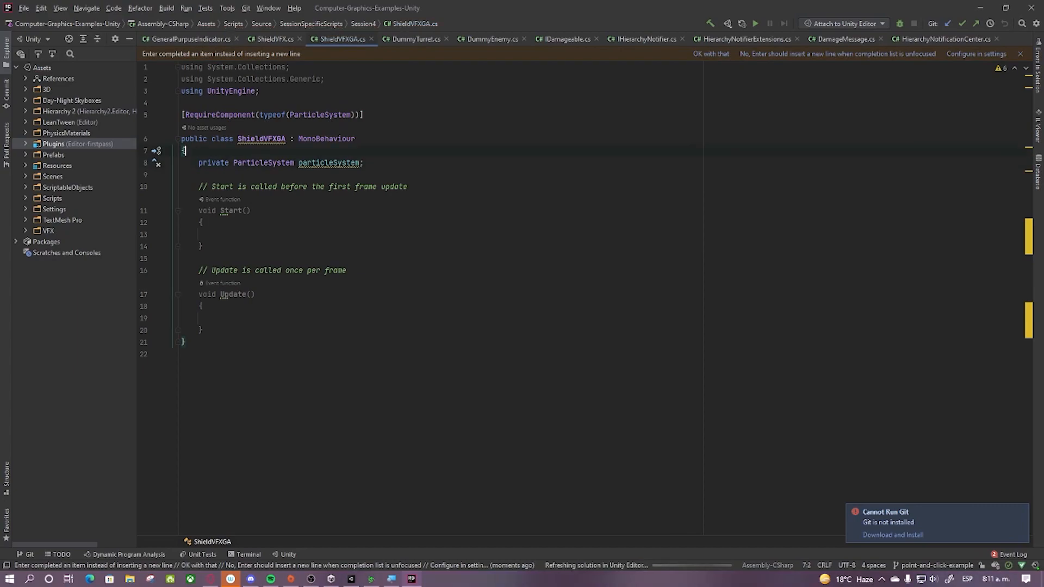
key("Down")
key("Down")
key("Down")
key("Down")
key("Down")
key("Down")
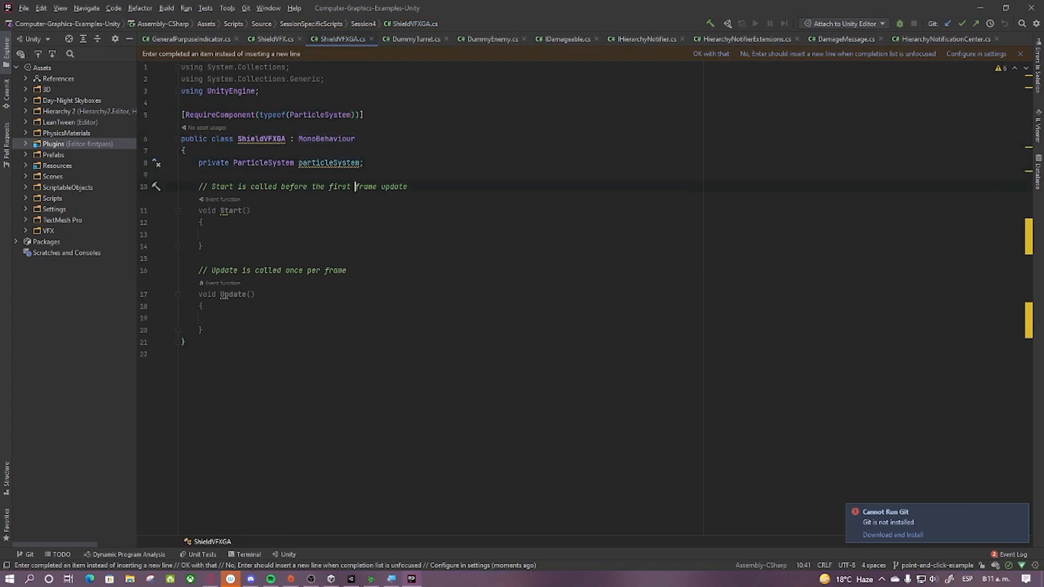
left_click_drag(212, 276, 199, 186)
key("BackSpace")
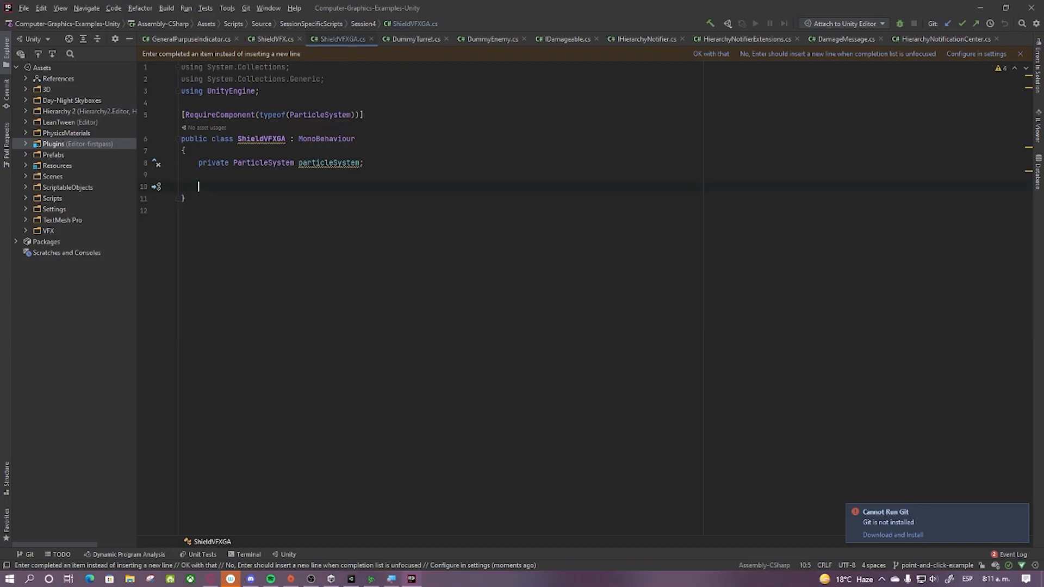
Step: Add a private void Awake() method below the field and clear its generated exception line
type("awa")
key("Return")
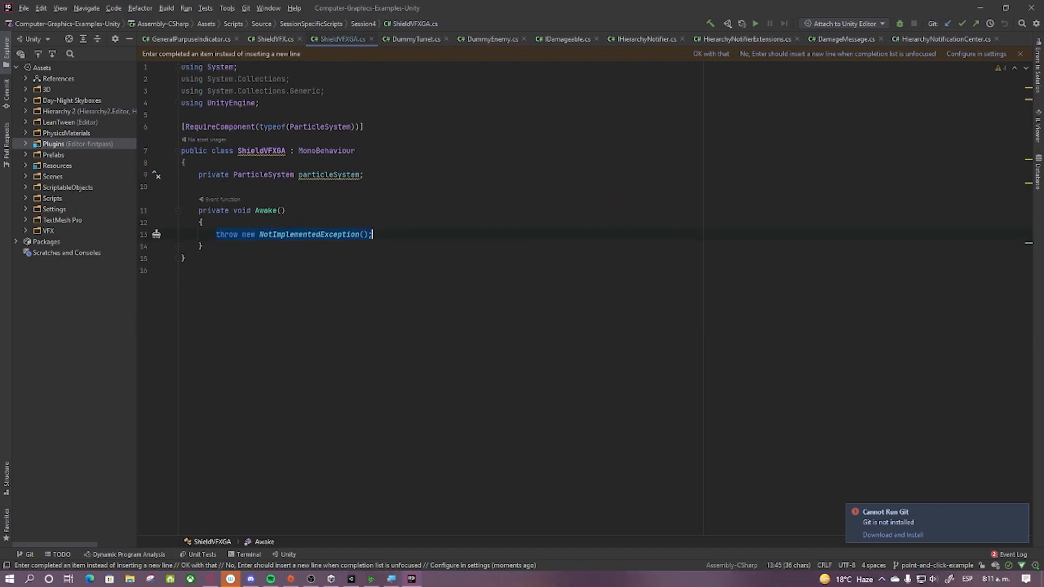
key("BackSpace")
Step: Inside Awake, assign particleSystem the result of GetComponent<ParticleSystem>()
type("part")
key("Return")
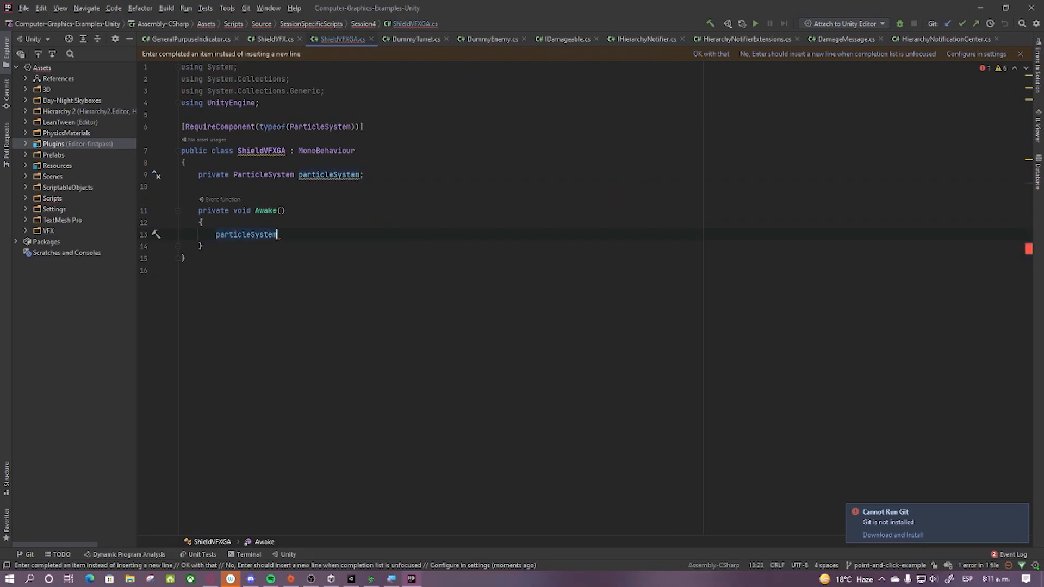
type("()")
key("BackSpace")
key("BackSpace")
type("= ")
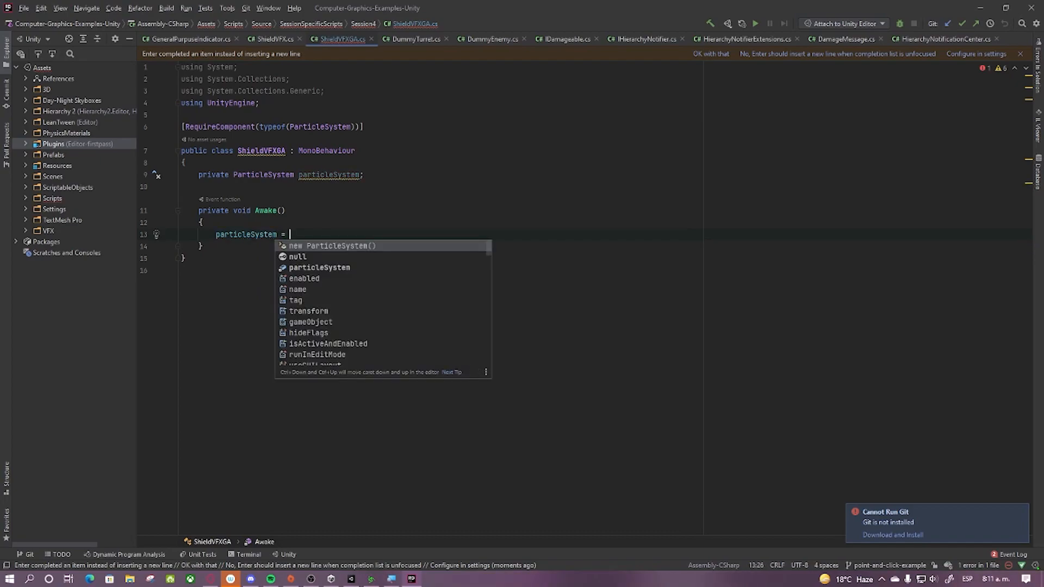
type("Get")
key("Return")
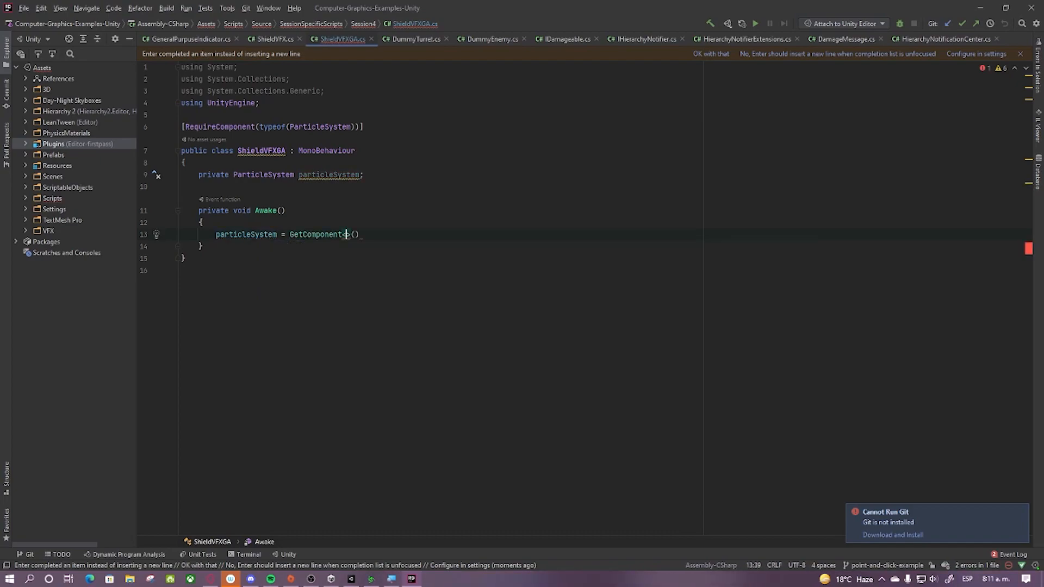
type("P")
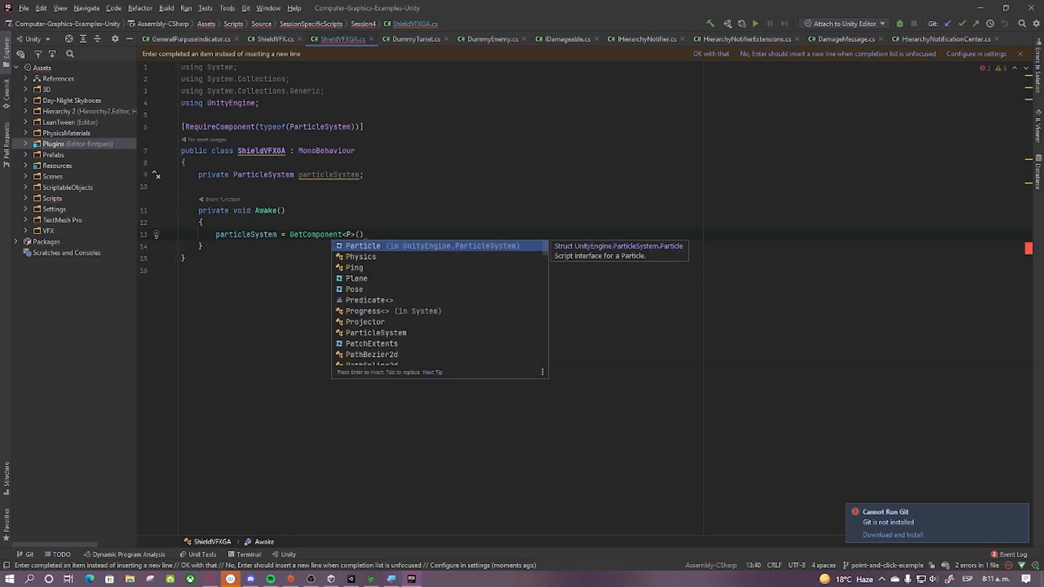
type("articleS")
key("Return")
key("End")
type(";")
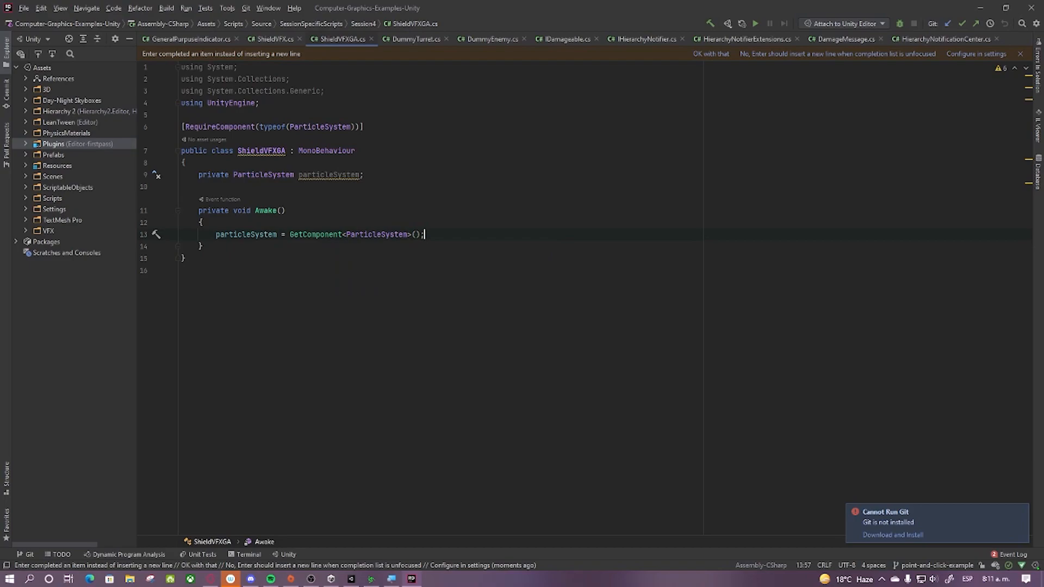
Step: Switch back to Unity and examine the Radius parameter of the Shield VFX script on the Shield object
left_click(188, 187)
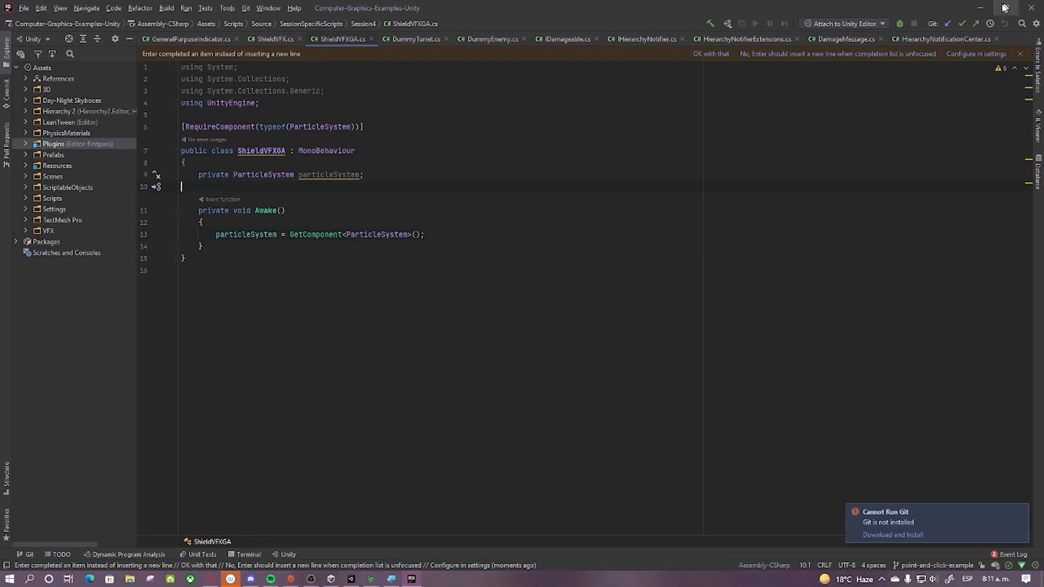
left_click(1006, 7)
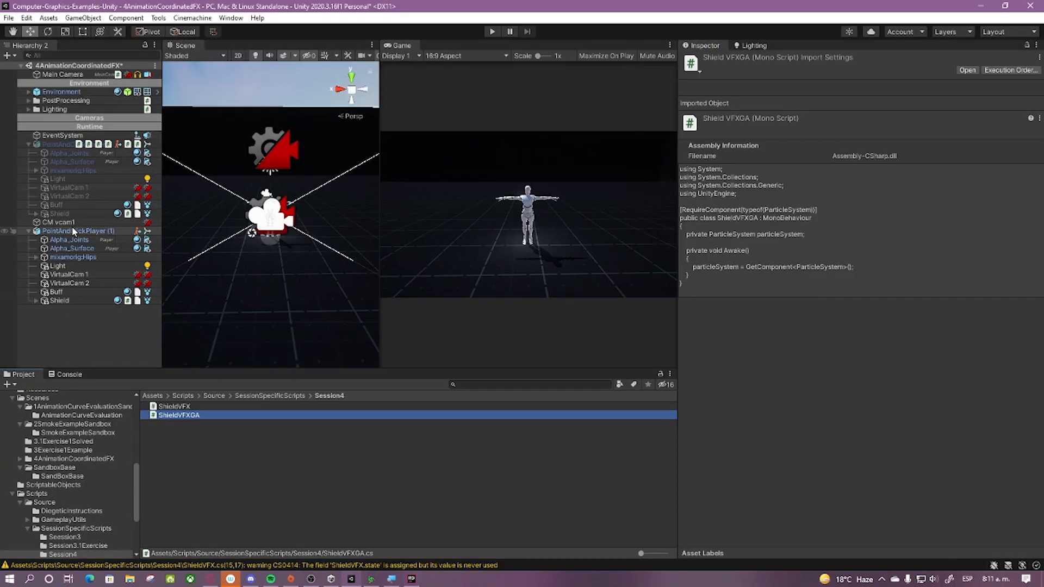
left_click(59, 300)
scroll(815, 414, "down", 5)
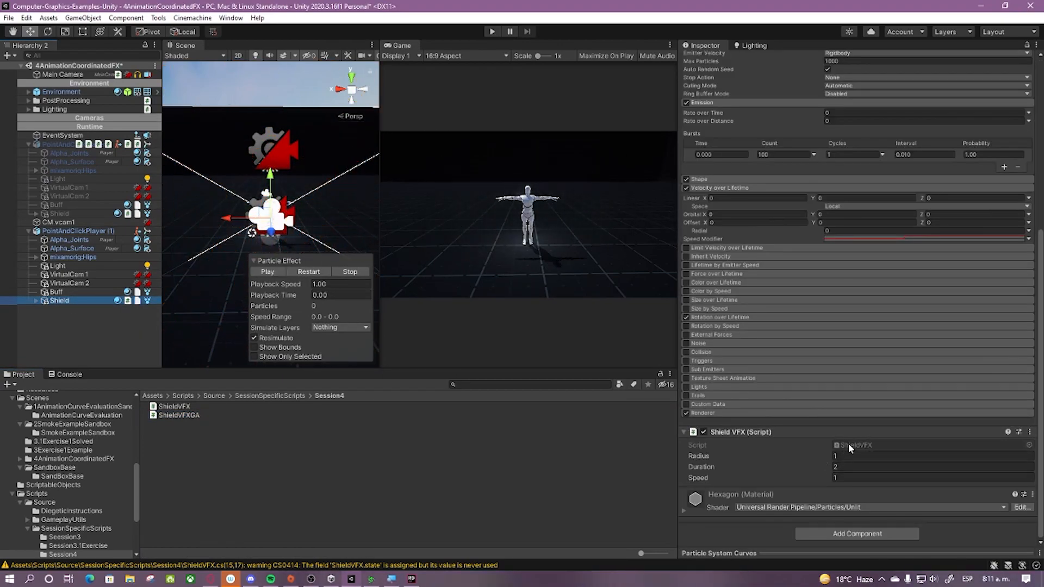
left_click(860, 458)
left_click(860, 458)
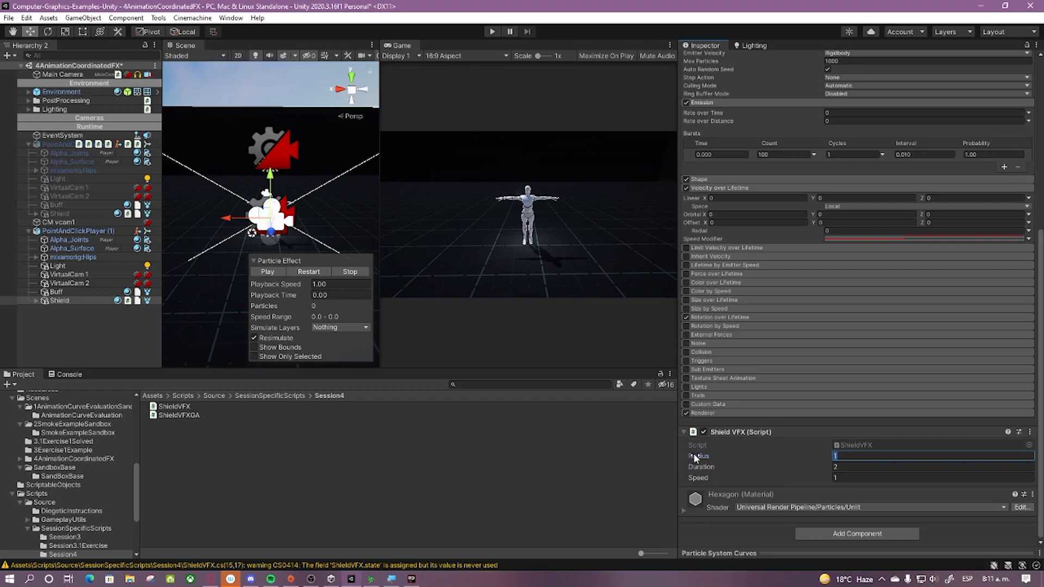
Step: Replay the Shield particle effect in the scene and examine its particle system settings
scroll(227, 195, "up", 5)
scroll(236, 189, "down", 6)
middle_click_drag(242, 185, 222, 205)
scroll(233, 198, "up", 3)
scroll(261, 187, "down", 2)
left_click_drag(336, 176, 282, 155, "alt")
scroll(297, 171, "up", 3)
left_click(62, 300)
scroll(255, 185, "down", 3)
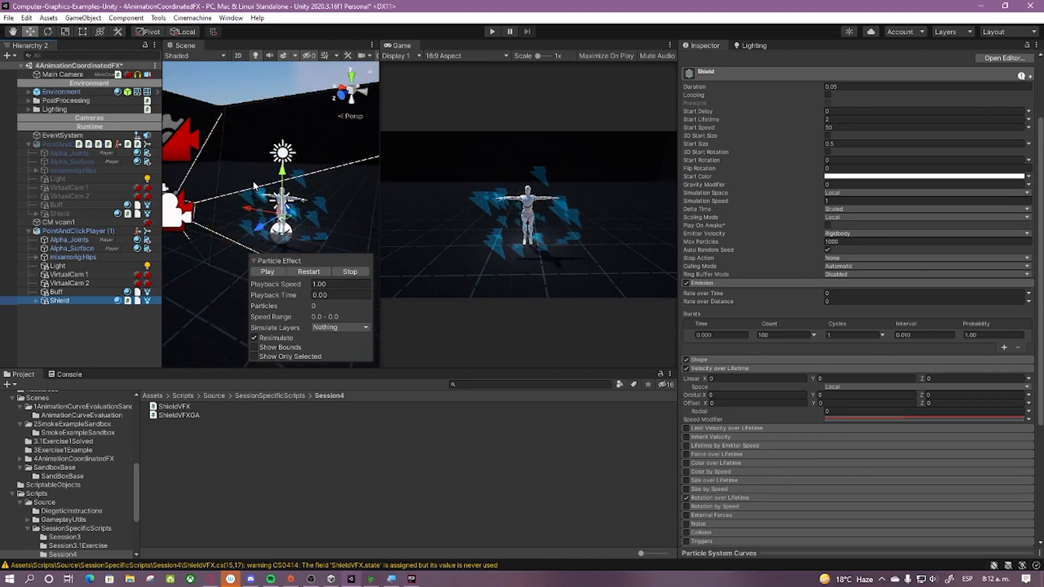
left_click(308, 272)
scroll(810, 244, "up", 3)
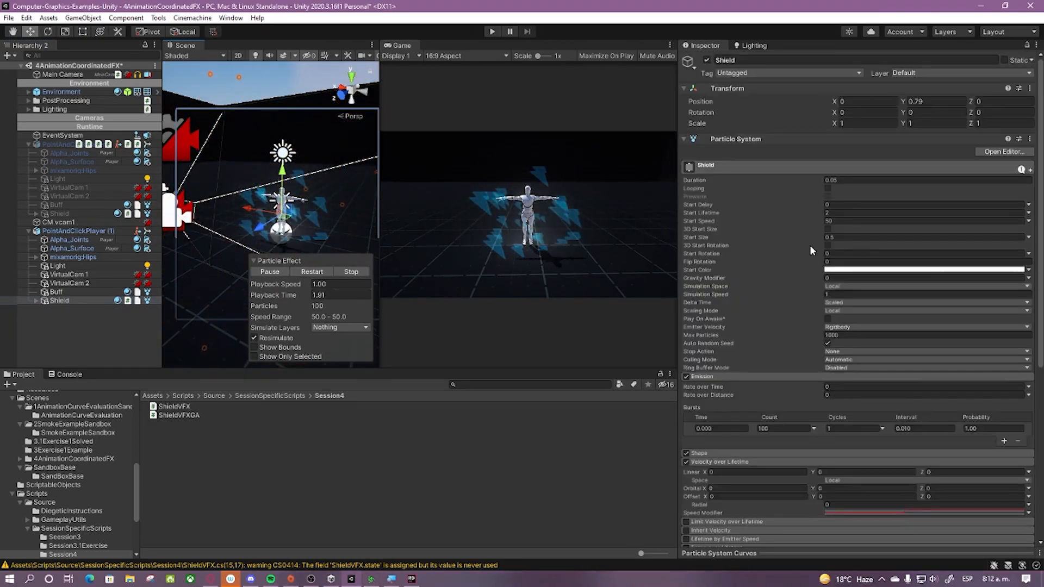
scroll(809, 243, "down", 3)
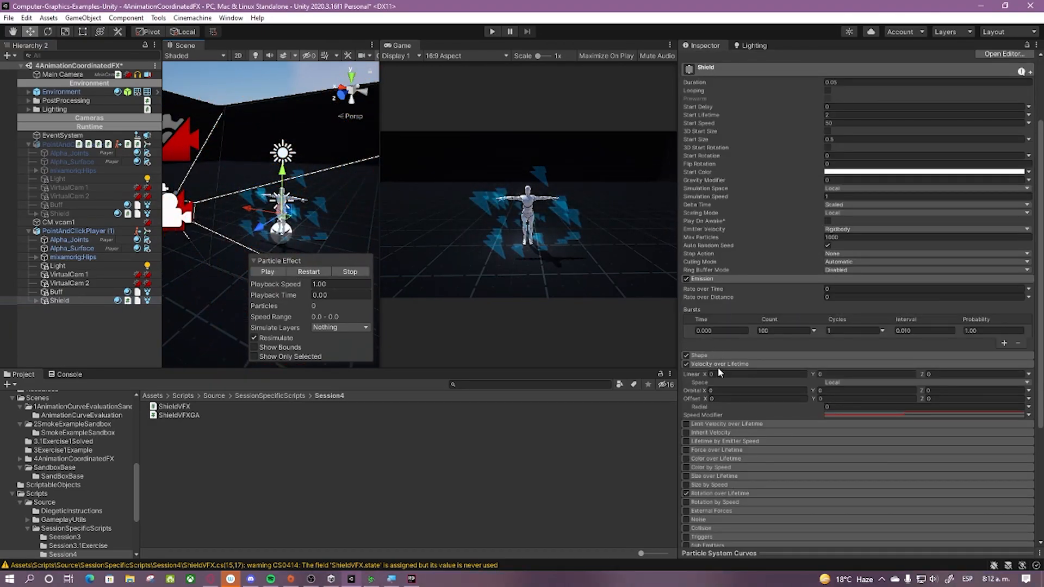
Step: Expand the Shield object and preview the effect with its SphereShape child selected
left_click(37, 301)
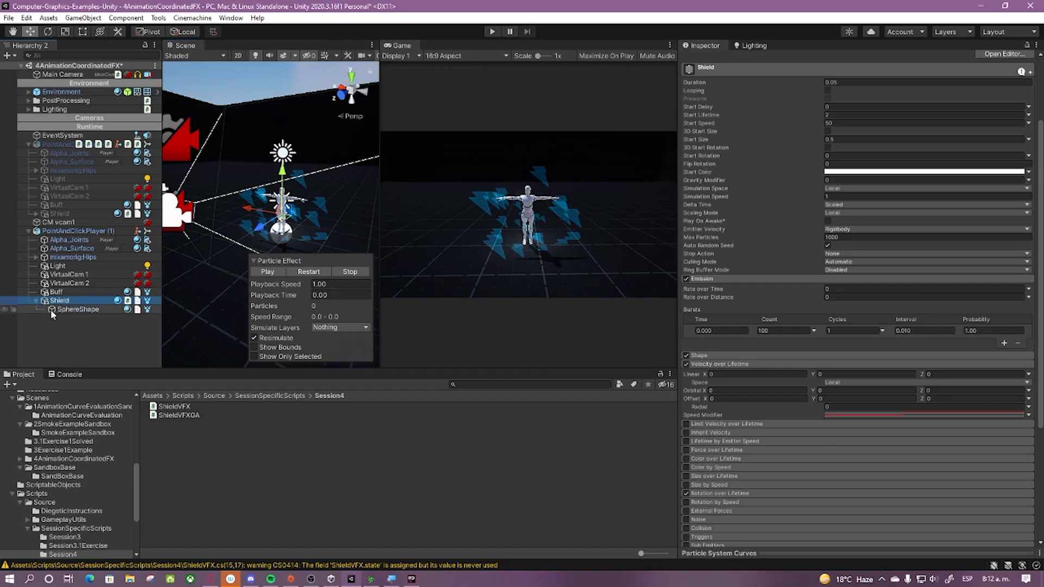
left_click(72, 310)
left_click(312, 273)
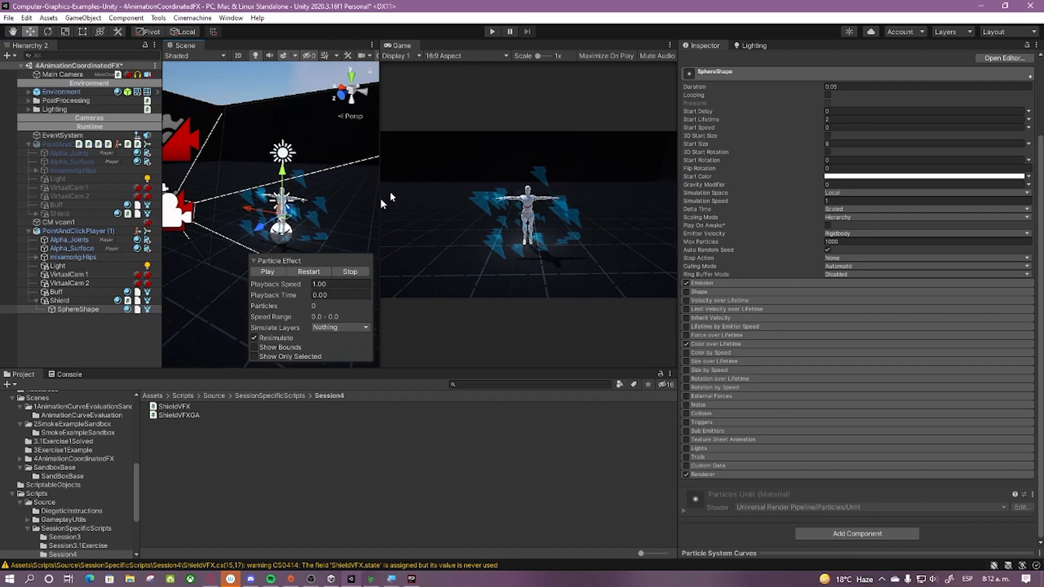
left_click_drag(380, 193, 387, 193)
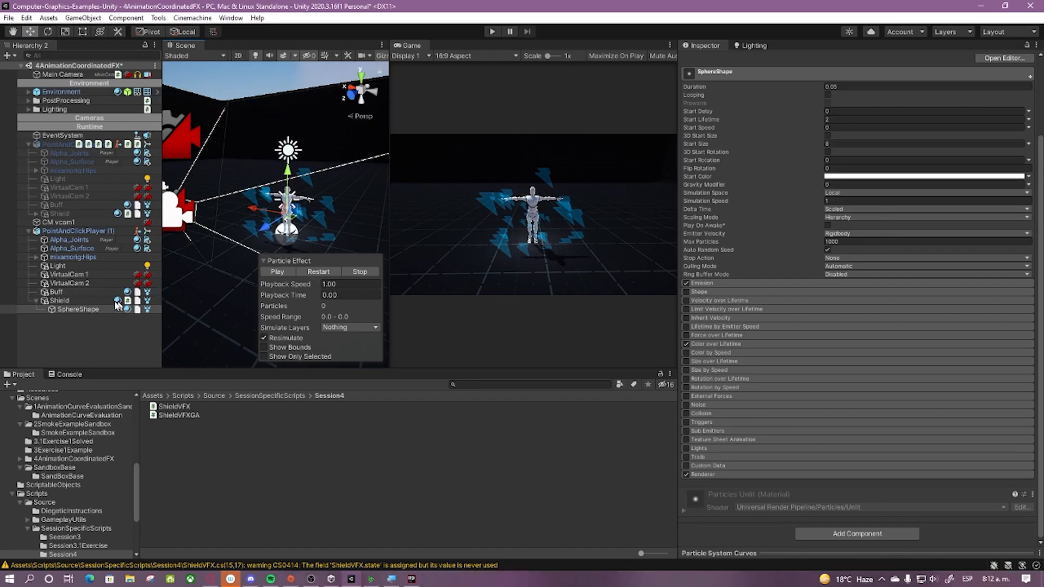
Step: Expand the Shape module of the Shield particle system and compare the settings of Shield and SphereShape
left_click(70, 300)
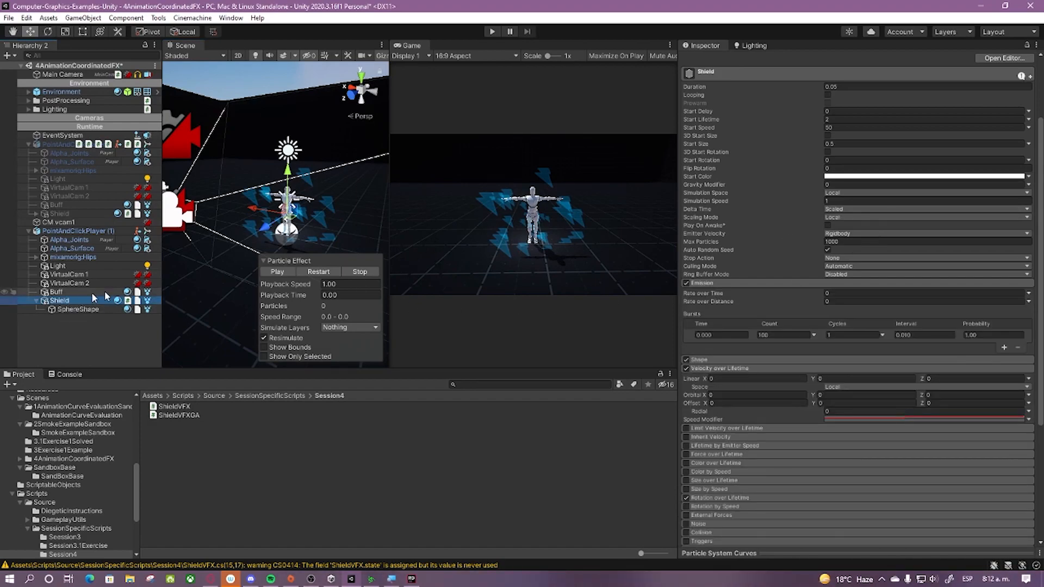
scroll(772, 255, "down", 6)
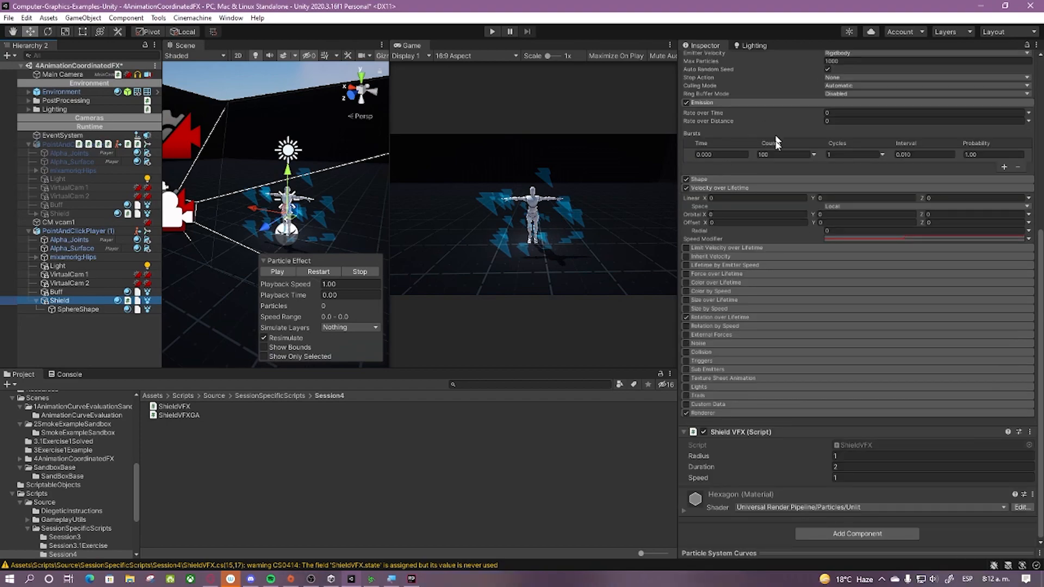
scroll(752, 230, "up", 3)
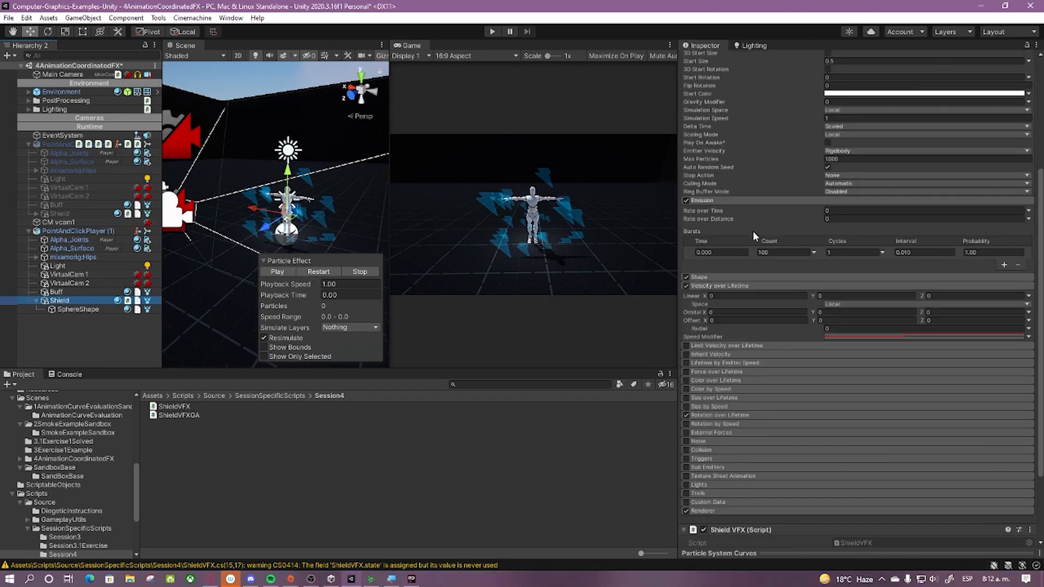
left_click(718, 277)
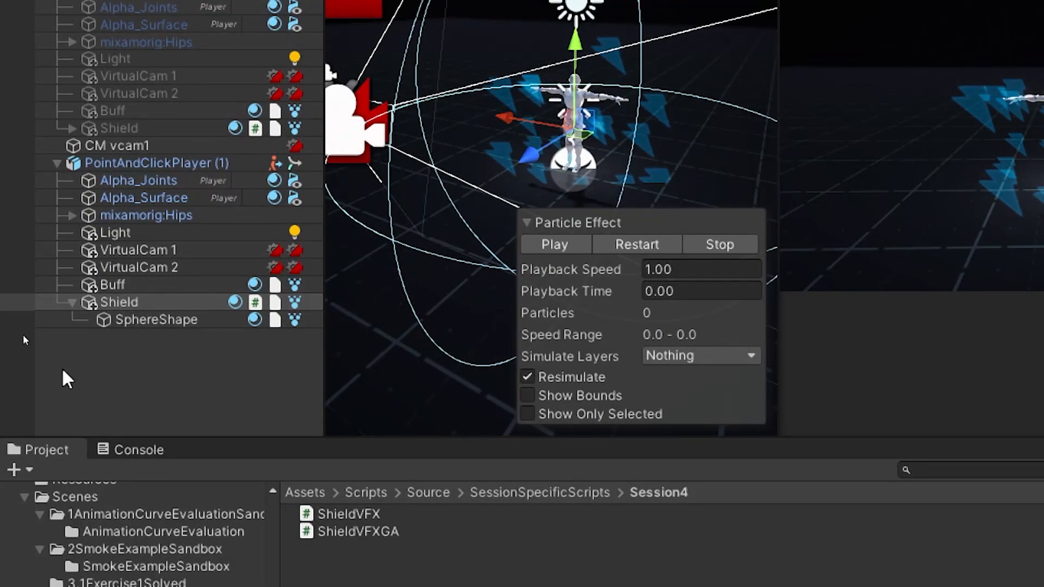
left_click(175, 319)
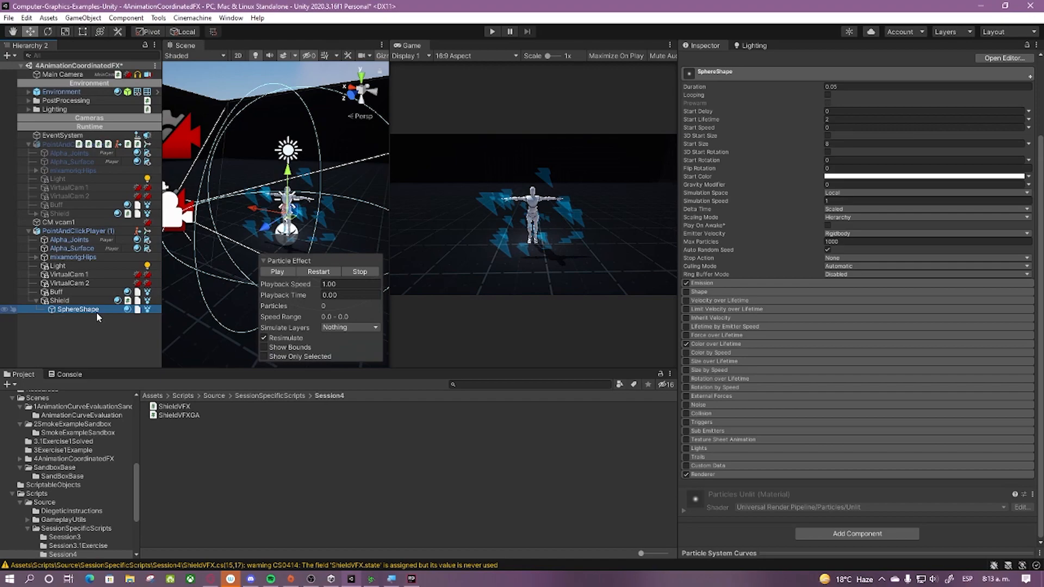
left_click(61, 301)
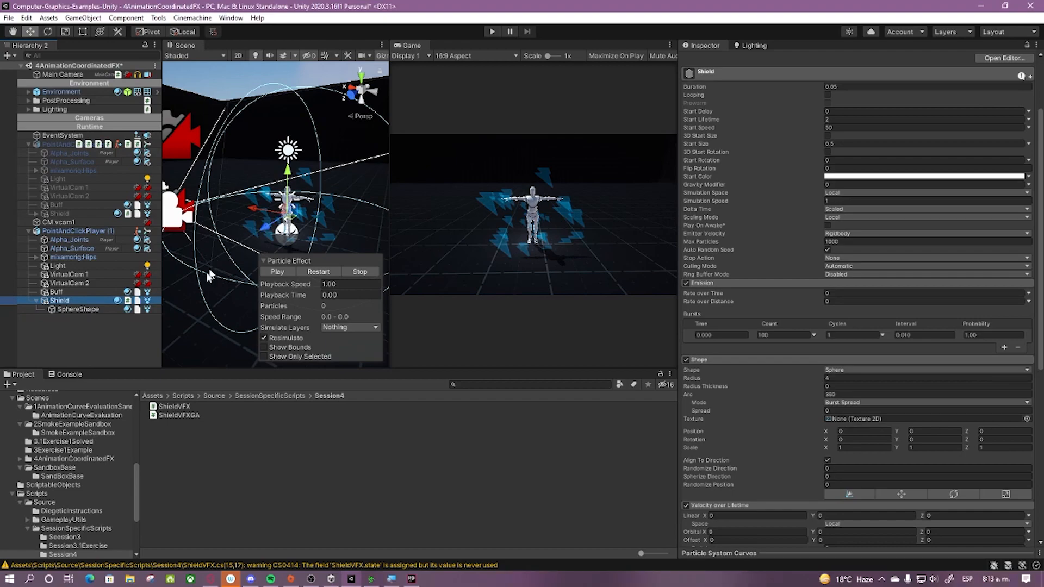
Step: Run the Shield particle preview and pause it at about 0.54 seconds of playback
scroll(854, 190, "up", 3)
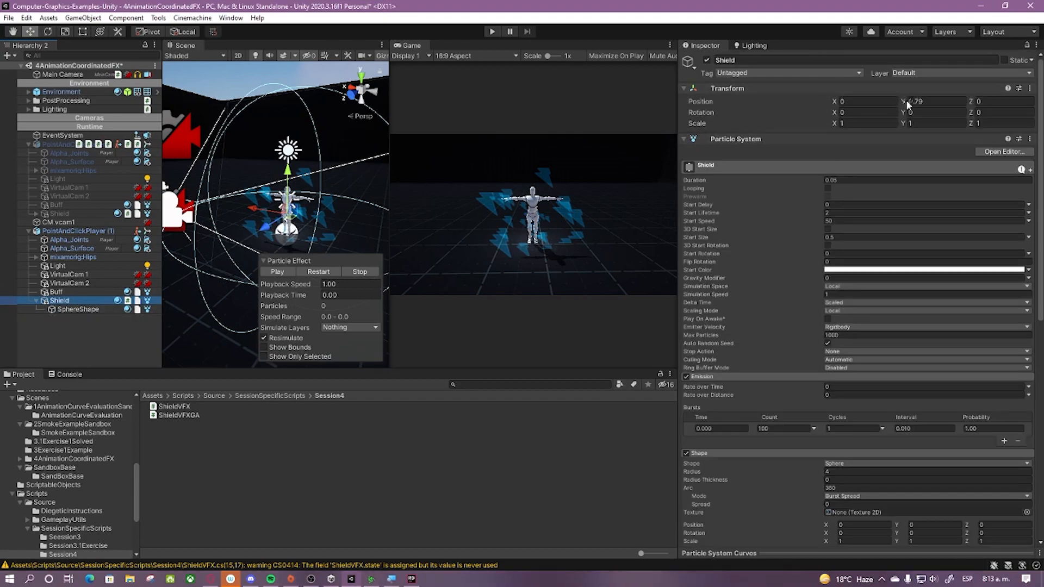
scroll(221, 206, "down", 2)
left_click(300, 271)
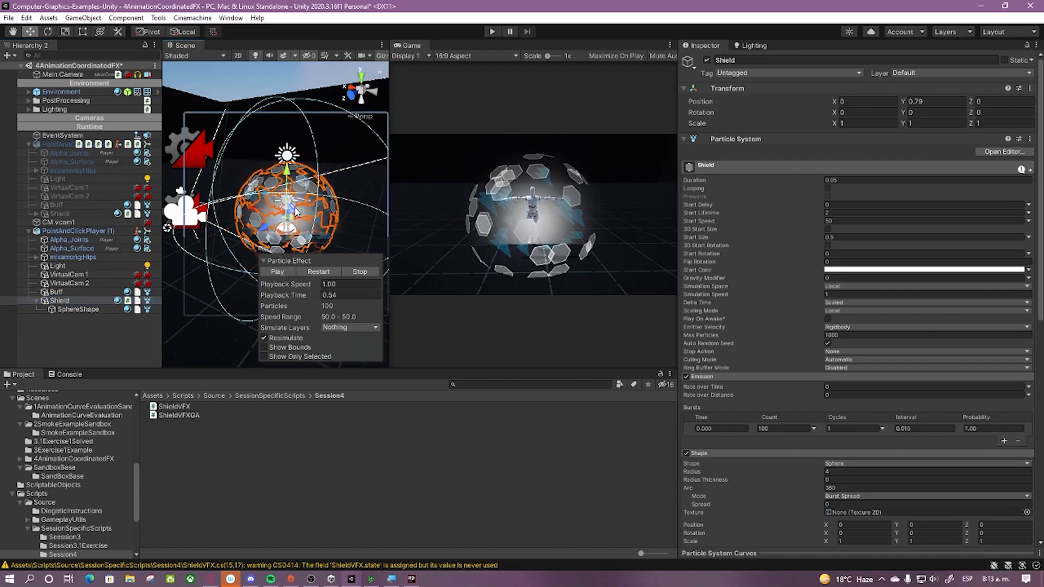
Step: Try scaling the Shield object uniformly in the scene, then undo the scaling
key("r")
mouse_move(286, 214)
left_mouse_down()
mouse_move(323, 208)
mouse_move(250, 218)
mouse_move(342, 214)
mouse_move(290, 220)
left_mouse_up()
key("ctrl+z")
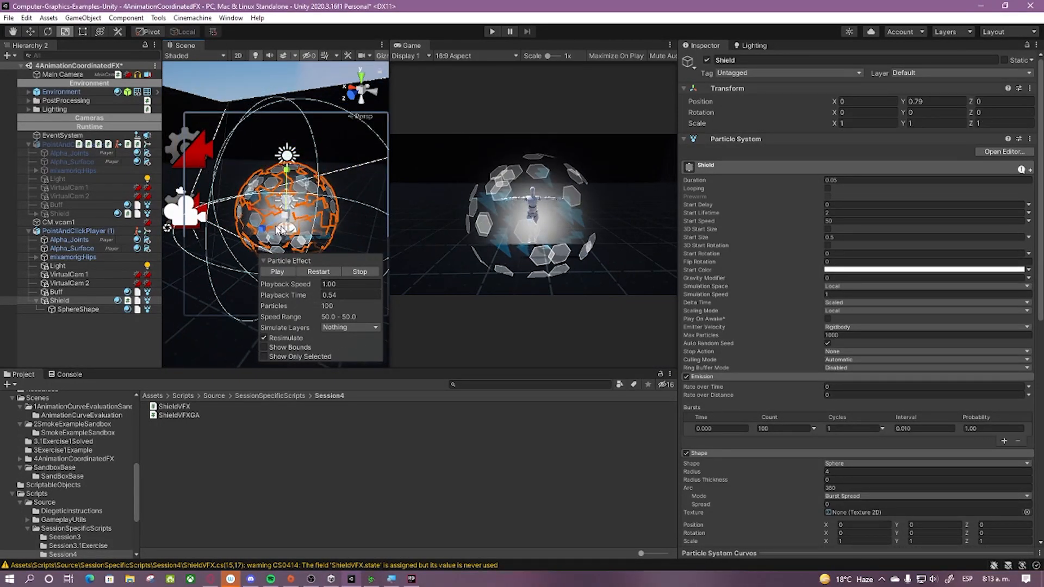
left_click(78, 300)
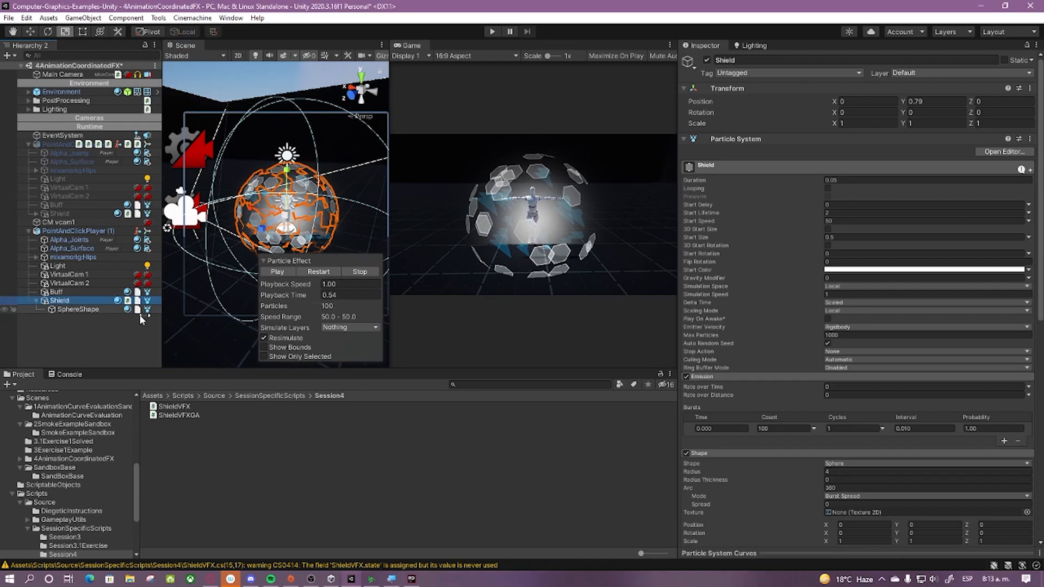
Step: Inspect the Scaling Mode options of the SphereShape particle system and choose Hierarchy
scroll(270, 194, "up", 10)
middle_click_drag(317, 187, 291, 184)
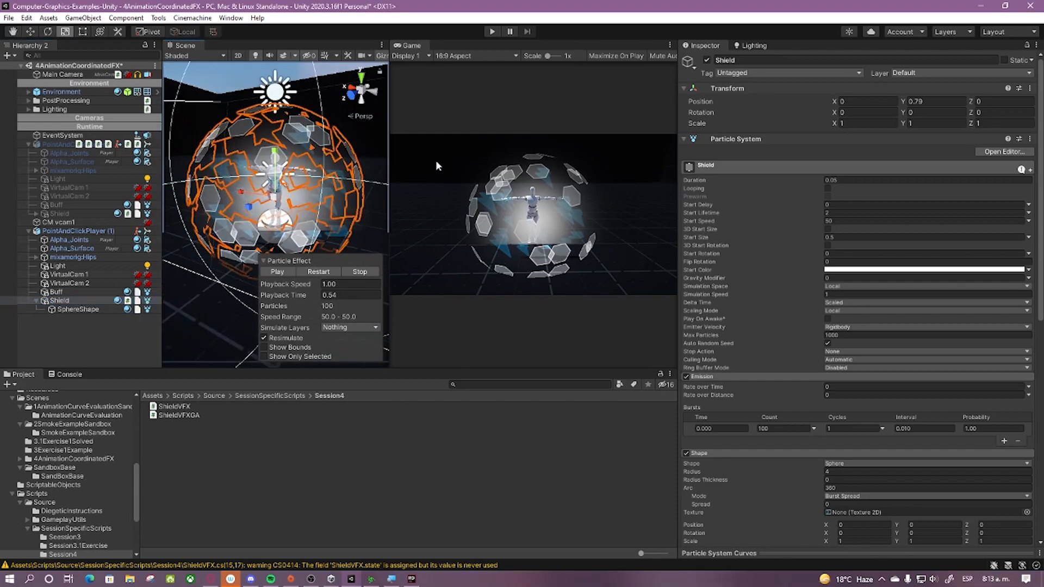
mouse_move(768, 299)
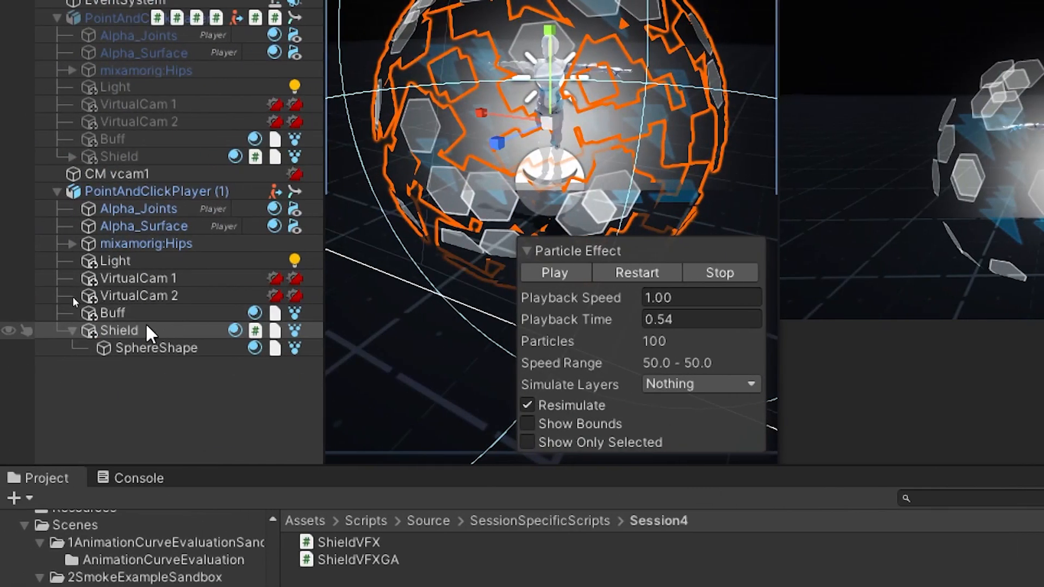
left_click(146, 331)
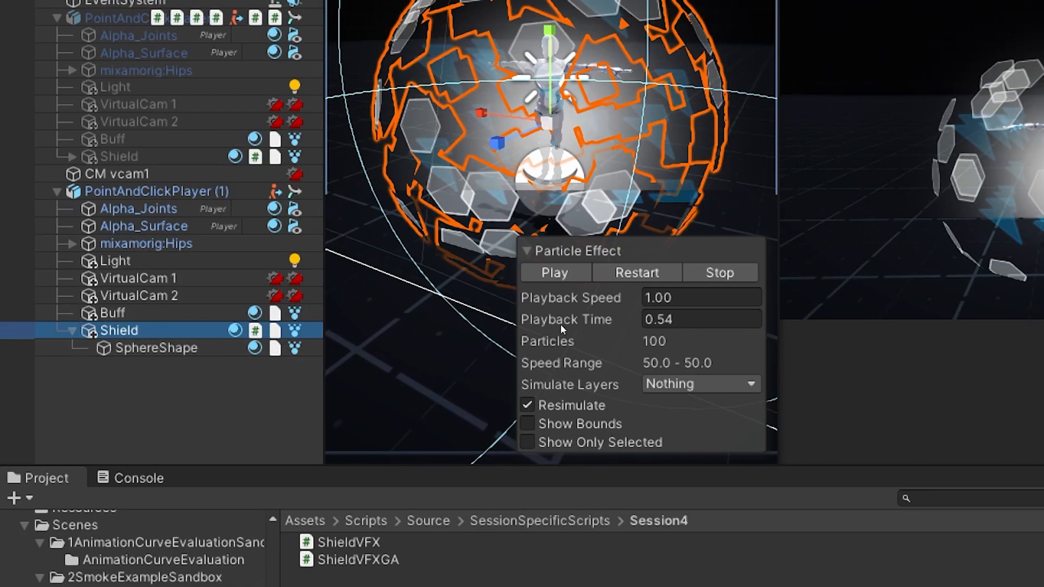
left_click(174, 348)
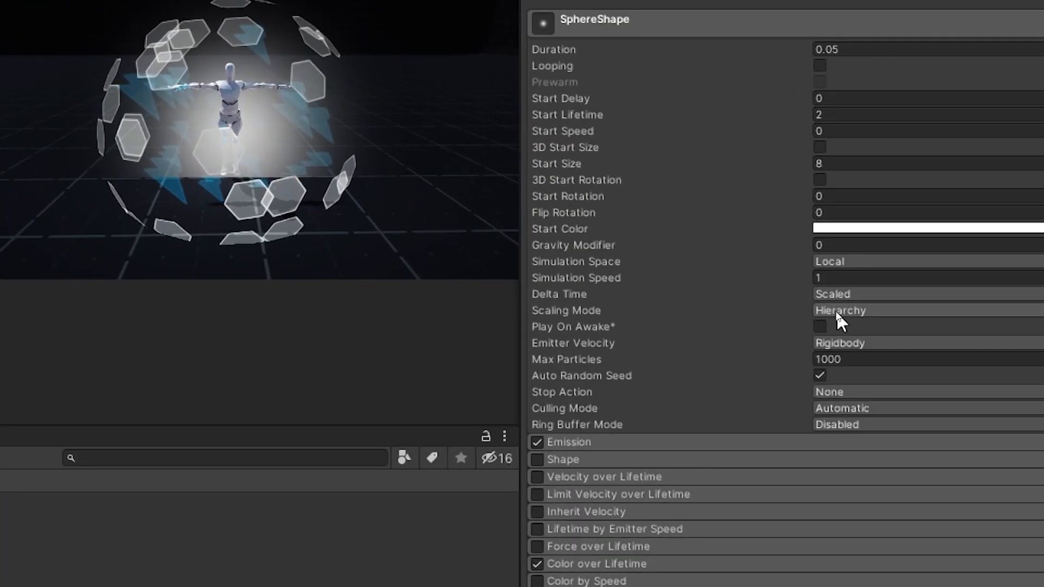
left_click(836, 311)
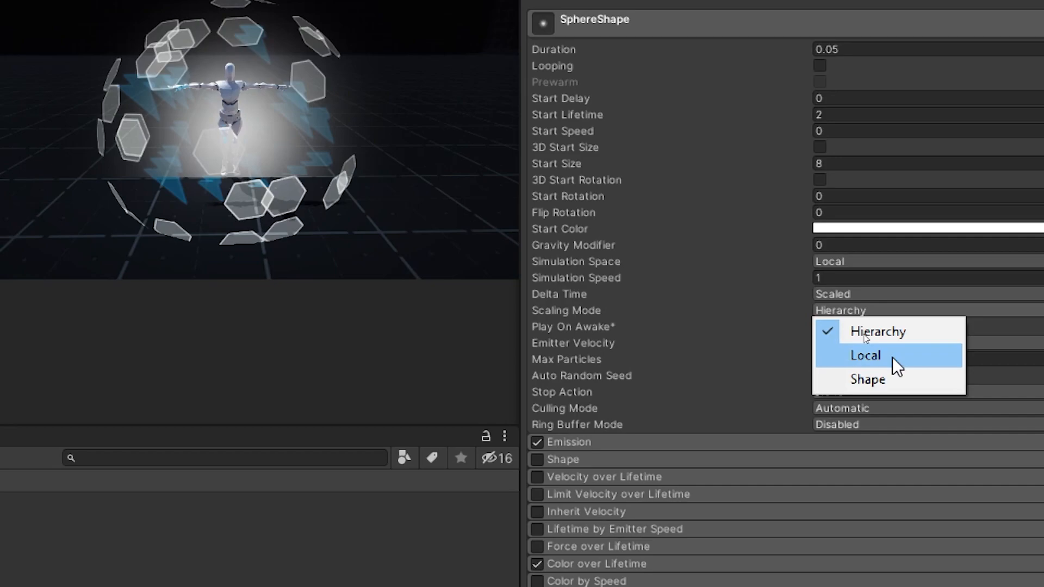
left_click(892, 357)
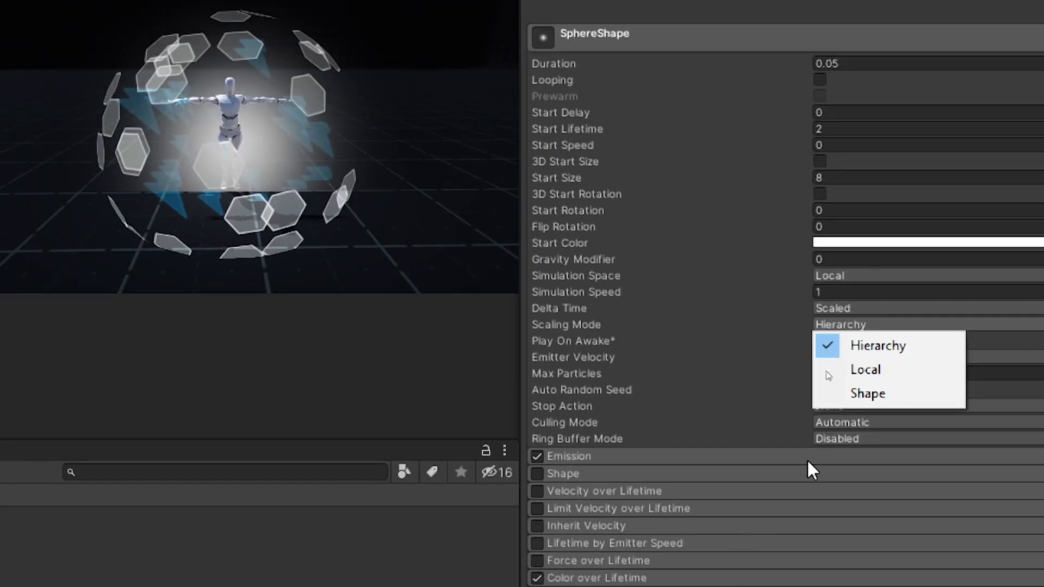
left_click(856, 348)
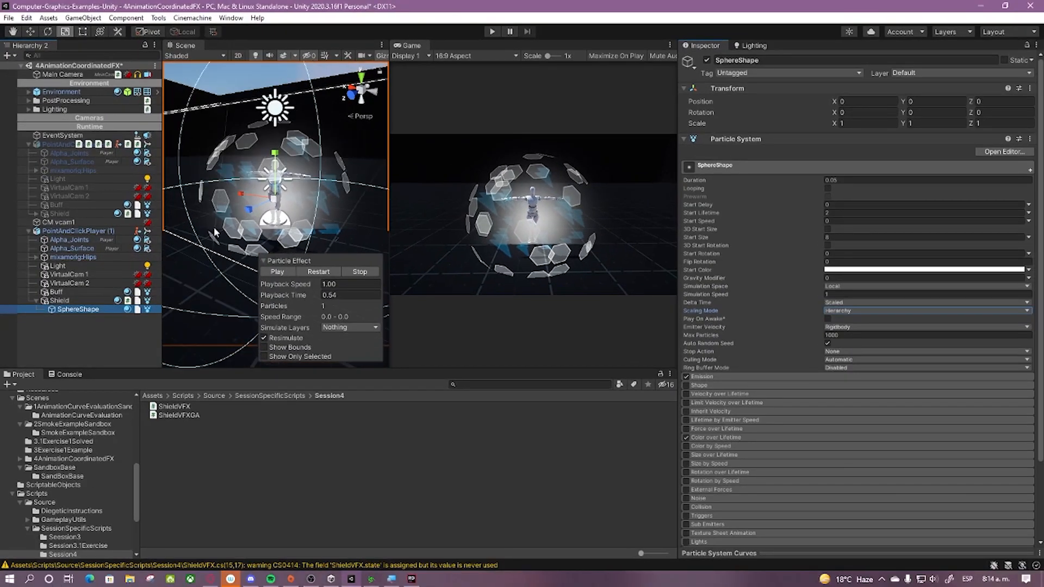
Step: Try scaling the Shield object with SphereShape's Scaling Mode at Hierarchy and at Local, undoing the scaling
left_click(106, 300)
mouse_move(279, 202)
left_mouse_down()
mouse_move(341, 204)
mouse_move(295, 212)
left_mouse_up()
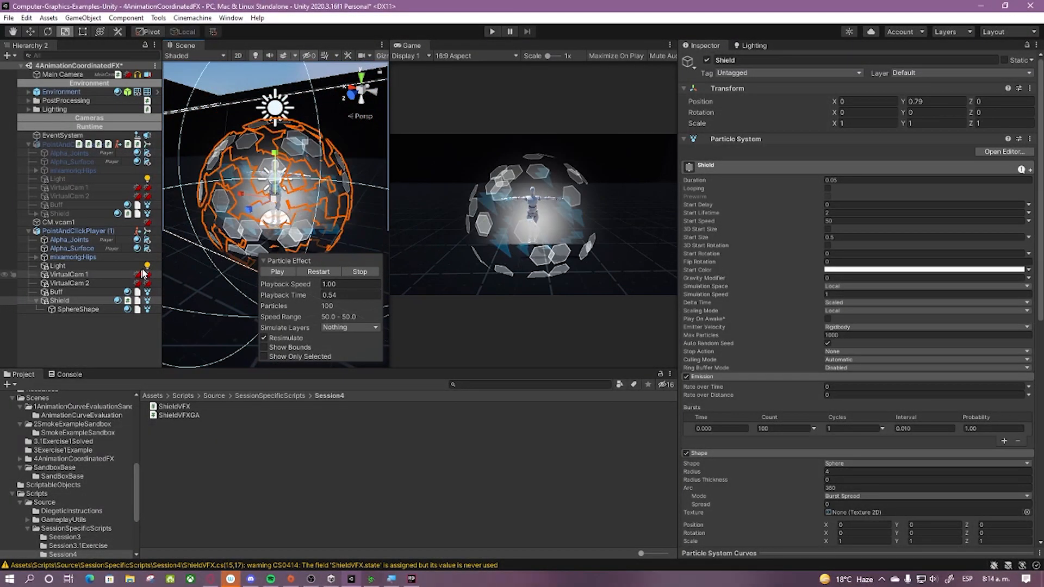
left_click(93, 310)
left_click(846, 311)
left_click(858, 332)
left_click(70, 298)
left_click_drag(331, 199, 324, 233)
key("ctrl+z")
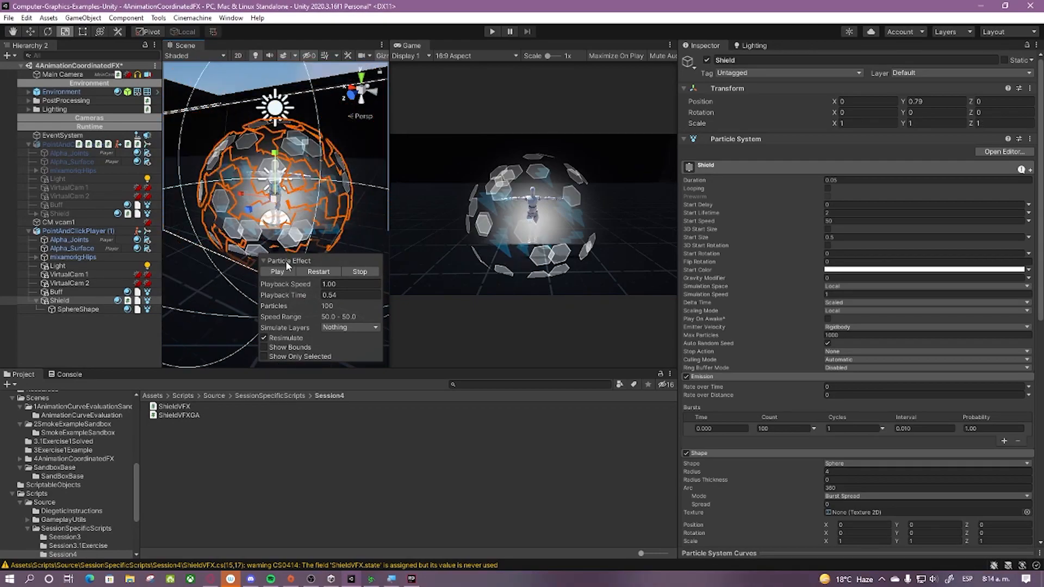
Step: Switch to the ShieldVFXGA script in Rider and insert blank lines above the particleSystem field
key("alt+Tab")
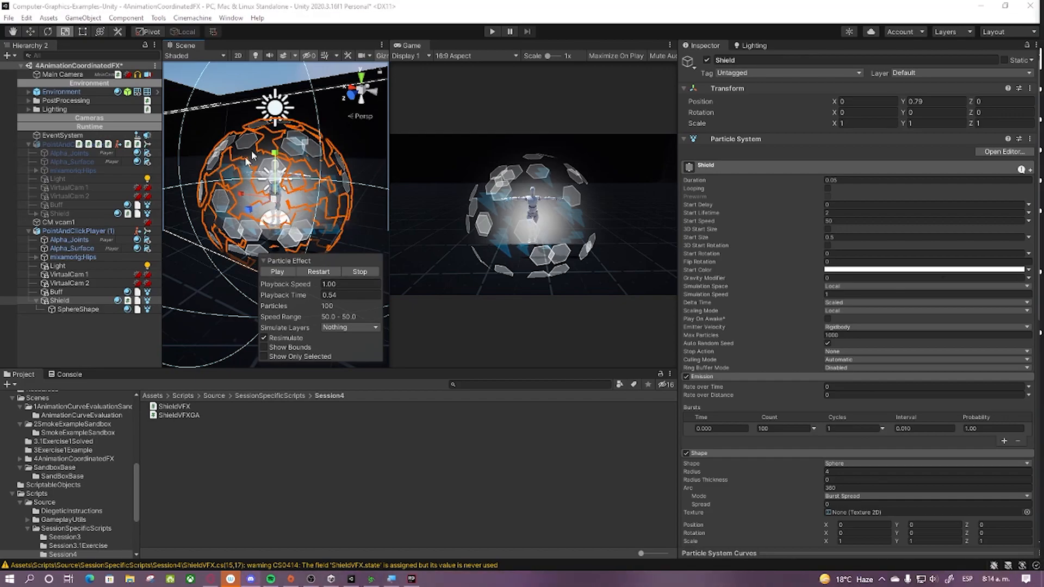
left_click(295, 527)
left_click(412, 579)
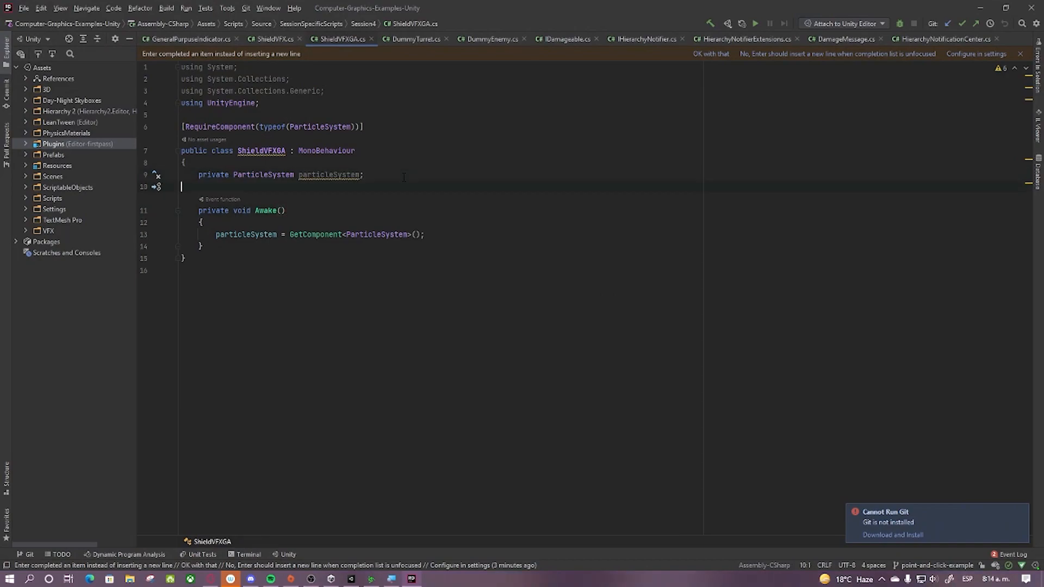
left_click(403, 177)
key("Return")
key("alt+shift+Up")
key("Return")
key("Up")
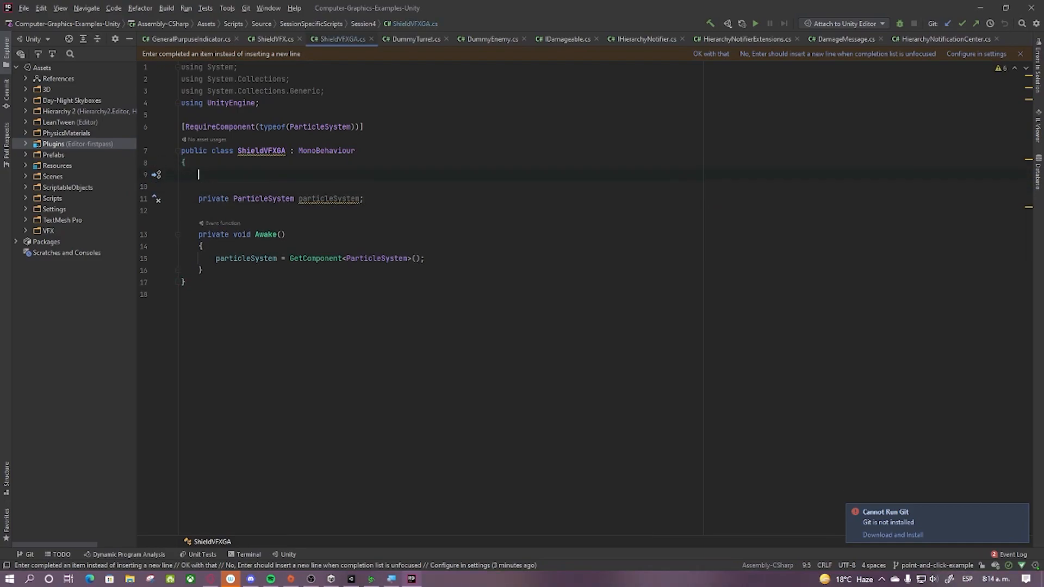
Step: Declare the field [SerializeField] private float radius; at the top of the ShieldVFXGA class
type("[Ser")
key("Return")
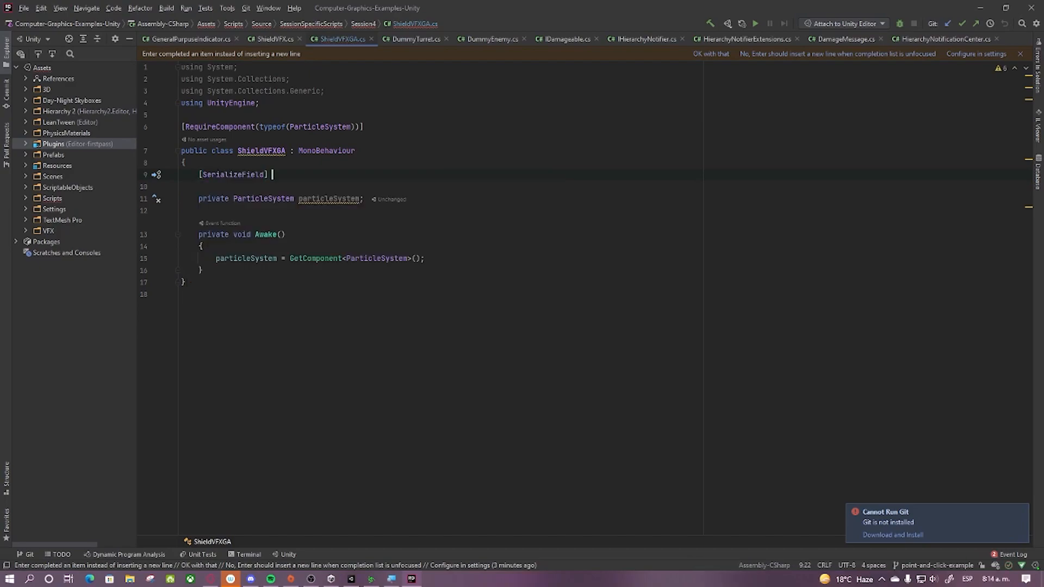
type("Radi")
key("BackSpace")
key("BackSpace")
key("BackSpace")
key("BackSpace")
type("fla")
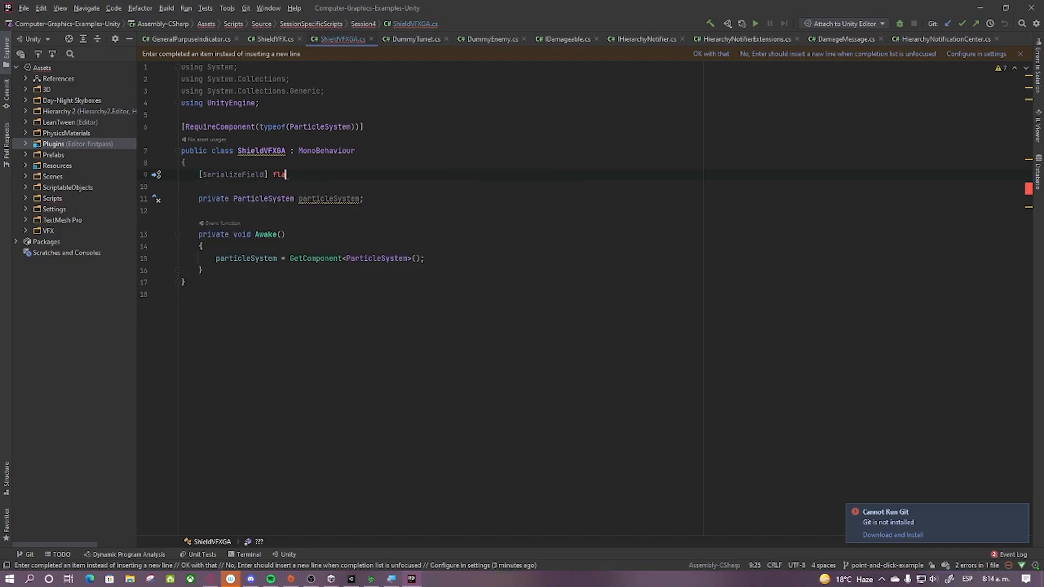
type("ot raoat radius;")
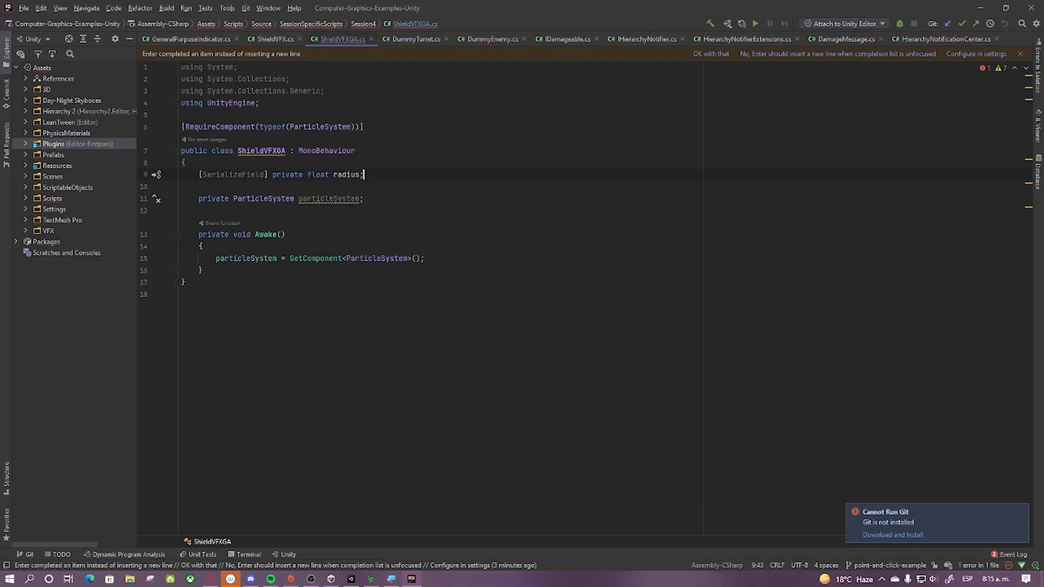
Step: Insert an empty line and a new line for another method below the Awake method
left_click(478, 270)
key("Return")
key("Return")
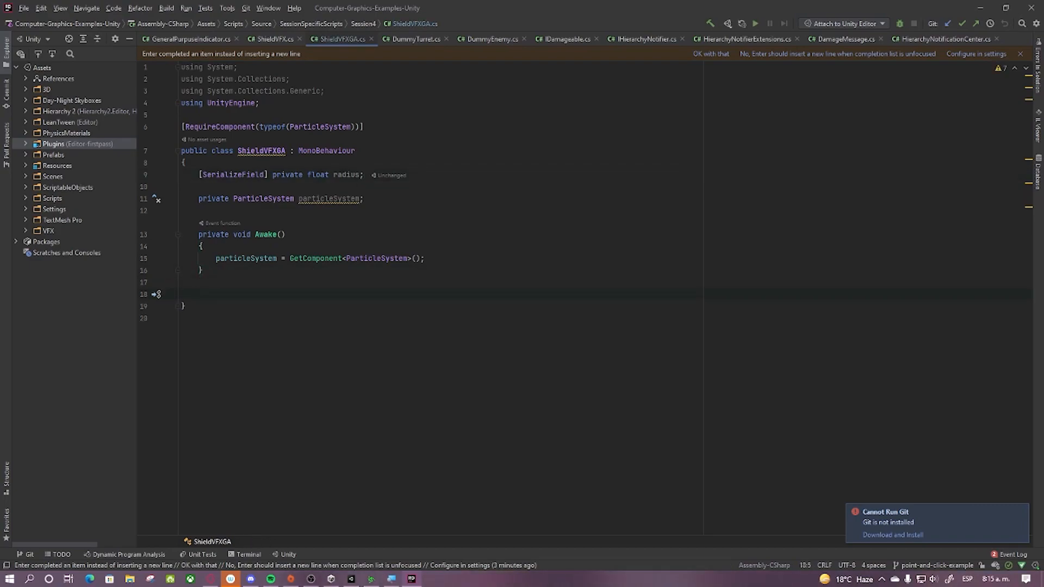
type("pr")
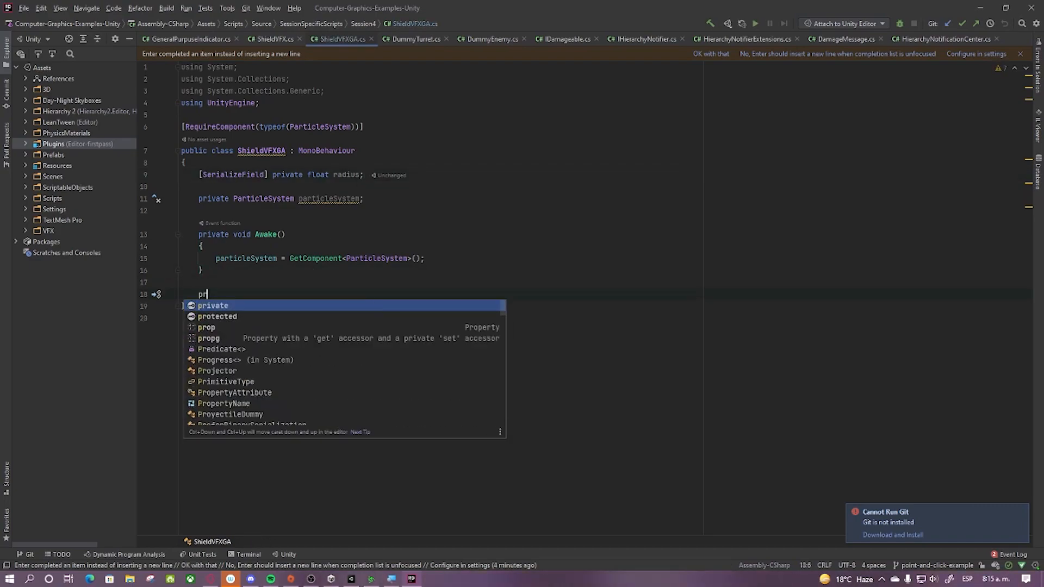
type("ivate ")
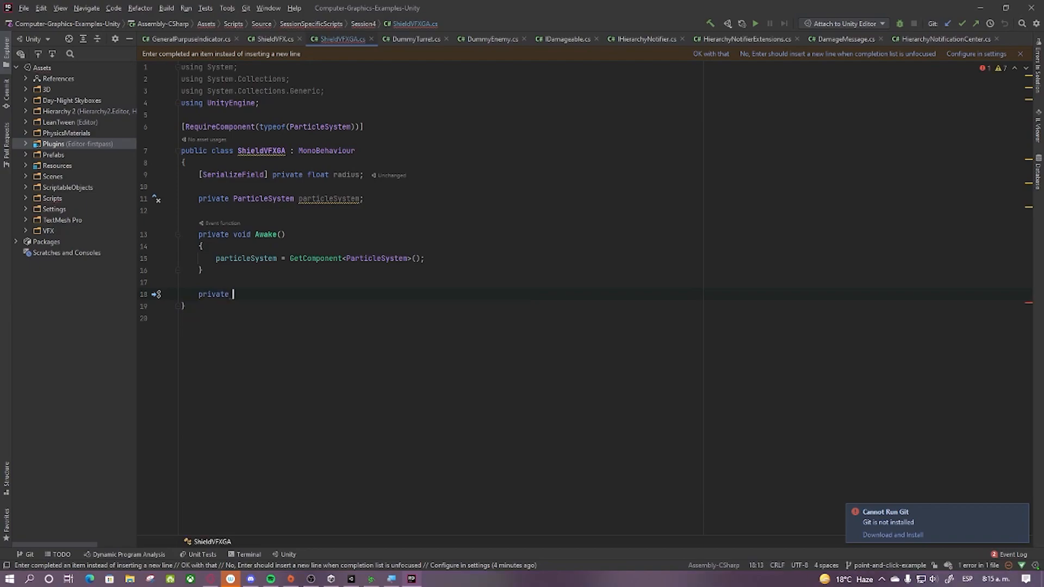
type("void SetRadius")
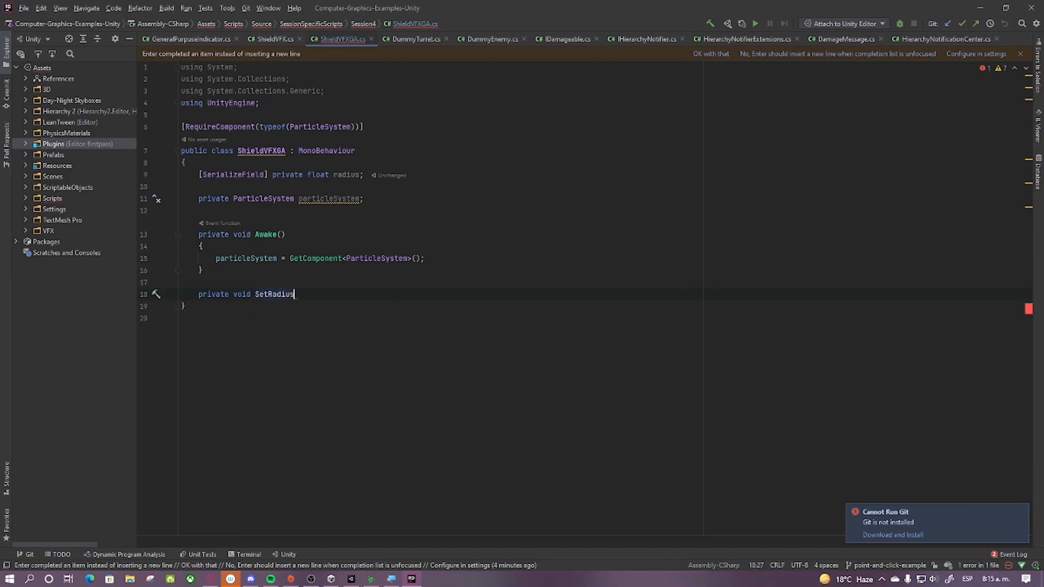
key("BackSpace")
key("BackSpace")
key("BackSpace")
key("BackSpace")
key("BackSpace")
key("BackSpace")
key("BackSpace")
key("BackSpace")
key("BackSpace")
key("BackSpace")
key("BackSpace")
key("BackSpace")
key("BackSpace")
key("BackSpace")
key("BackSpace")
key("BackSpace")
key("BackSpace")
key("BackSpace")
key("BackSpace")
key("BackSpace")
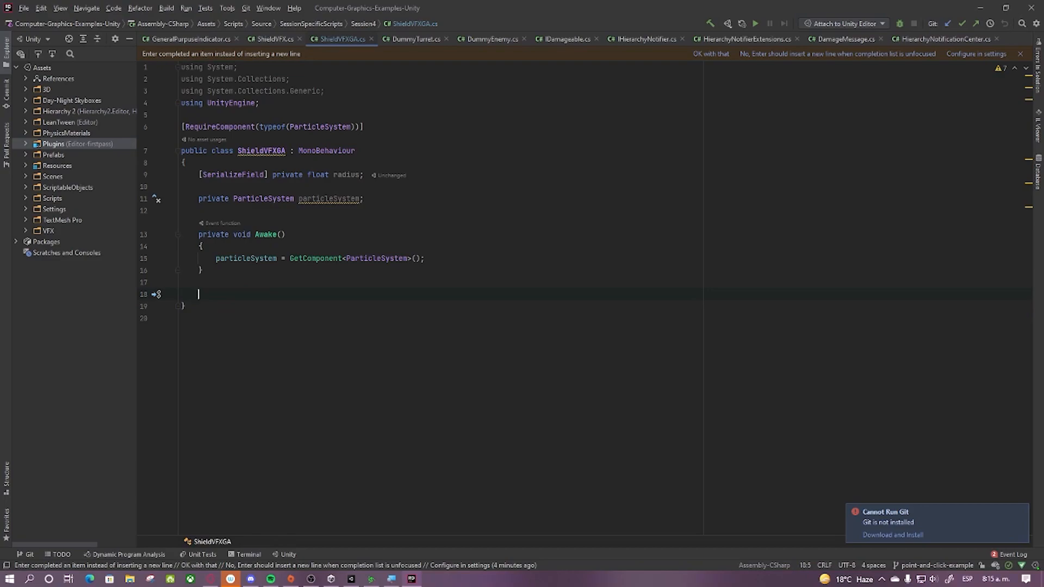
Step: Add a private void Play() method that calls particleSystem.Play(true);, with an empty line above the call
type("private ")
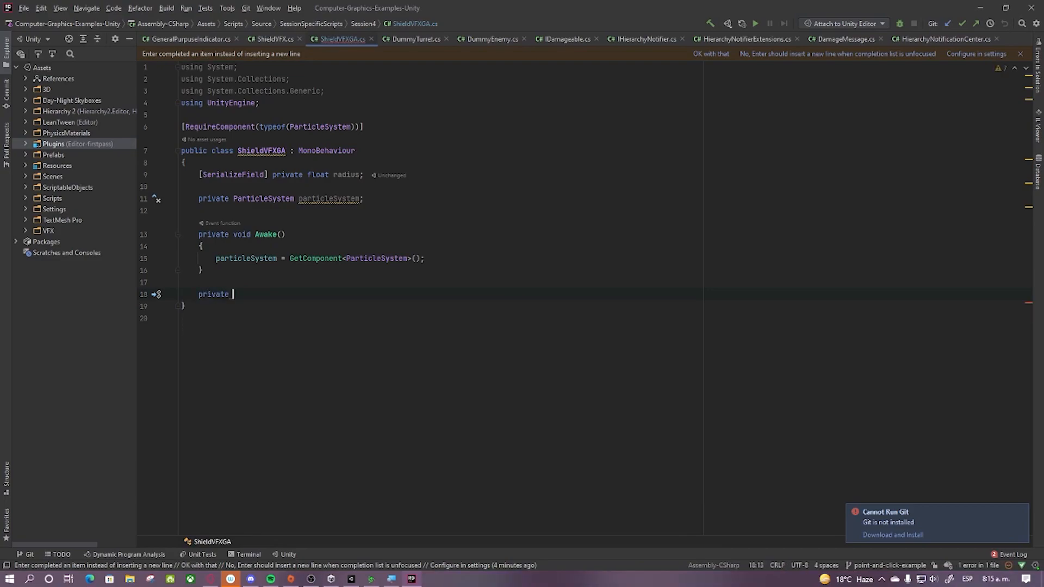
type("void Play")
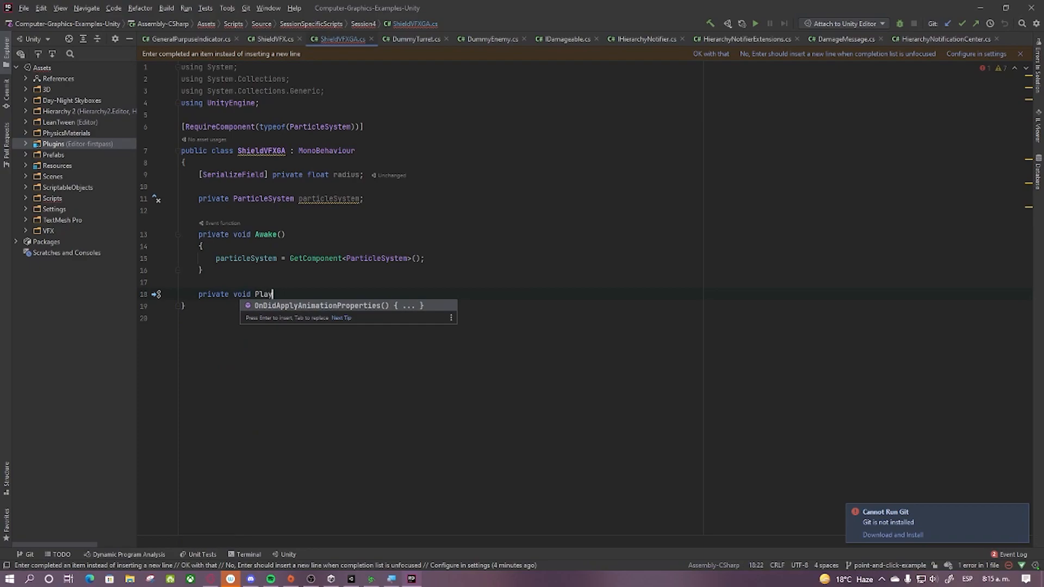
type("(){")
key("Return")
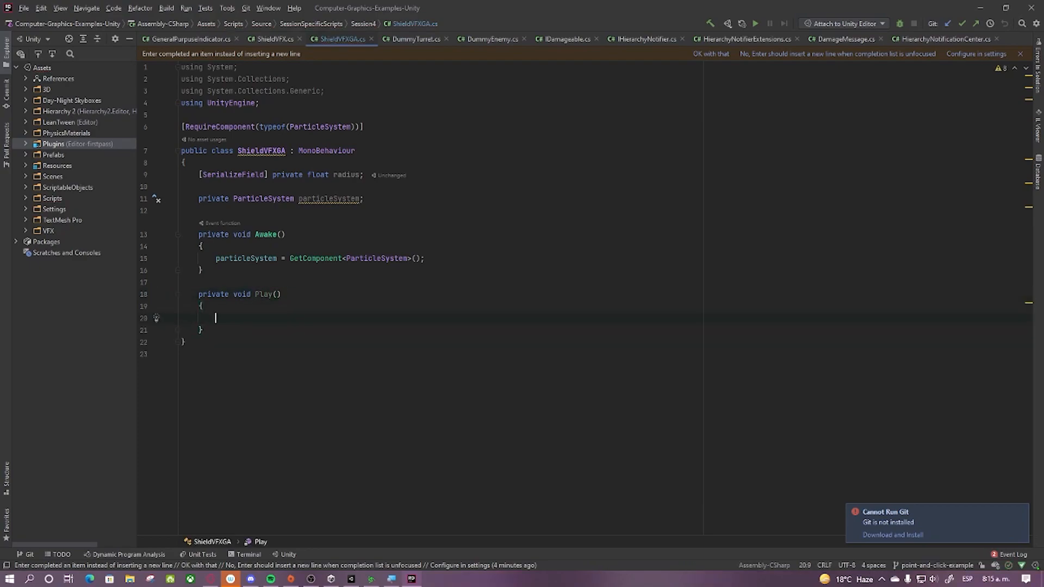
type("particleSystem.Play();")
type("true);")
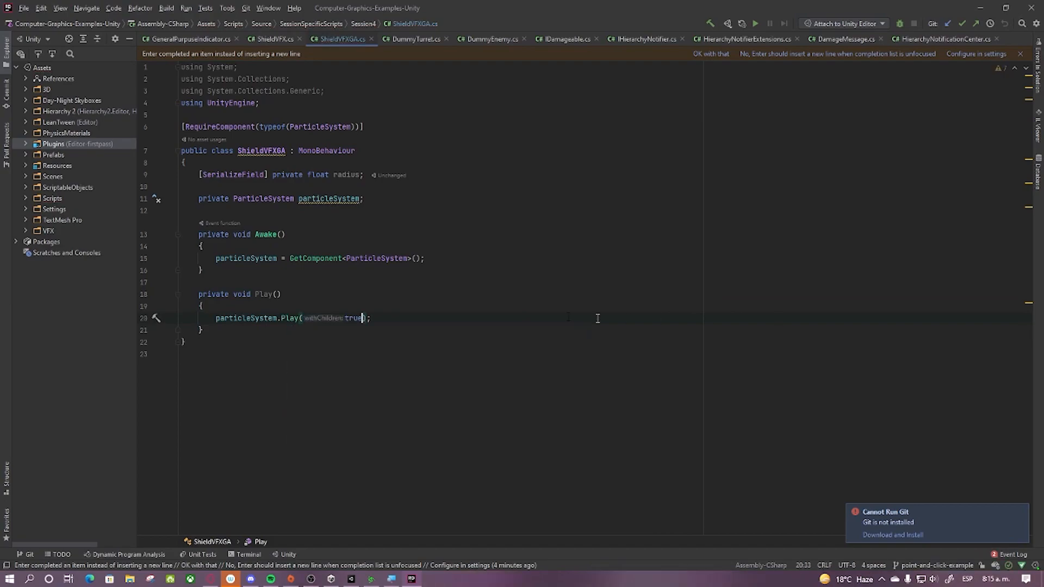
left_click(597, 318)
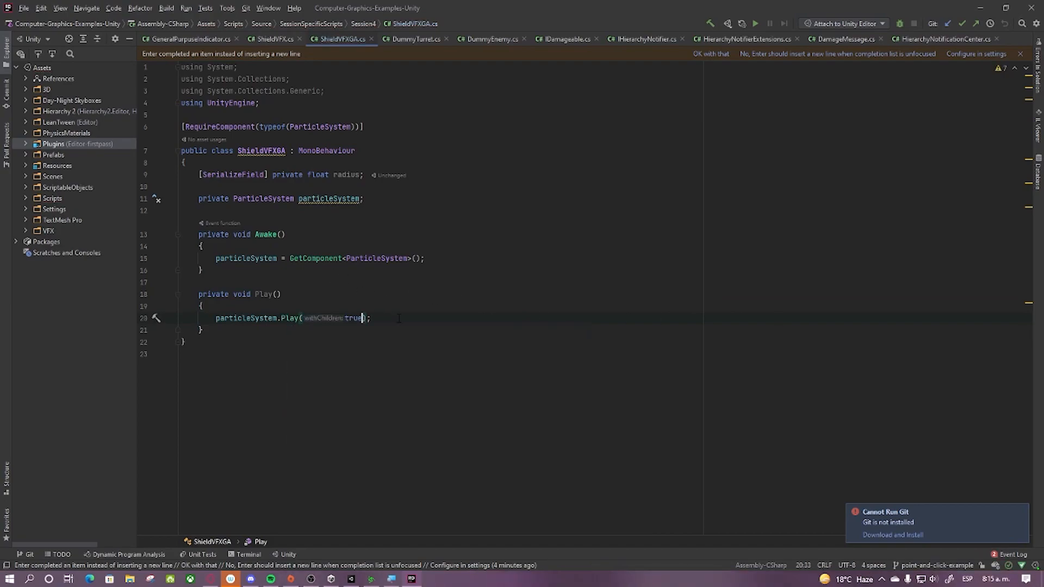
left_click(213, 307)
key("Return")
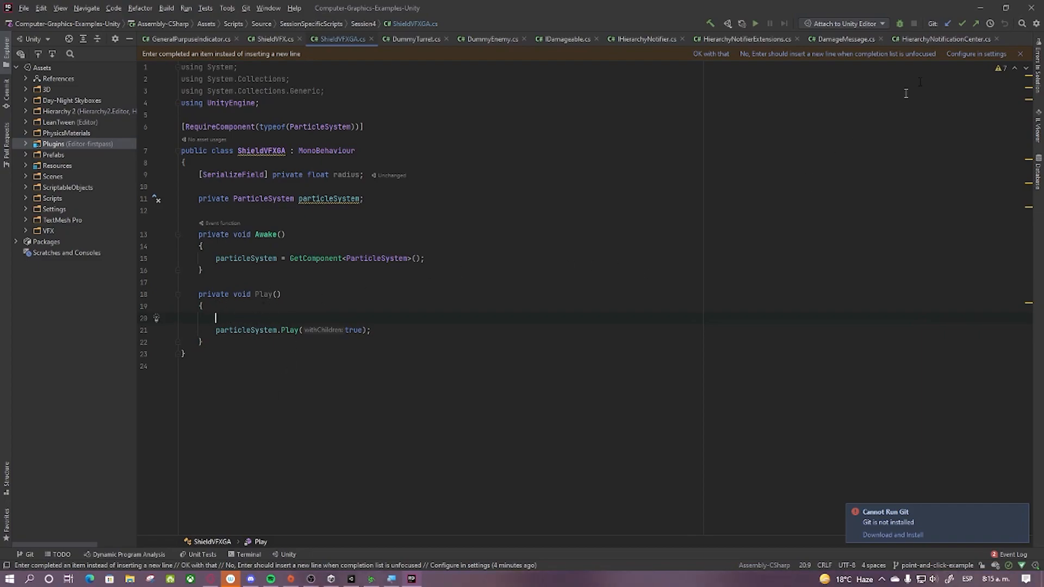
Step: Switch to Unity, select the active player's Shield object and examine it in the Scene view
key("alt+Tab")
left_click(111, 299)
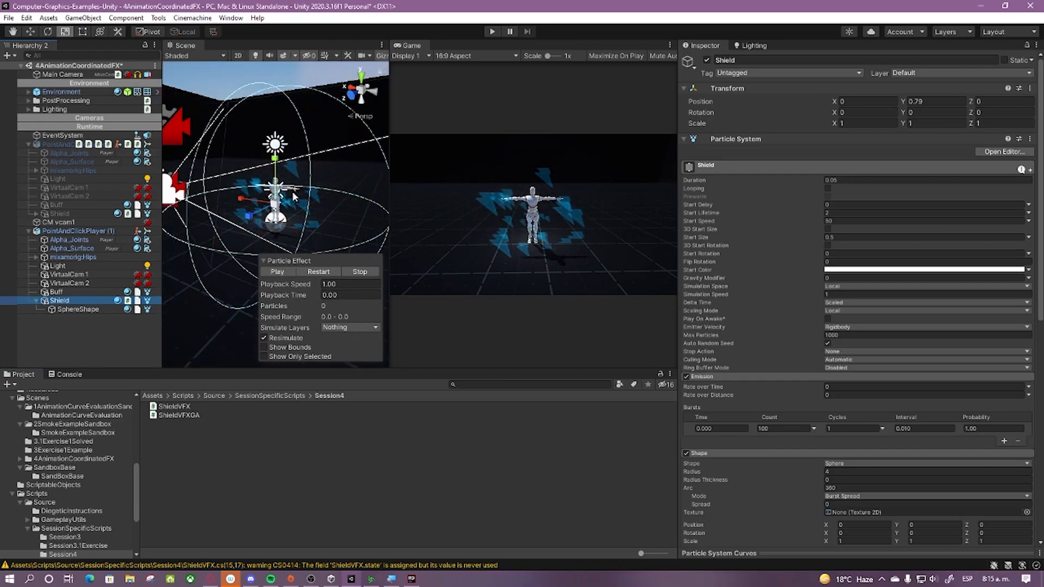
scroll(301, 199, "up", 5)
scroll(349, 139, "down", 2)
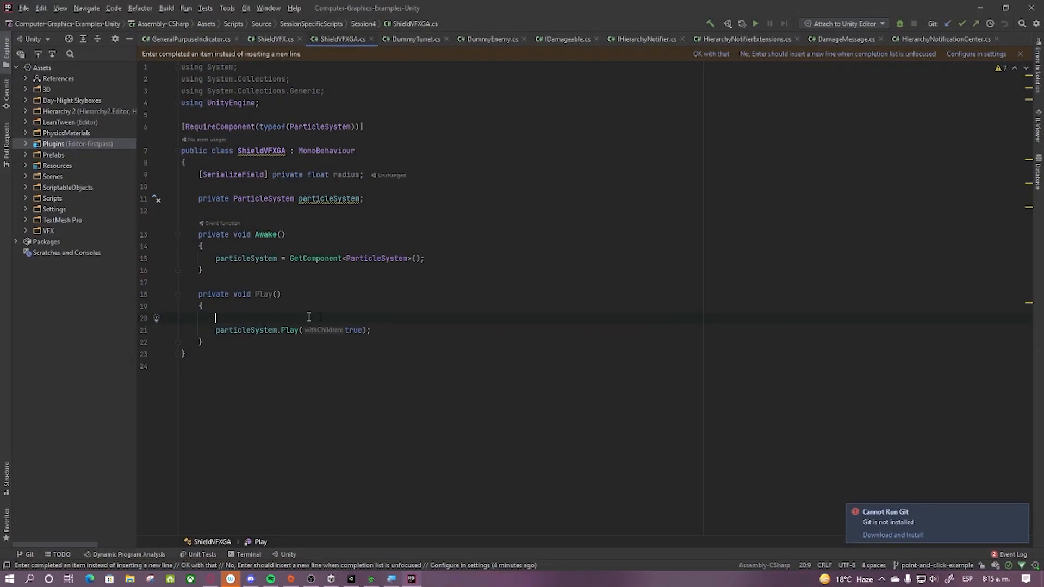
Step: Return to Rider and write the comment //Radio actual * X = Radio deseado above the particleSystem.Play call
type("//")
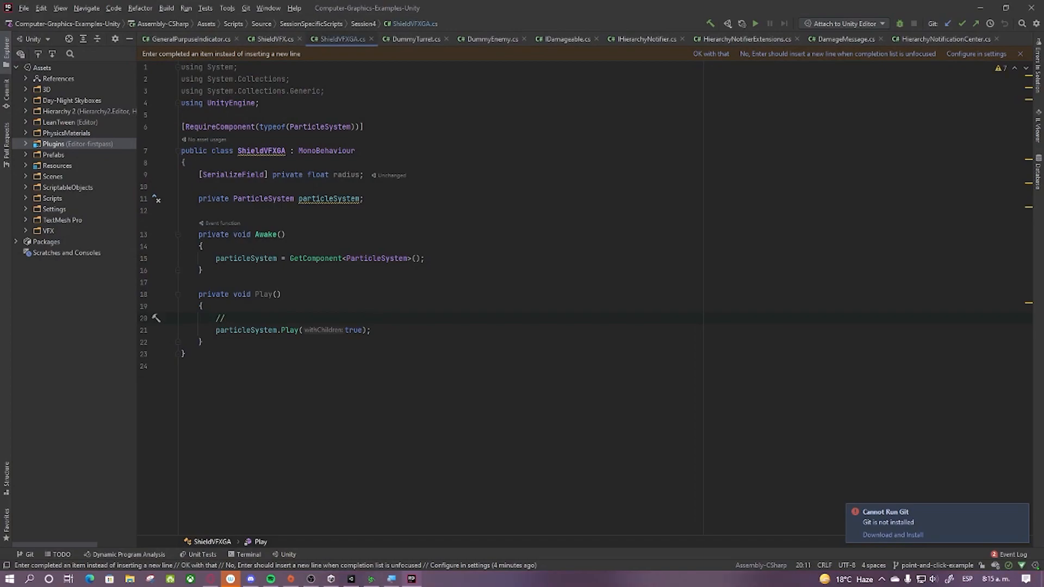
type("Ra =")
type(" X = ")
type("Radio deseado")
left_click(229, 319)
key("Delete")
type("adio actual")
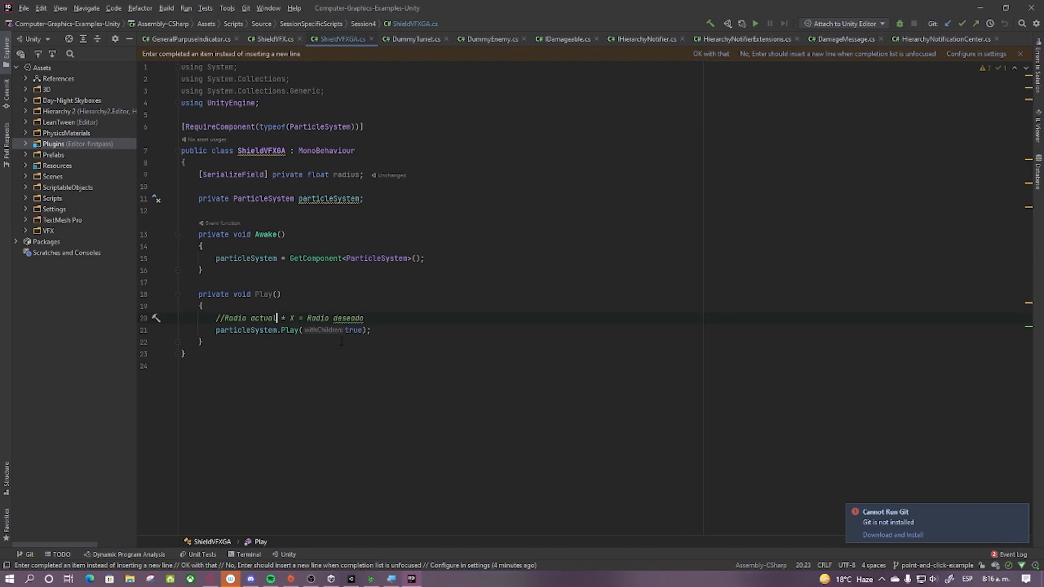
key("End")
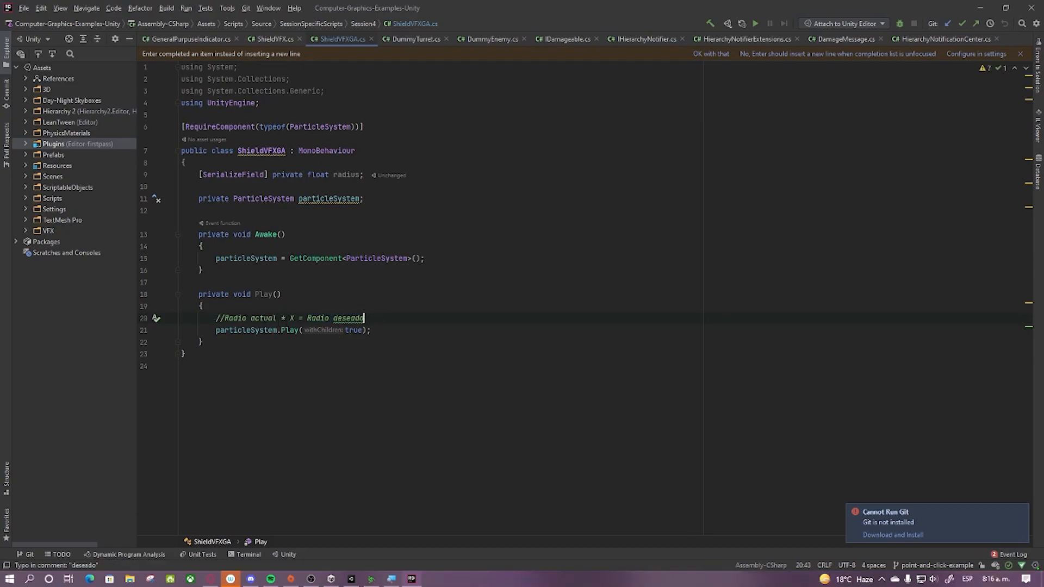
Step: Rearrange the comment to solve for the factor, reading // X = Radio deseado / Radio actual
left_click_drag(277, 319, 224, 318)
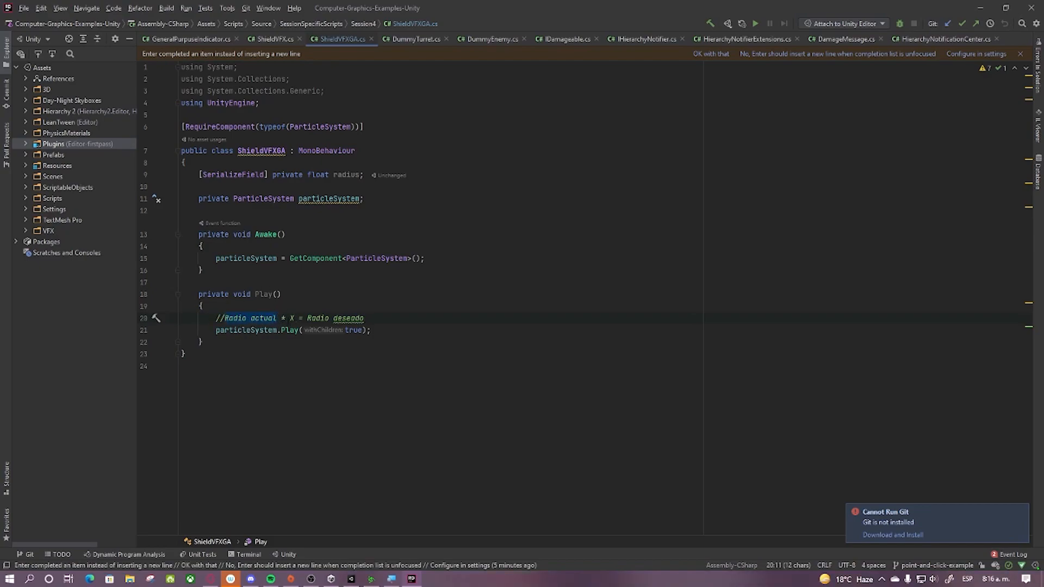
left_click(278, 319)
left_click_drag(278, 318, 218, 318)
key("ctrl+x")
key("End")
type("/")
key("ctrl+v")
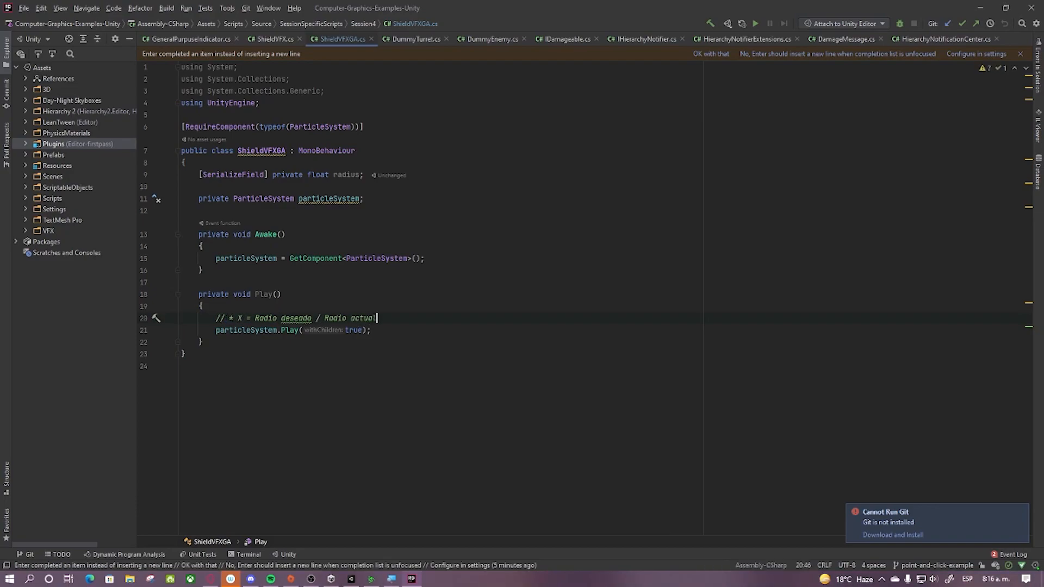
key("BackSpace")
key("BackSpace")
Step: Review the terms of the radius formula comment and delete the comment from the Play method
left_click_drag(399, 322, 229, 320)
left_click(322, 309)
left_click_drag(374, 318, 315, 318)
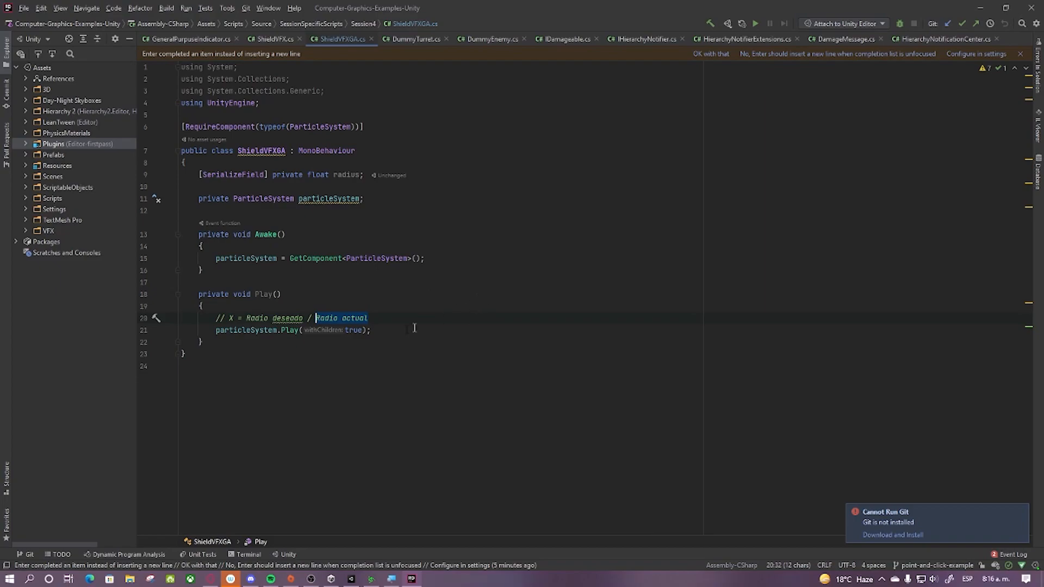
key("End")
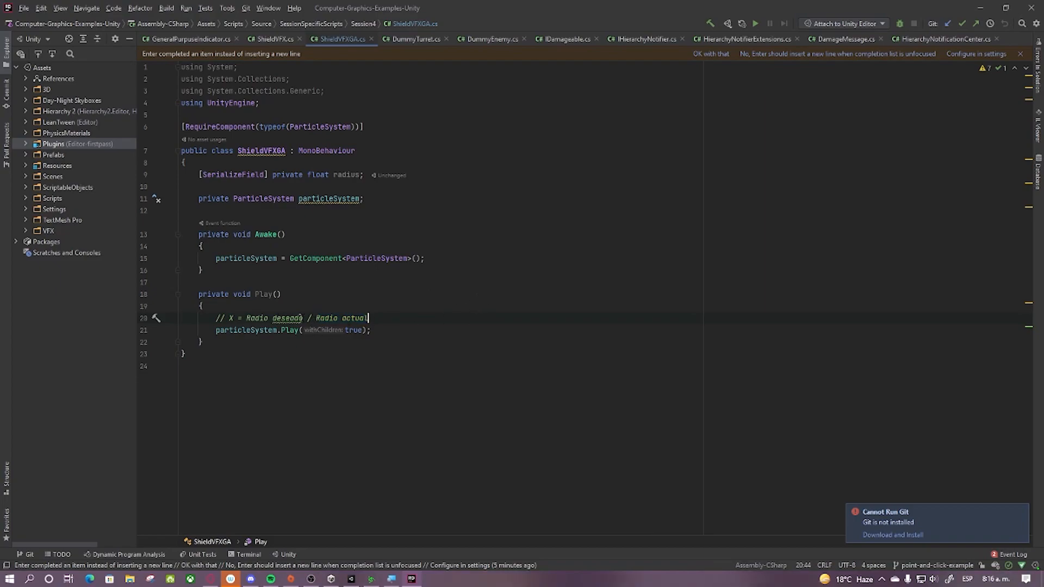
left_click_drag(303, 319, 249, 319)
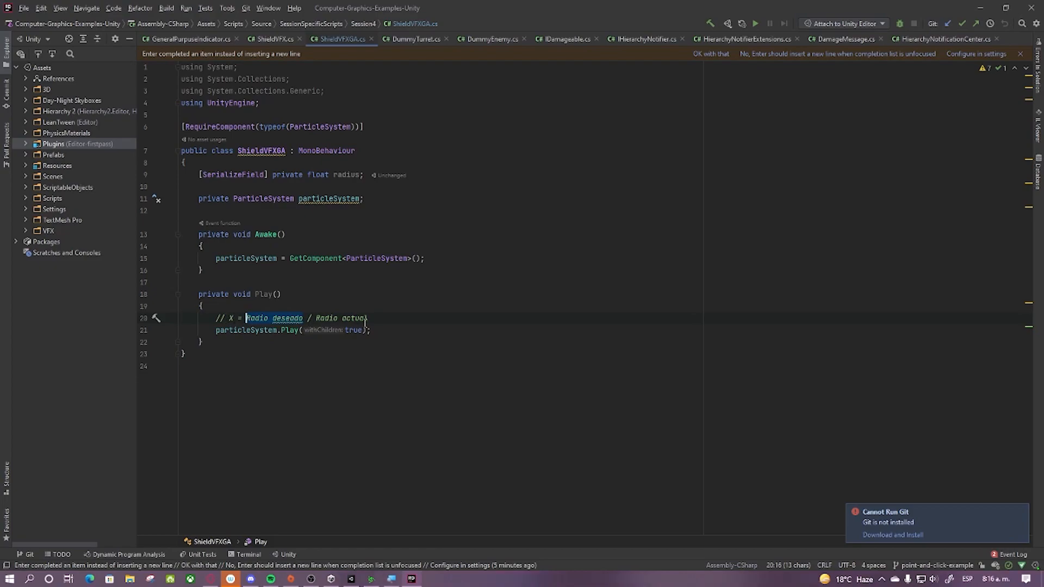
double_click(231, 318)
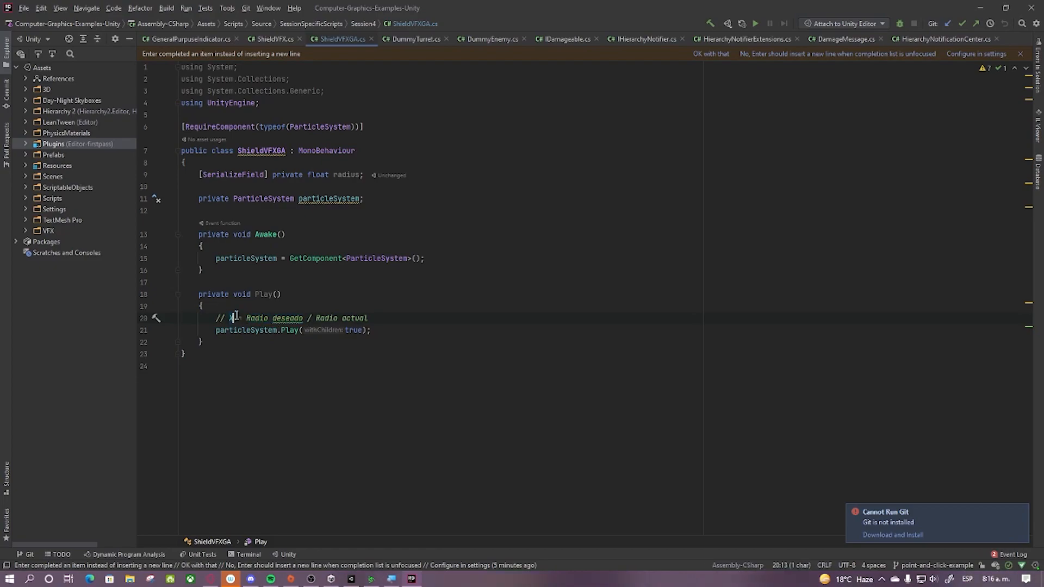
left_click_drag(386, 320, 219, 319)
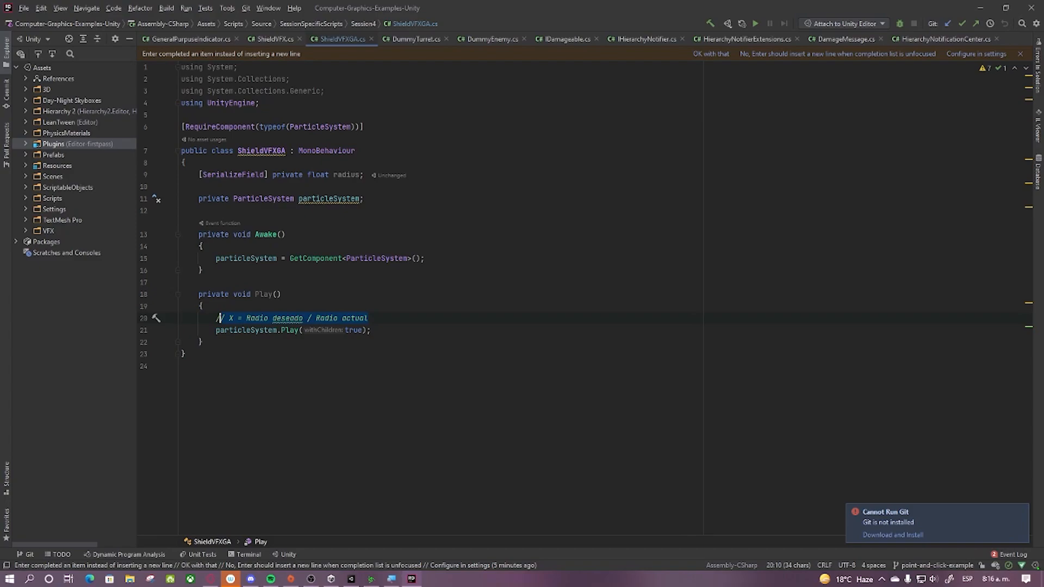
key("BackSpace")
key("BackSpace")
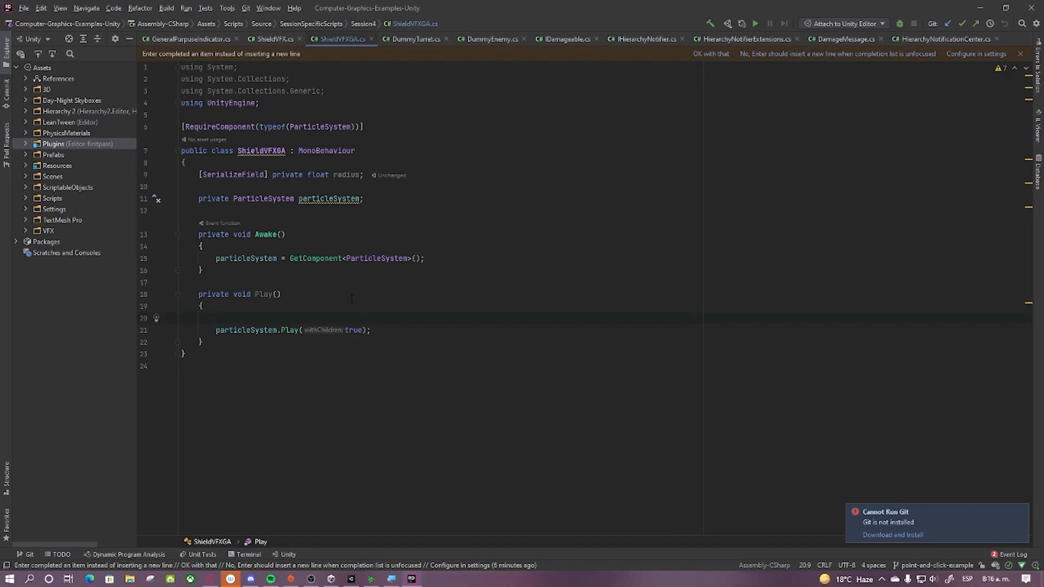
Step: Switch to Unity, preview the Shield particle effect and check the Radius in its Shape module
left_click(979, 8)
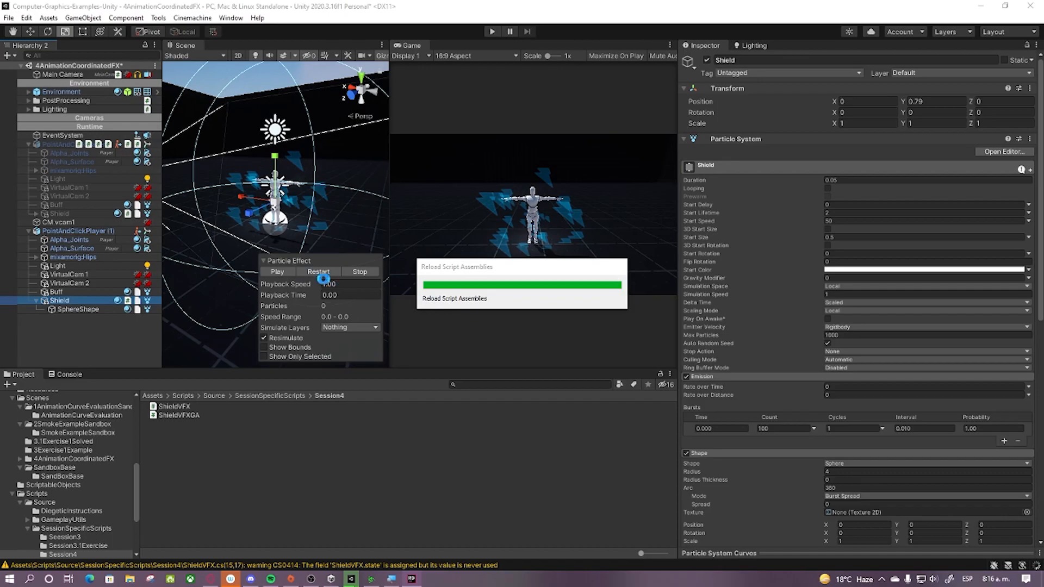
left_click(318, 272)
left_click(281, 273)
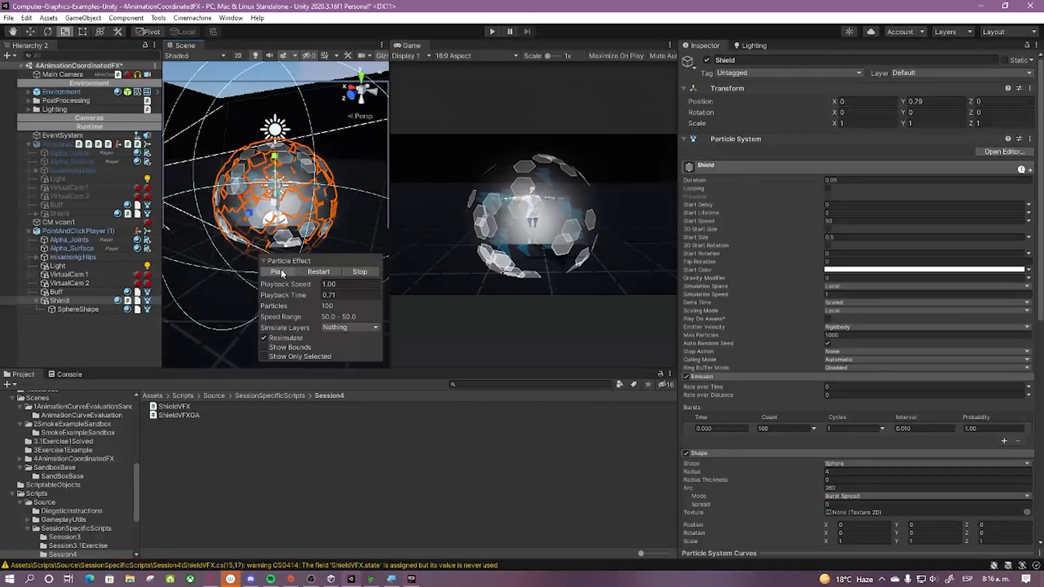
scroll(819, 401, "down", 4)
left_click(826, 373)
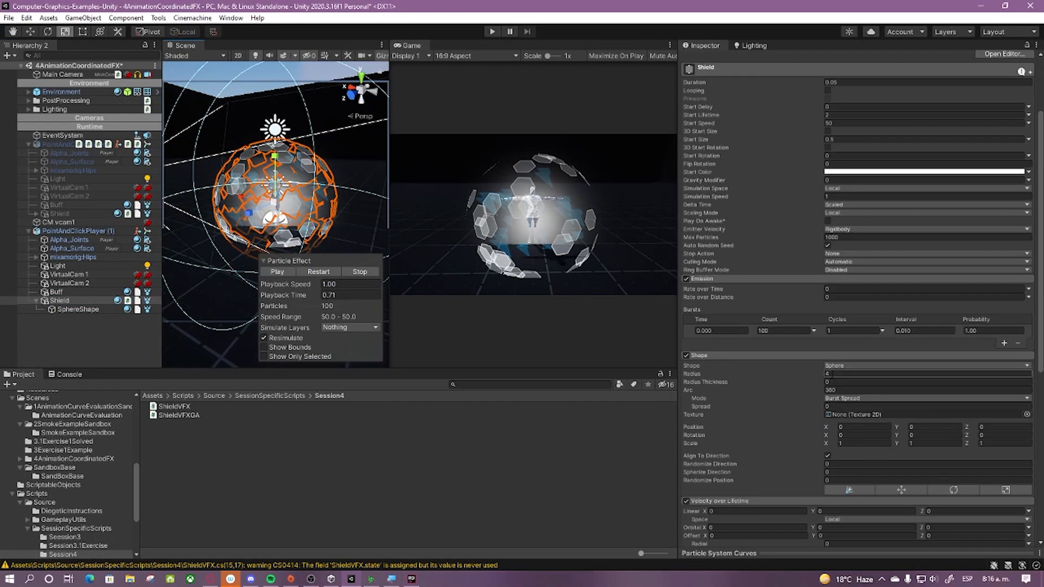
Step: Examine the previewed shield's extent around the character in the Scene view and return to the script in Rider
scroll(325, 192, "up", 2)
middle_click_drag(306, 181, 310, 190)
left_click_drag(312, 193, 353, 191, "alt")
scroll(343, 191, "up", 3)
middle_click_drag(343, 190, 292, 195)
scroll(292, 194, "up", 4)
scroll(274, 202, "up", 3)
scroll(274, 202, "down", 8)
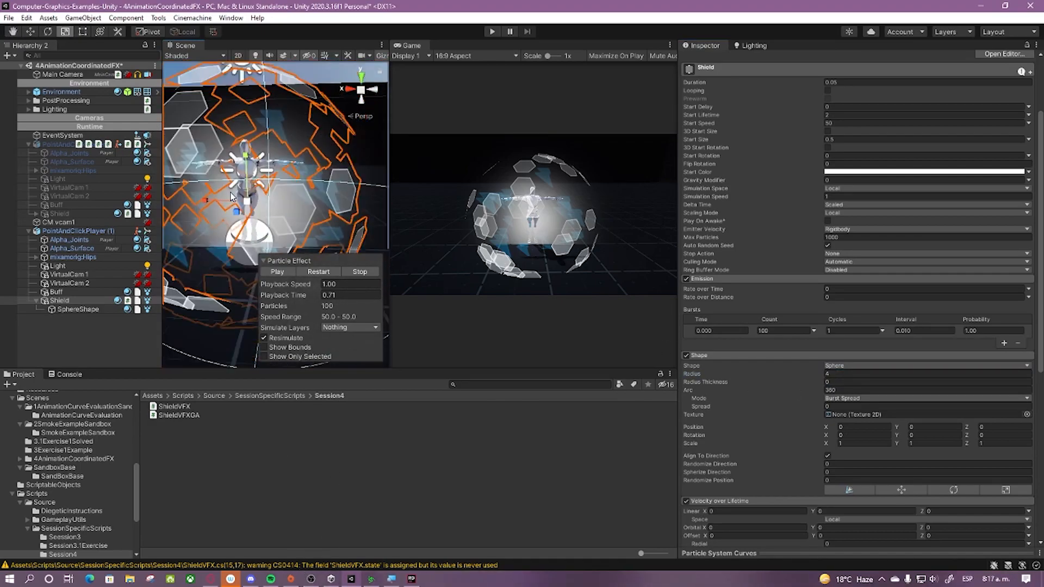
left_click(411, 579)
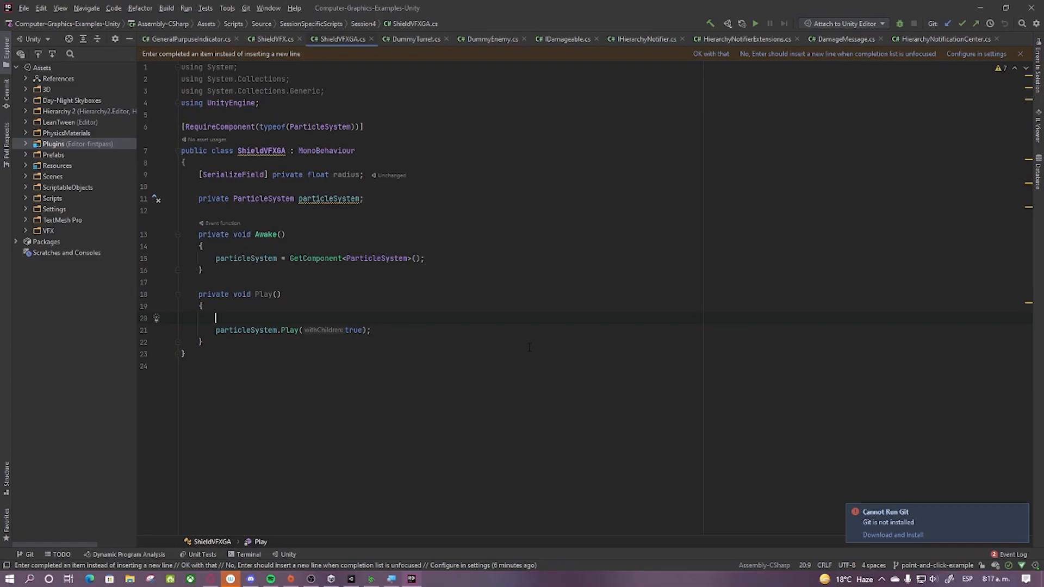
type("Trans")
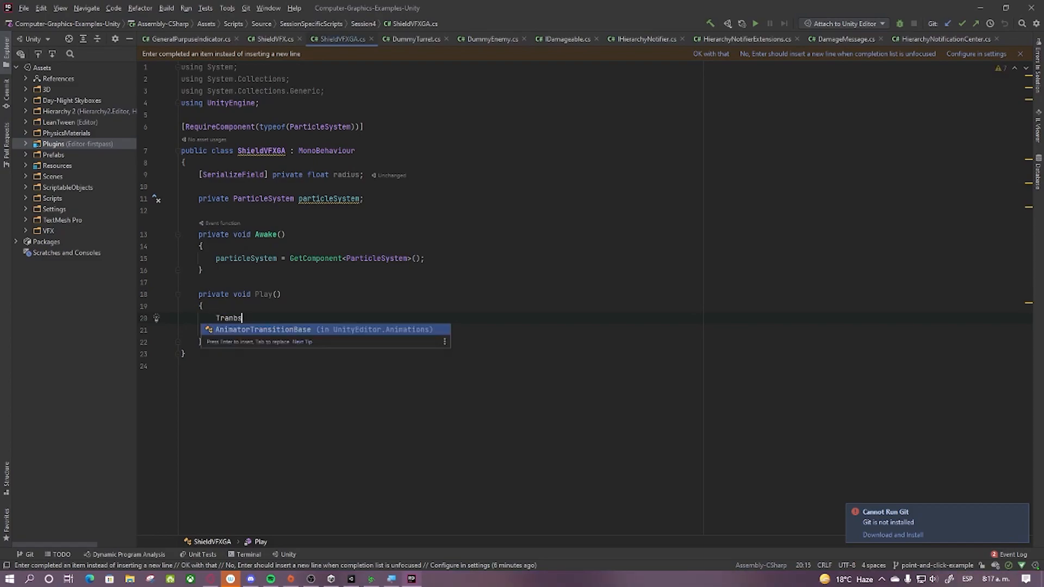
key("Return")
type(".local")
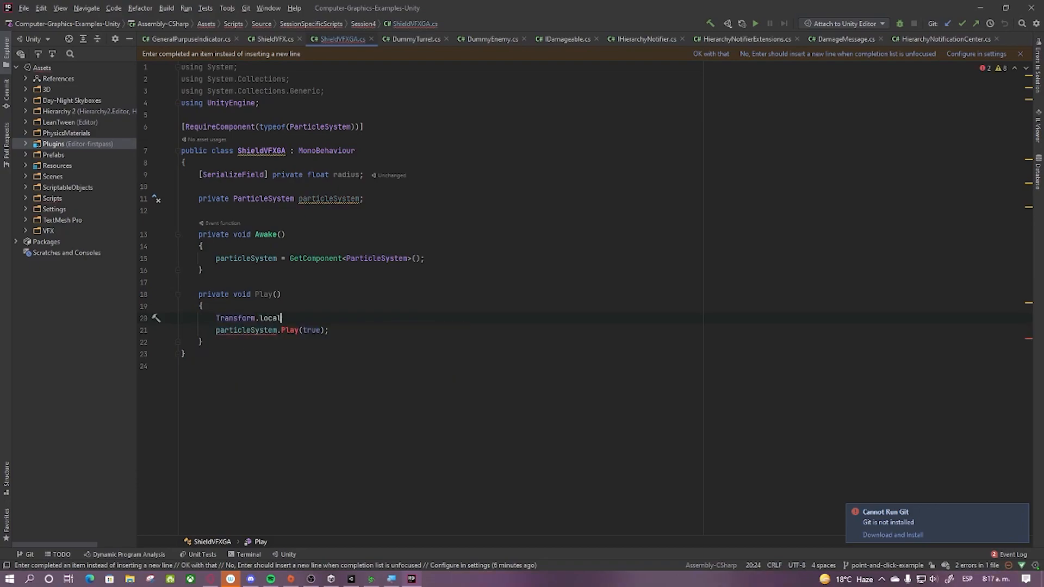
key("BackSpace")
key("BackSpace")
key("BackSpace")
key("BackSpace")
key("BackSpace")
key("BackSpace")
key("BackSpace")
key("BackSpace")
key("BackSpace")
key("BackSpace")
key("BackSpace")
key("BackSpace")
key("BackSpace")
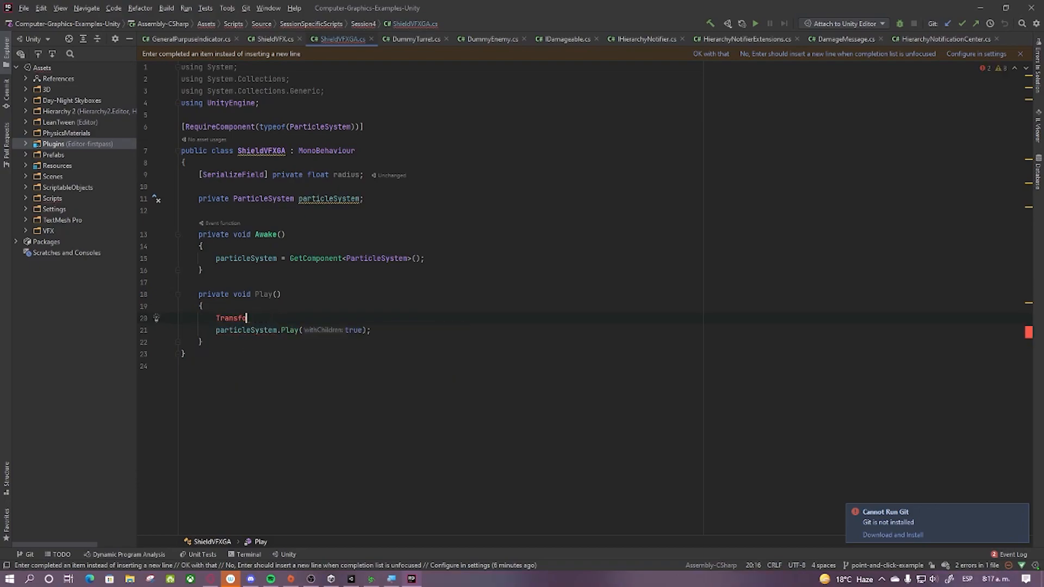
Step: Start a statement above particleSystem.Play in the Play method that assigns a value to transform.localScale
type("tra")
key("Return")
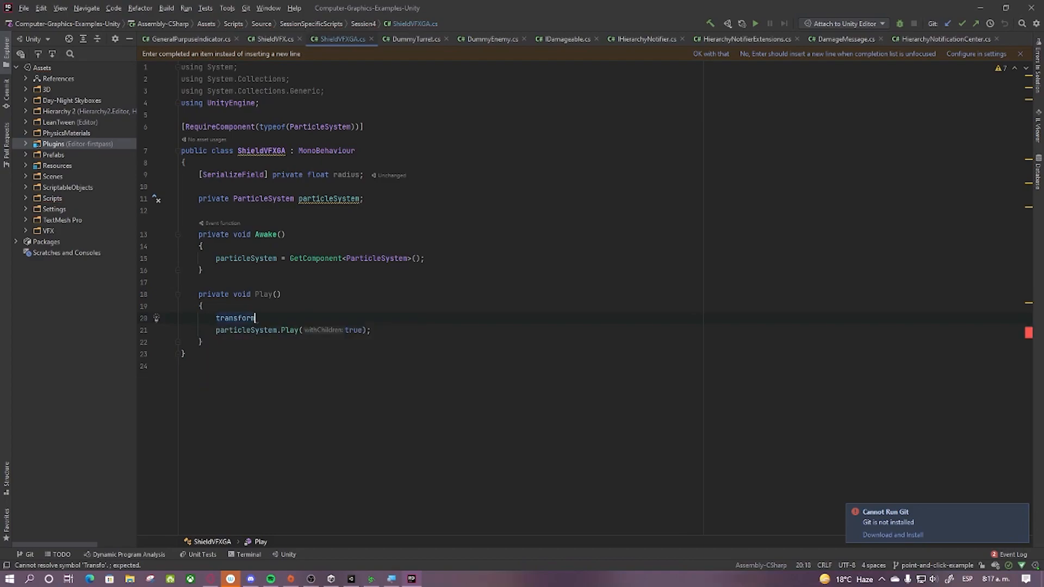
type(".loc")
key("Down")
key("Down")
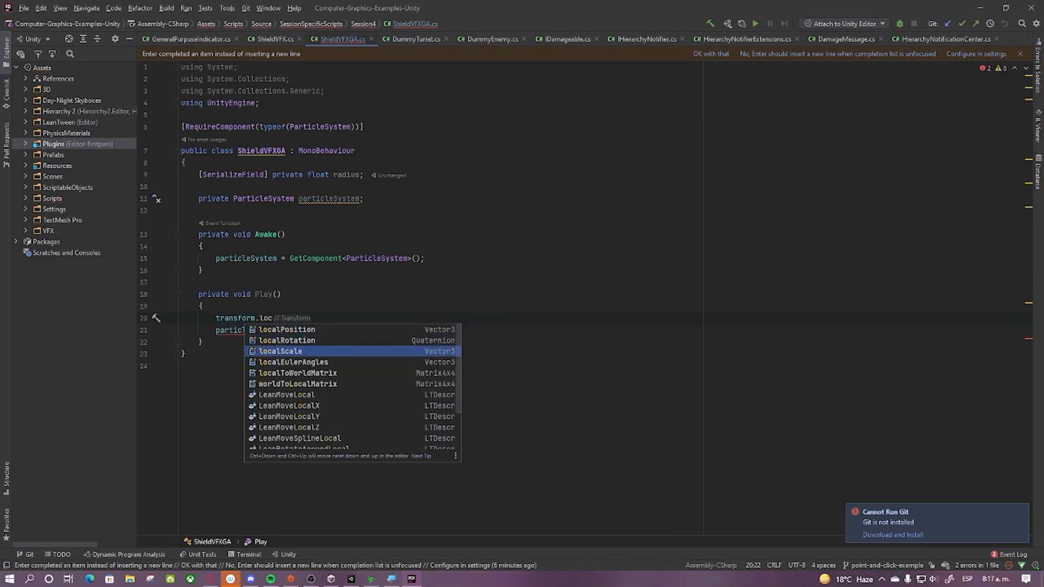
key("Return")
type("=")
key("Escape")
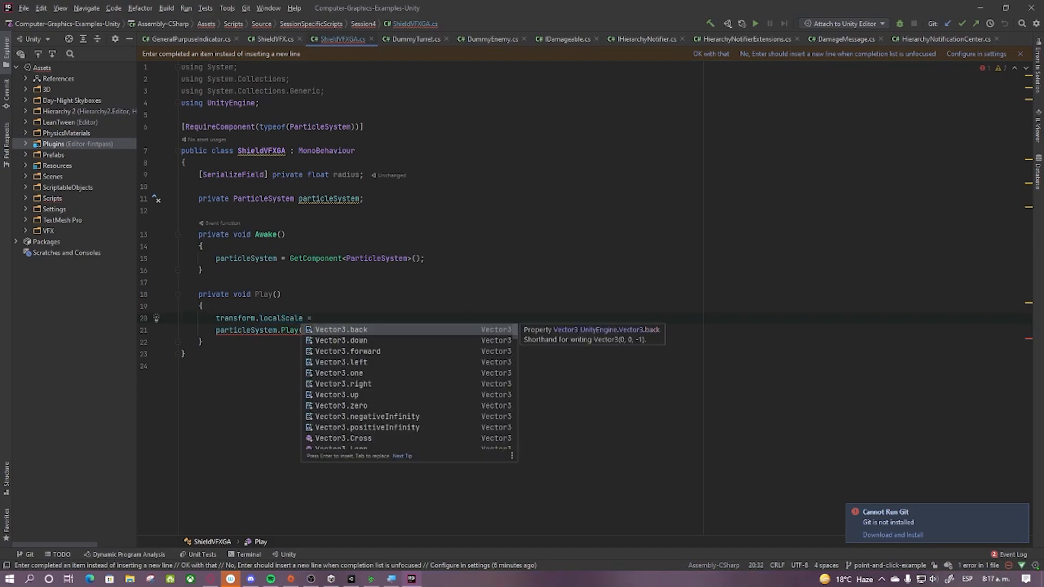
Step: Complete the localScale assignment with Vector3.one as its value
type("vec")
key("Down")
key("Down")
key("Down")
key("Down")
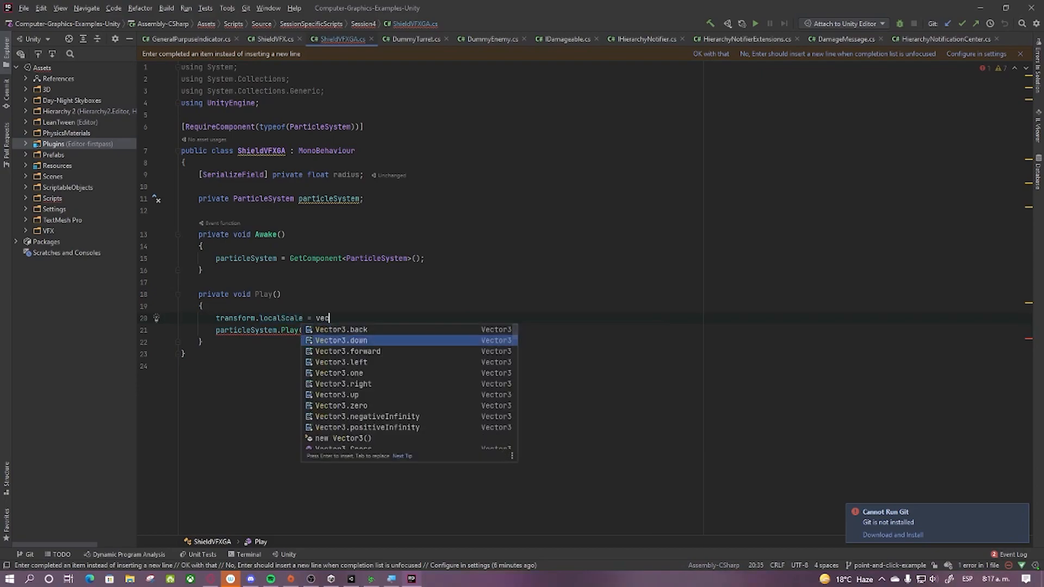
key("Return")
type(";")
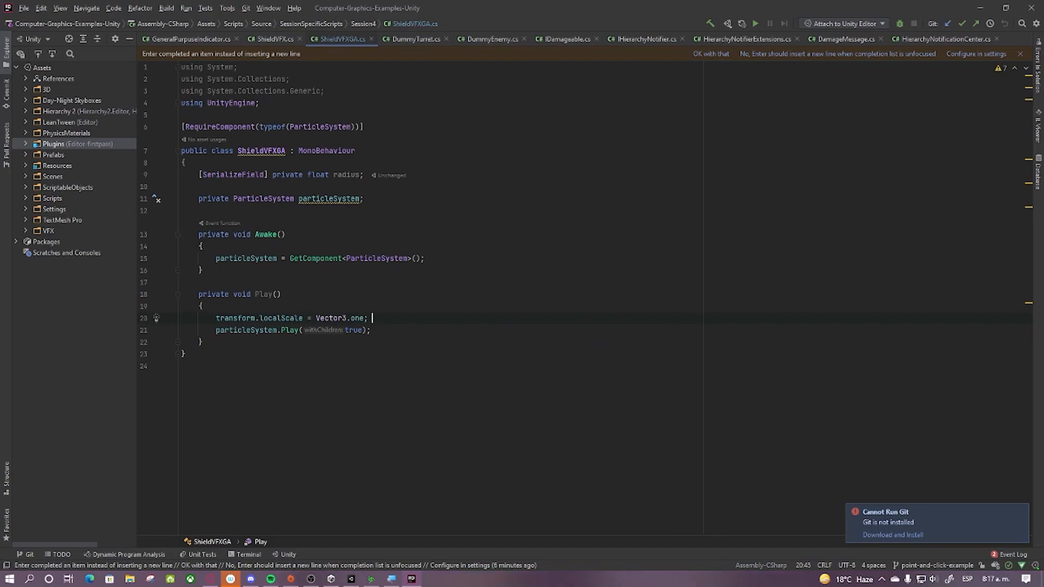
type(" //()1,1,2")
key("BackSpace")
key("BackSpace")
key("BackSpace")
key("BackSpace")
key("BackSpace")
key("BackSpace")
key("BackSpace")
key("BackSpace")
Step: Multiply Vector3.one by (radius / 4) in the localScale assignment
type("* ")
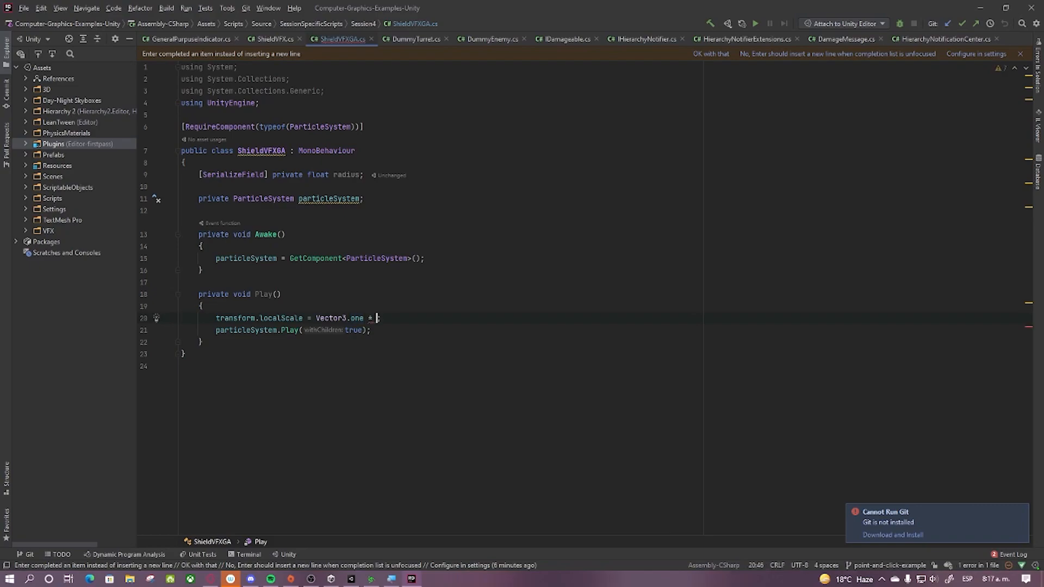
type("()")
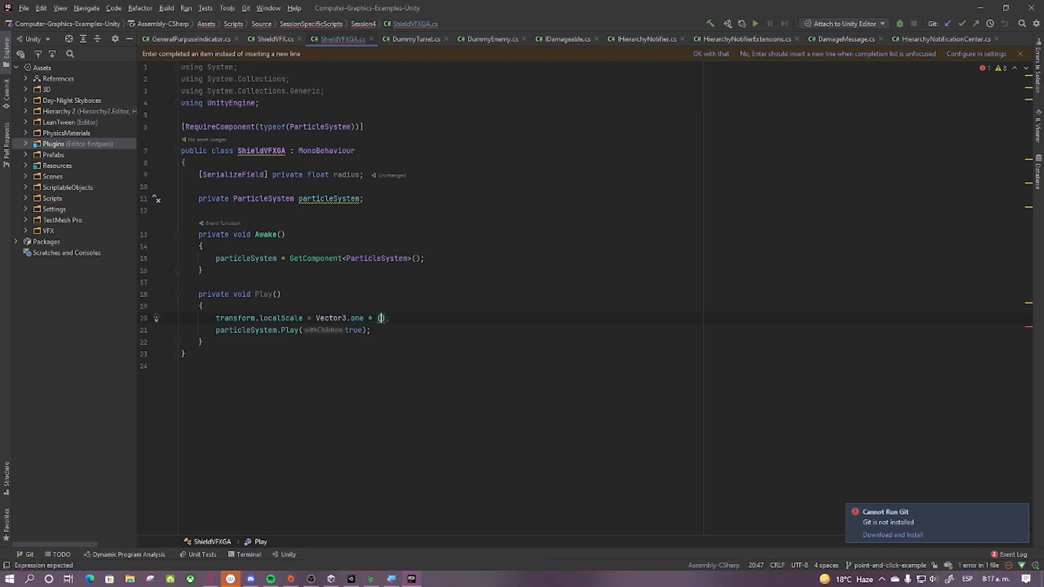
type("radi")
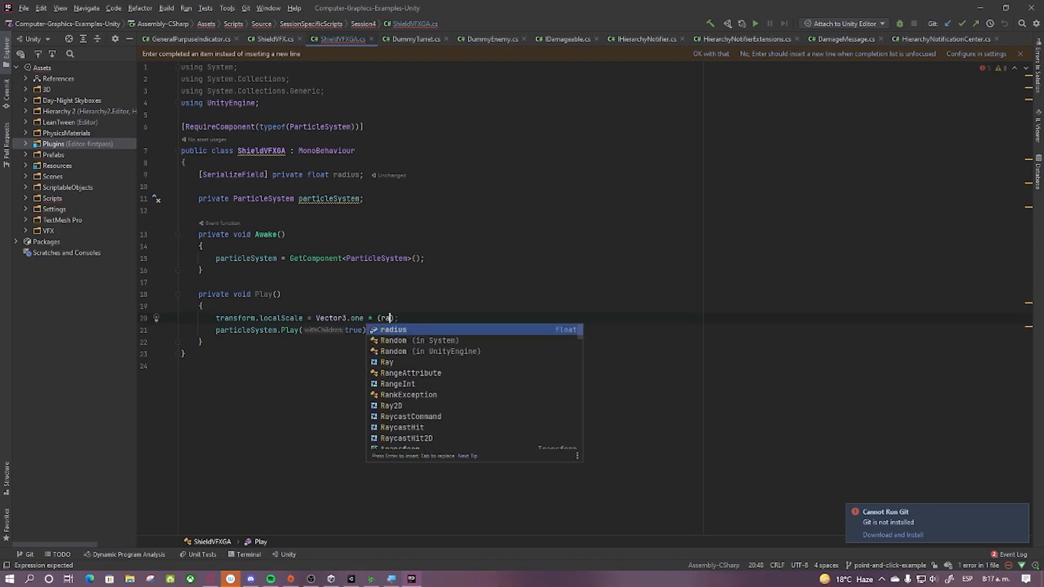
key("Return")
type("/ 4);")
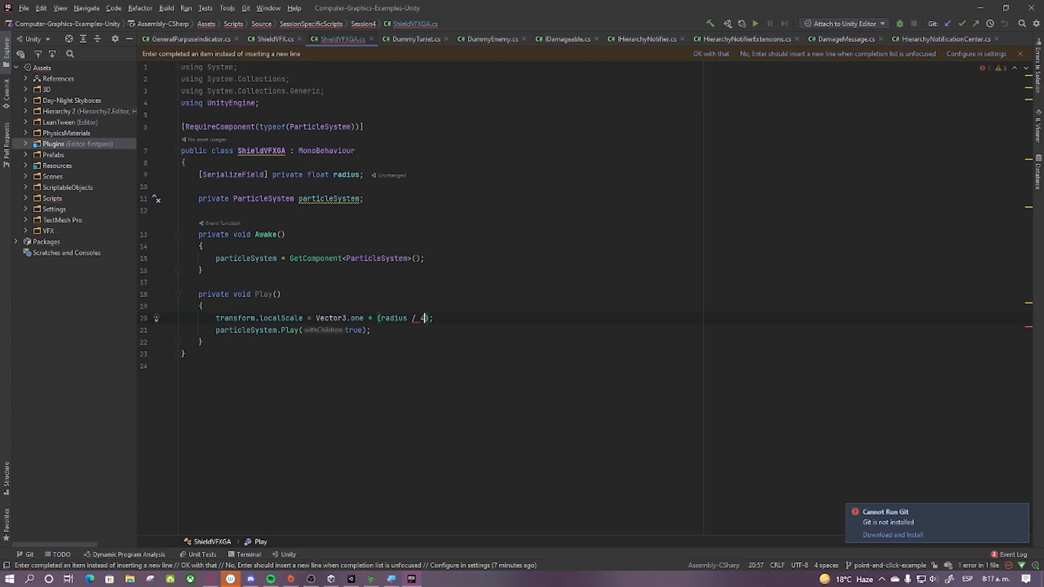
Step: Add a private Update method between Awake and Play and delete its placeholder exception line
left_click(190, 270)
key("End")
key("Return")
key("Return")
type("up")
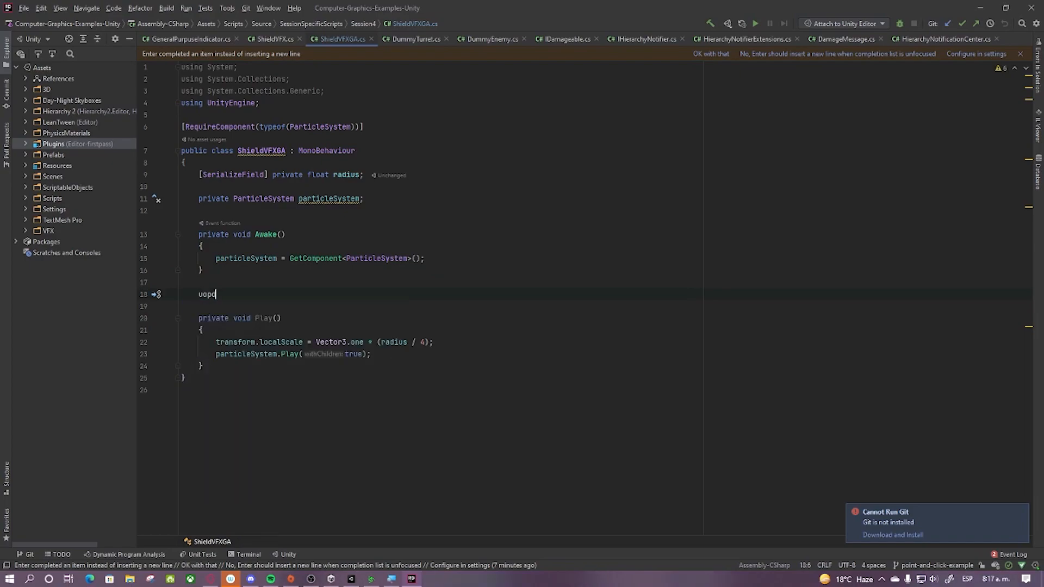
key("Return")
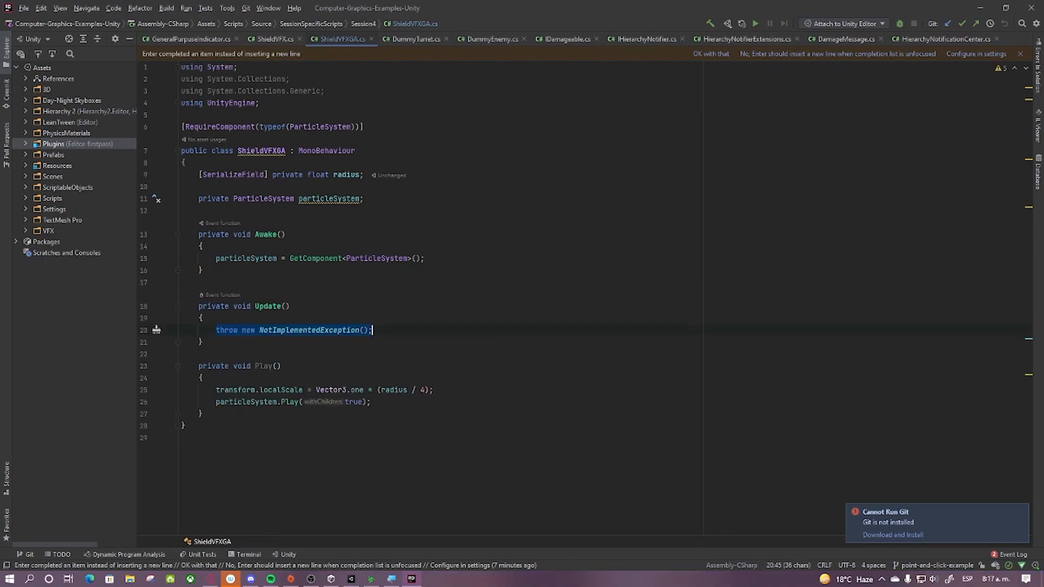
key("BackSpace")
Step: Write an if (Input.GetButtonDown("Jump")) block in Update that calls Play();
type("if(Input.GetButtonDown")
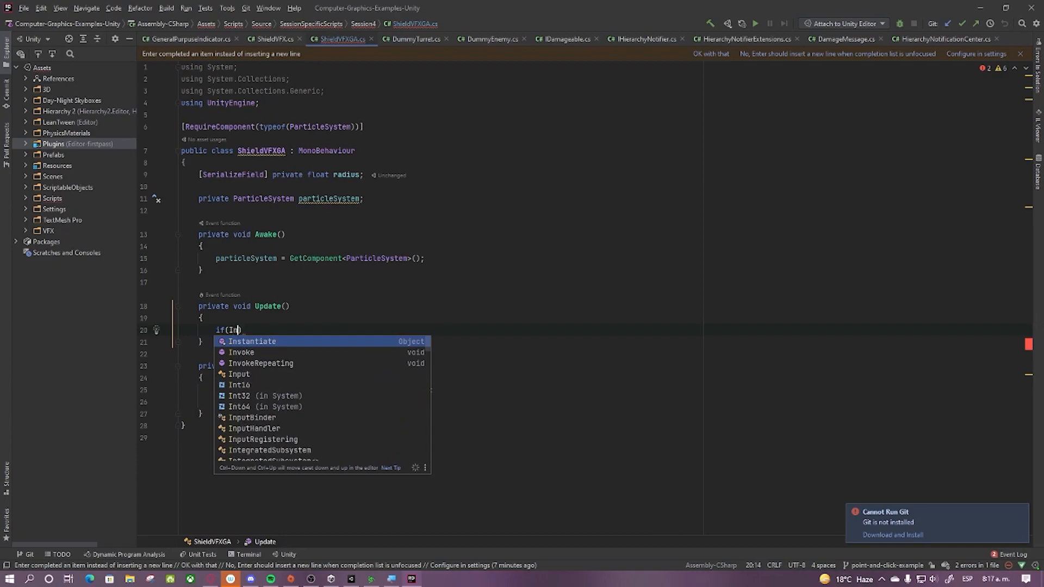
type("(\"Jump")
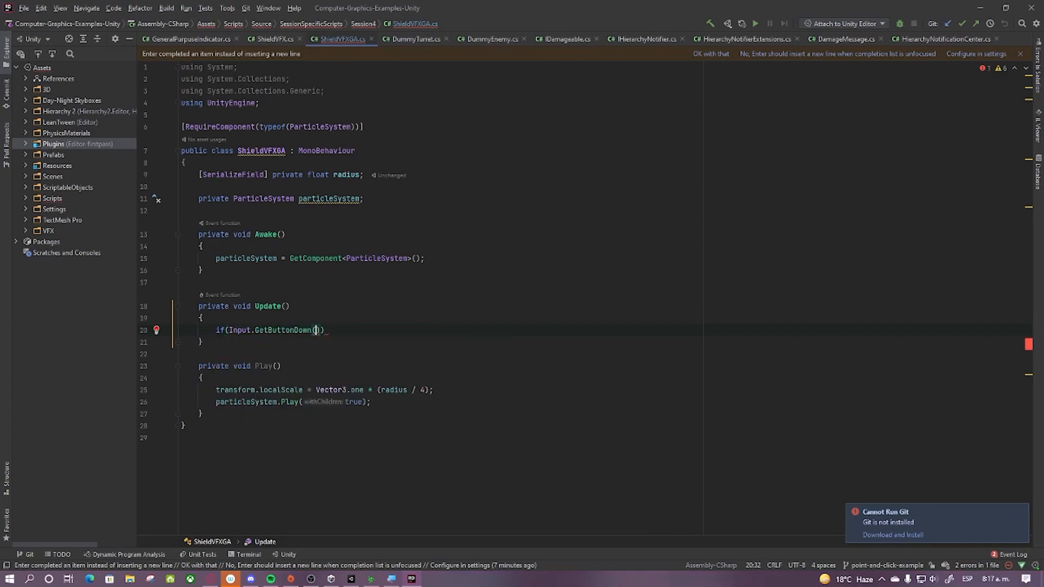
key("Right")
key("Right")
key("Right")
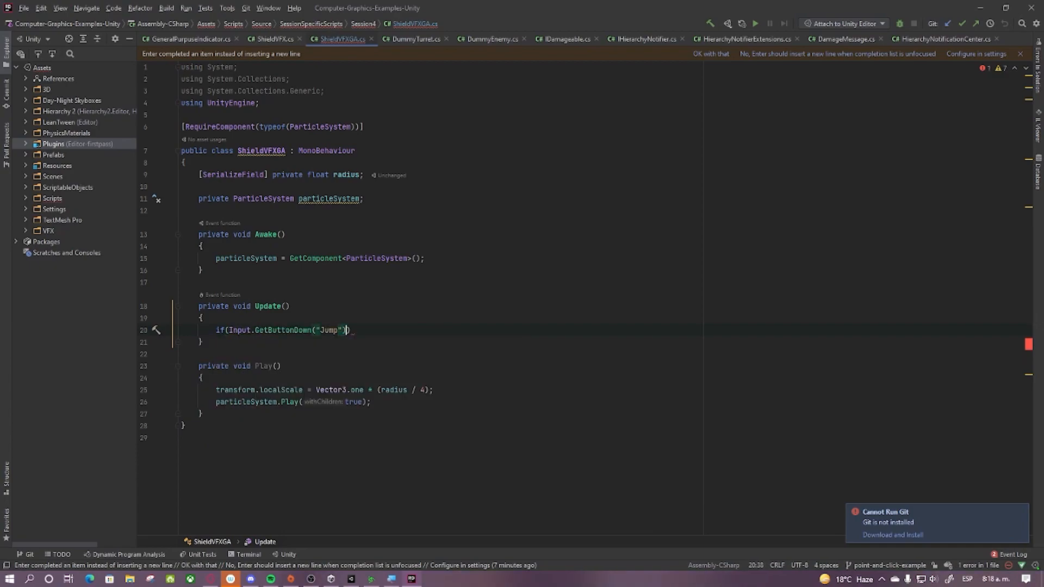
type("{")
key("Return")
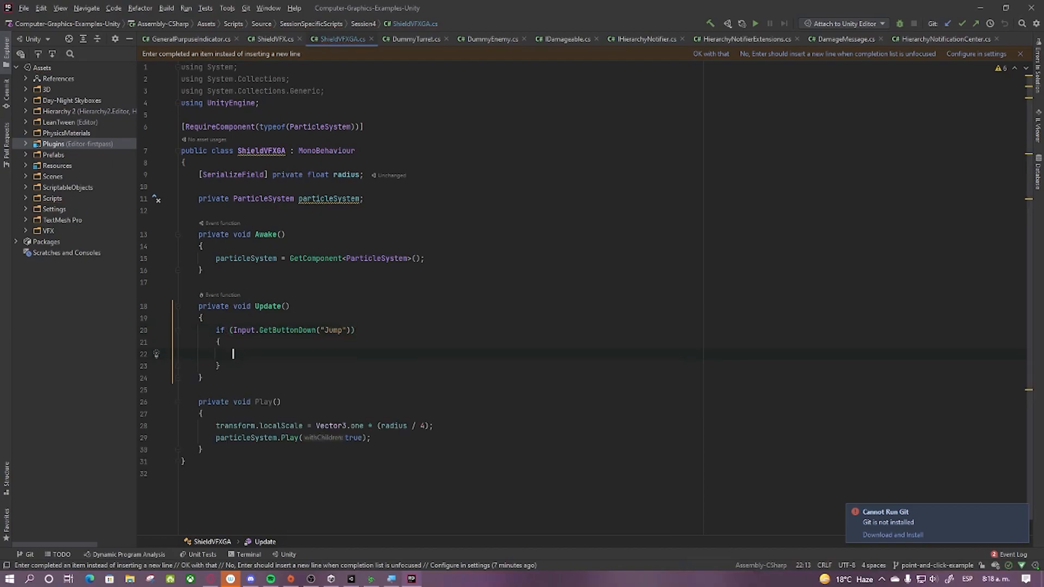
type("Play")
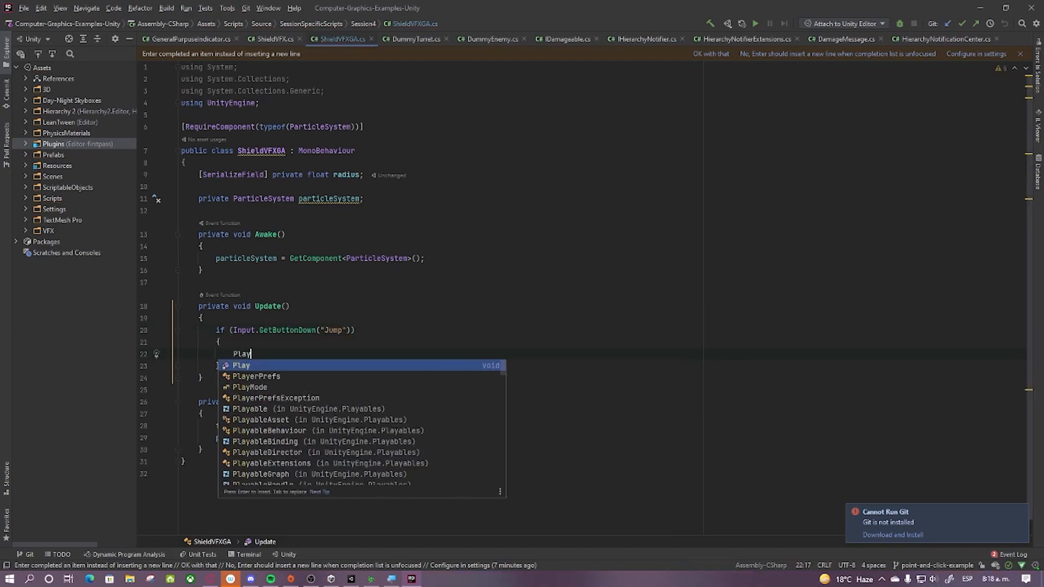
key("Return")
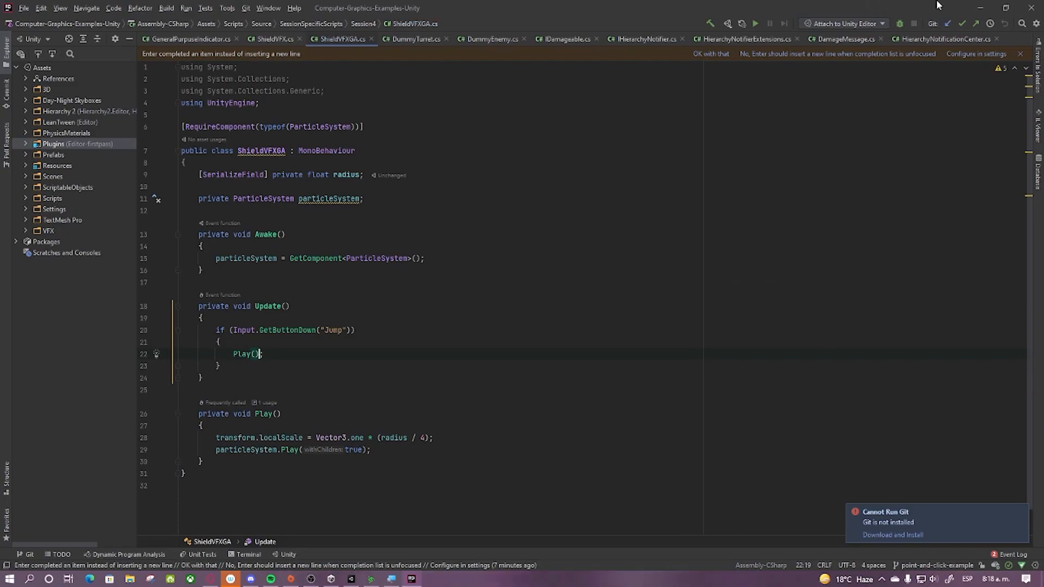
Step: Switch to Unity and run the scene to test the shield effect in the Game view
left_click(980, 8)
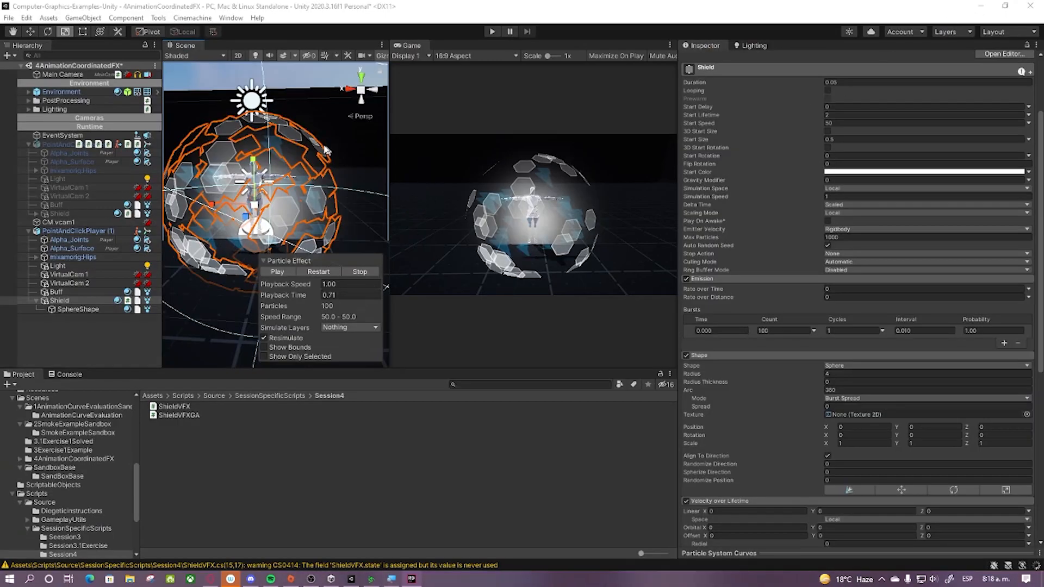
left_click(333, 153)
left_click(493, 32)
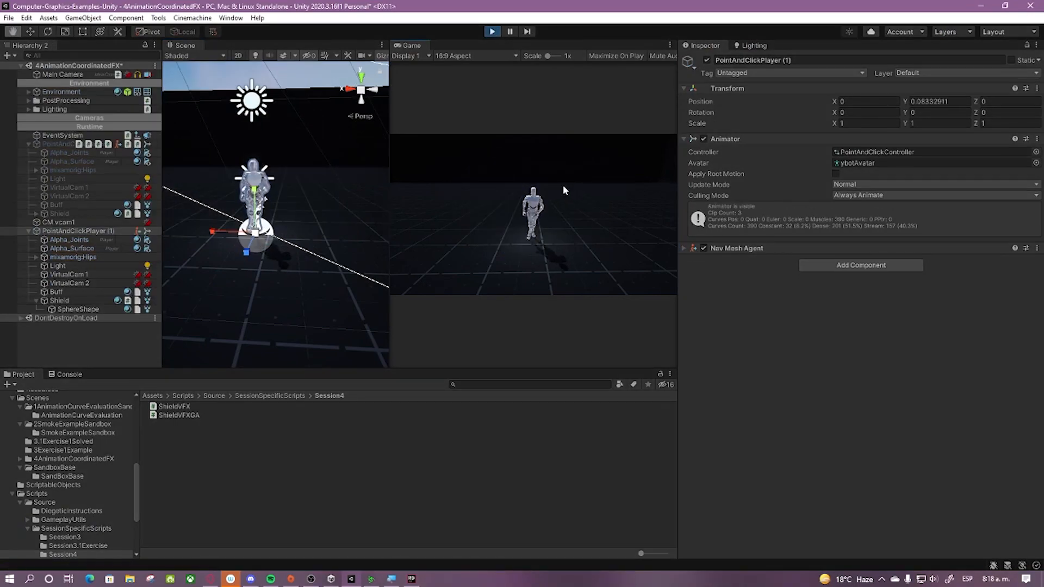
key("r")
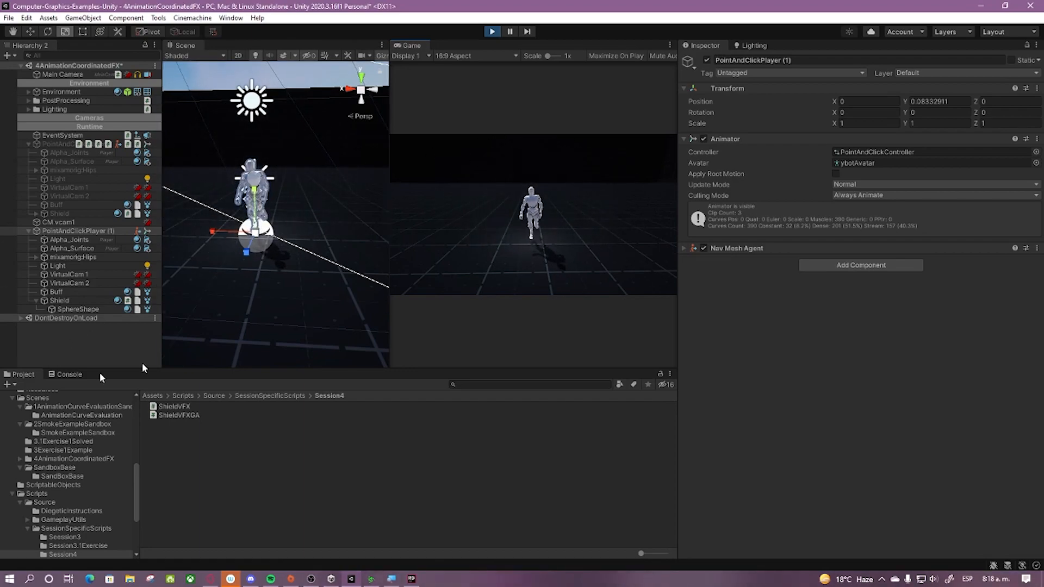
Step: Set the Radius of the Shield object's Shield VFX script to 4 while the scene is running
left_click(74, 309)
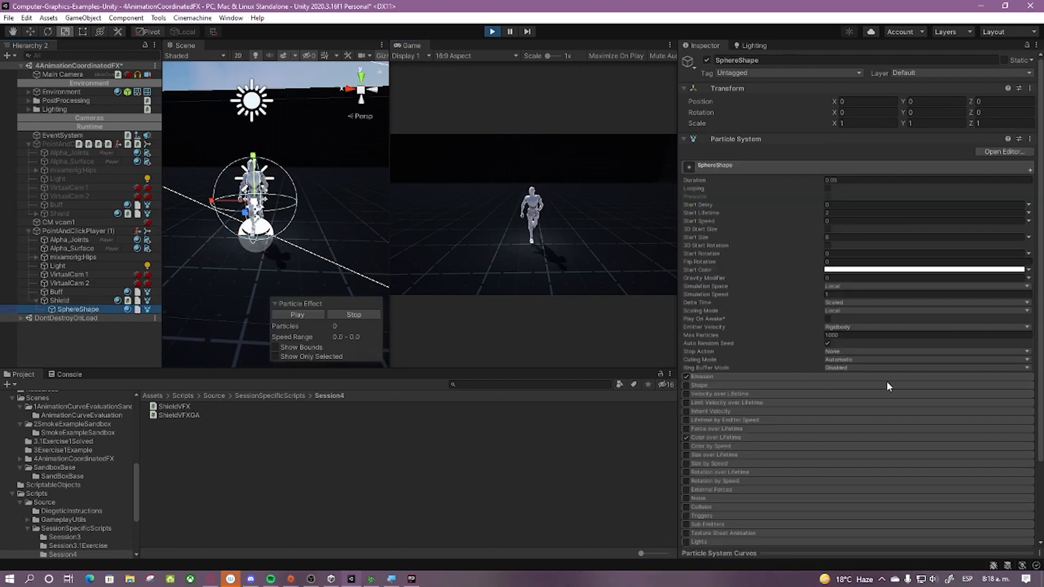
left_click(60, 301)
scroll(793, 380, "down", 10)
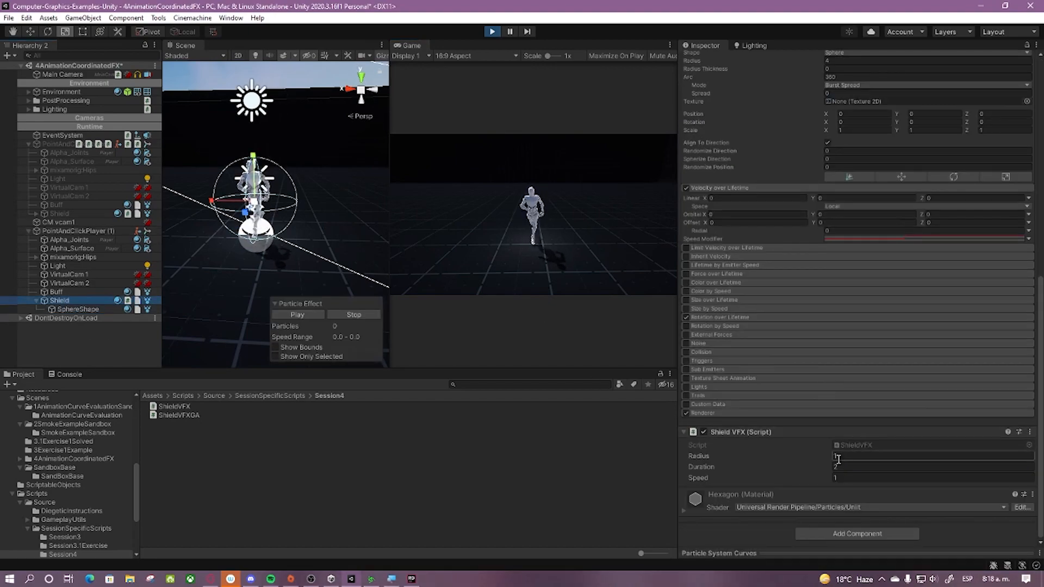
left_click(842, 456)
type("4")
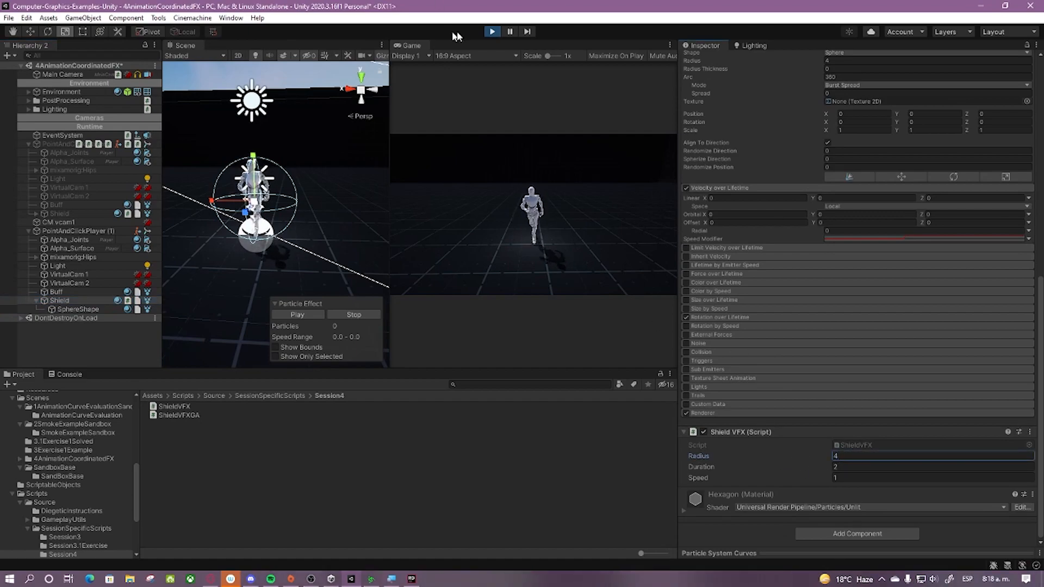
Step: Stop the scene and replace the Shield object's Shield VFX script component with the ShieldVFXGA script
left_click(494, 31)
right_click(736, 432)
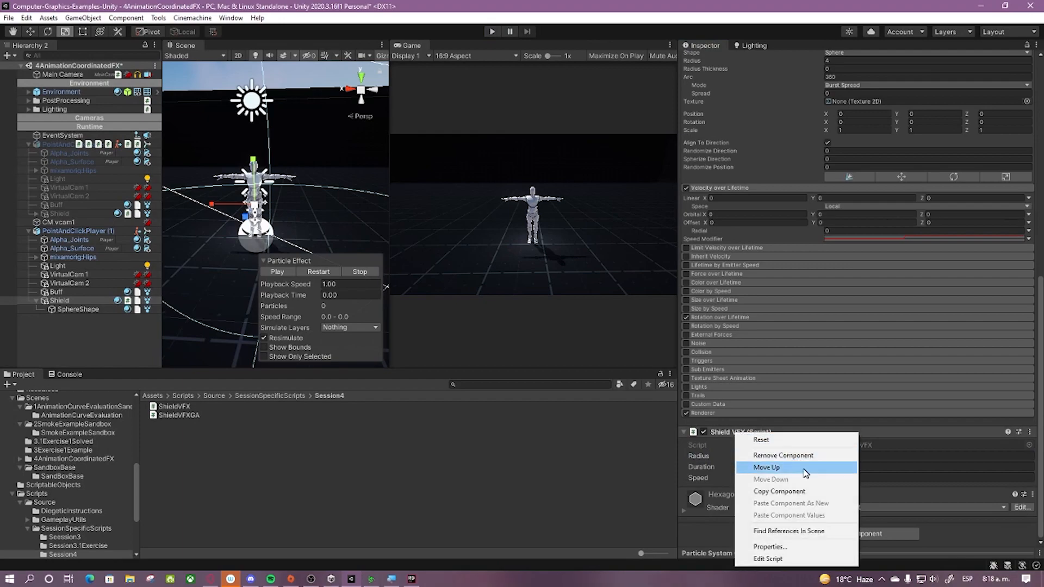
left_click(785, 455)
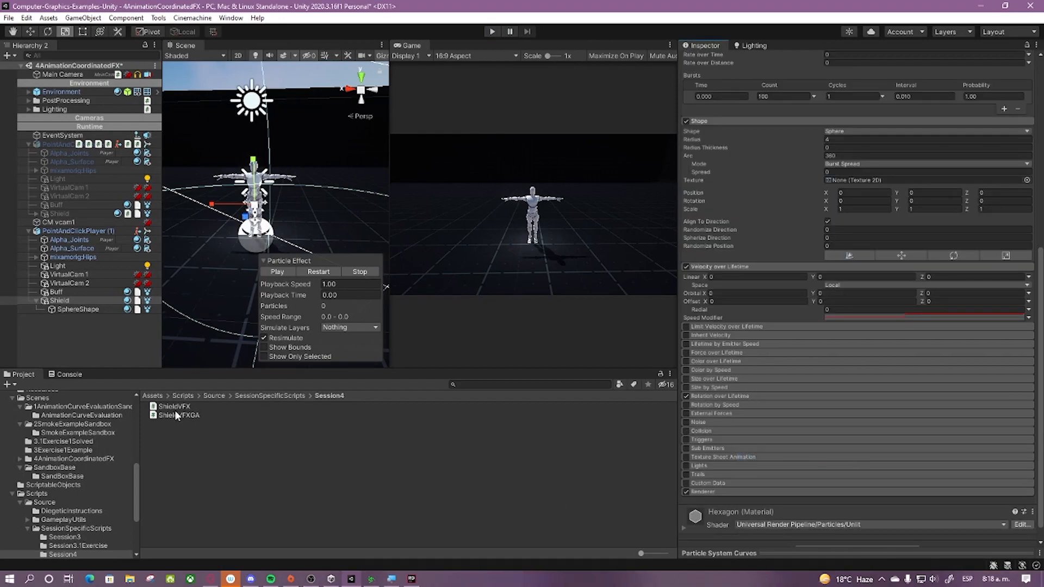
left_click_drag(175, 414, 60, 302)
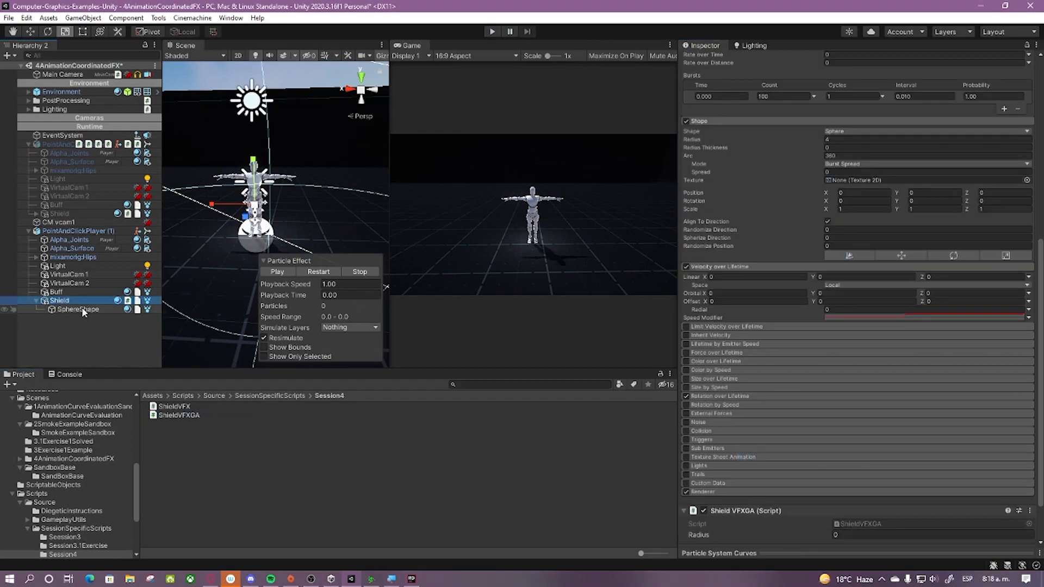
scroll(850, 496, "down", 2)
left_click(856, 479)
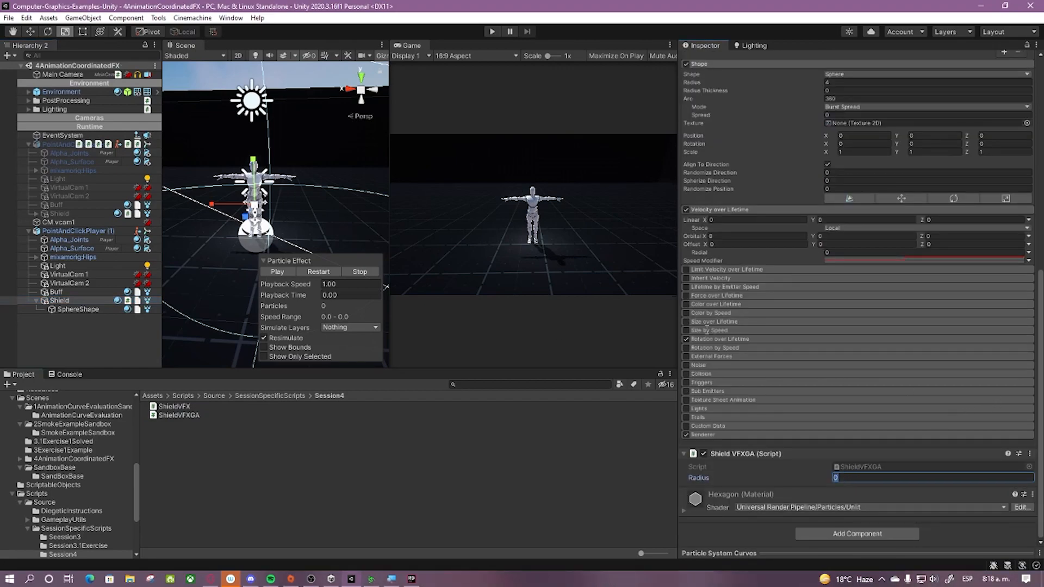
Step: Run the scene, set the Shield VFXGA radius to 5 and trigger the shield in the Game view
left_click(492, 32)
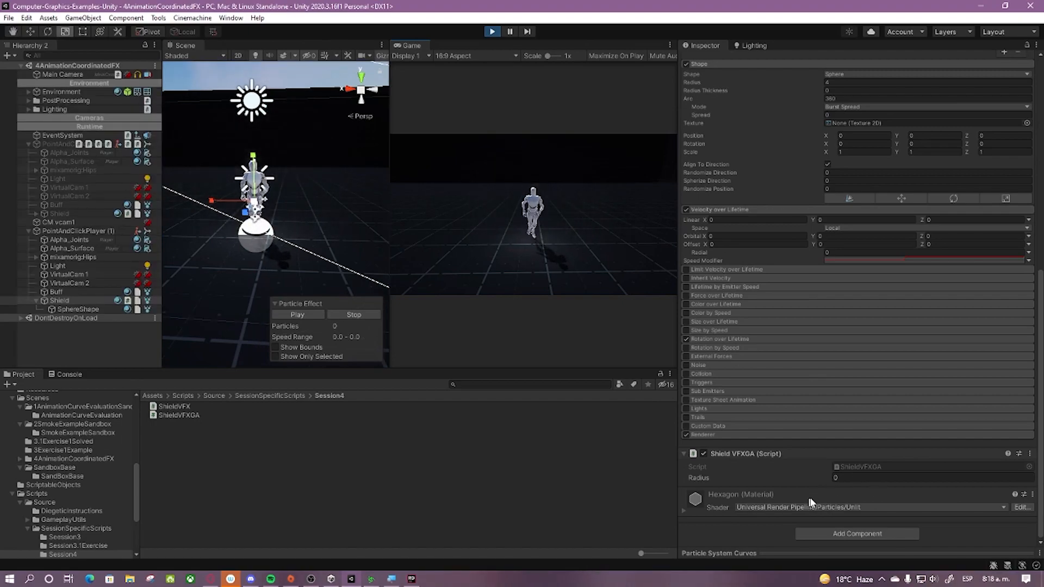
left_click(864, 477)
type("5")
left_click(544, 154)
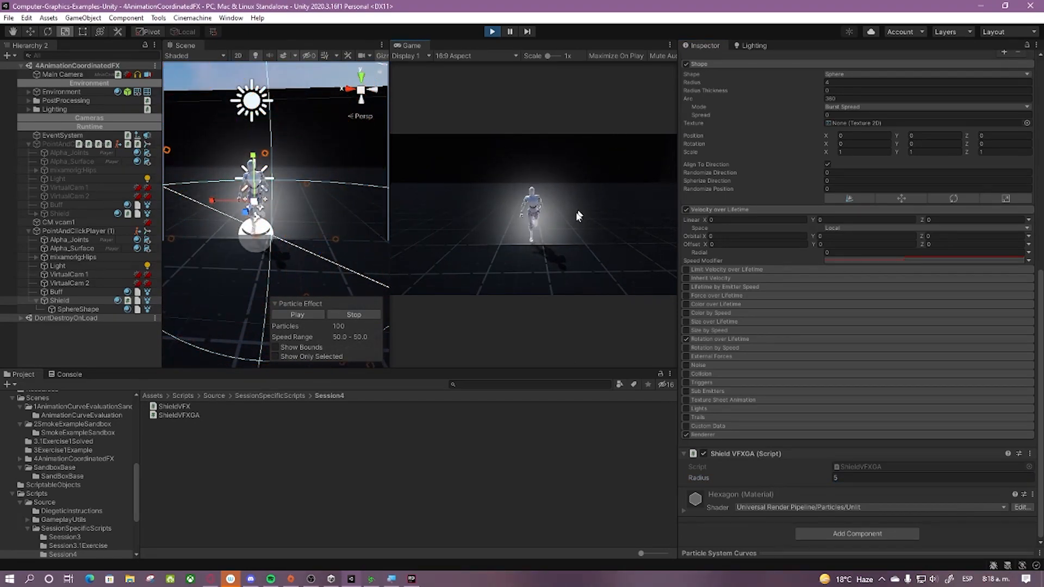
Step: Set the Shield VFXGA radius to 2 to test a smaller shield
left_click(871, 476)
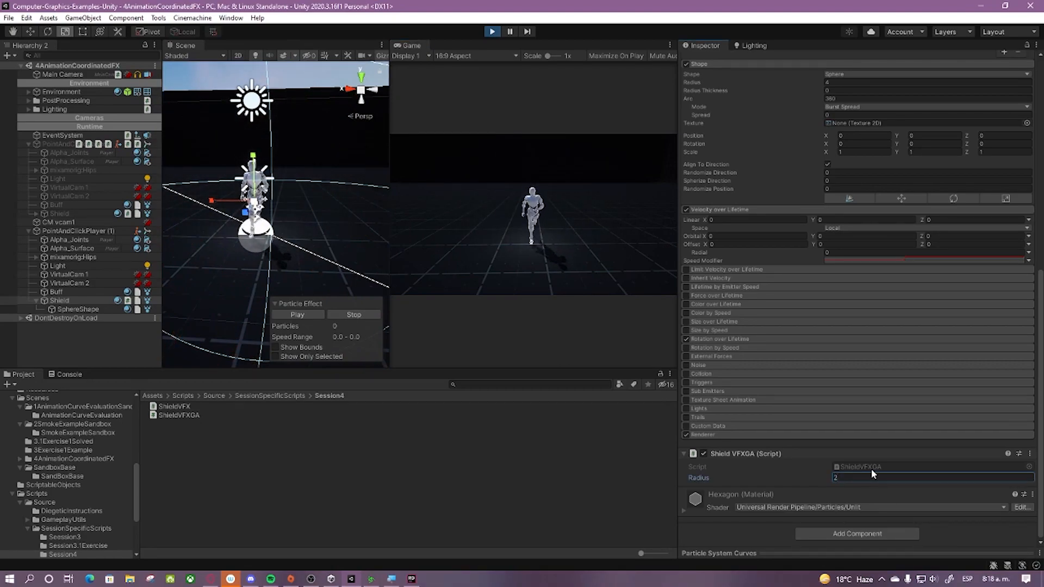
type("2")
key("Return")
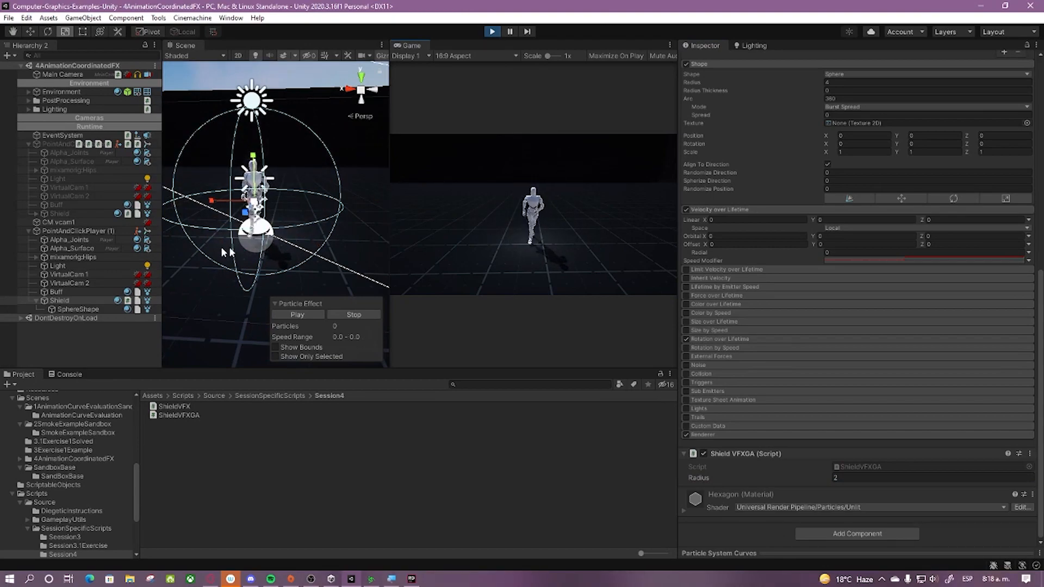
Step: Set the SphereShape particle system's Scaling Mode to Hierarchy and trigger the shield again in the Game view
left_click(74, 310)
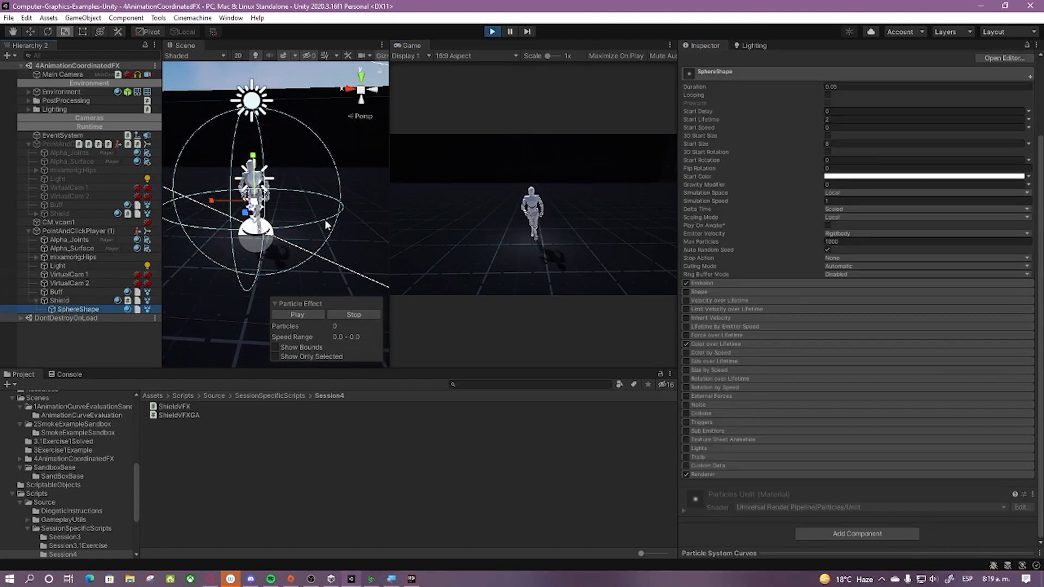
left_click(835, 216)
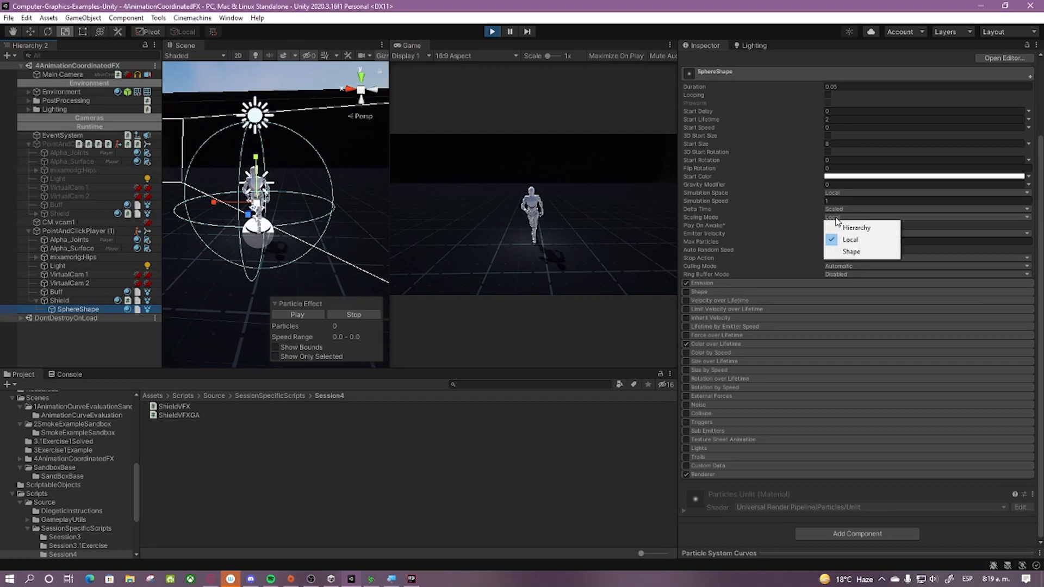
left_click(586, 178)
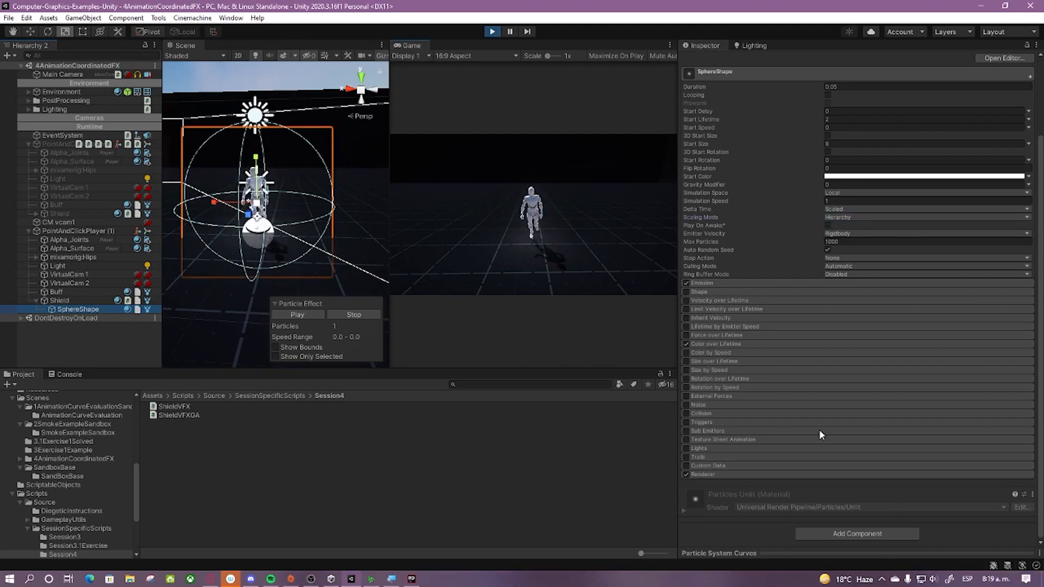
Step: Review the Shield object's particle system settings in the running scene, then stop the scene
left_click(59, 300)
scroll(840, 430, "down", 5)
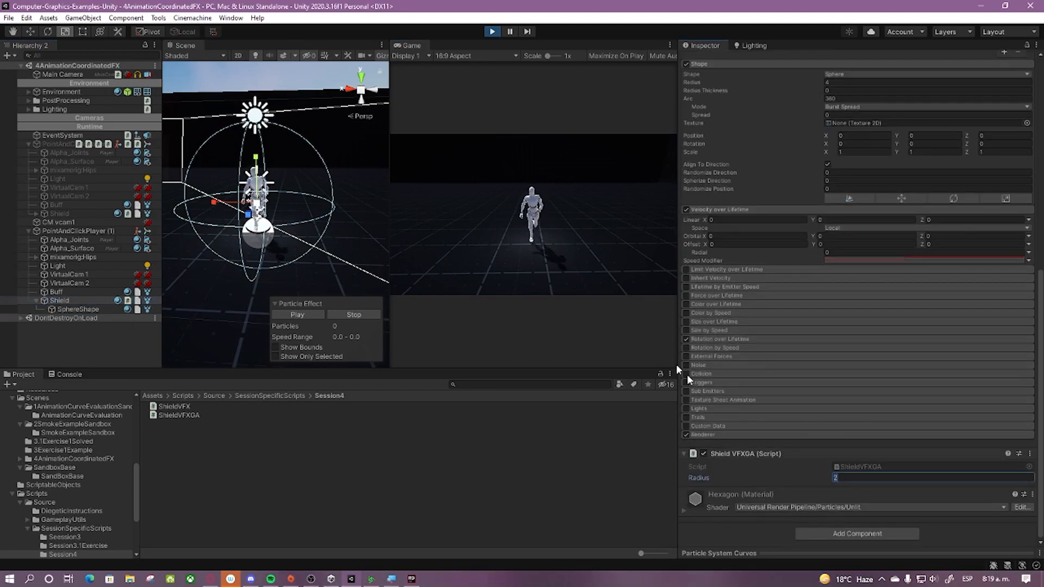
scroll(826, 413, "up", 10)
scroll(817, 390, "down", 5)
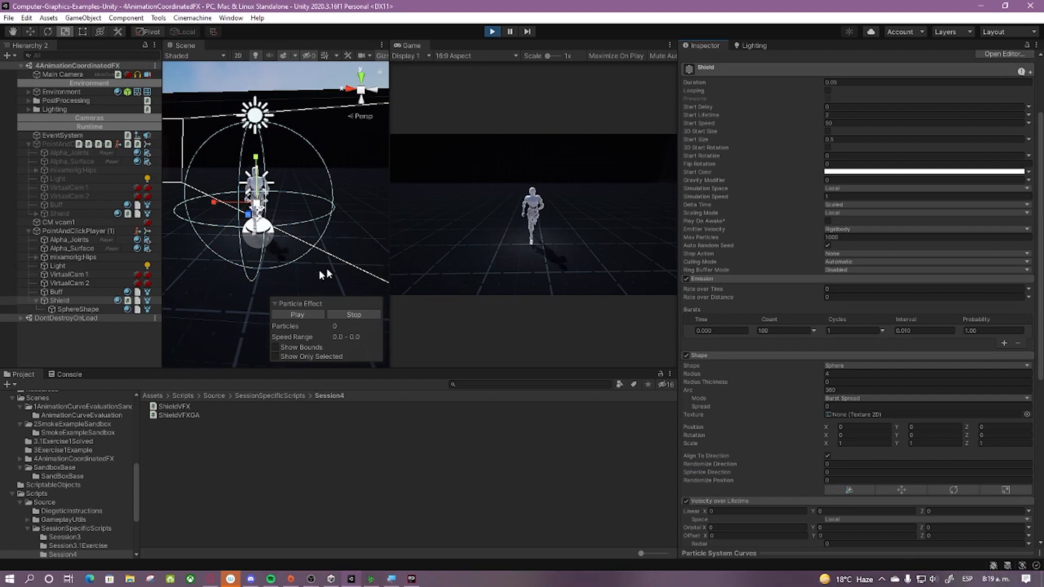
key("ctrl+p")
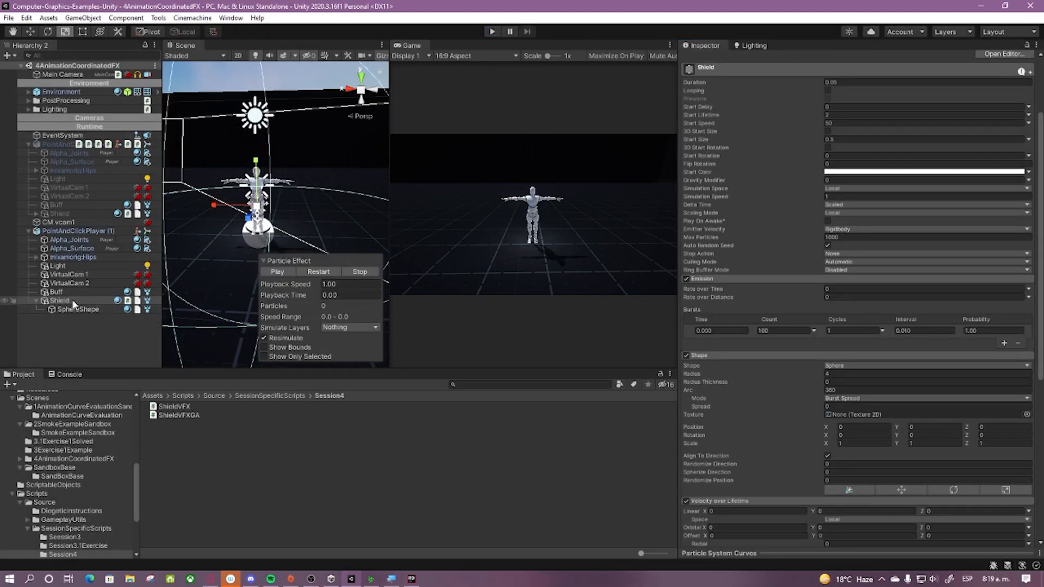
Step: Set the Shield VFXGA script's radius to 4 on the Shield object
left_click(68, 308)
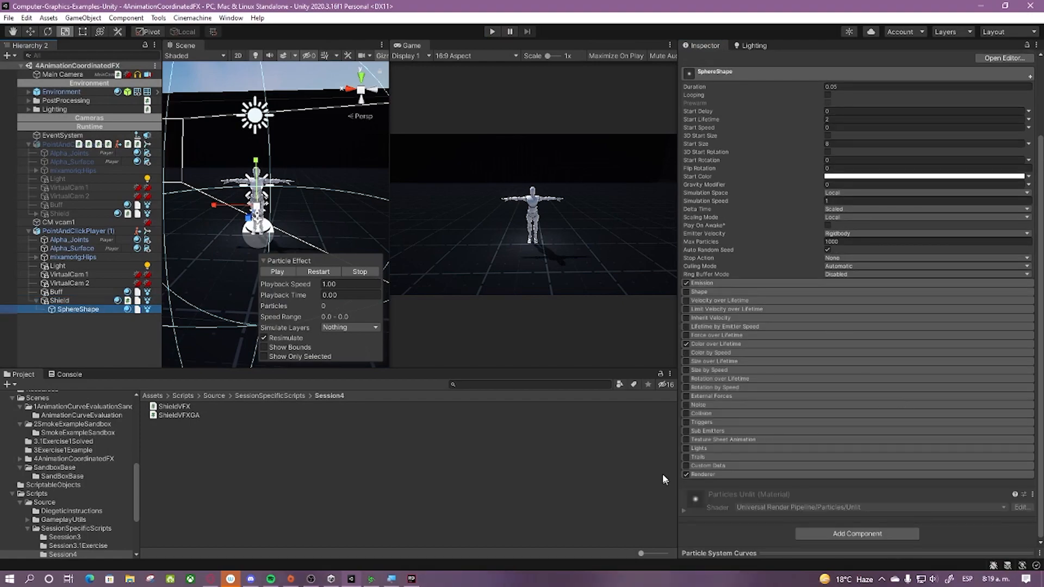
left_click(60, 300)
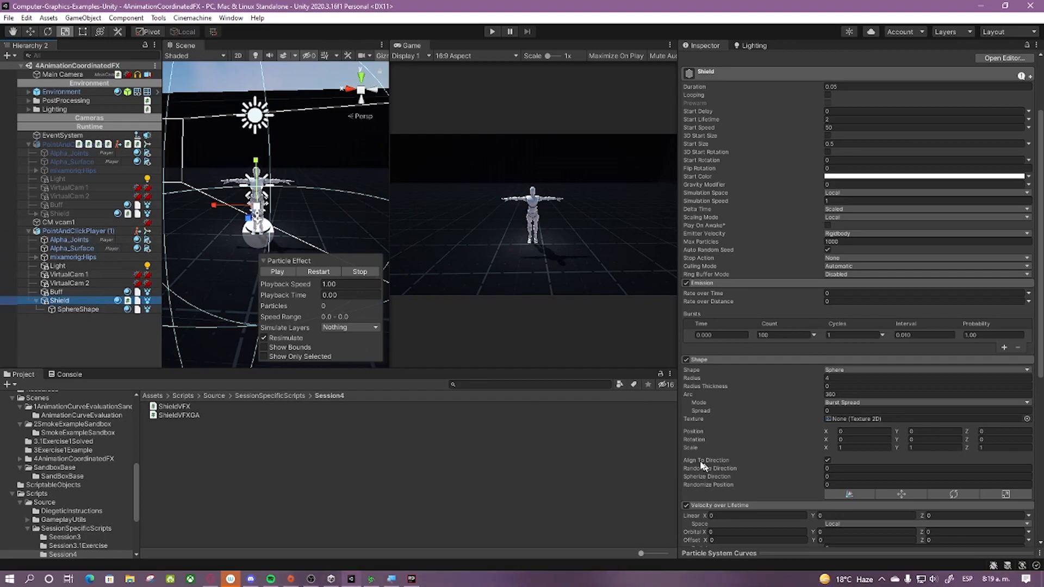
scroll(713, 468, "down", 5)
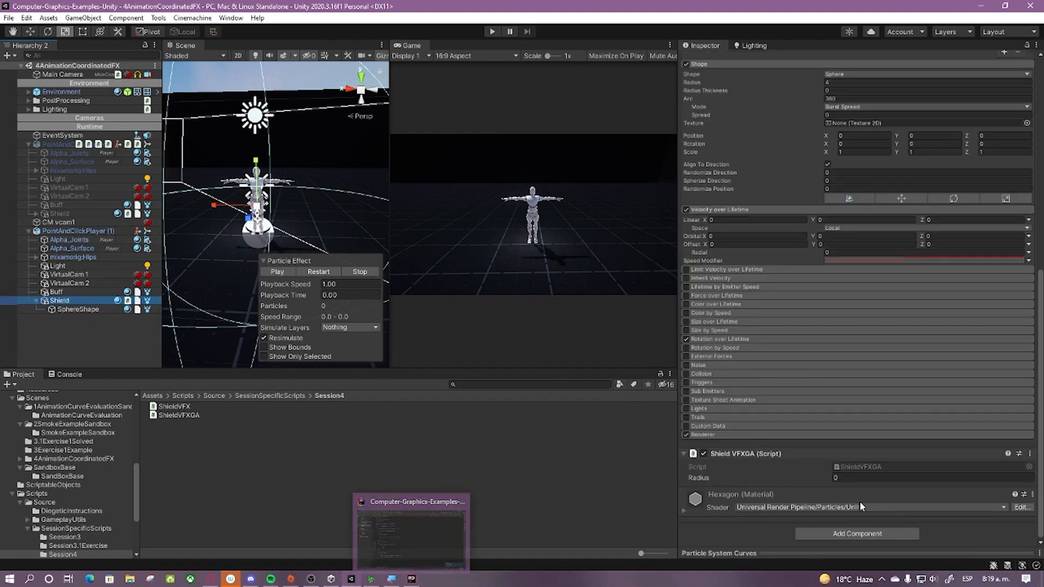
left_click(832, 478)
type("4")
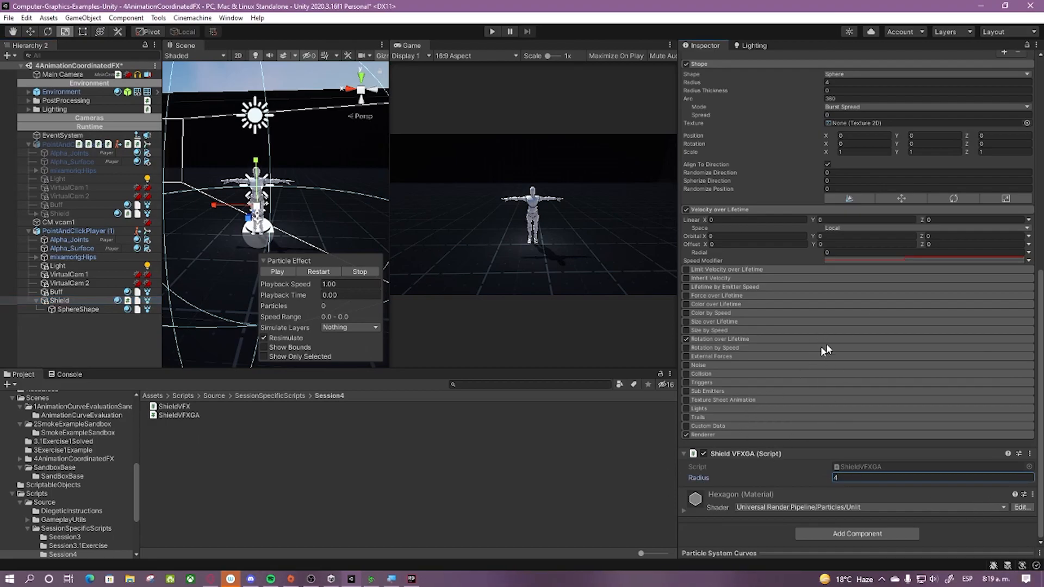
Step: Switch to Rider and add a serialized private float field named duration below radius in ShieldVFXGA
left_click(412, 579)
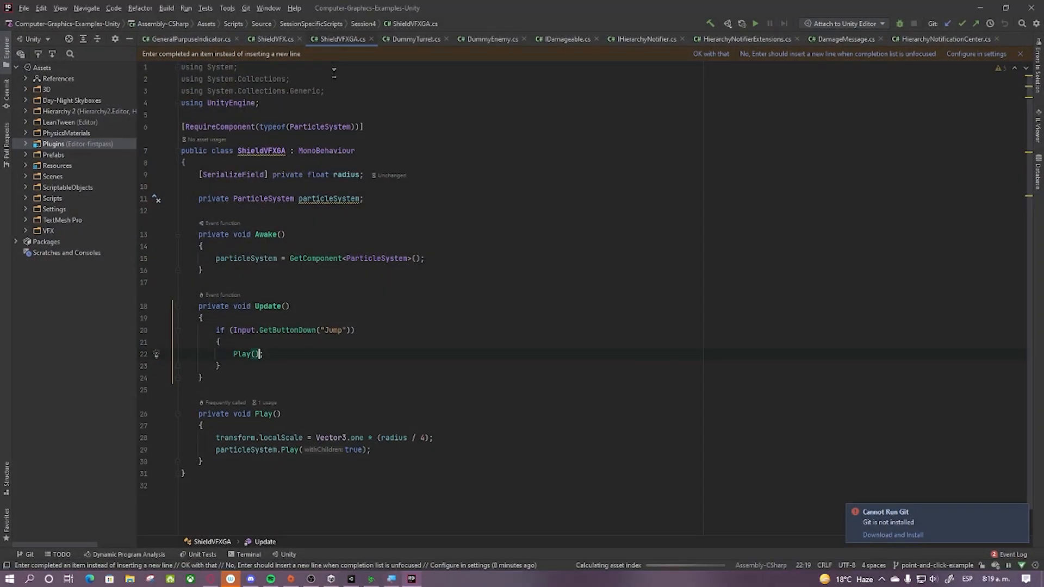
left_click(369, 174)
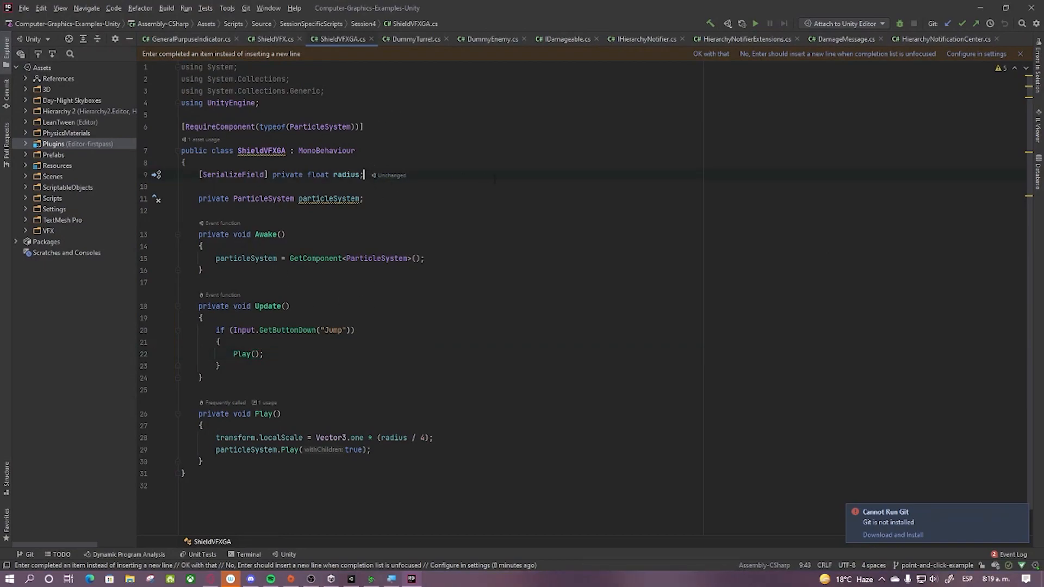
key("Return")
type("[SerializeField")
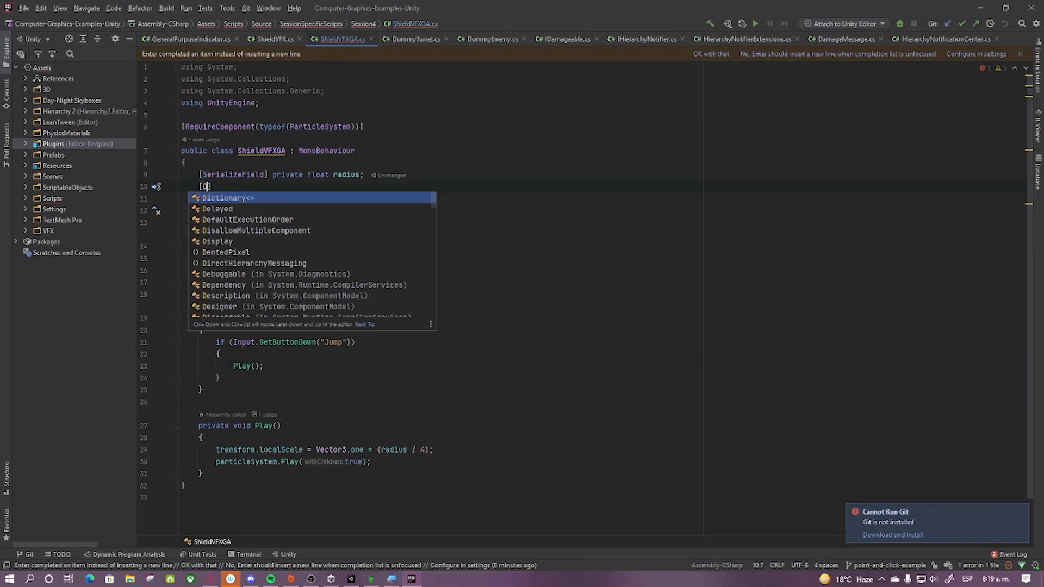
key("Return")
type("p")
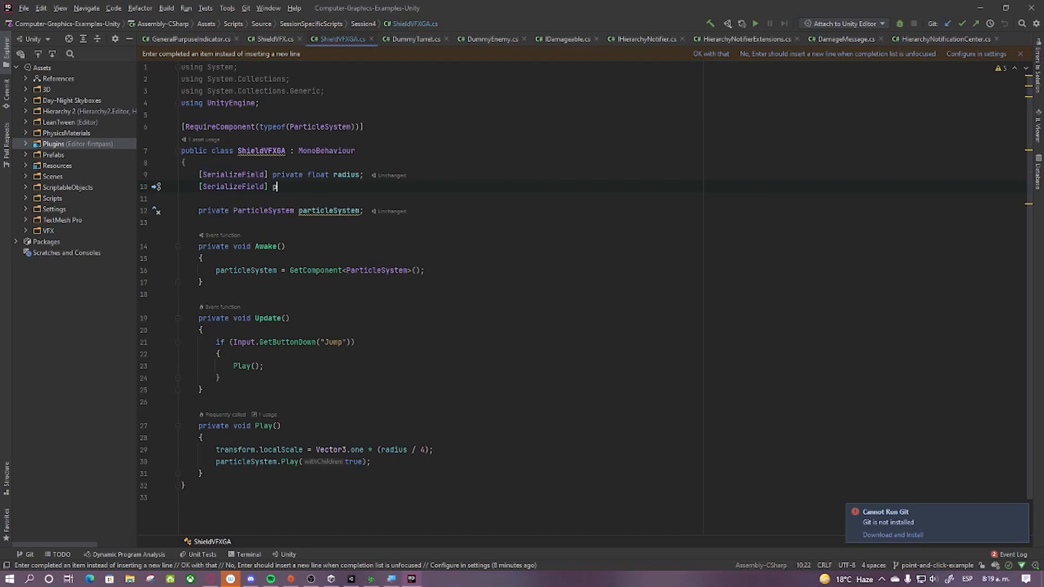
type("rivate float duration;")
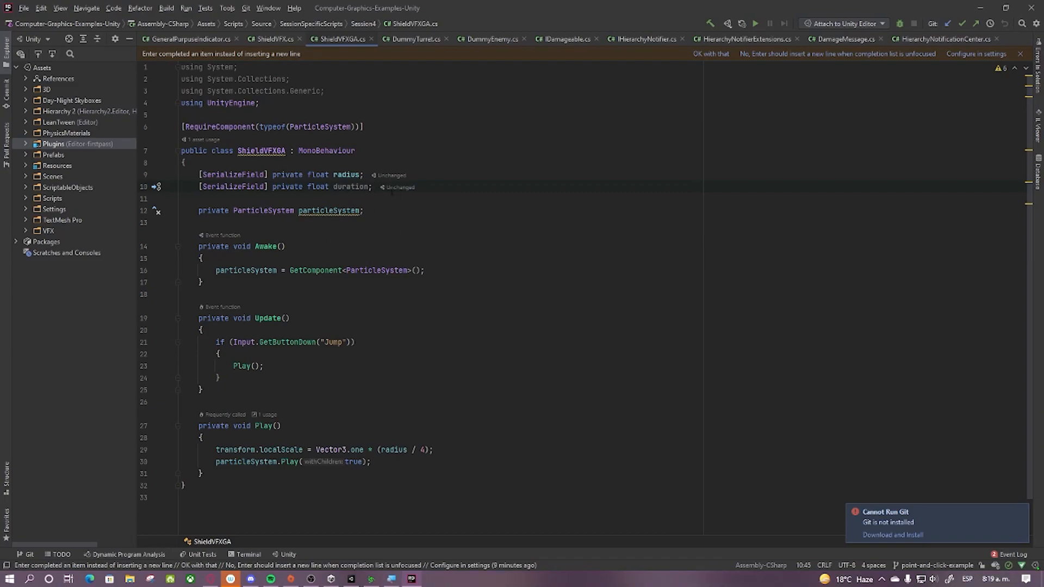
Step: Add a serialized private float field named speed below duration and save the ShieldVFXGA script
key("Return")
type("[Ser")
key("BackSpace")
key("BackSpace")
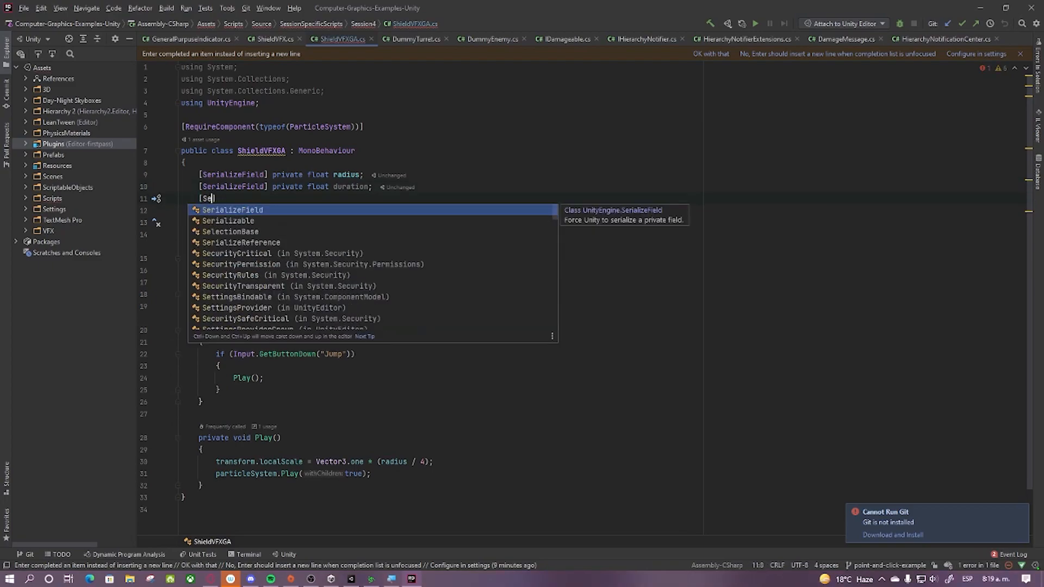
key("Return")
type("private dl")
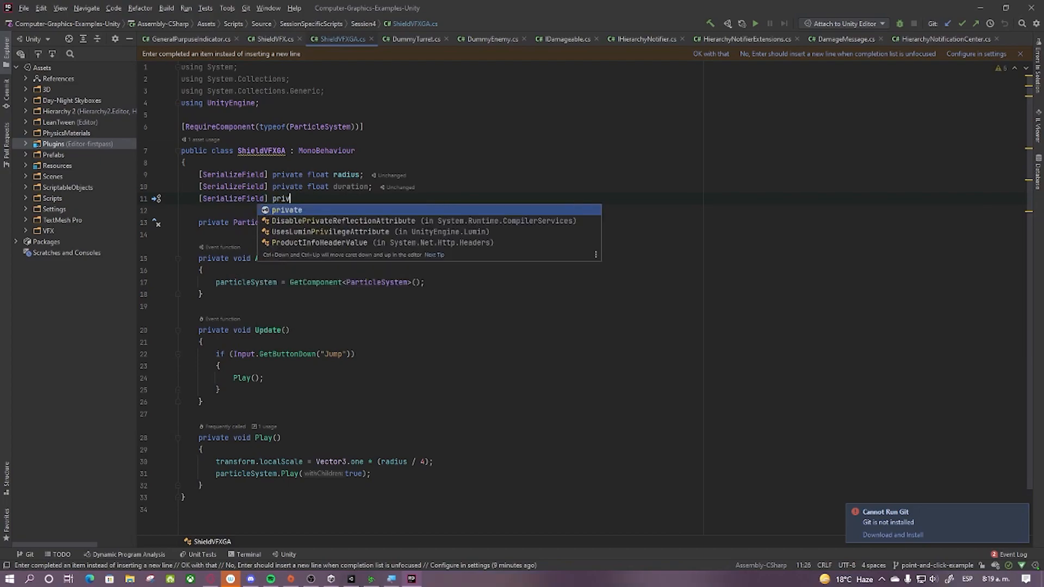
key("BackSpace")
key("BackSpace")
type("float speed;")
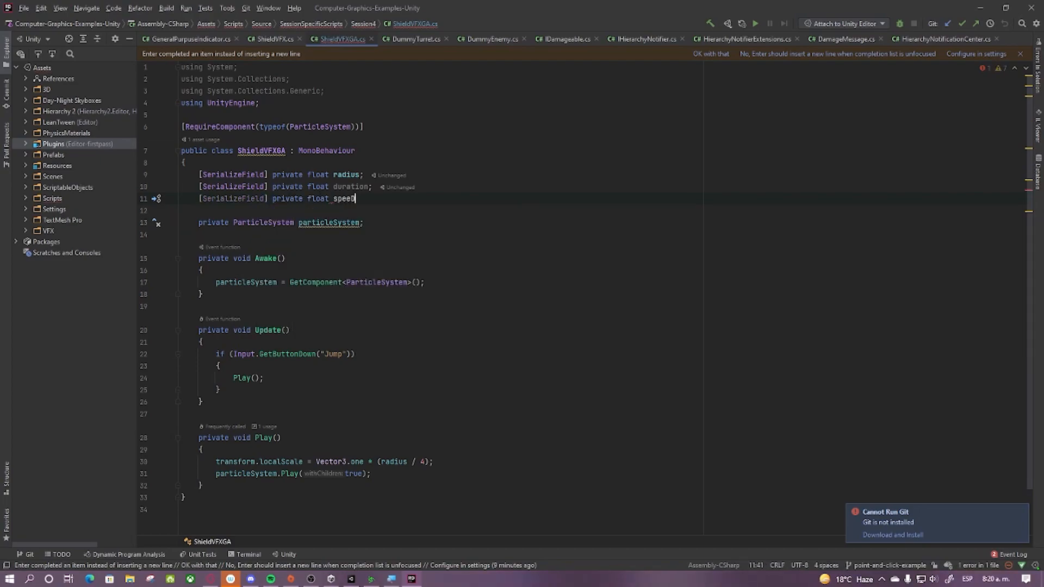
key("ctrl+s")
left_click(364, 222)
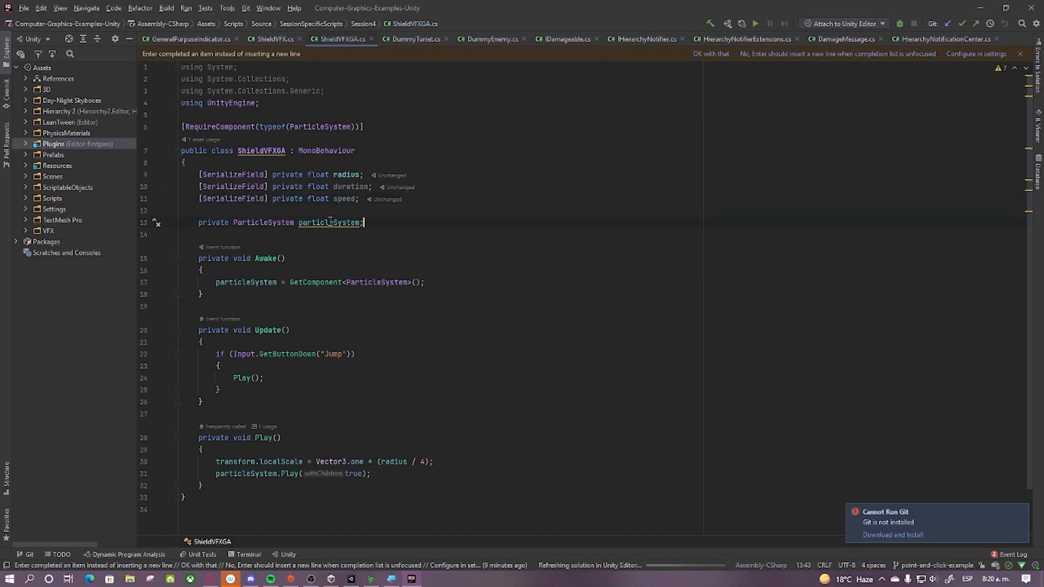
Step: Insert a blank line between the localScale assignment and the particleSystem.Play call in the Play method
double_click(352, 187)
scroll(449, 265, "down", 2)
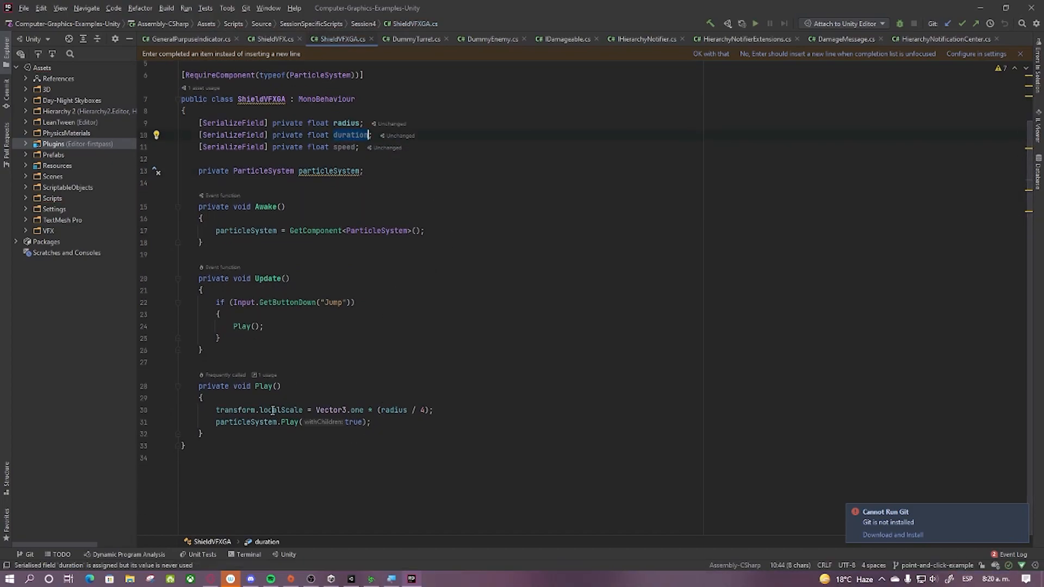
left_click(466, 407)
key("Return")
key("Return")
key("Return")
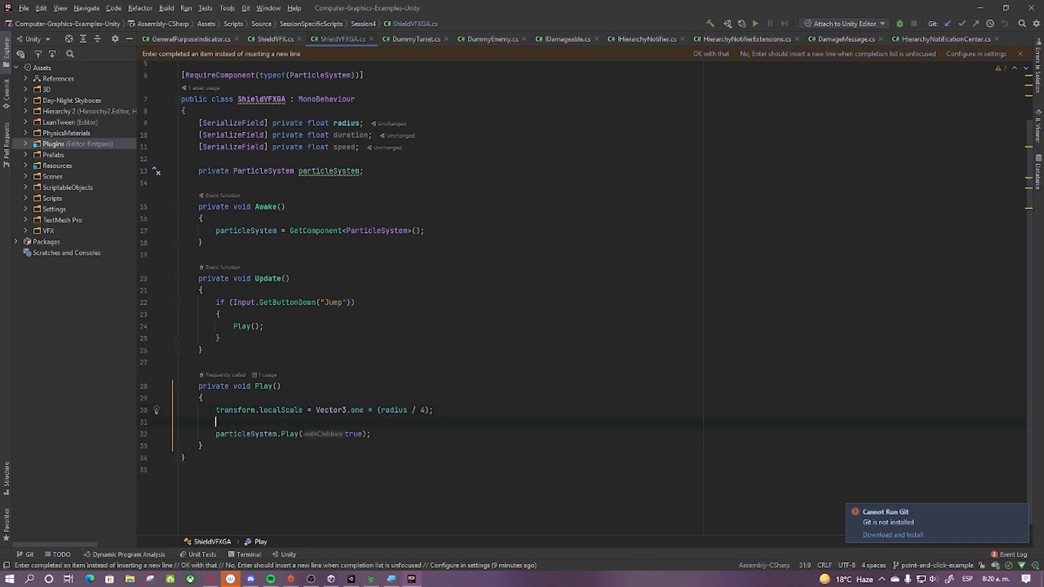
key("BackSpace")
key("BackSpace")
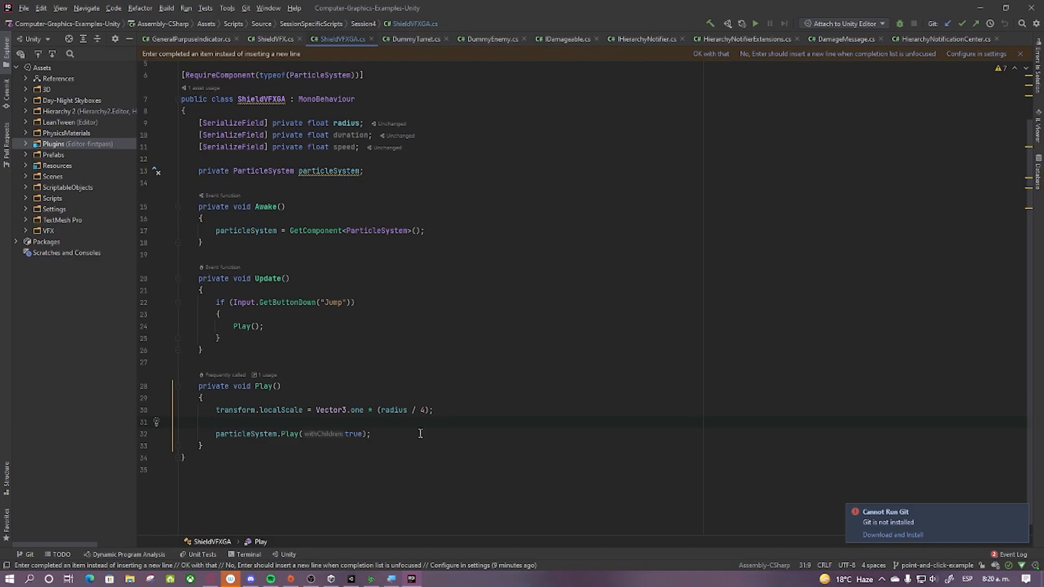
left_click_drag(460, 412, 217, 411)
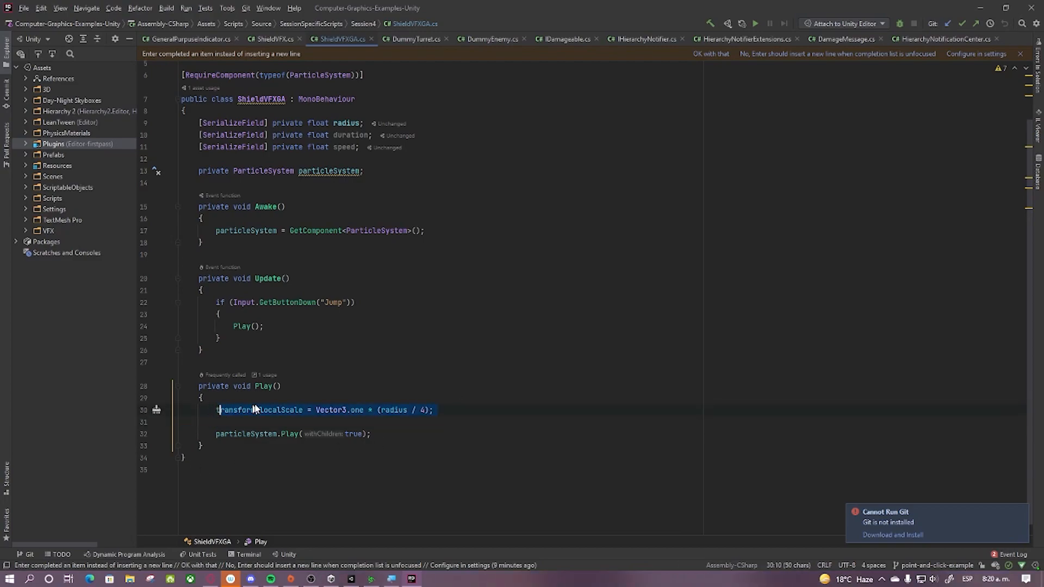
left_click(230, 422)
left_click(387, 292)
left_click(383, 301)
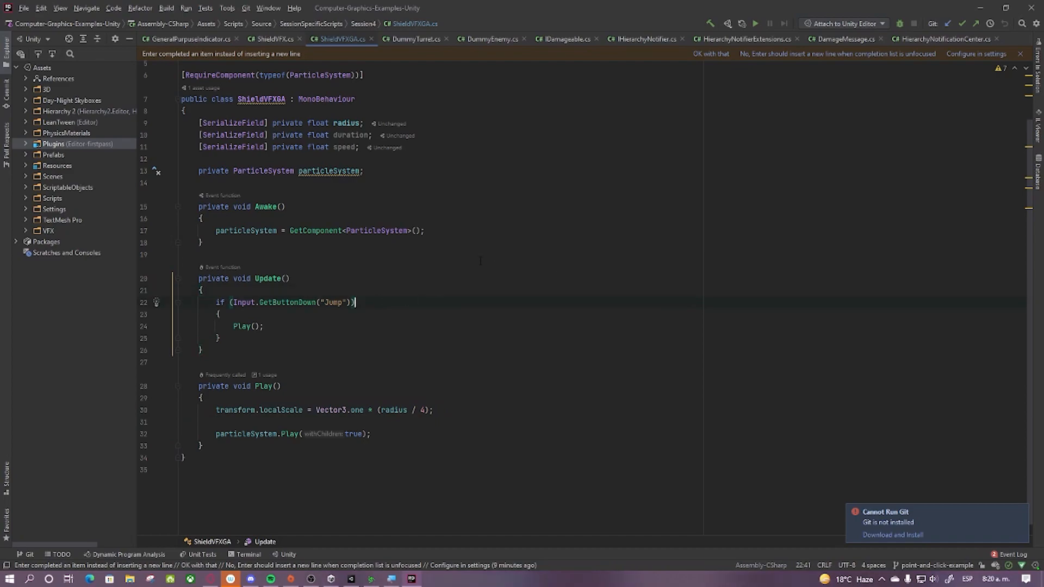
Step: Return to Unity and examine the Shield particle system's Duration, Start Lifetime, burst Time and Simulation Speed settings
left_click(977, 10)
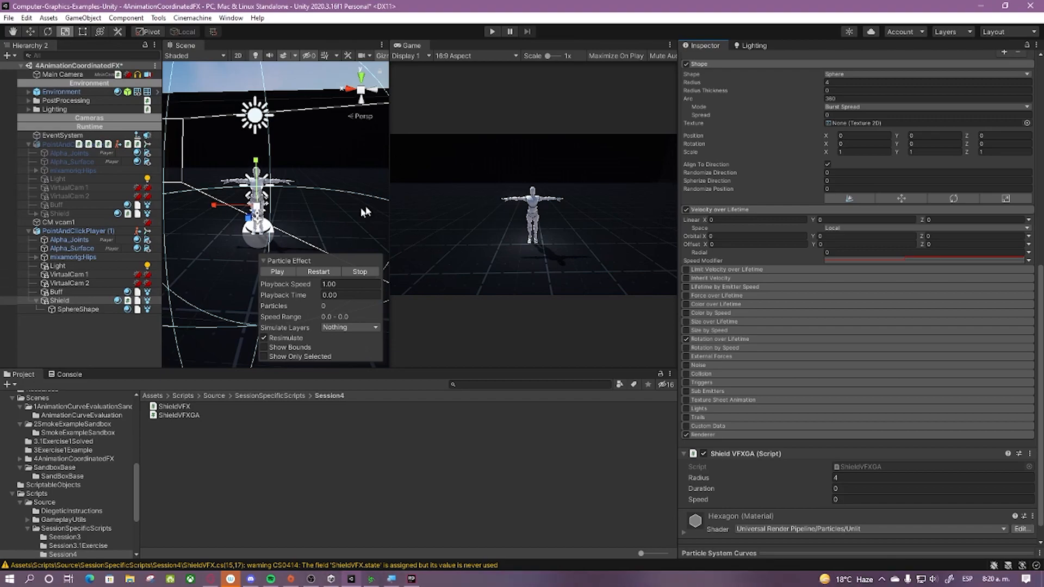
scroll(811, 235, "up", 10)
left_click(851, 180)
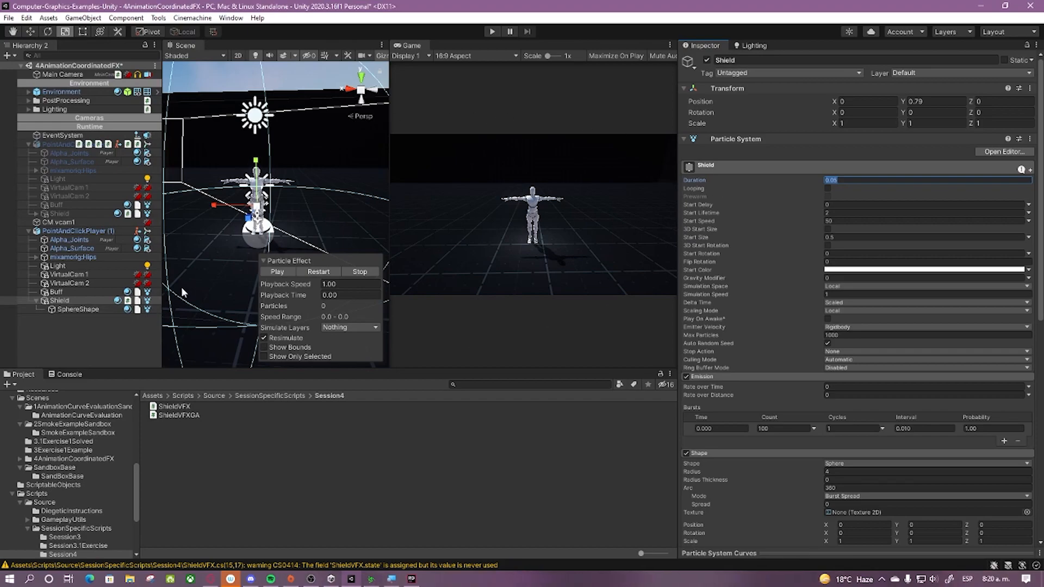
left_click(848, 213)
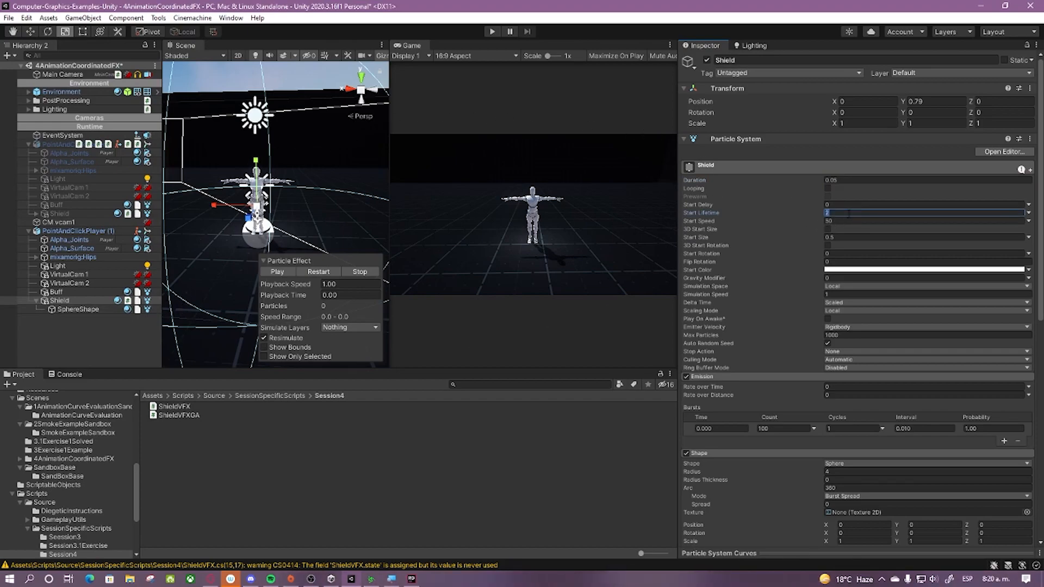
key("alt")
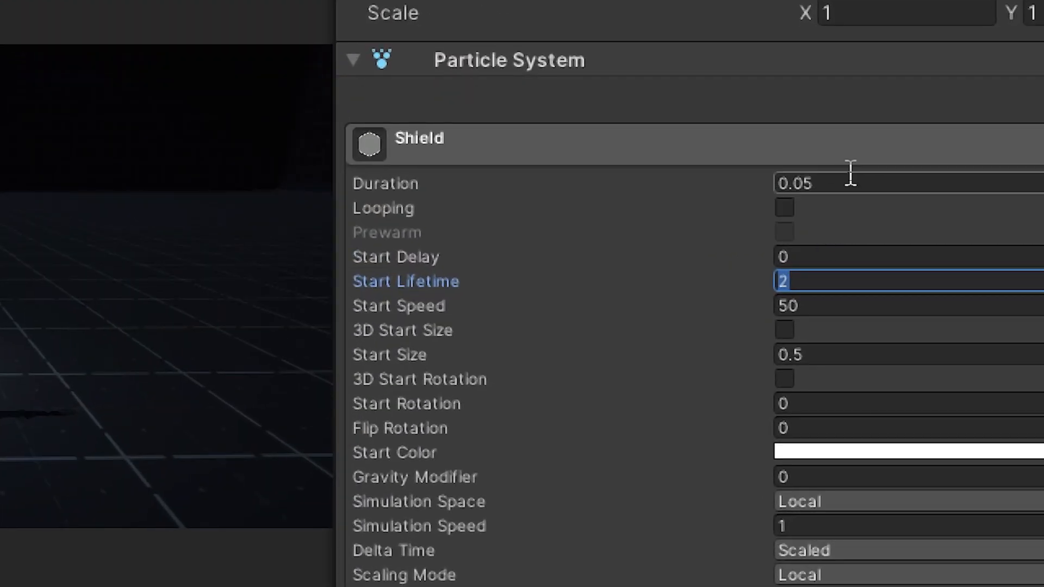
left_click(850, 180)
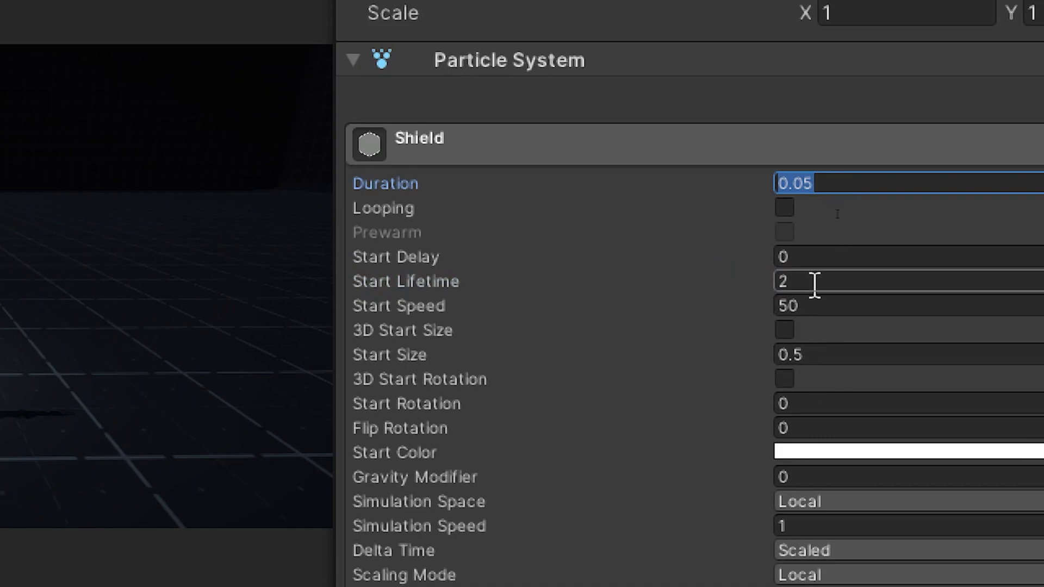
left_click(844, 183)
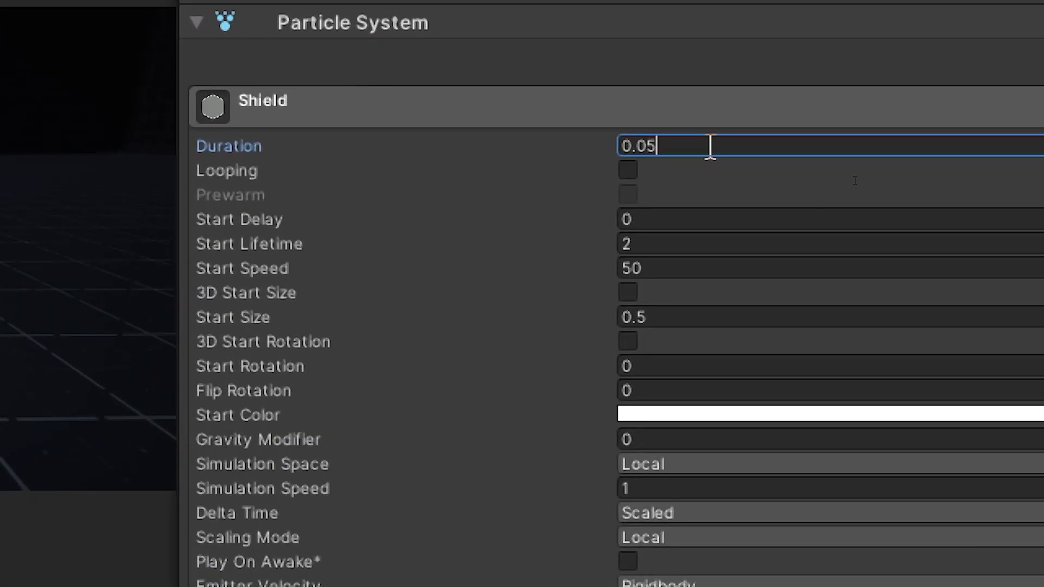
left_click(670, 243)
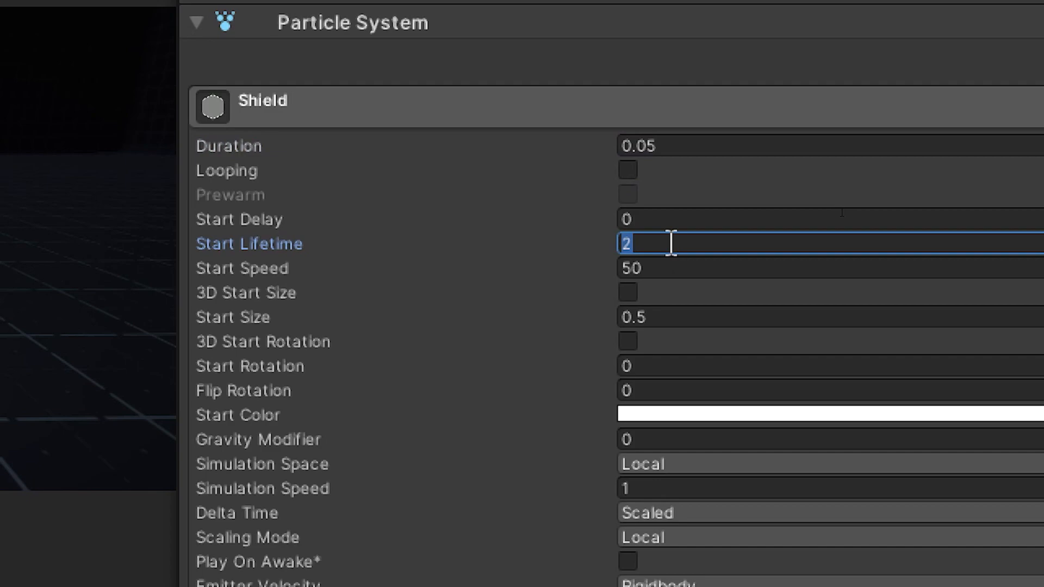
left_click(653, 243)
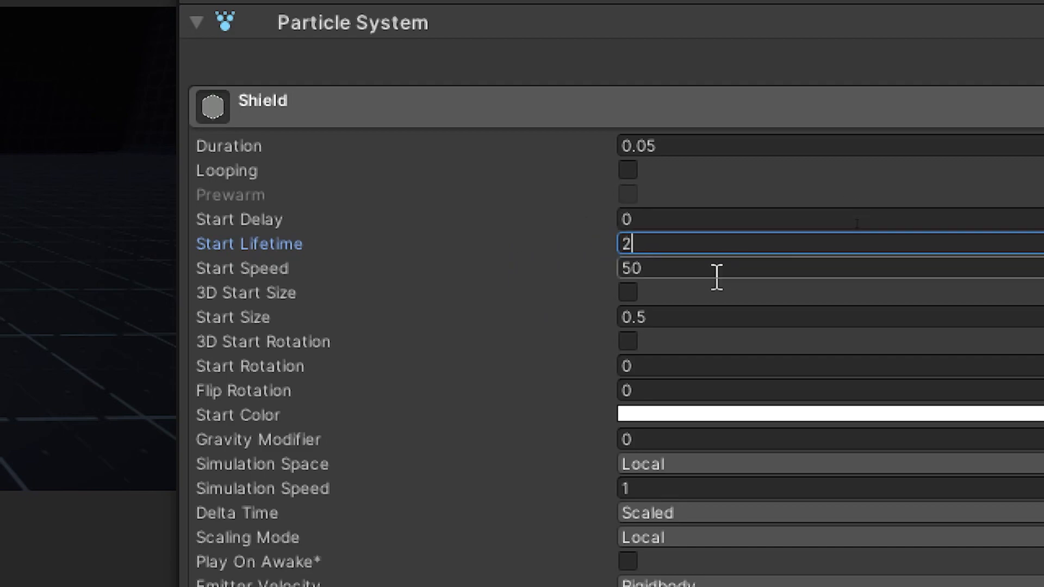
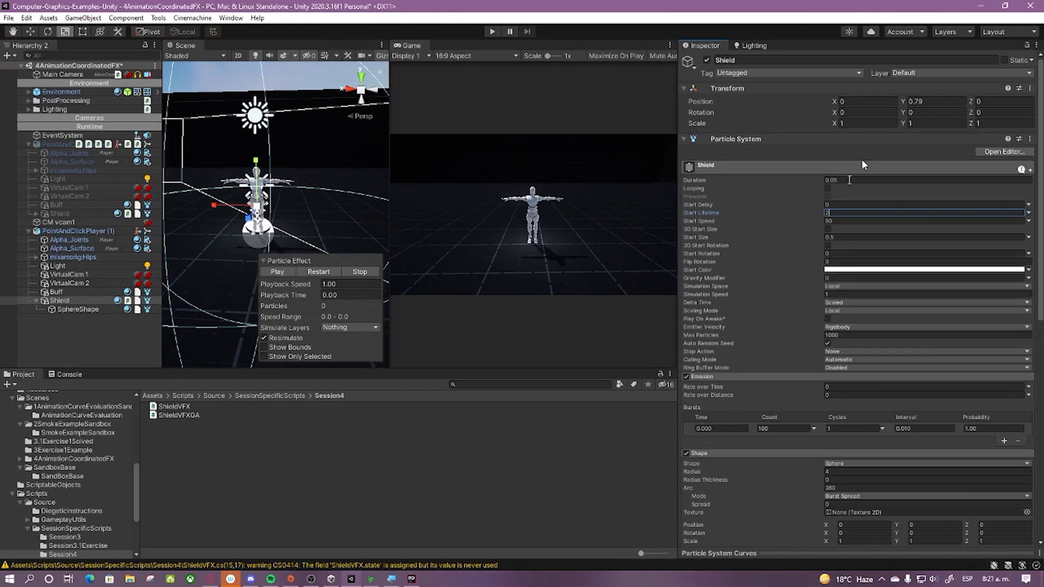
left_click(849, 180)
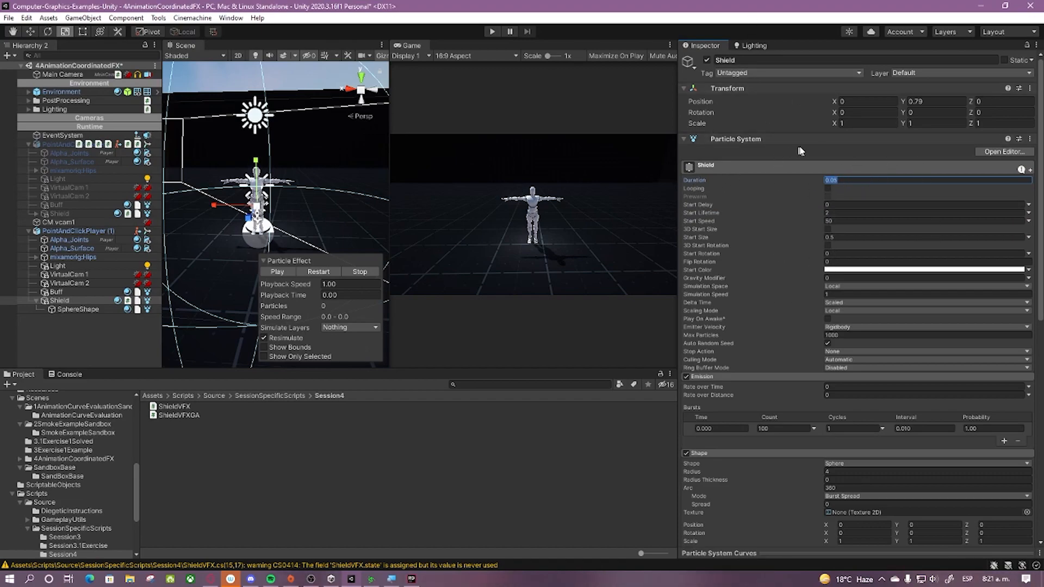
left_click(701, 429)
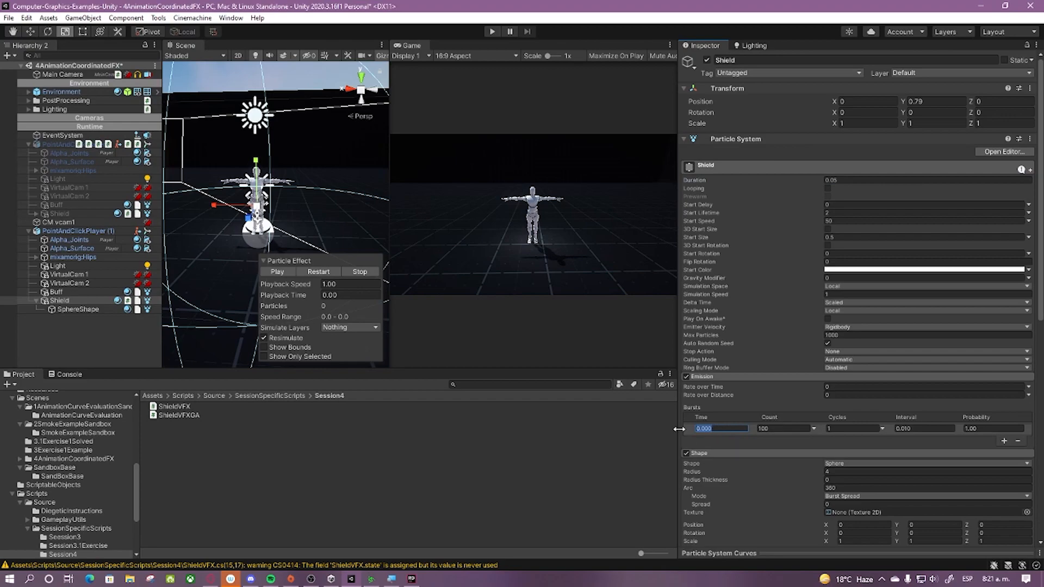
left_click(839, 212)
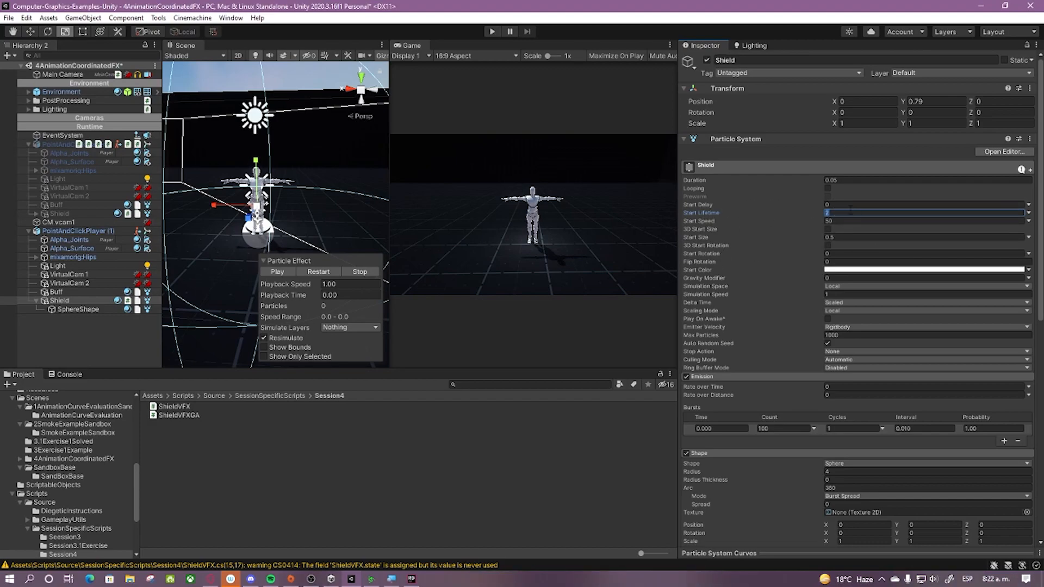
left_click(848, 294)
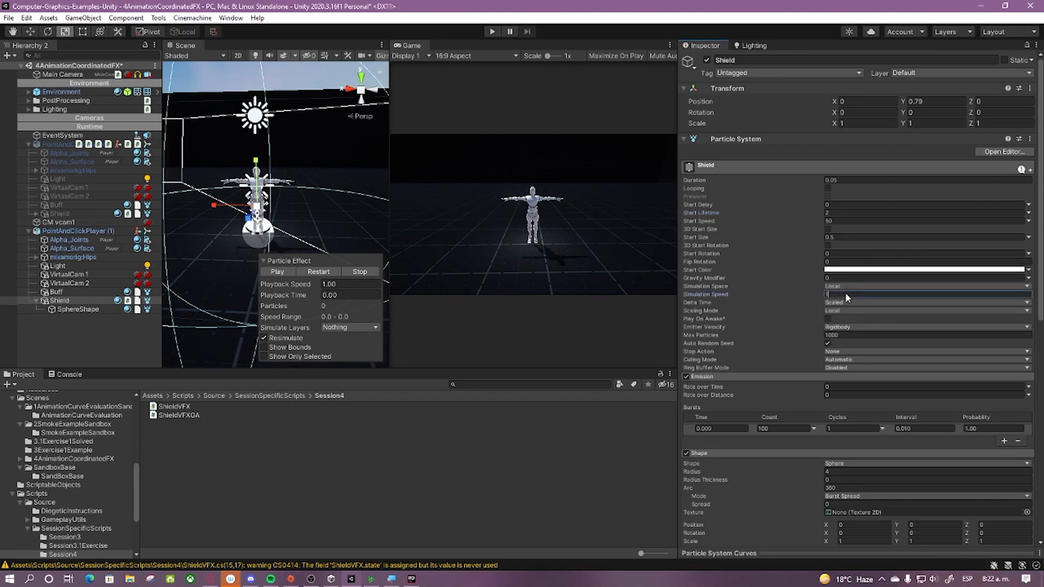
left_click(782, 48)
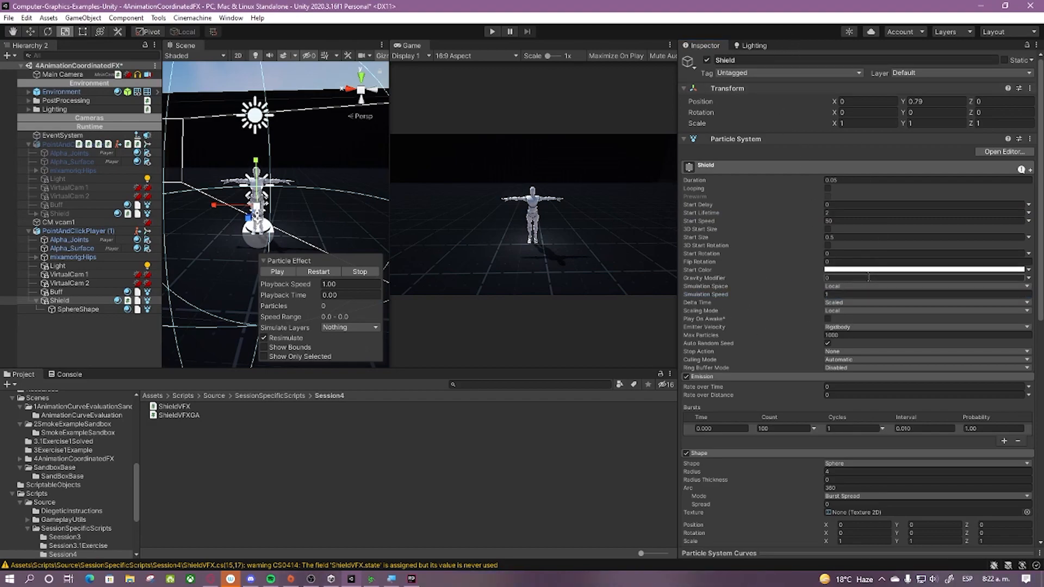
Step: Preview the Shield particle effect with Simulation Speed 0.5 and return the Simulation Speed to 1
left_click(834, 294)
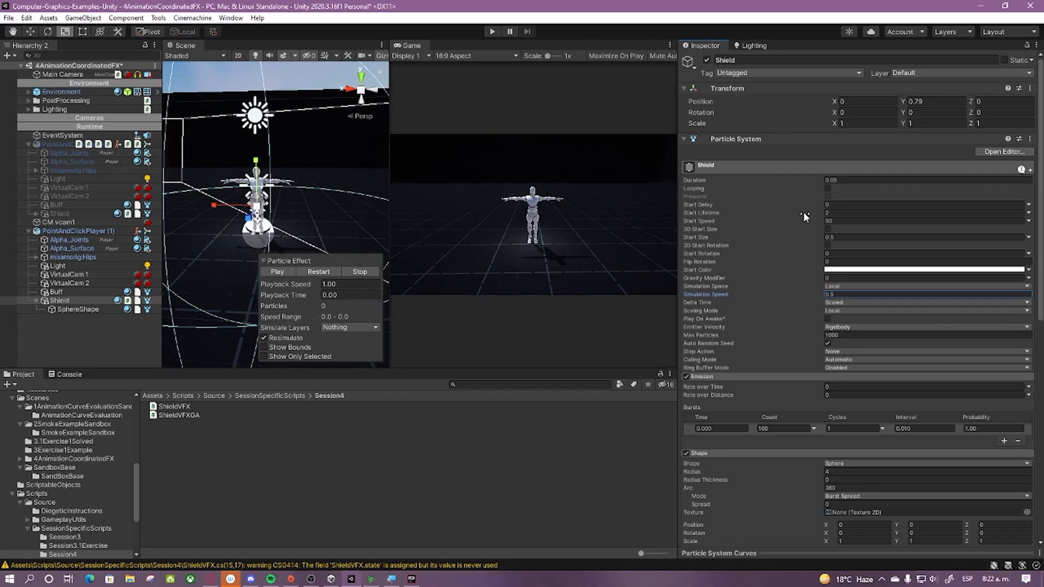
left_click(828, 212)
left_click(324, 274)
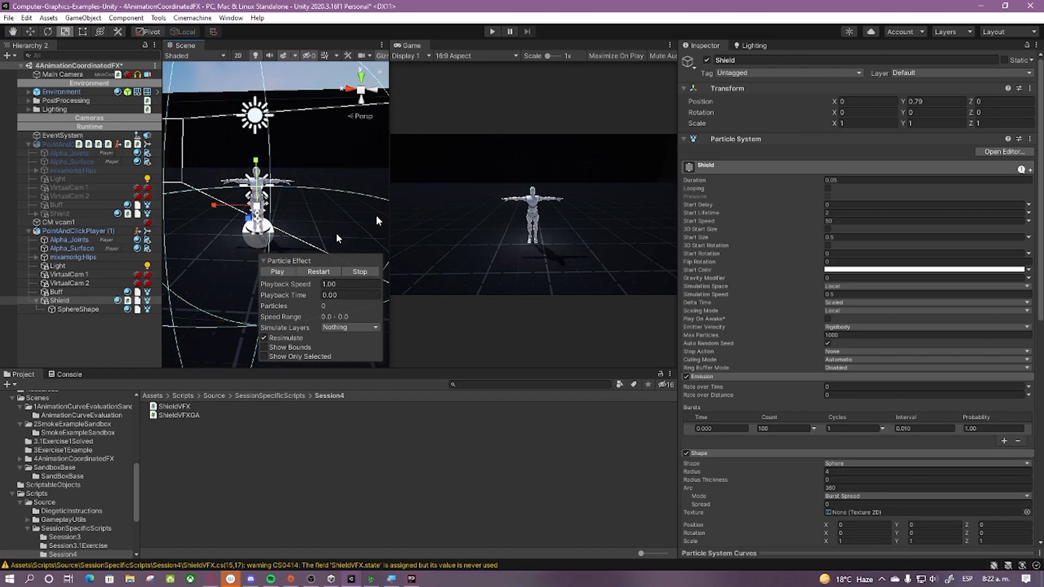
left_click(842, 294)
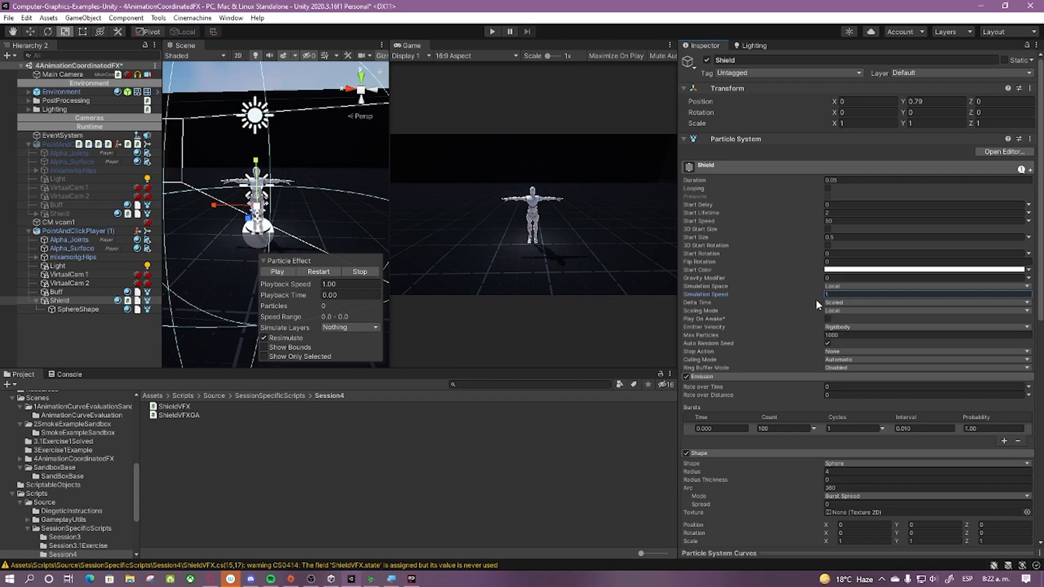
Step: Set Duration to 1 and Speed to 1 in the Shield object's Shield VFXGA script component
left_click(60, 300)
scroll(840, 389, "down", 6)
scroll(840, 389, "down", 1)
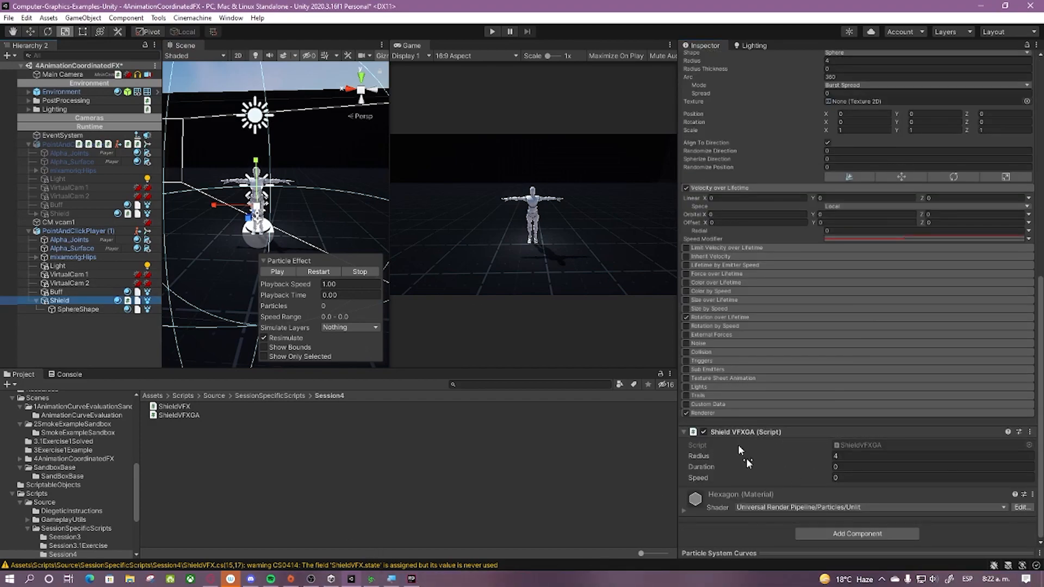
left_click(696, 468)
left_click(697, 479)
left_click(849, 466)
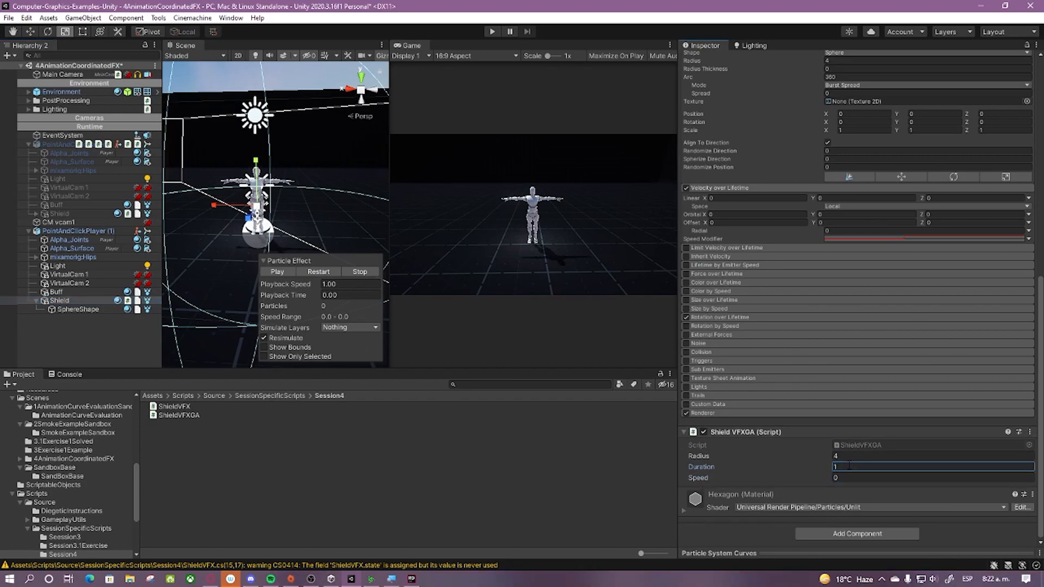
left_click(858, 478)
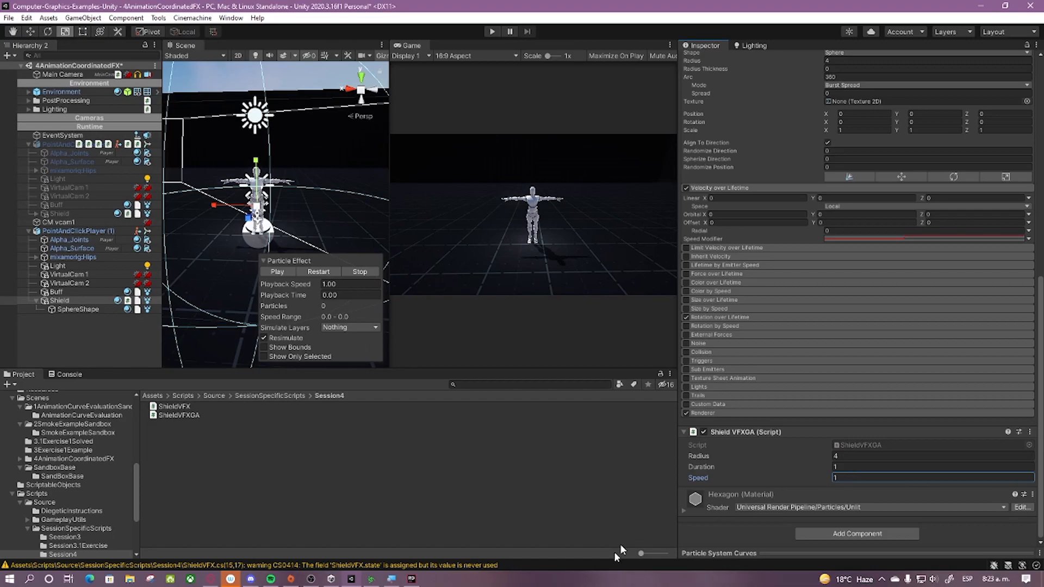
Step: Switch to Rider and start the comment "//duracion deseada" on the empty line in ShieldVFXGA's Play method
left_click(411, 578)
scroll(454, 303, "up", 2)
scroll(381, 353, "down", 2)
left_click(295, 412)
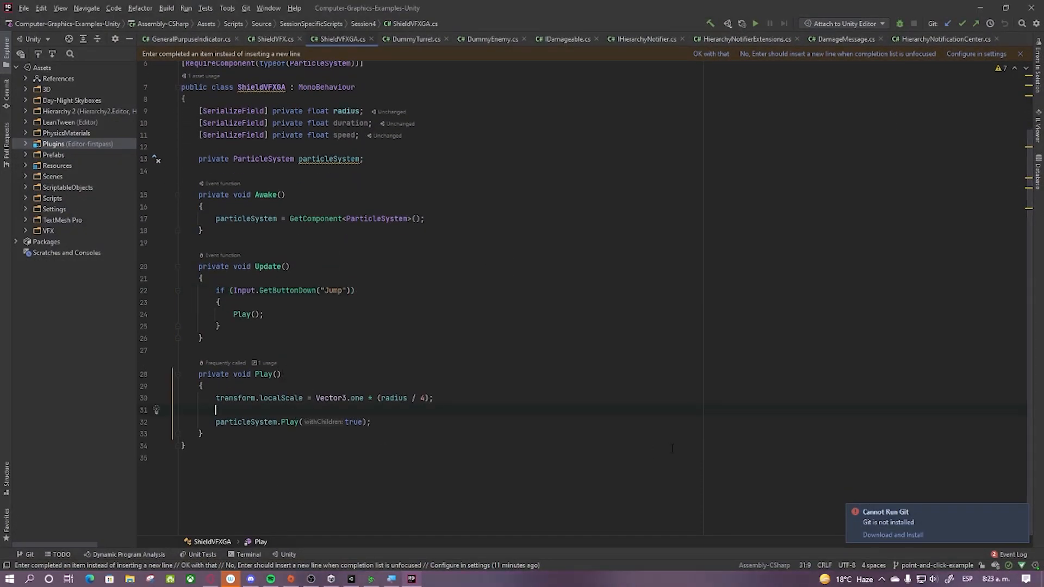
type("//")
type("uraciondeseada")
key("Left")
key("Left")
key("Left")
key("Left")
key("Left")
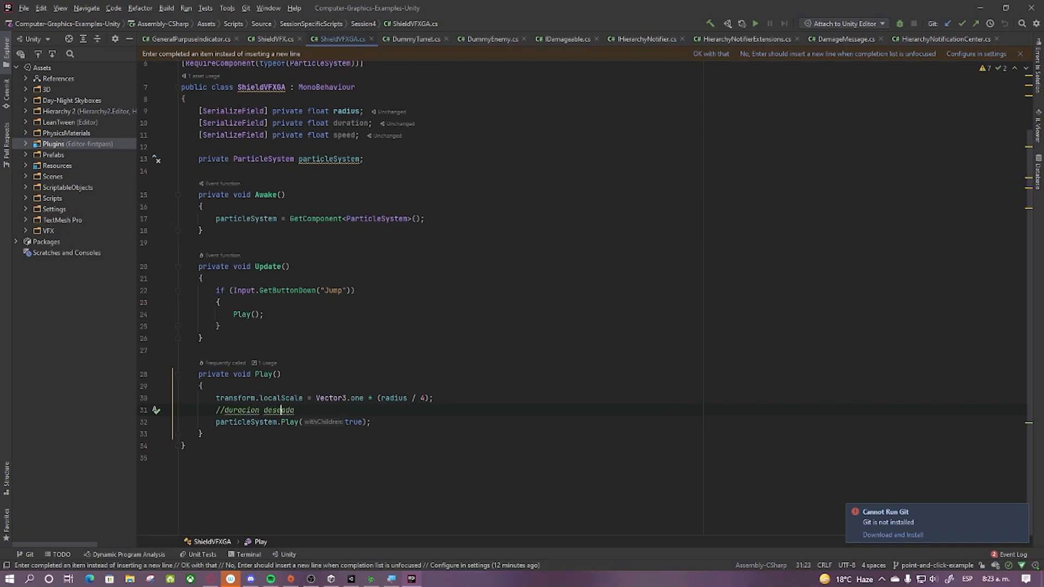
key("Right")
key("Left")
Step: Complete the comment in the Play method with "= lifetime * velocidad"
type("= lifetime")
type("* velocid")
key("ctrl+shift+Left")
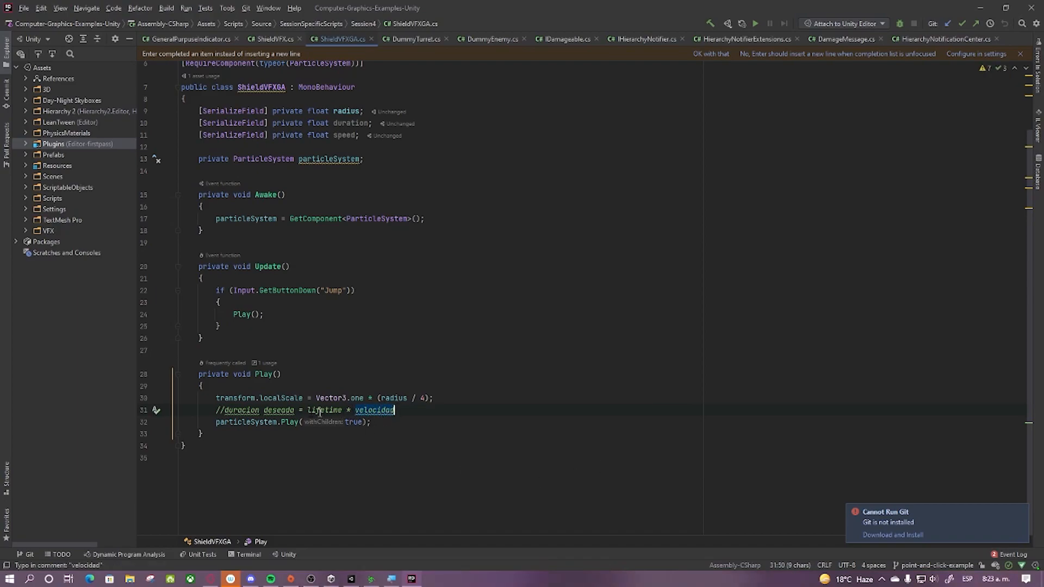
Step: Insert "/lifetime" directly after "duracion deseada" in the formula comment
left_click(295, 410)
type("/")
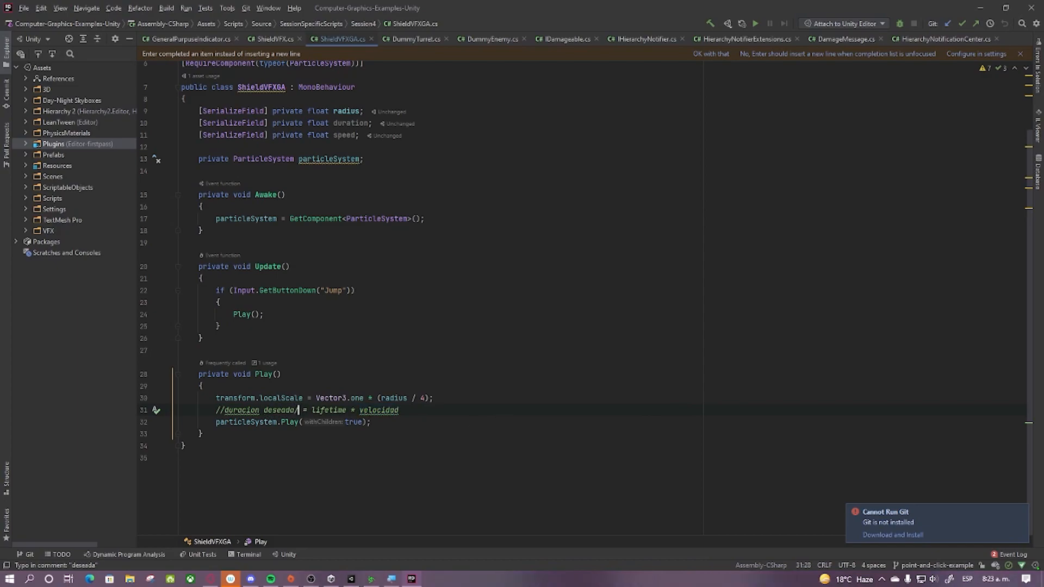
type("duracio")
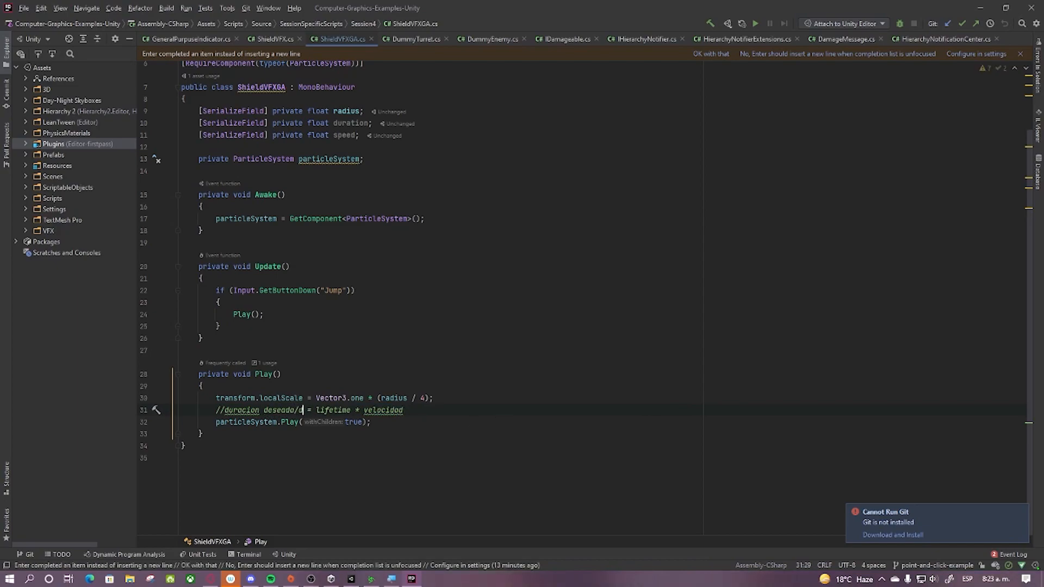
type("n")
key("BackSpace")
key("BackSpace")
key("BackSpace")
key("BackSpace")
key("BackSpace")
key("BackSpace")
key("BackSpace")
key("BackSpace")
type("lifetime")
Step: Remove "lifetime *" after the equals sign so the comment reads "//duracion deseada/lifetime = velocidad"
key("Right")
key("Right")
key("Right")
key("ctrl+shift+Right")
key("BackSpace")
key("Delete")
key("Delete")
Step: Add an empty line between the formula comment and the particleSystem.Play call, and enlarge the editor text
left_click(471, 403)
left_click(454, 416)
key("Return")
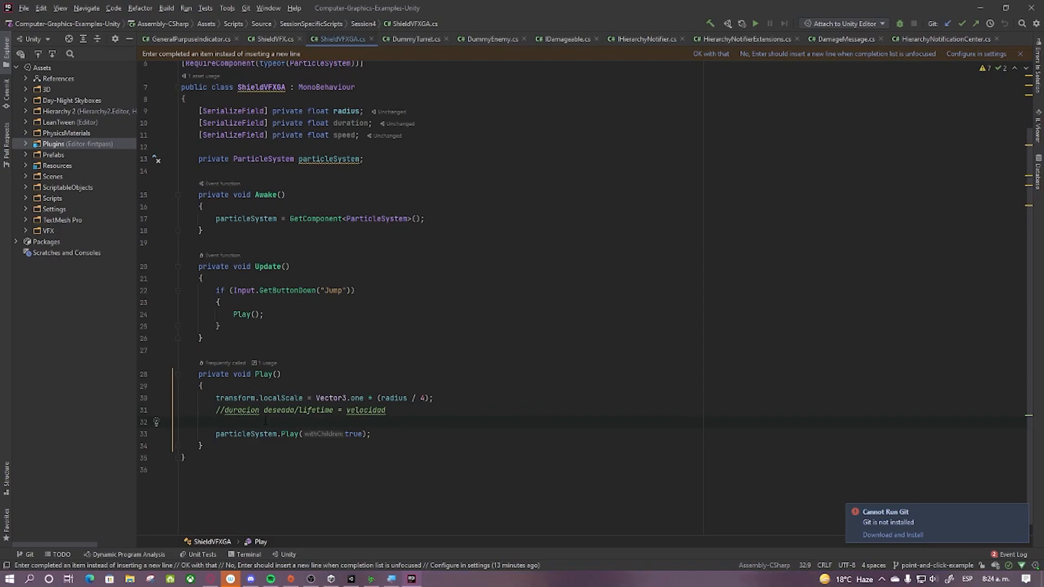
scroll(264, 421, "up", 8, "ctrl")
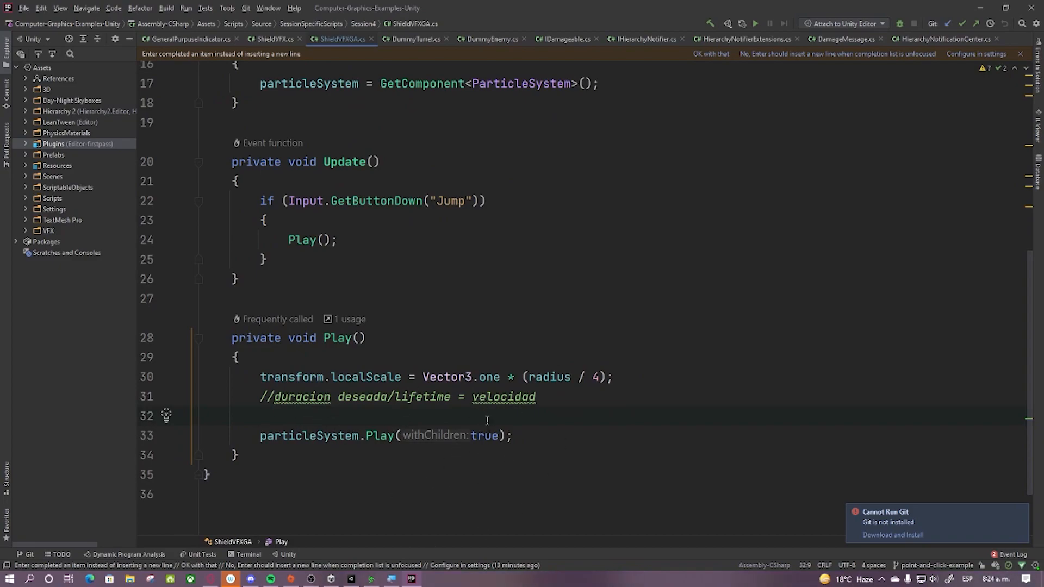
scroll(450, 424, "up", 5)
scroll(500, 258, "down", 3)
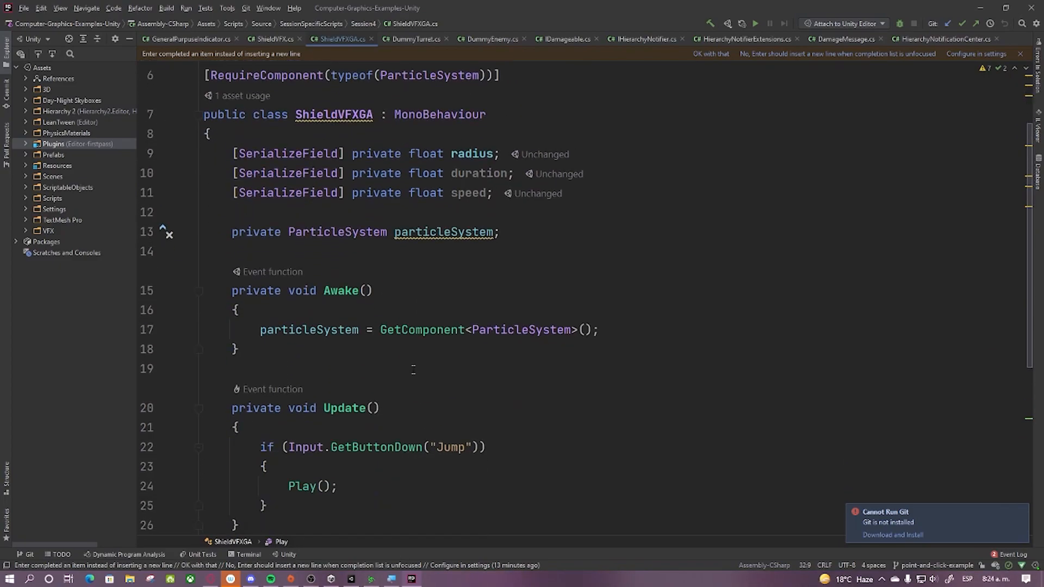
scroll(500, 258, "down", 3)
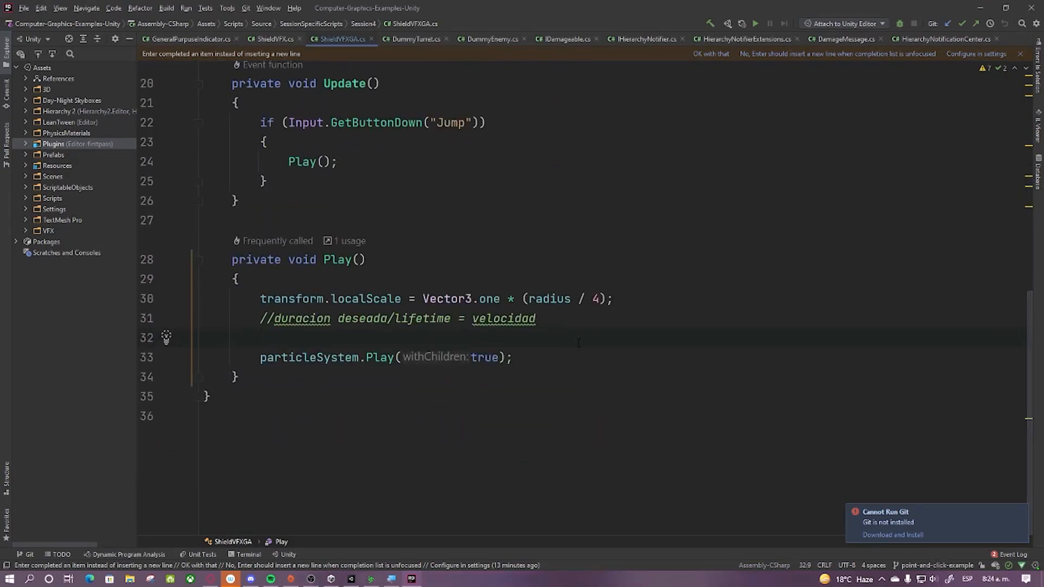
type("par")
key("Return")
type(".dura")
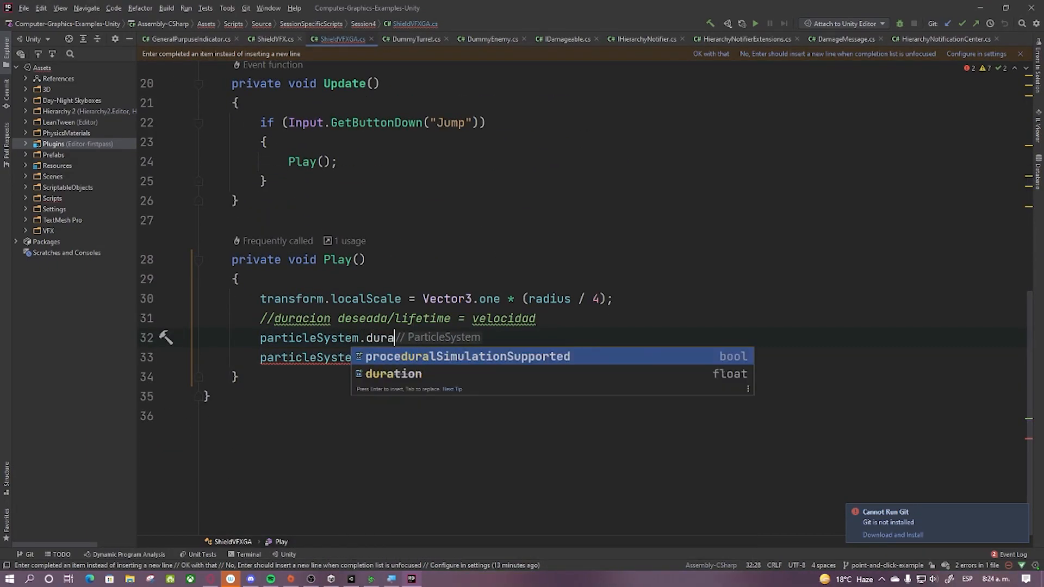
key("Down")
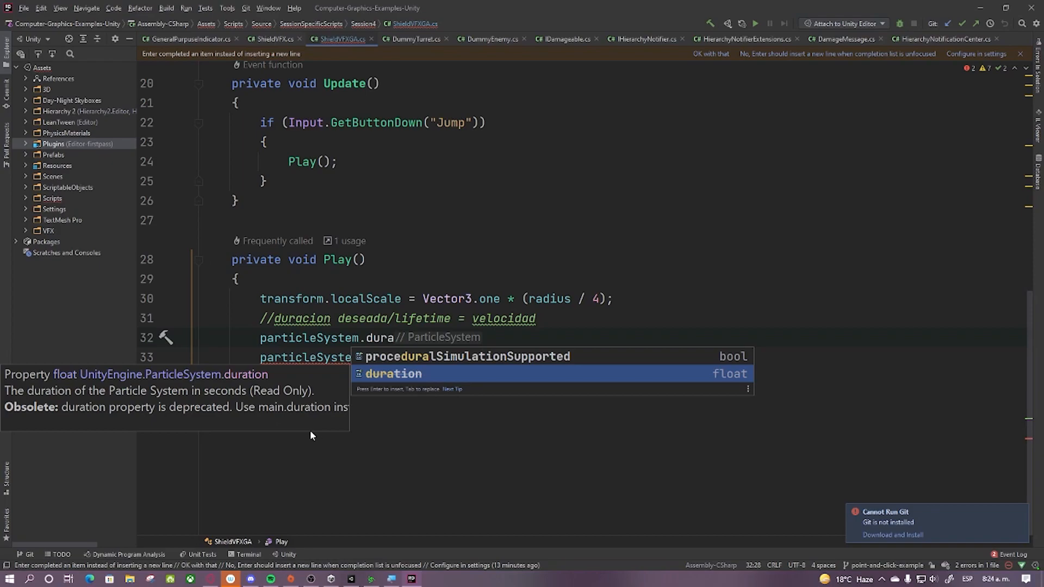
left_click(502, 280)
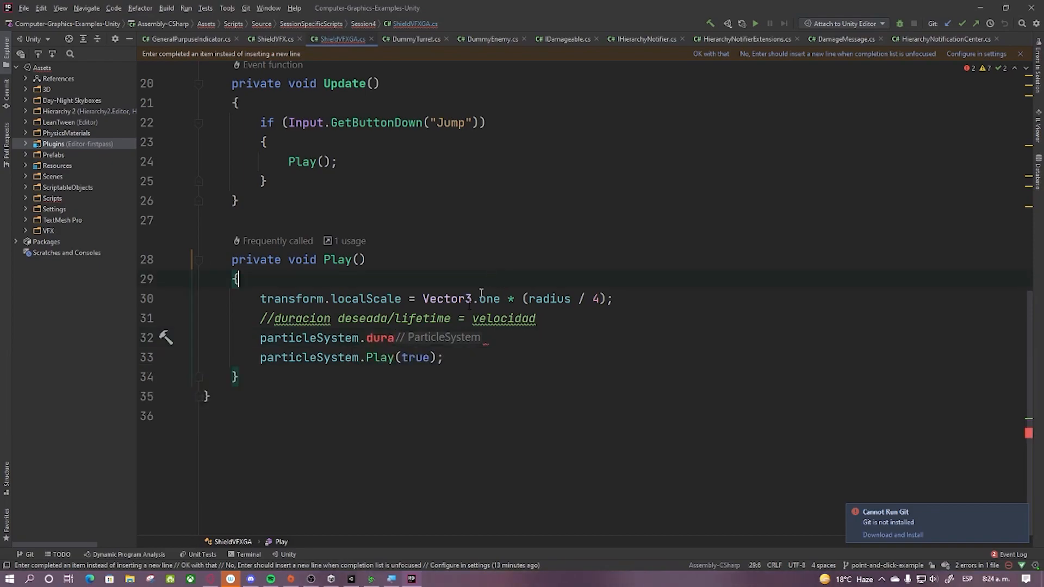
left_click_drag(396, 338, 260, 337)
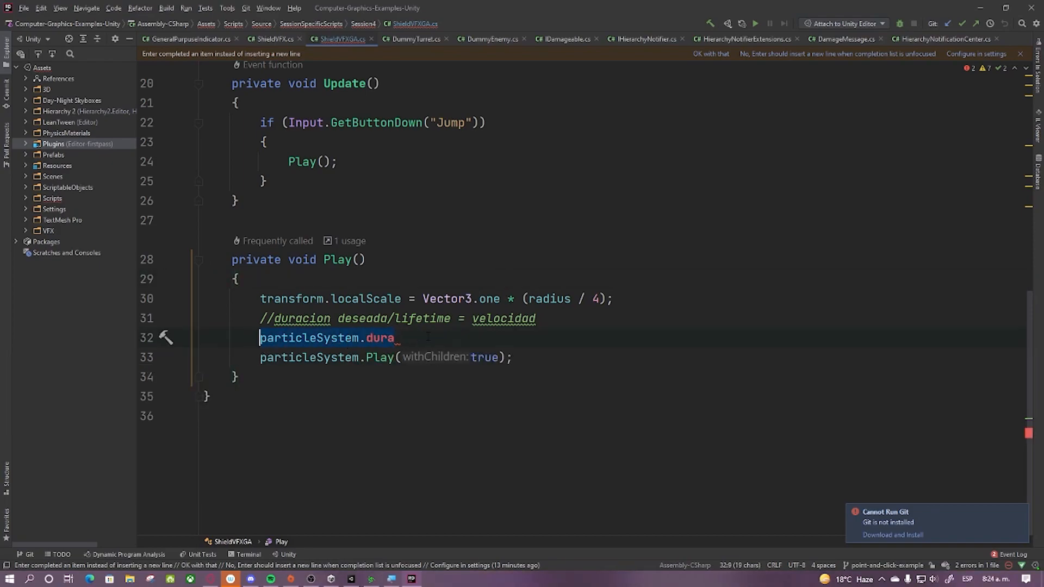
key("BackSpace")
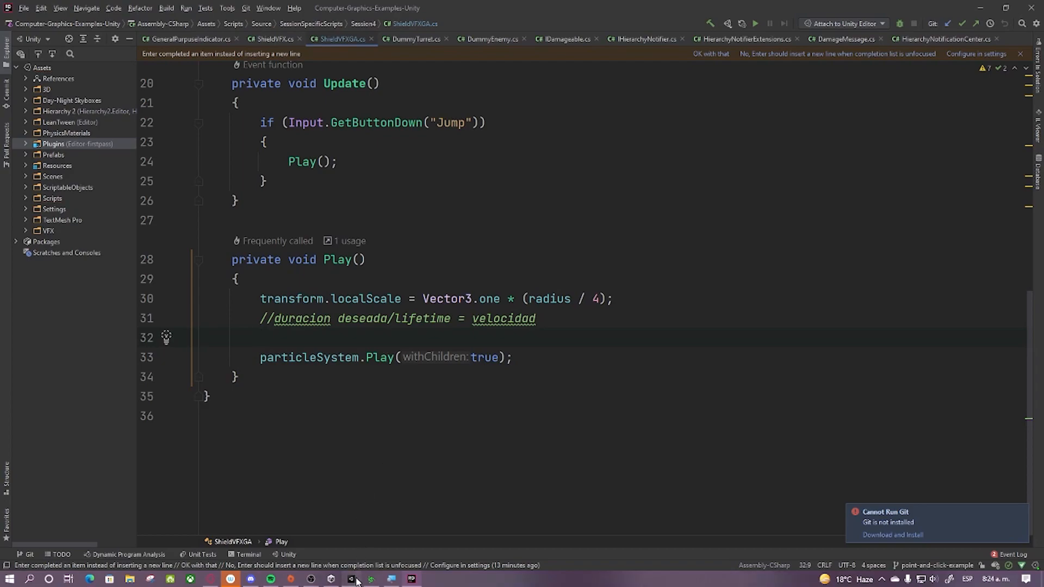
Step: Switch to Unity and examine how the Shield particle system is divided into its main, Emission, Shape and other modules
left_click(354, 579)
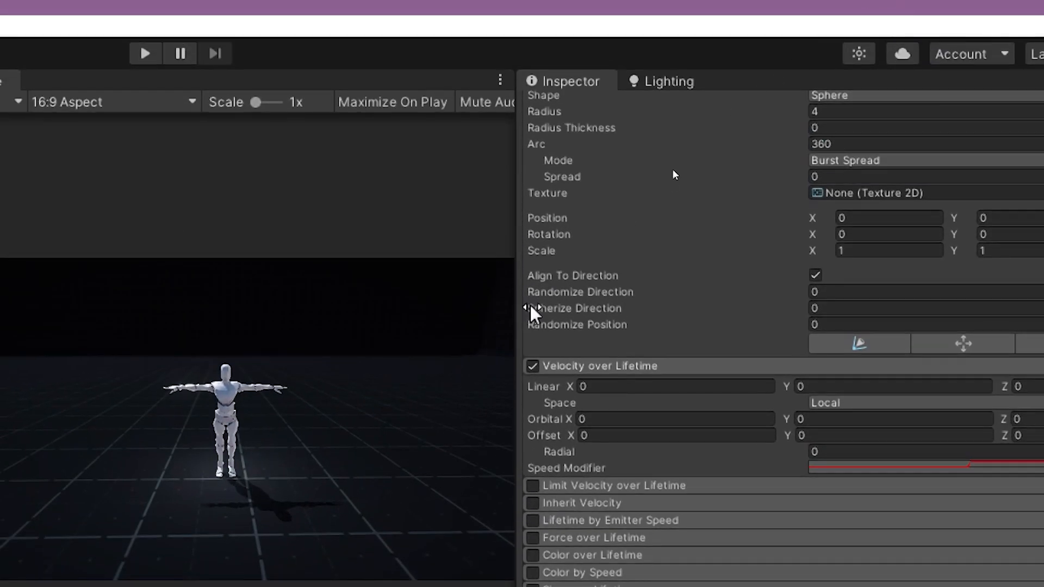
scroll(757, 200, "up", 10)
left_click(626, 279)
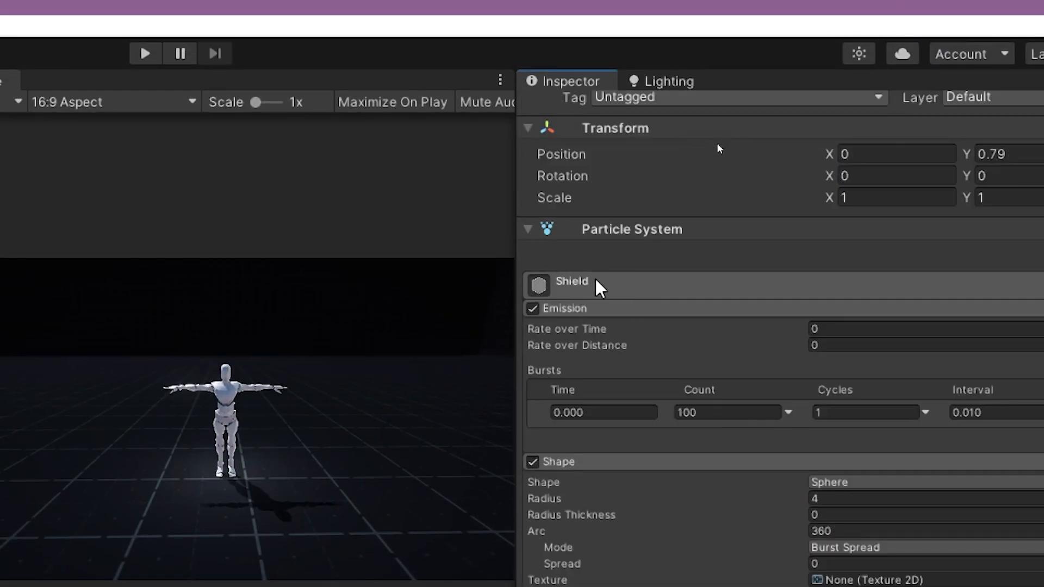
left_click(625, 278)
scroll(652, 345, "down", 6)
scroll(729, 93, "up", 6)
scroll(831, 391, "down", 3)
scroll(835, 341, "down", 3)
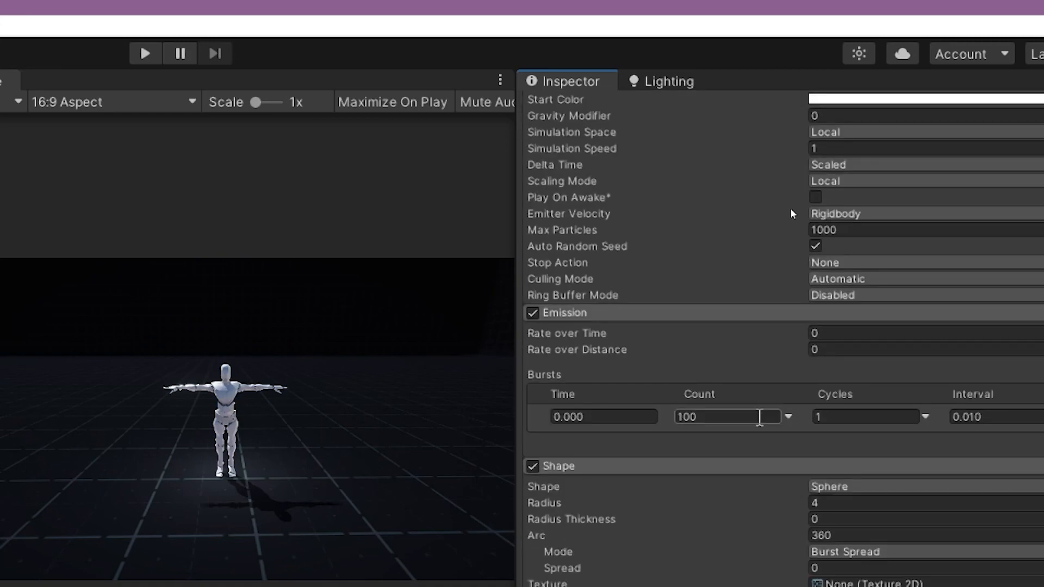
left_click(823, 334)
left_click(832, 350)
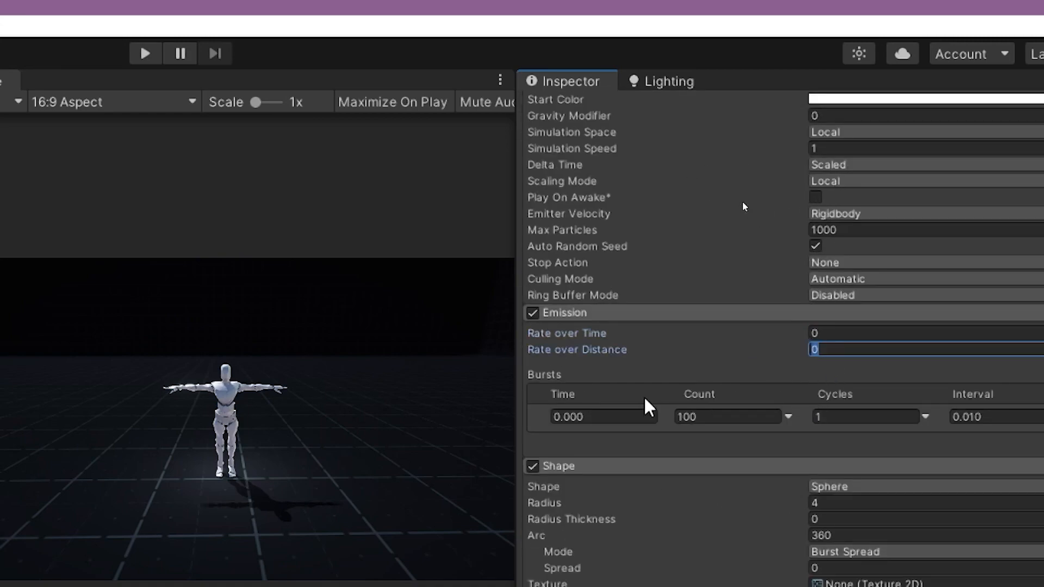
left_click(541, 421)
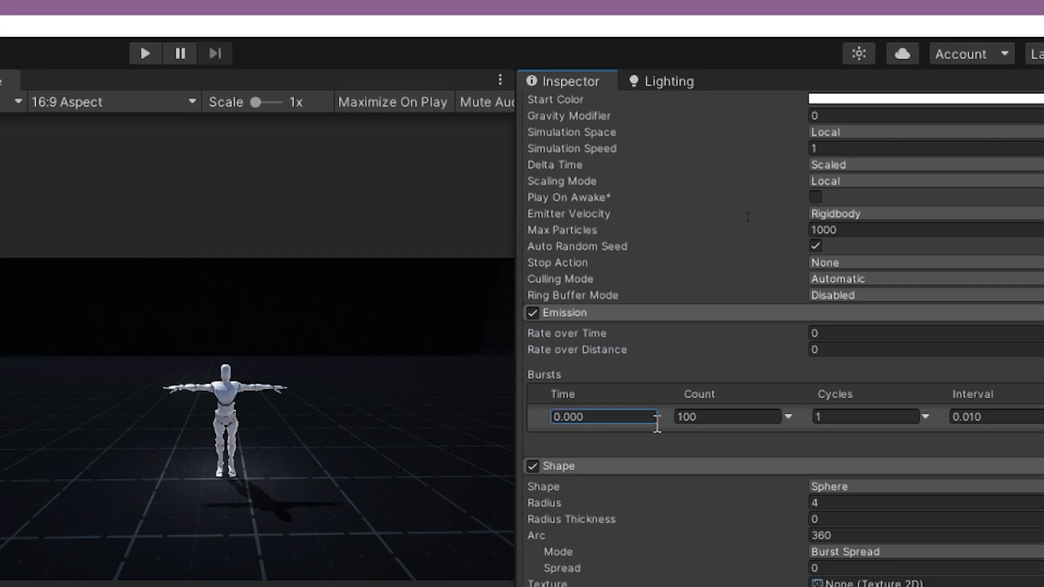
left_click(629, 314)
scroll(676, 431, "down", 3)
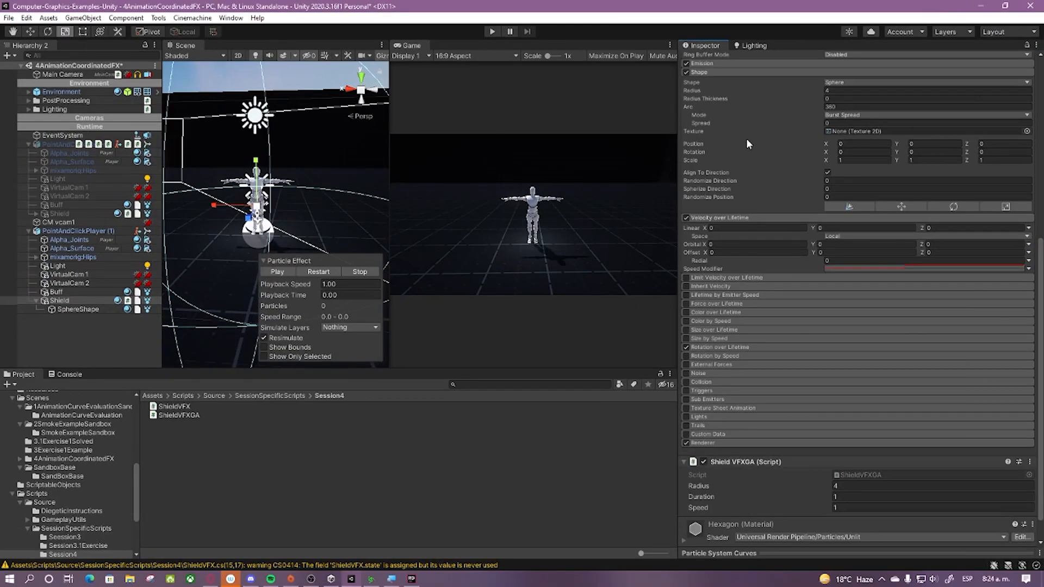
Step: Switch to Rider and insert two blank lines above the RequireComponent attribute in ShieldVFXGA
left_click(412, 578)
scroll(423, 275, "up", 5)
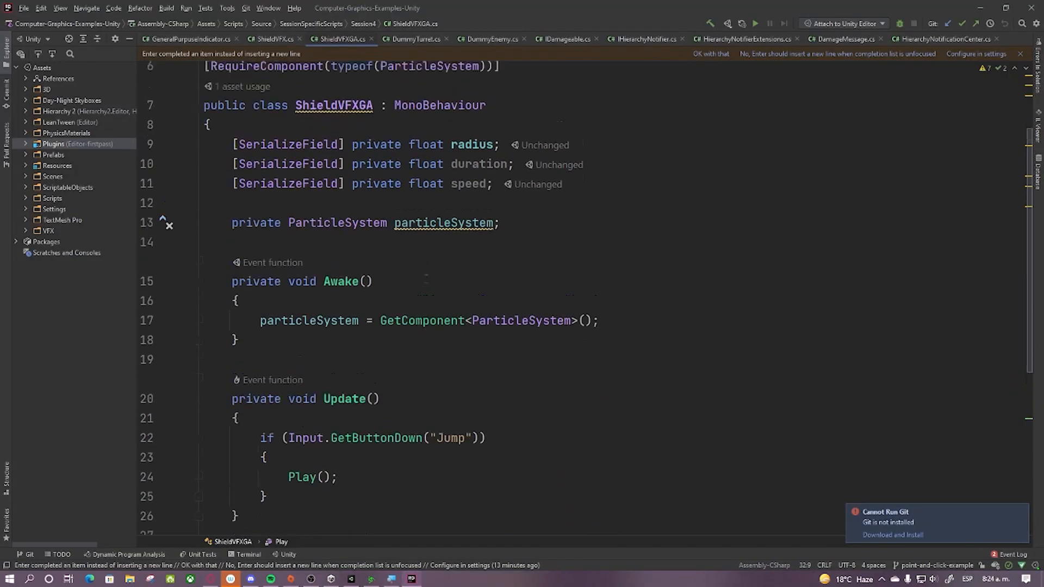
scroll(424, 275, "up", 2)
key("super")
left_click(524, 212)
scroll(532, 275, "down", 2, "ctrl")
left_click(337, 142)
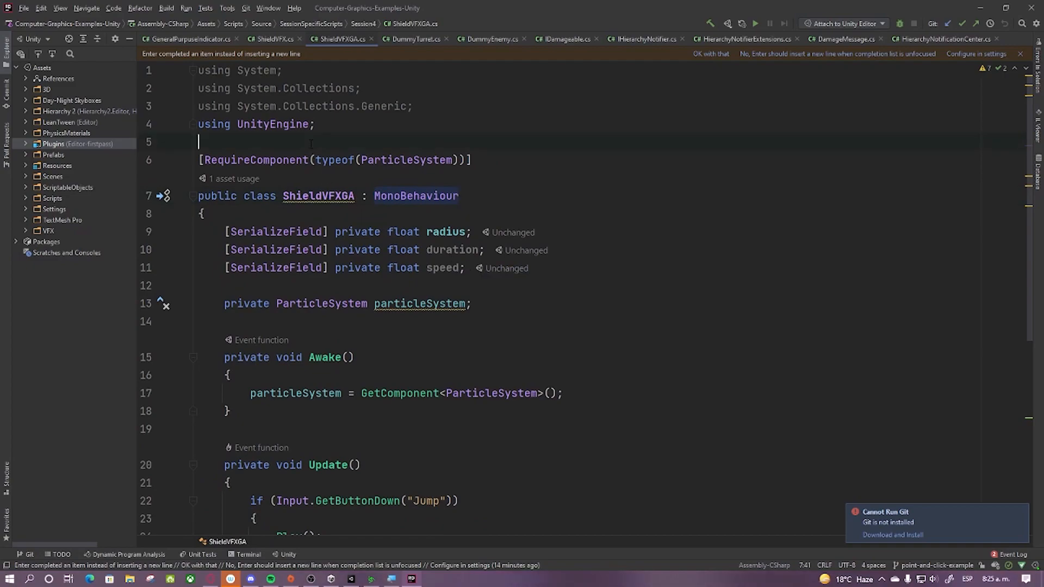
key("Return")
key("Return")
key("Up")
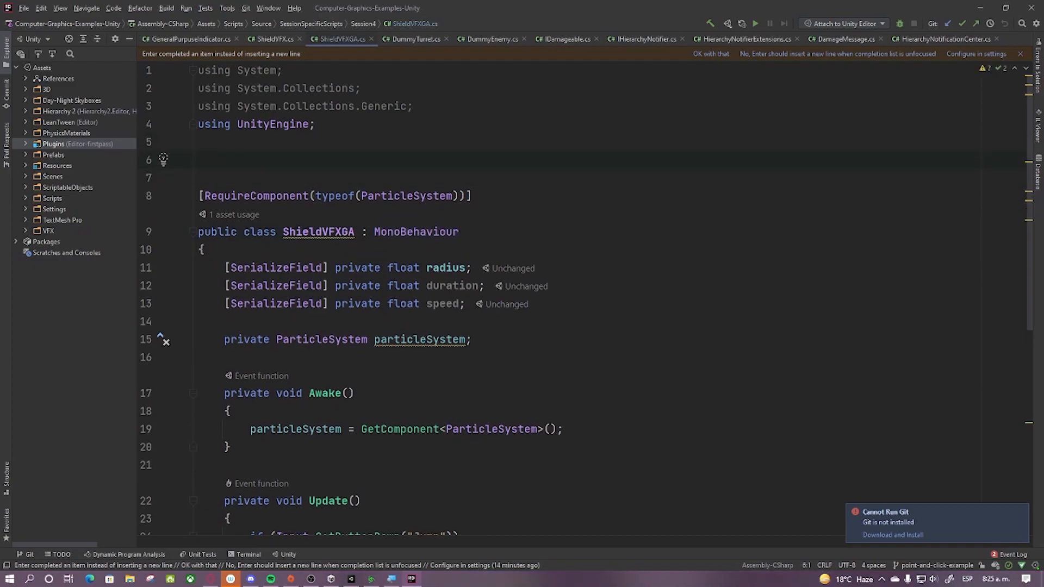
Step: Declare an empty public struct named MySrtruct above the ShieldVFXGA class
type("publ")
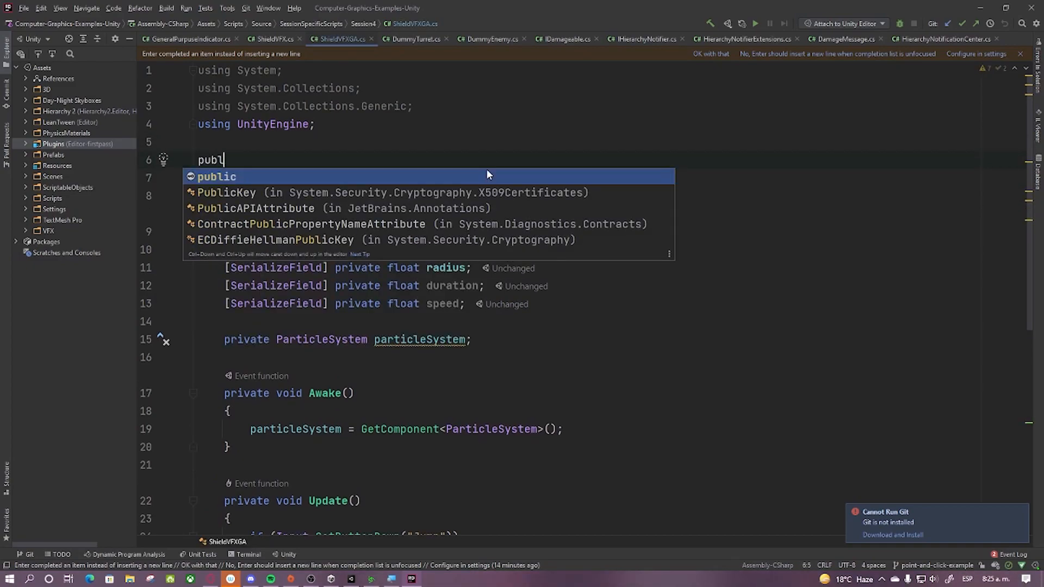
type("ic struct ")
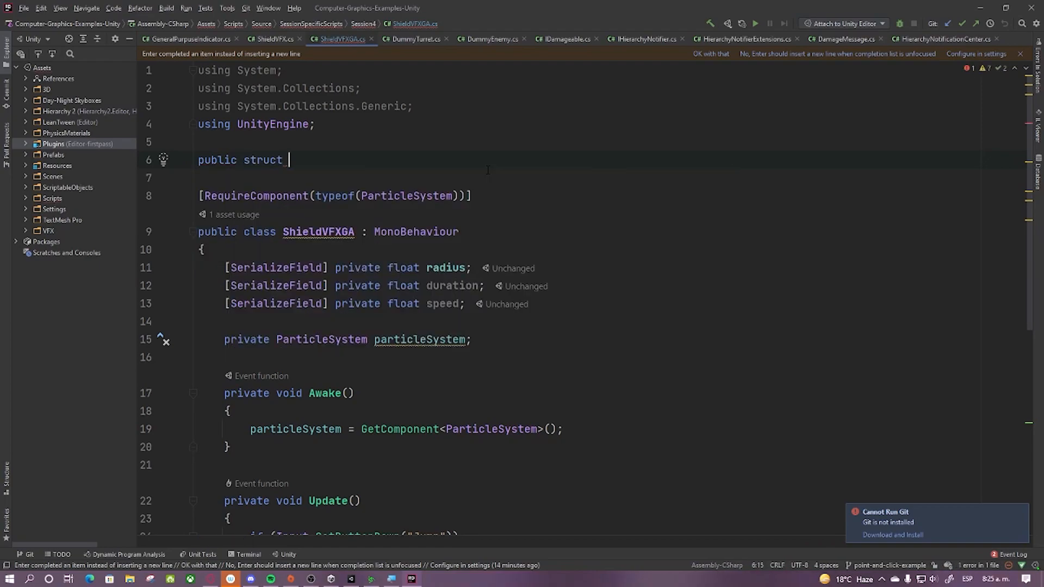
type("MySrtruct")
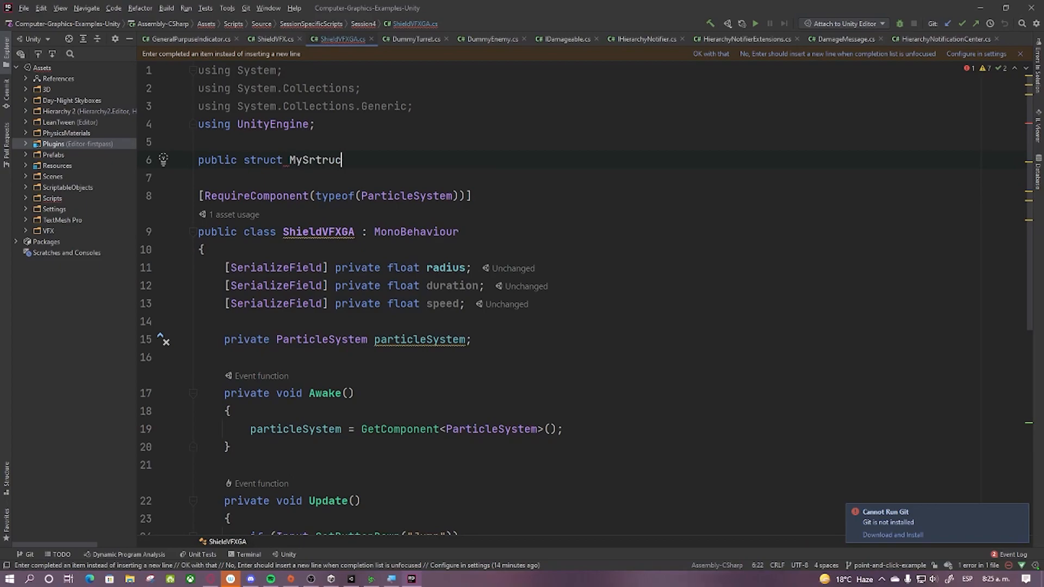
key("Return")
type("{")
key("Return")
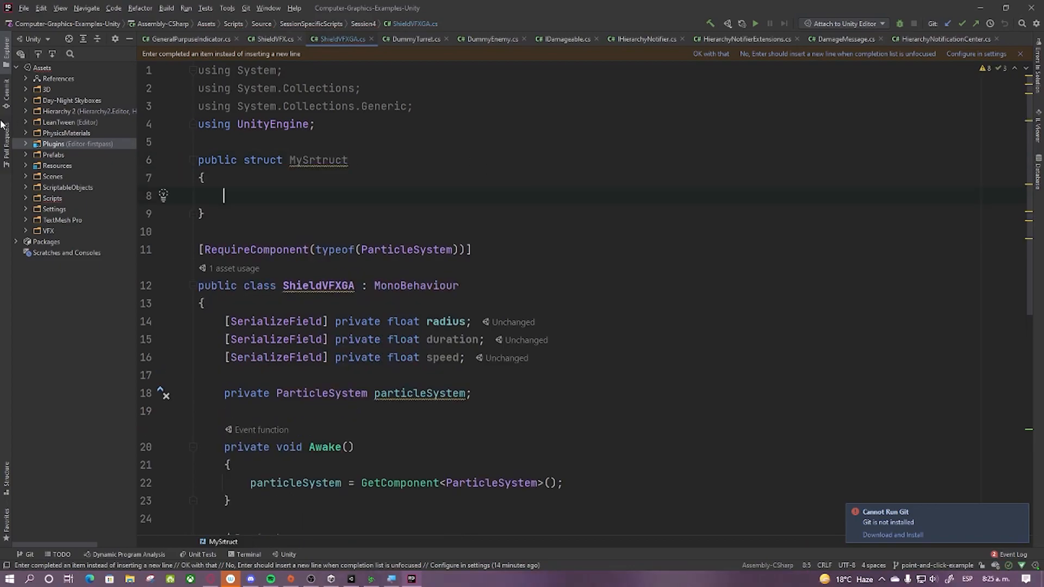
scroll(328, 138, "down", 2)
scroll(329, 138, "up", 2)
left_click(269, 160)
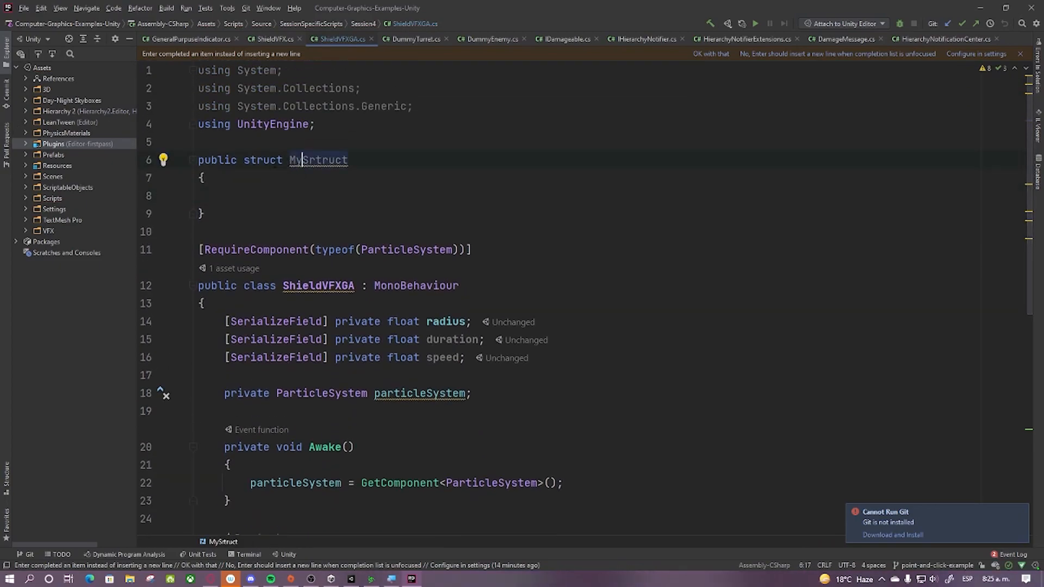
left_click_drag(289, 160, 348, 160)
left_click(299, 142)
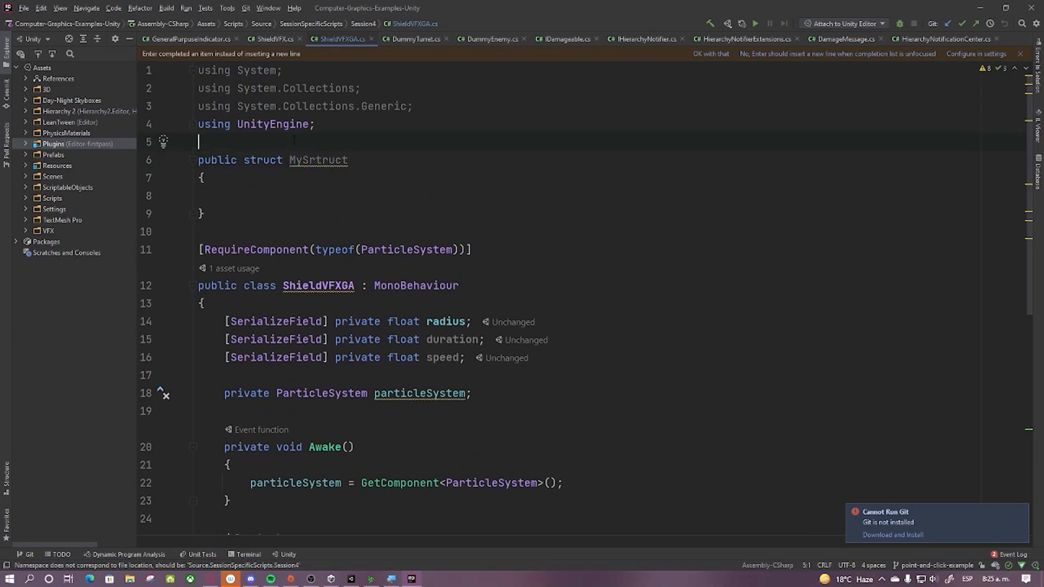
Step: Add the comment "//Class VS Struct" above the MySrtruct declaration, surrounded by blank lines
key("Return")
key("Return")
key("Up")
type("//")
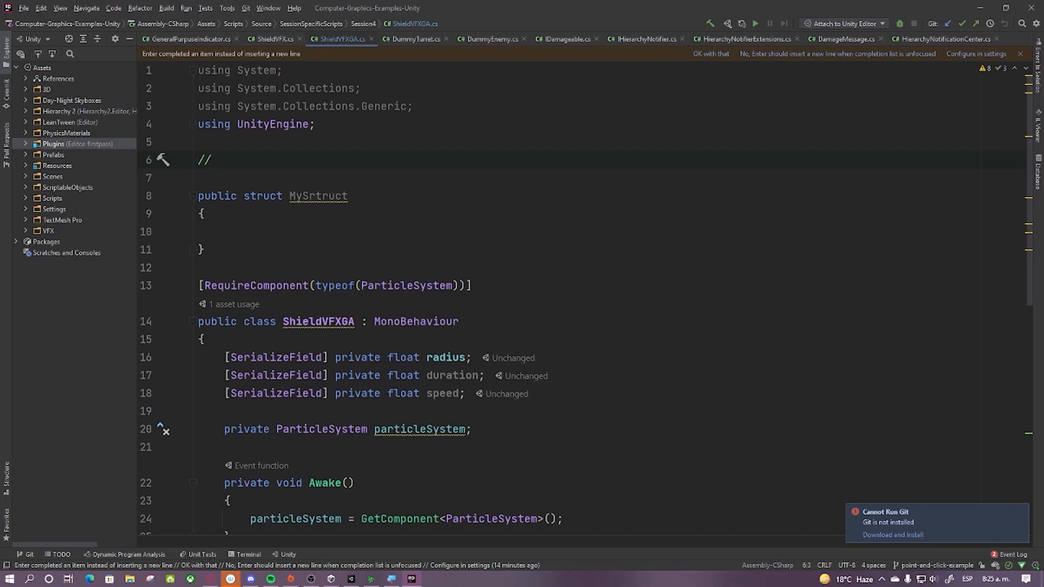
type("Clase VS Structu")
key("Left")
key("Left")
key("Left")
key("Left")
key("Left")
key("Left")
key("Left")
key("Left")
key("Left")
key("Left")
key("BackSpace")
type("s")
key("Right")
key("Right")
key("Right")
key("Right")
key("Right")
key("Right")
key("Right")
key("Right")
key("Right")
key("Right")
Step: Begin a second comment line with "//Por ref" and space Class, VS and Struct apart as column headings
key("Return")
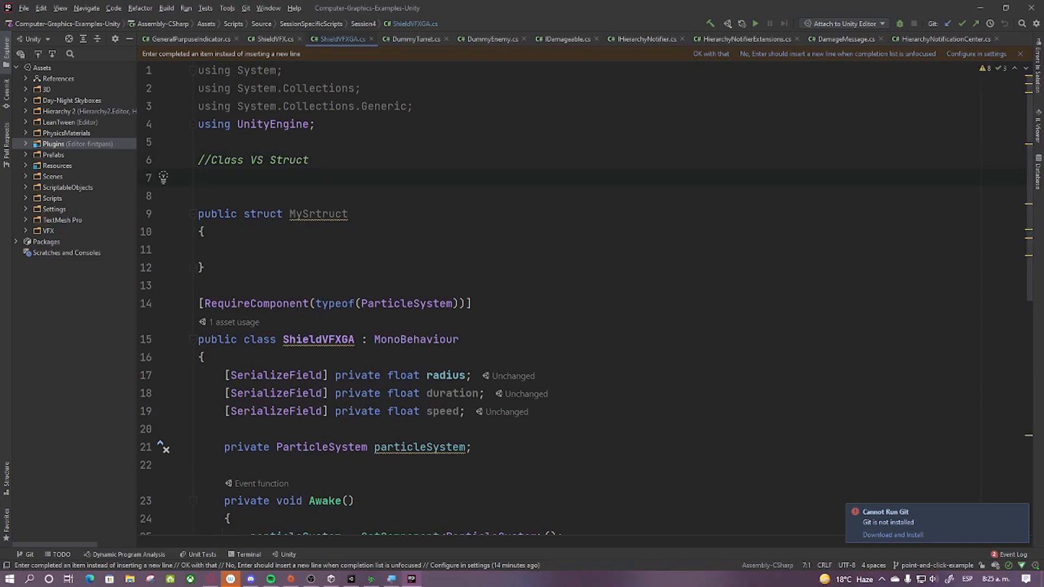
type("//Por refer")
key("BackSpace")
key("BackSpace")
key("Up")
key("Left")
key("Tab")
key("Tab")
key("Tab")
key("Right")
key("Right")
key("Right")
key("Tab")
key("Tab")
key("Tab")
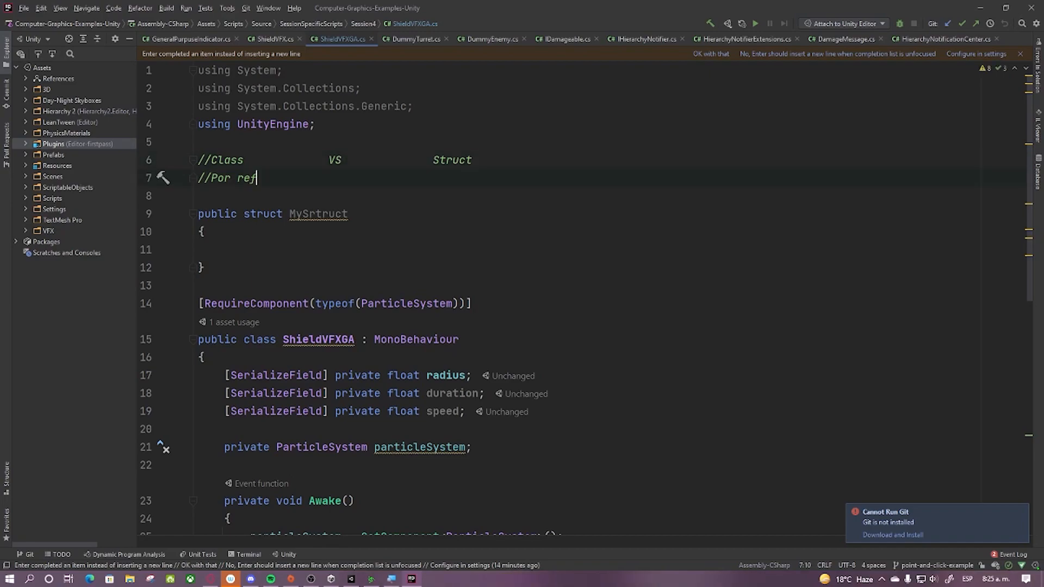
Step: Complete the second comment line as "//Por referencia" under Class and "Por Valor" aligned under Struct
type("rencia")
key("Tab")
key("Tab")
key("Tab")
key("Tab")
key("Tab")
type("por Valor")
key("Left")
key("Left")
key("Left")
key("Left")
key("Left")
key("Left")
key("Left")
key("Left")
key("BackSpace")
type("P")
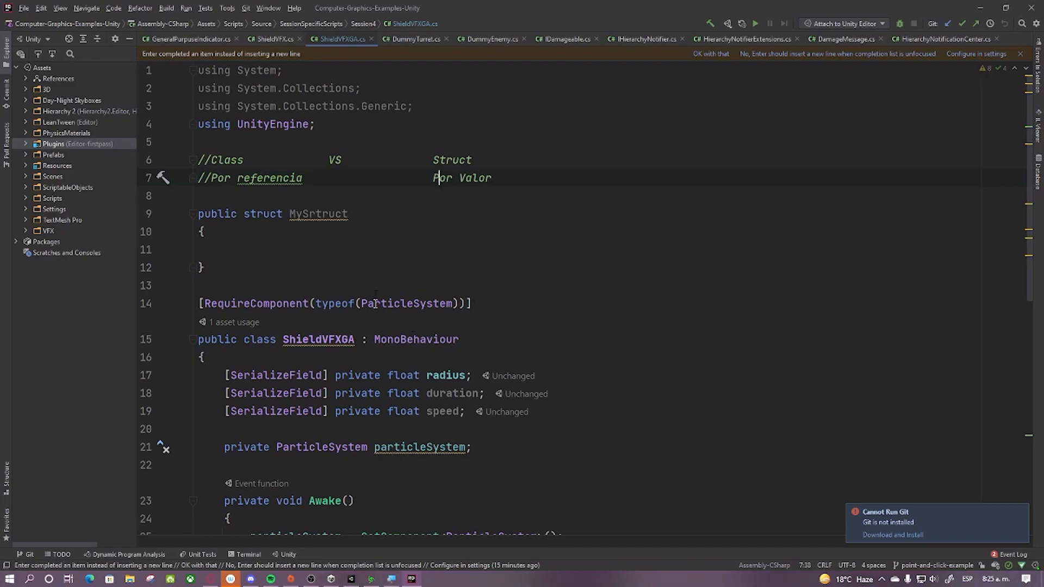
Step: Add an empty private void method ManipulateStruct(MySrtruct st) below the Play method
scroll(380, 313, "down", 1)
scroll(433, 224, "down", 1)
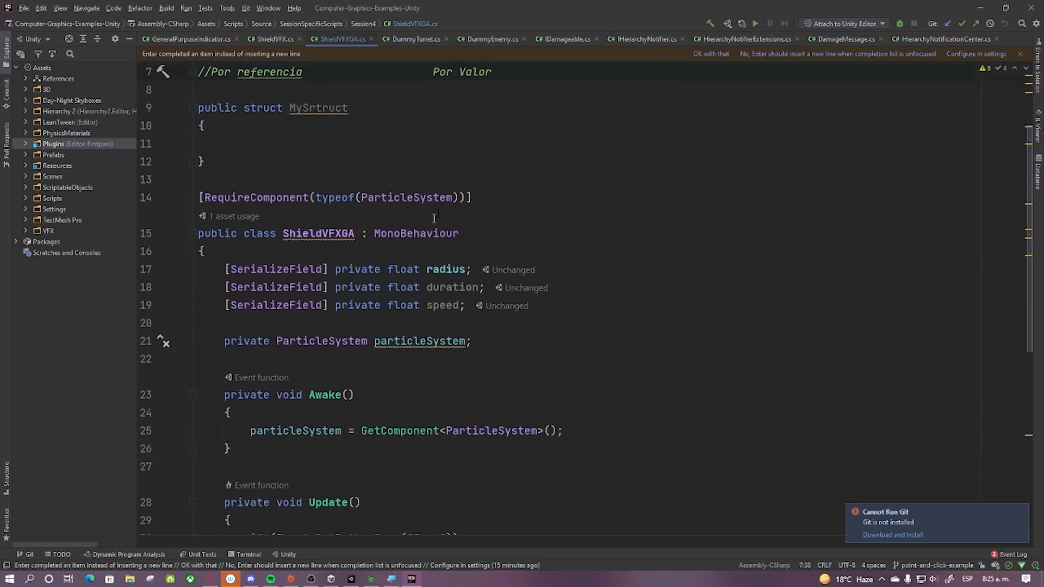
scroll(433, 224, "down", 2)
scroll(385, 328, "up", 4)
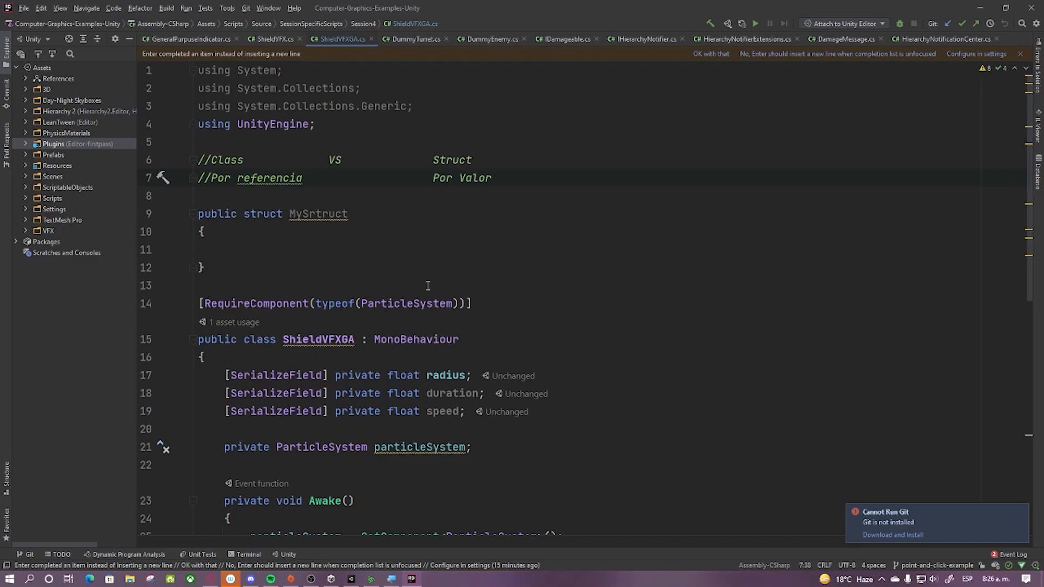
scroll(478, 270, "down", 6)
scroll(545, 278, "up", 2)
left_click(544, 255)
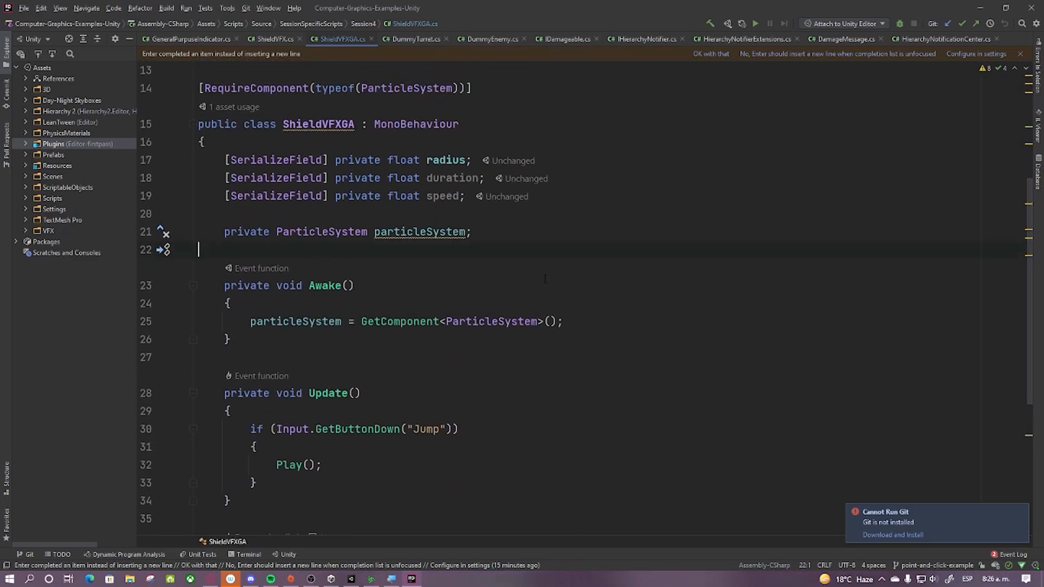
scroll(545, 278, "down", 4)
left_click(525, 384)
key("Return")
key("Return")
type("private void ManipulateS")
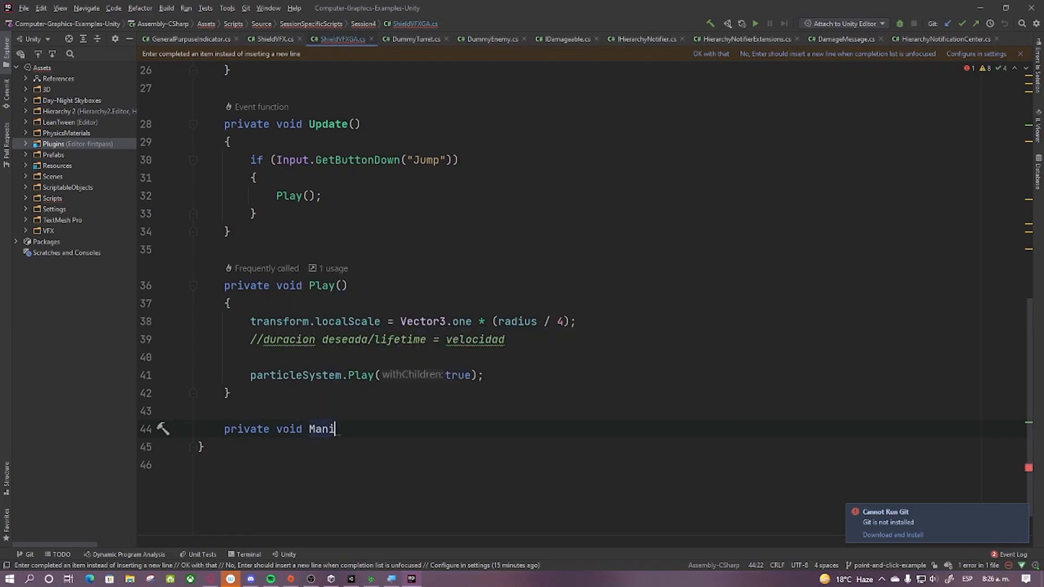
type("truct(")
type("Mys")
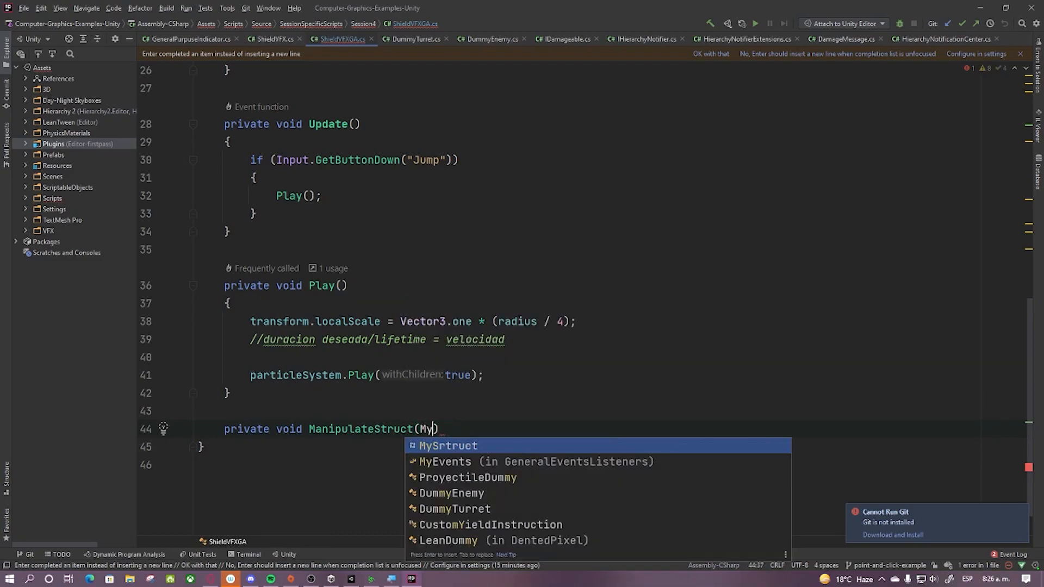
key("Return")
type("st")
type("{")
key("Return")
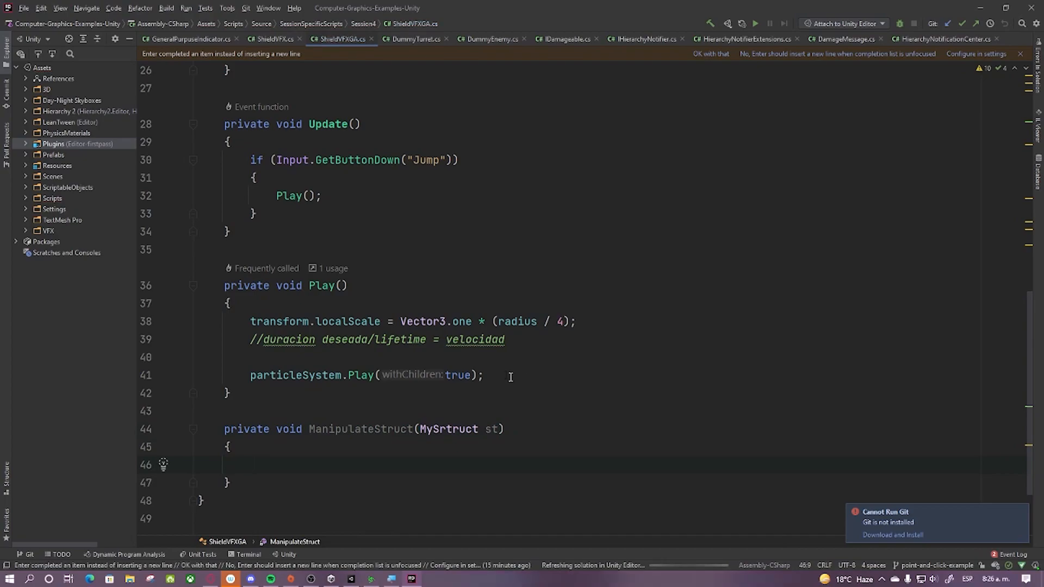
Step: Declare MySrtruct st = new MySrtruct(); after the Jump check in Update, separated by a blank line
scroll(304, 351, "up", 5)
scroll(305, 352, "down", 1)
scroll(305, 352, "down", 1)
left_click(305, 267)
key("Return")
type("My")
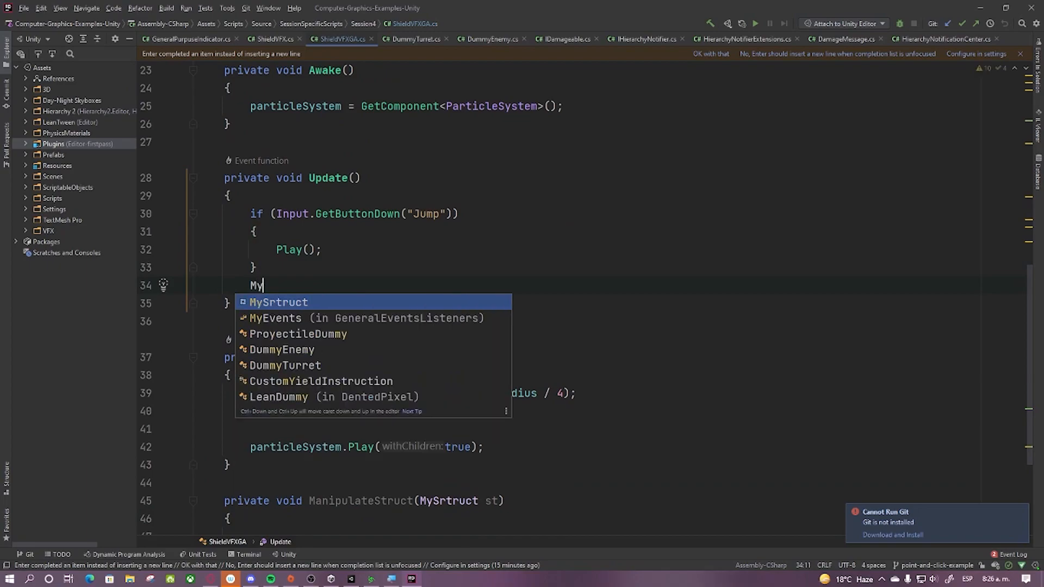
type("Srtruct st =")
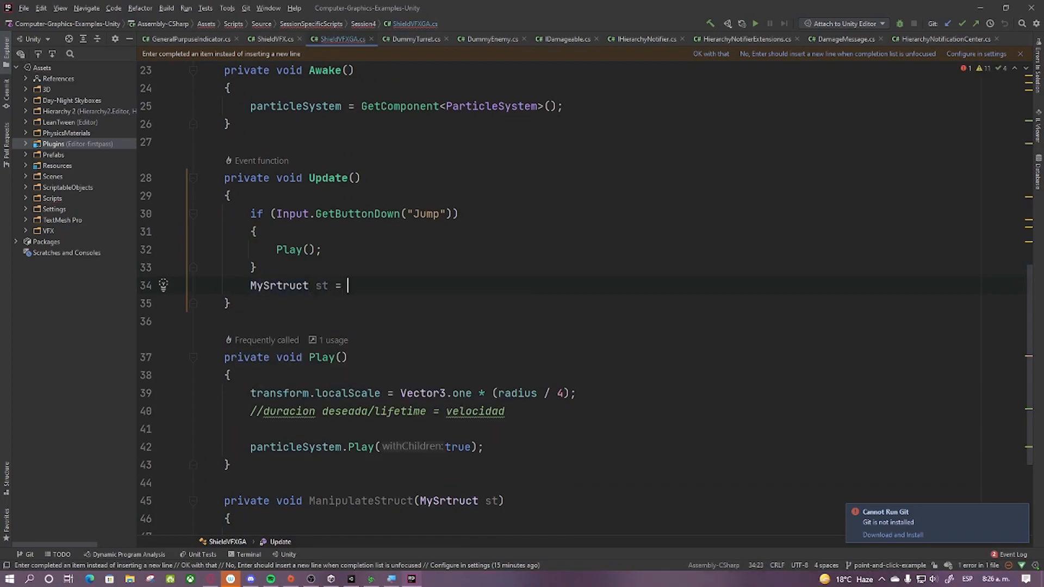
key("Return")
type(";")
key("Return")
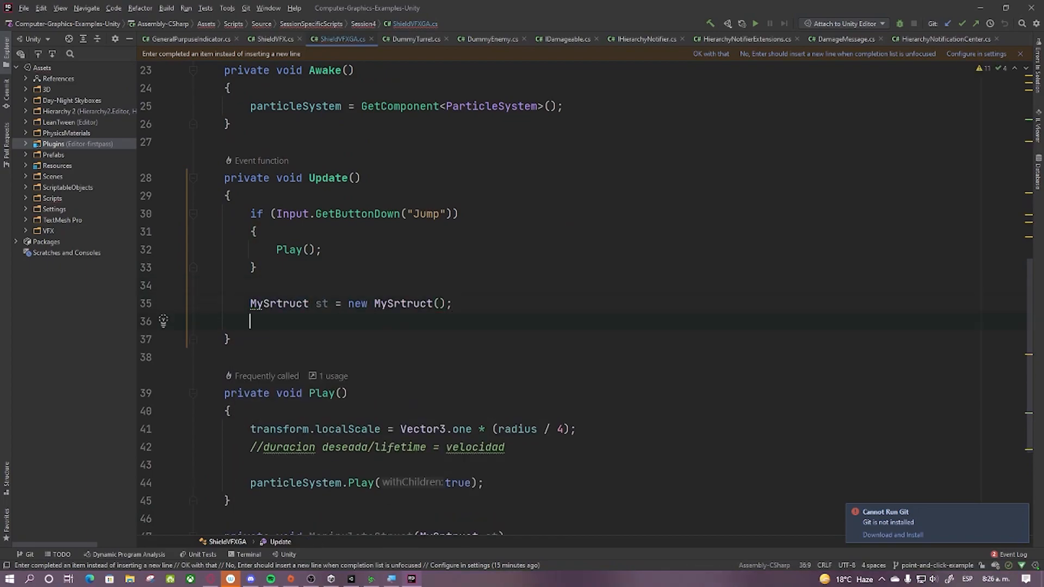
Step: Call ManipulateStruct(st); in Update below the st declaration
scroll(321, 195, "down", 2)
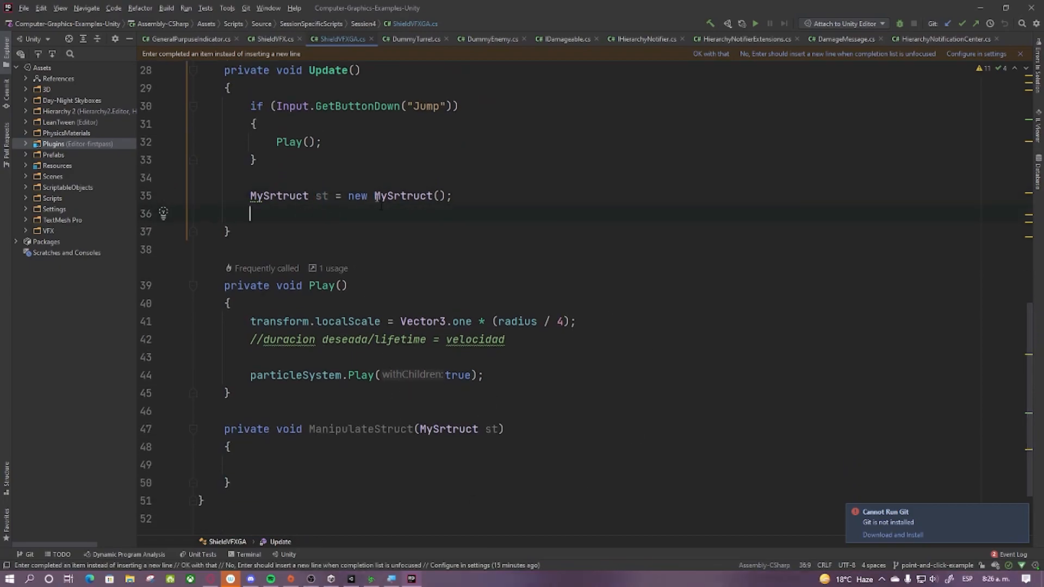
double_click(321, 197)
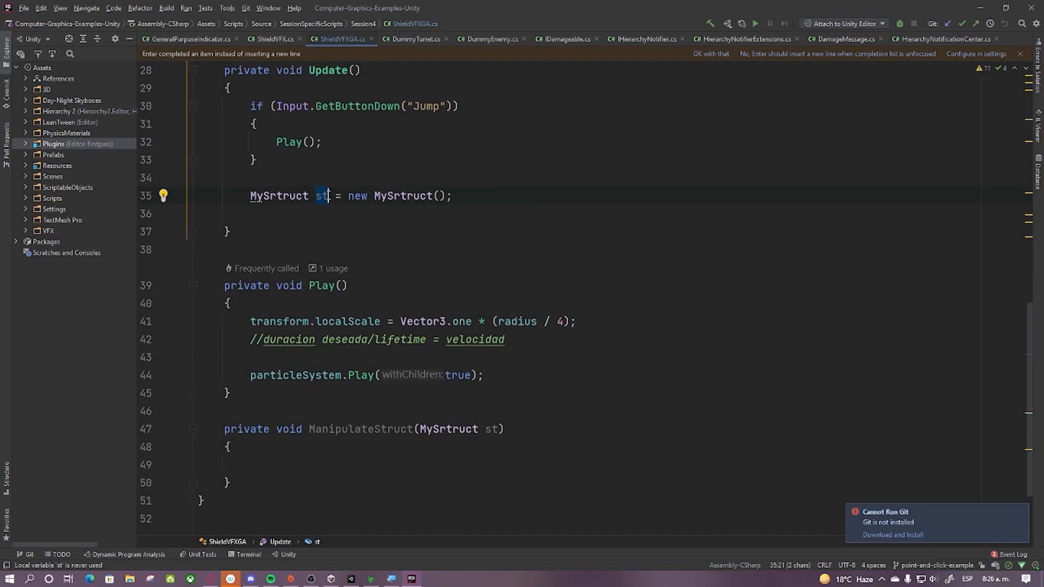
left_click(263, 465)
key("ctrl+w")
key("ctrl+w")
key("ctrl+w")
left_click(306, 218)
type("Man")
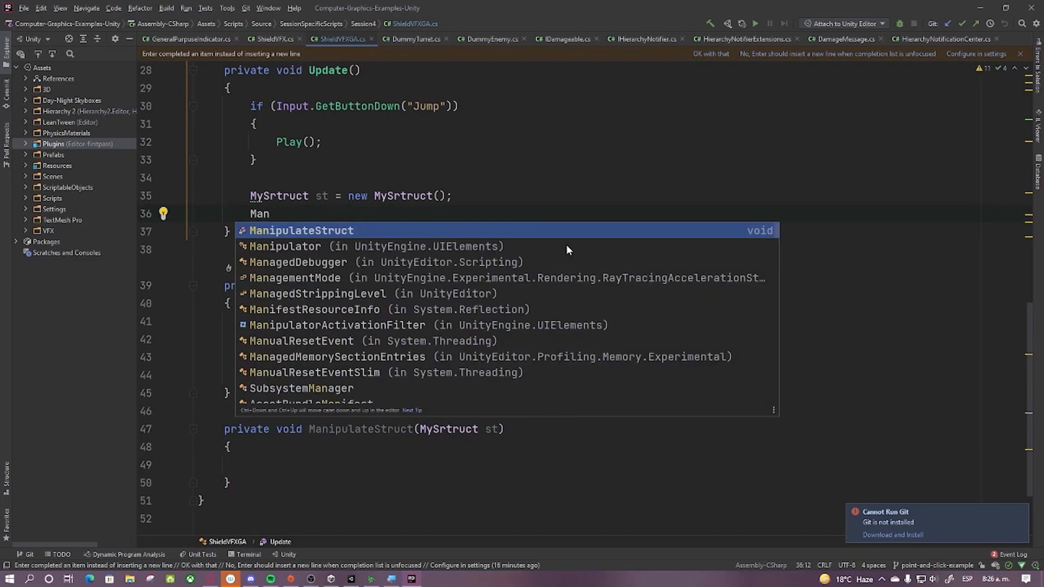
key("Return")
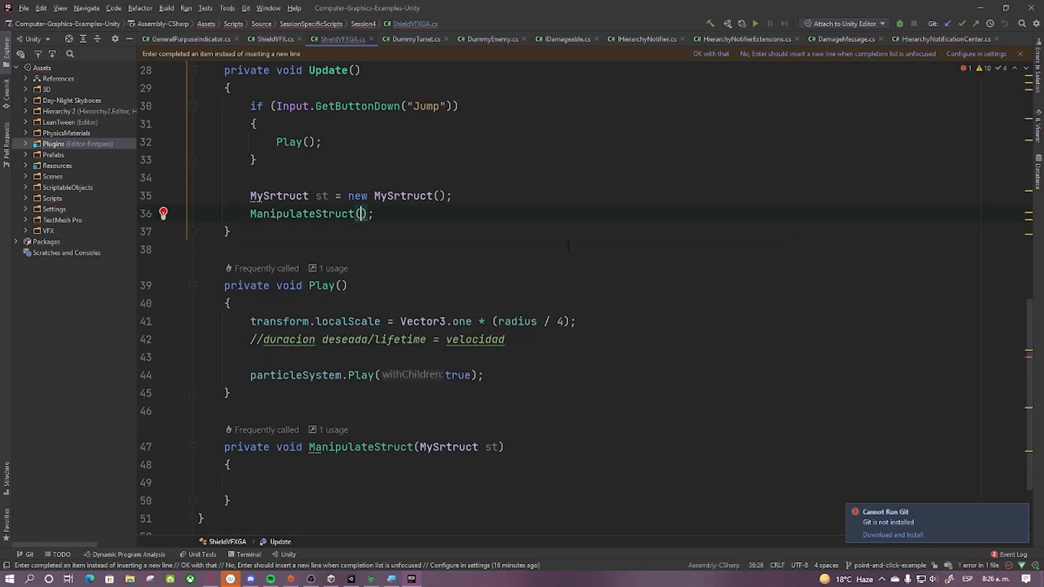
type("s")
key("Return")
key("End")
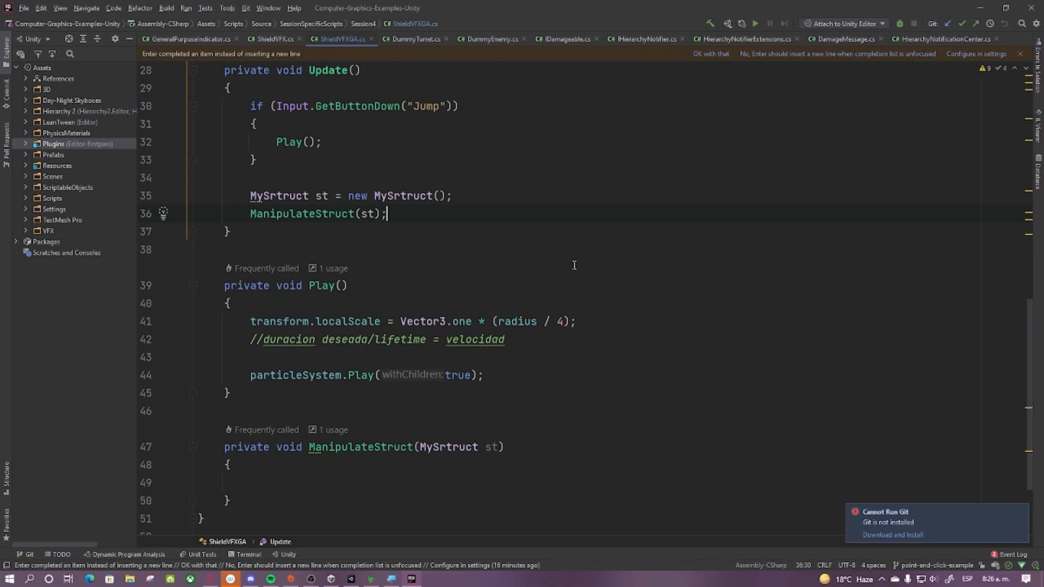
Step: Delete the st declaration and the ManipulateStruct call from Update
double_click(371, 215)
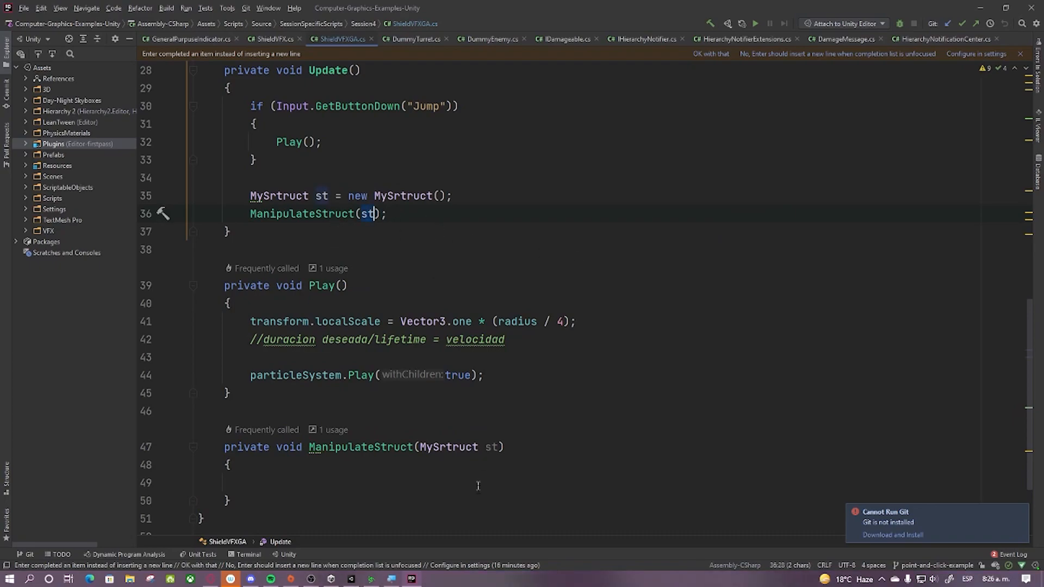
left_click_drag(387, 214, 250, 194)
key("BackSpace")
key("BackSpace")
key("BackSpace")
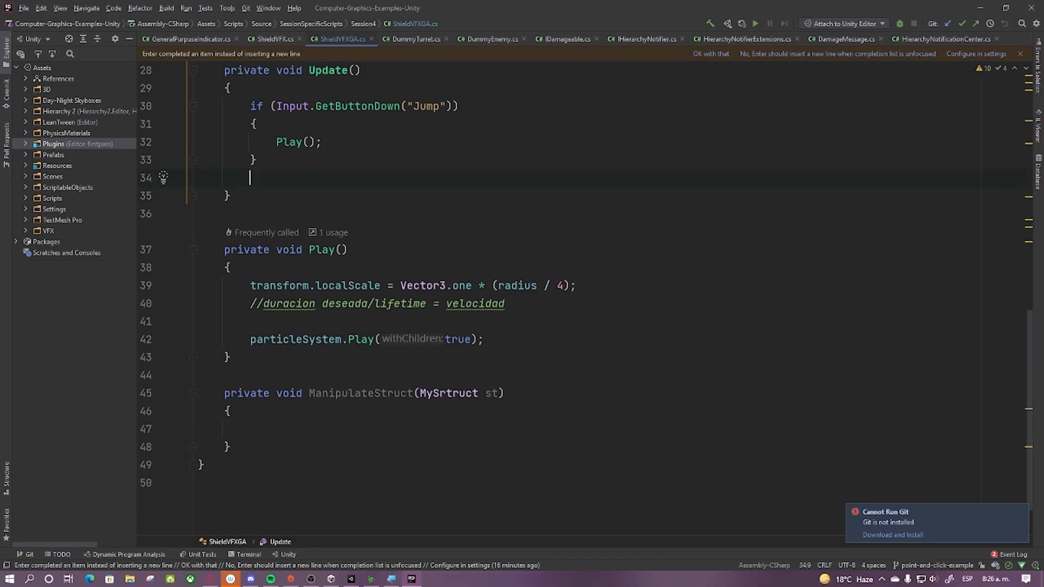
Step: Add a third comment line above MySrtruct with "//Heap" under Class and "Stack" aligned under Struct
scroll(463, 280, "up", 6)
scroll(463, 279, "up", 4)
left_click(363, 189)
type("//")
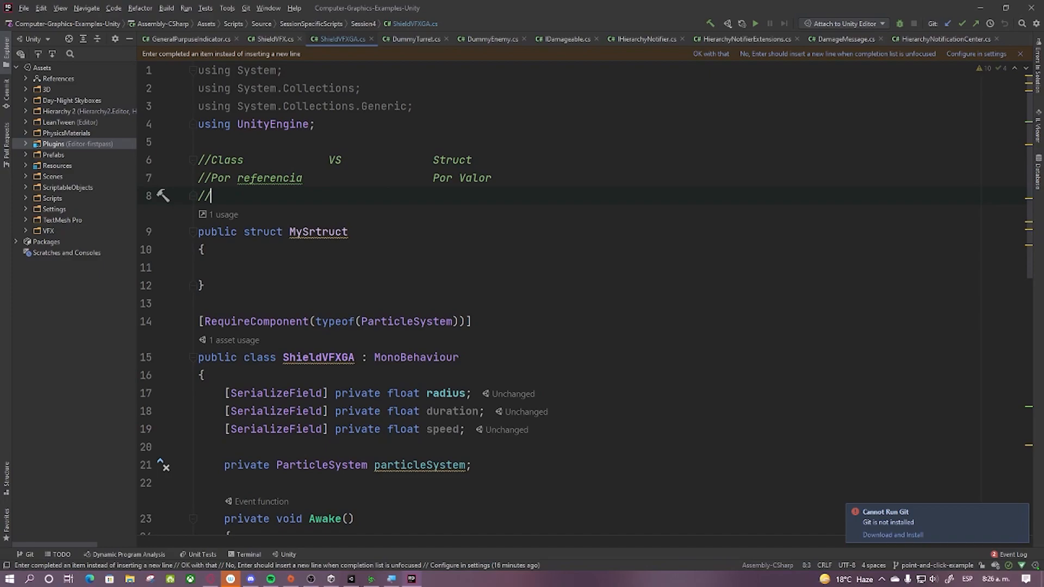
type("Heap")
key("Tab")
key("Tab")
key("Tab")
key("Tab")
key("Tab")
key("Tab")
key("Tab")
key("Tab")
type("Stackl")
key("BackSpace")
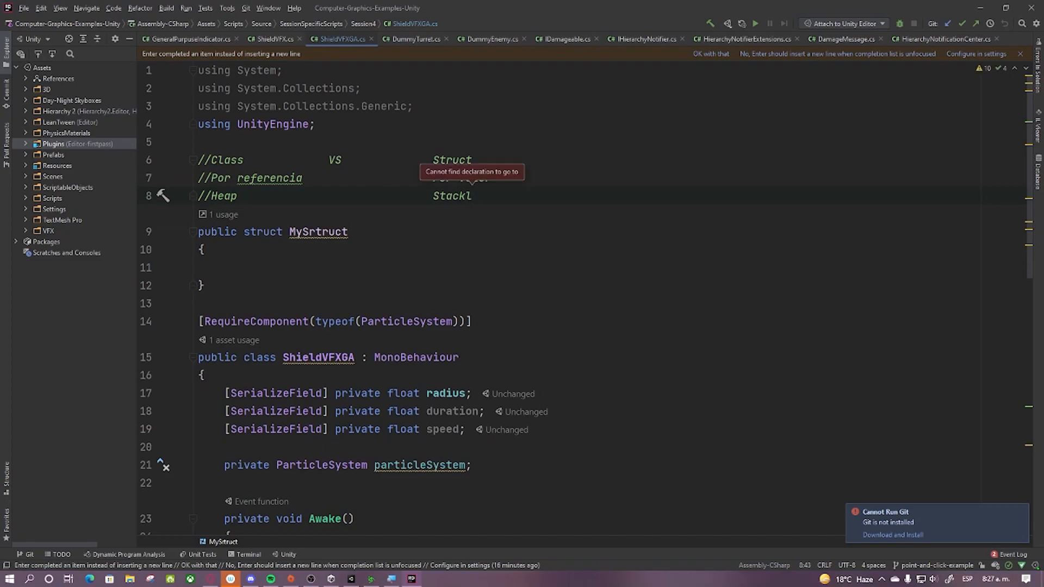
Step: Highlight Heap and Stack alternately in the third comment line to compare the two memory types
double_click(218, 195)
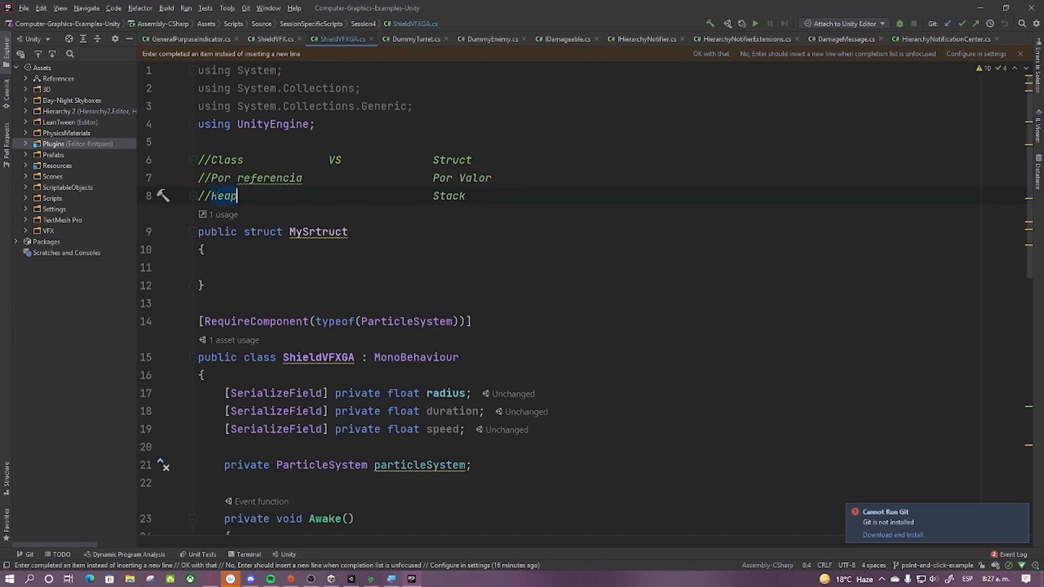
double_click(458, 197)
left_click(212, 195)
double_click(220, 196)
double_click(458, 196)
double_click(228, 196)
double_click(442, 196)
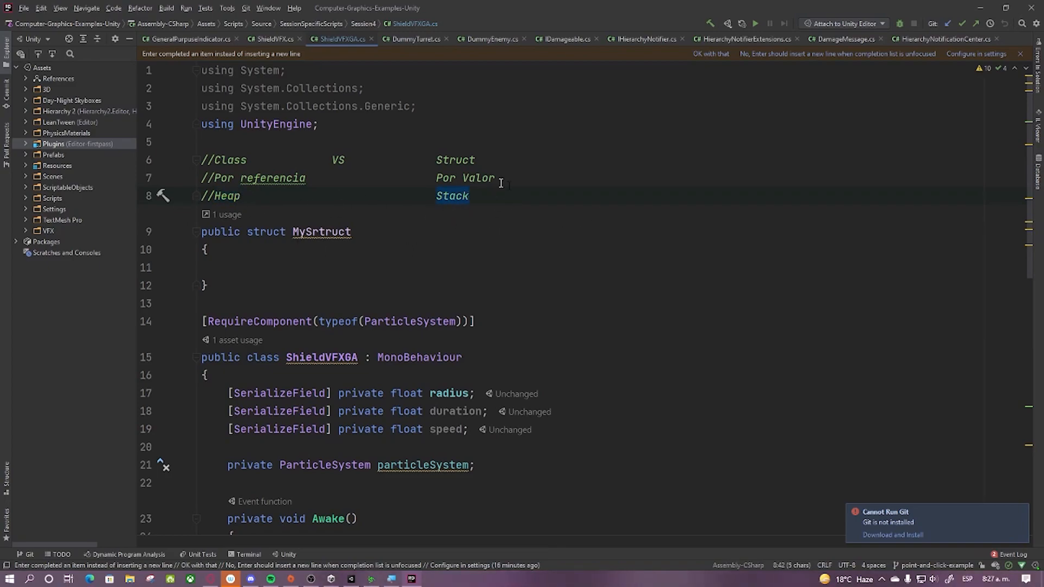
Step: Delete the class-versus-struct comment lines and the empty MySrtruct declaration above the ShieldVFXGA class
left_click(589, 199)
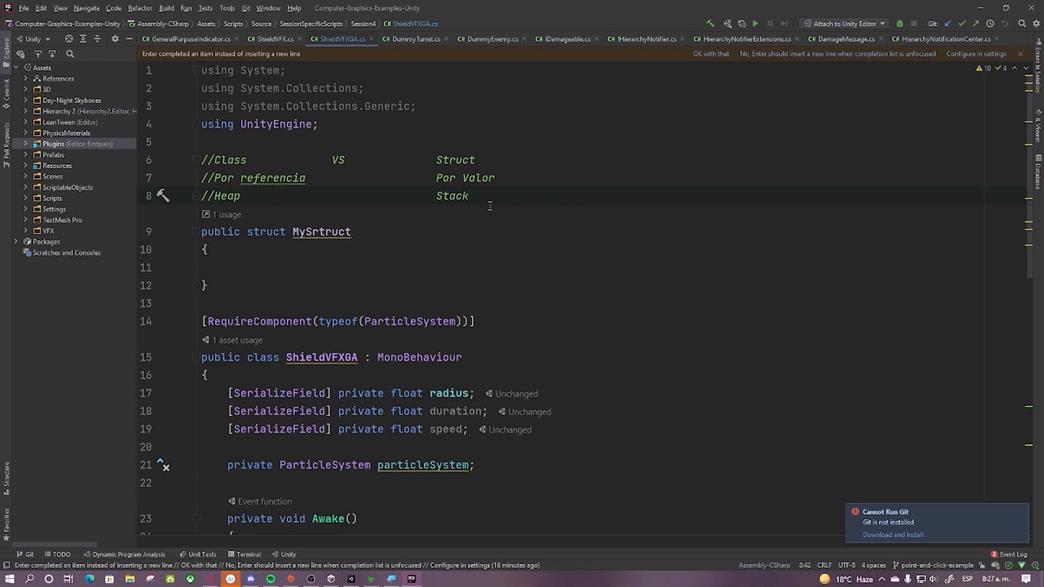
left_click_drag(478, 198, 201, 167)
key("BackSpace")
key("BackSpace")
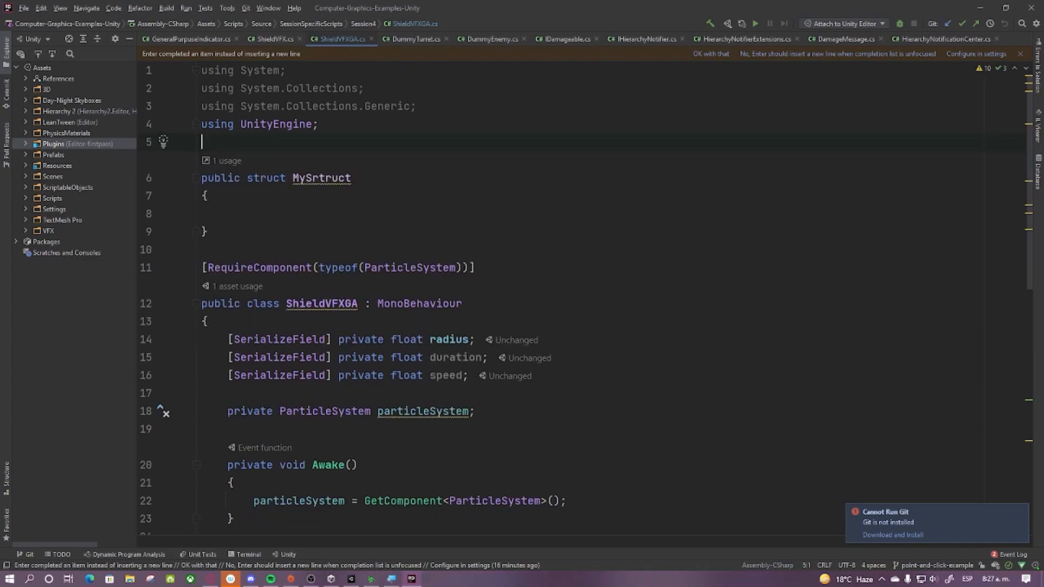
left_click_drag(201, 249, 188, 161)
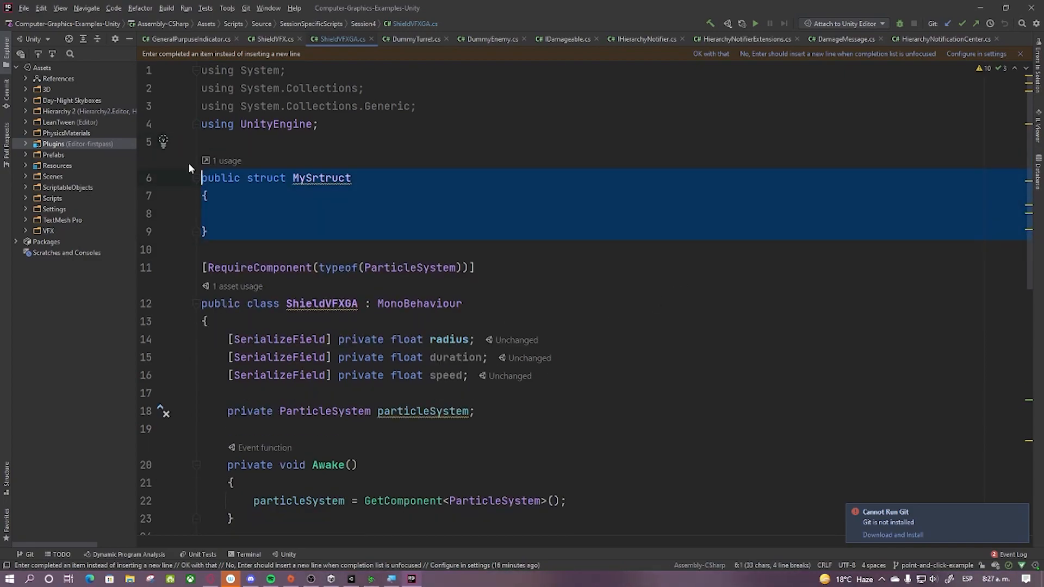
key("BackSpace")
key("BackSpace")
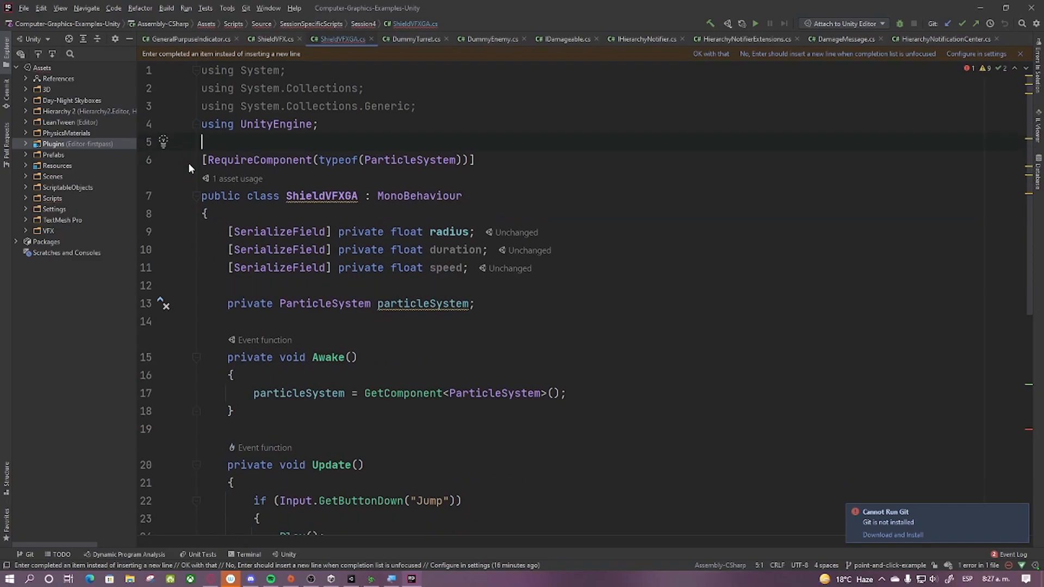
Step: Delete the leftover code below the Play method at the end of the ShieldVFXGA class
scroll(380, 276, "down", 5)
scroll(380, 276, "down", 3)
left_click_drag(235, 447, 163, 374)
key("BackSpace")
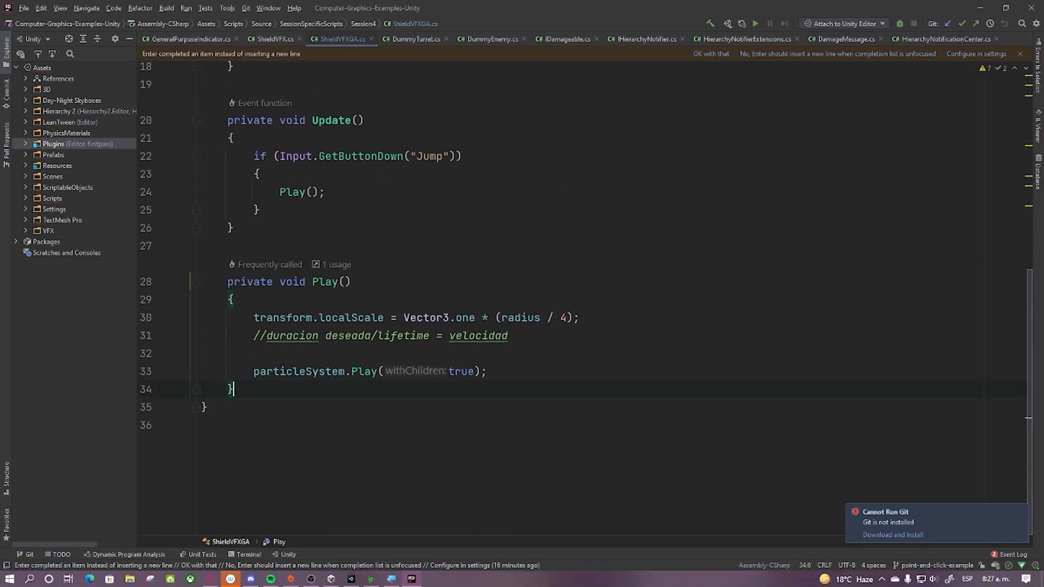
key("BackSpace")
Step: Add the comment "//C++ <-> C# = Interoperabilidad" below the velocity formula comment in the Play method
left_click(443, 353)
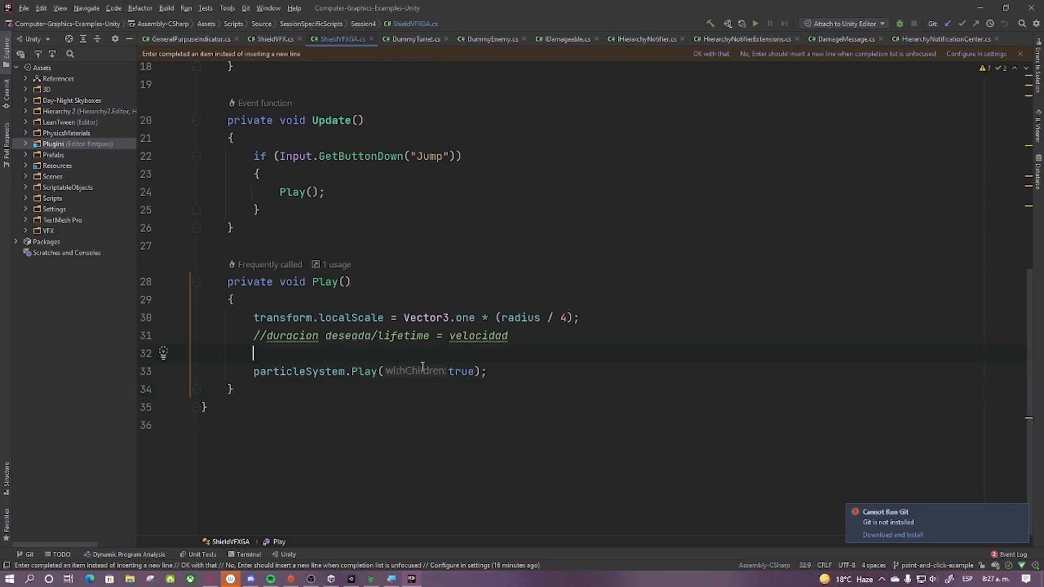
scroll(402, 383, "up", 3)
scroll(380, 388, "down", 3)
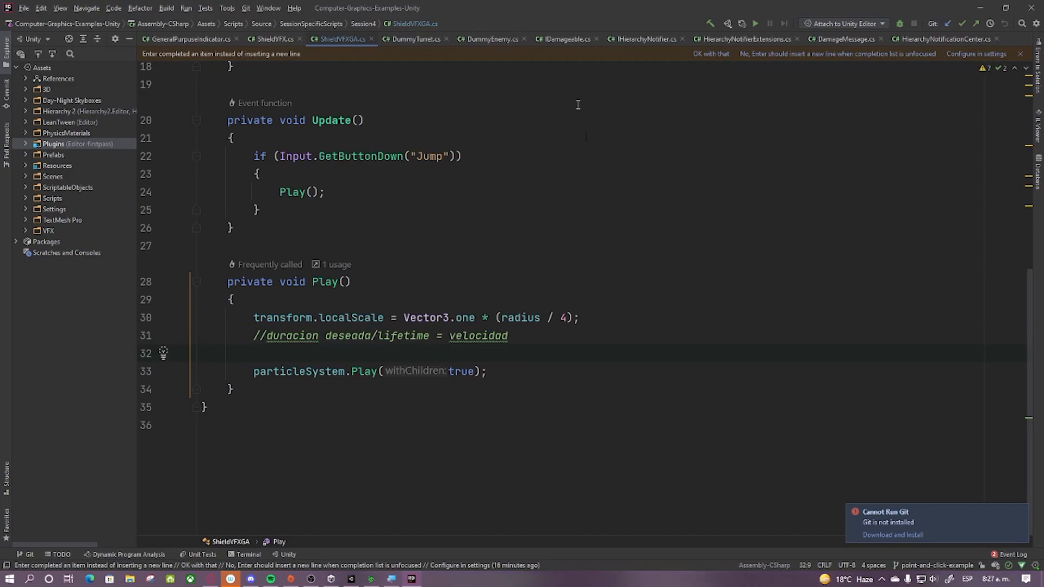
scroll(400, 326, "up", 5)
scroll(370, 243, "down", 3)
scroll(370, 243, "down", 2)
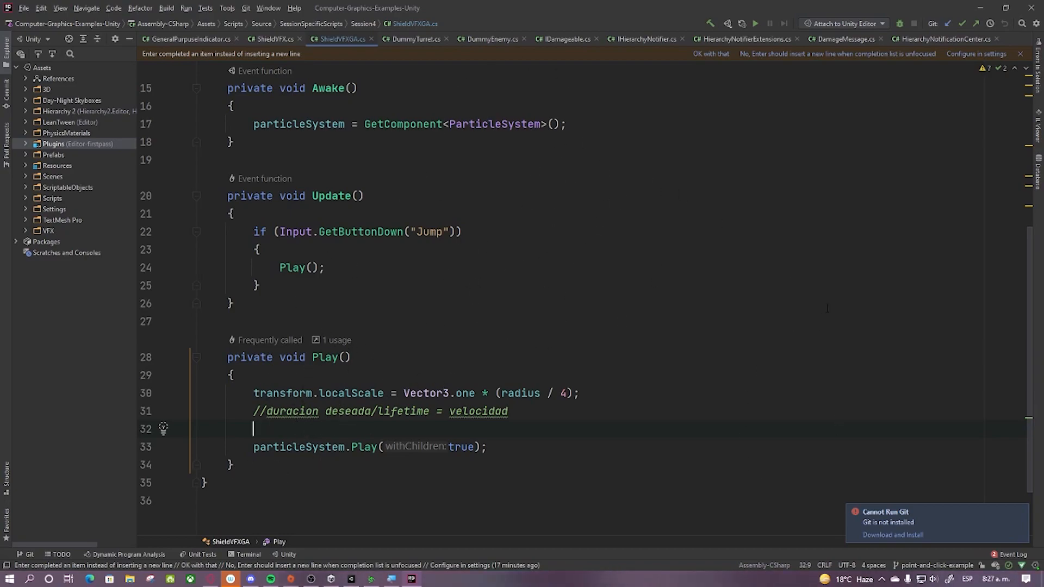
type("/C++ <-> C# = Interoperabilidad")
key("Return")
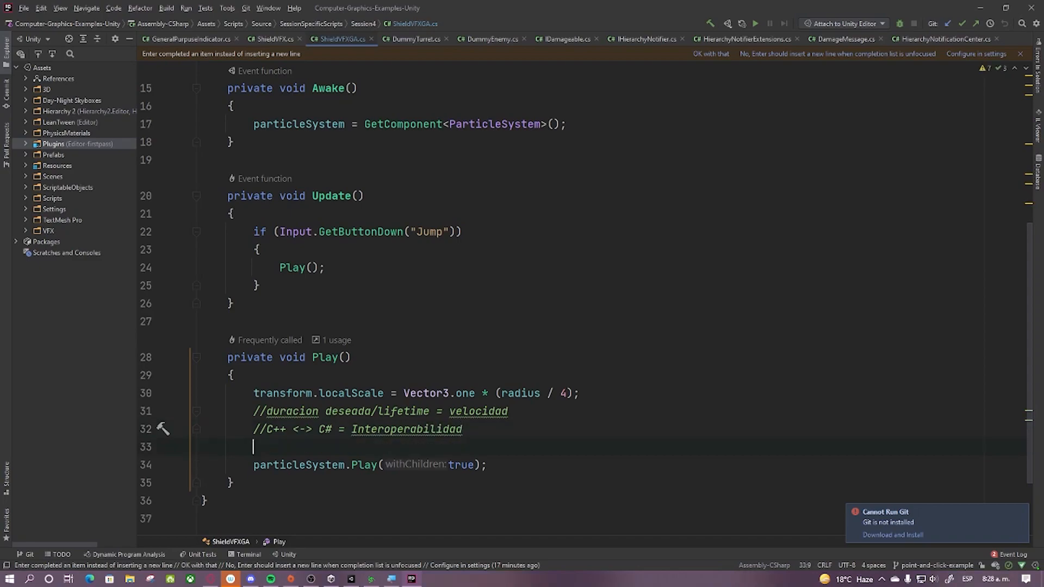
Step: Examine the C++ and C# terms in the interoperability comment
double_click(275, 431)
double_click(279, 429)
left_click(371, 432)
key("Right")
key("Right")
key("Right")
key("Right")
key("Right")
key("Right")
key("Right")
key("Right")
key("Right")
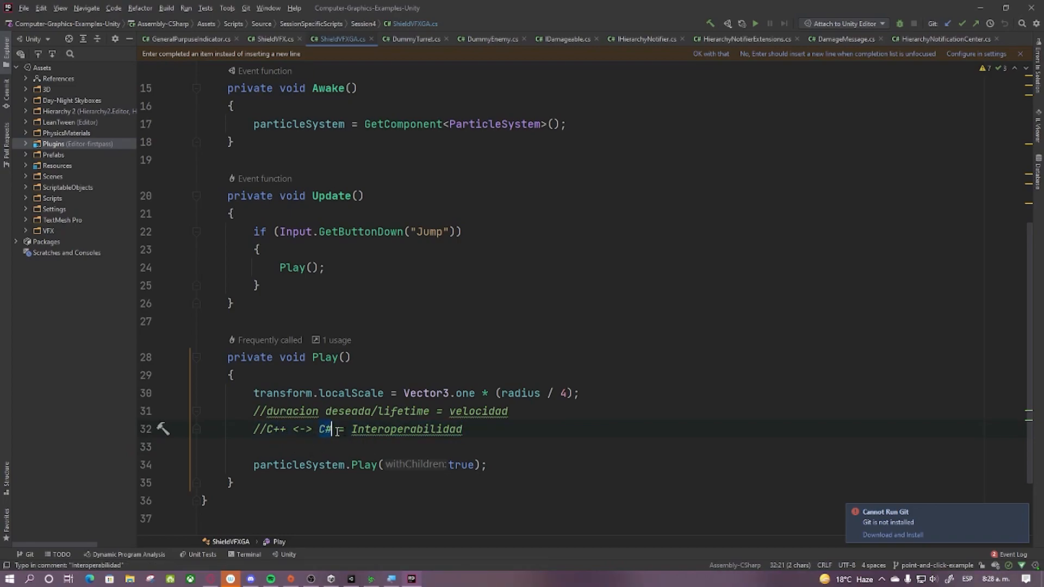
left_click(286, 450)
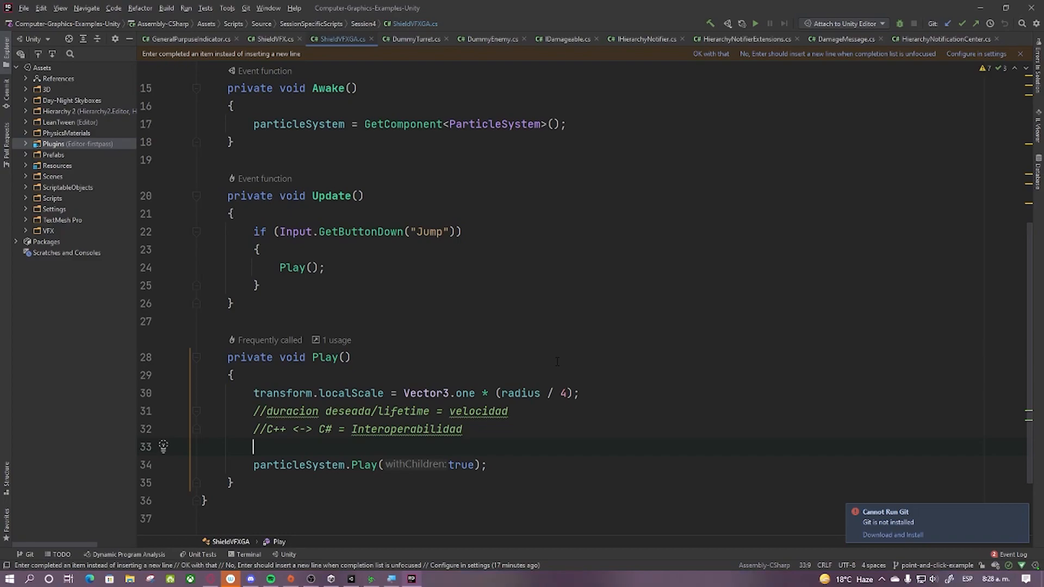
Step: Declare a ParticleSystem.MainModule variable named main in the Play method and assign particleSystem.main to it
type("a")
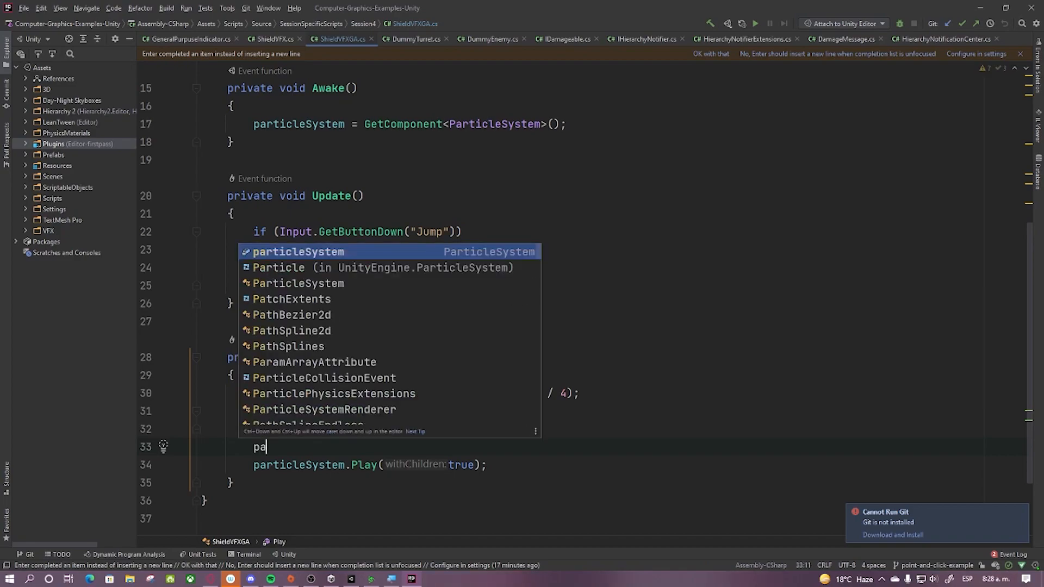
key("Down")
key("Down")
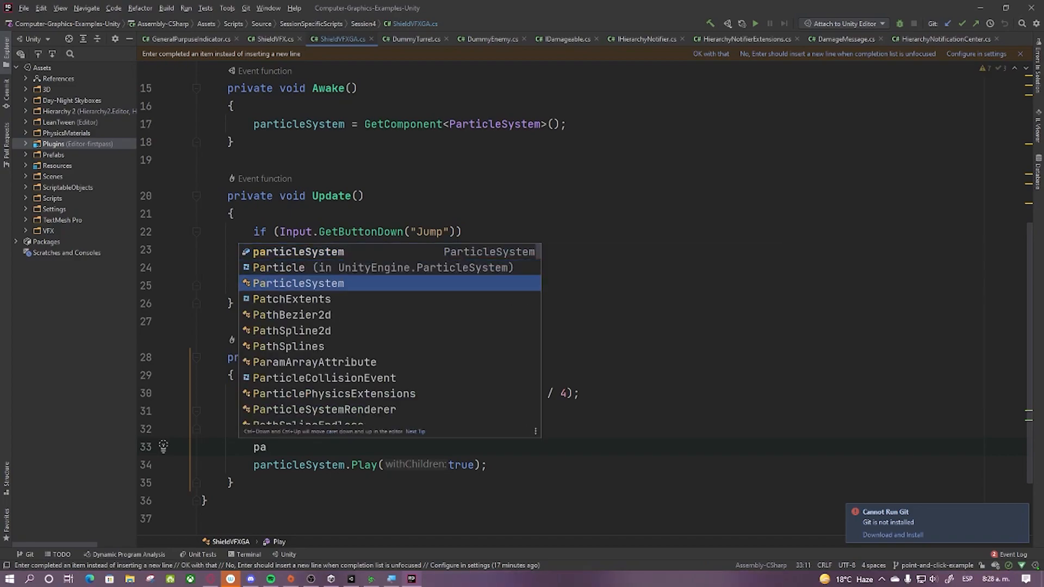
key("Return")
type(".mai")
key("Return")
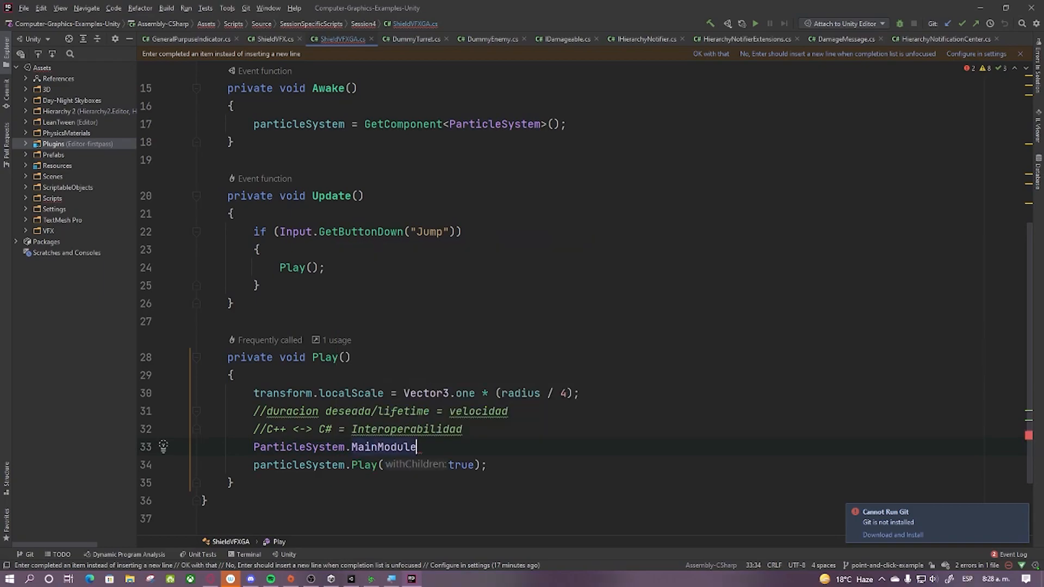
type("main = ")
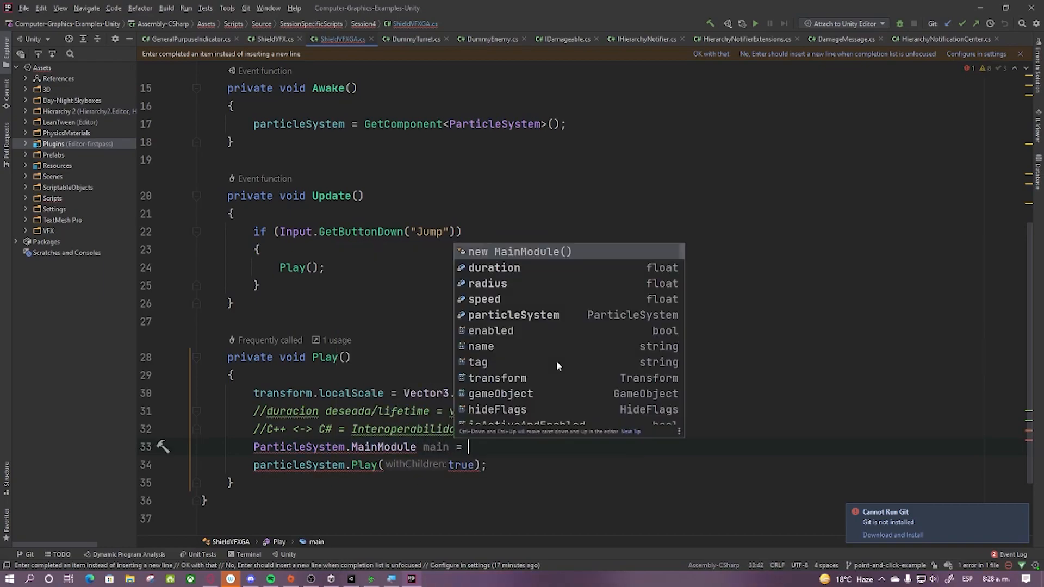
type("particleSystem.m")
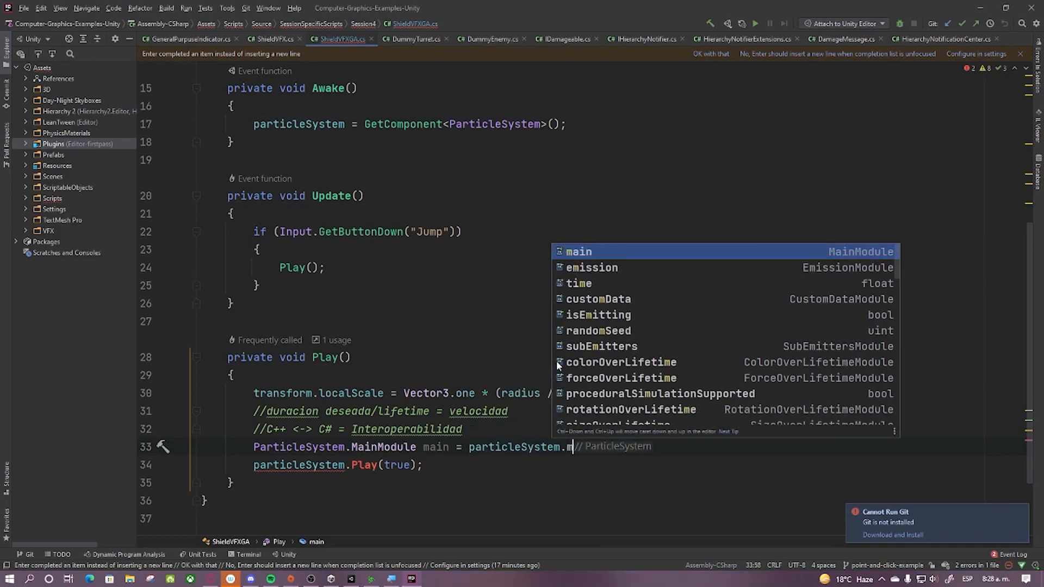
key("Return")
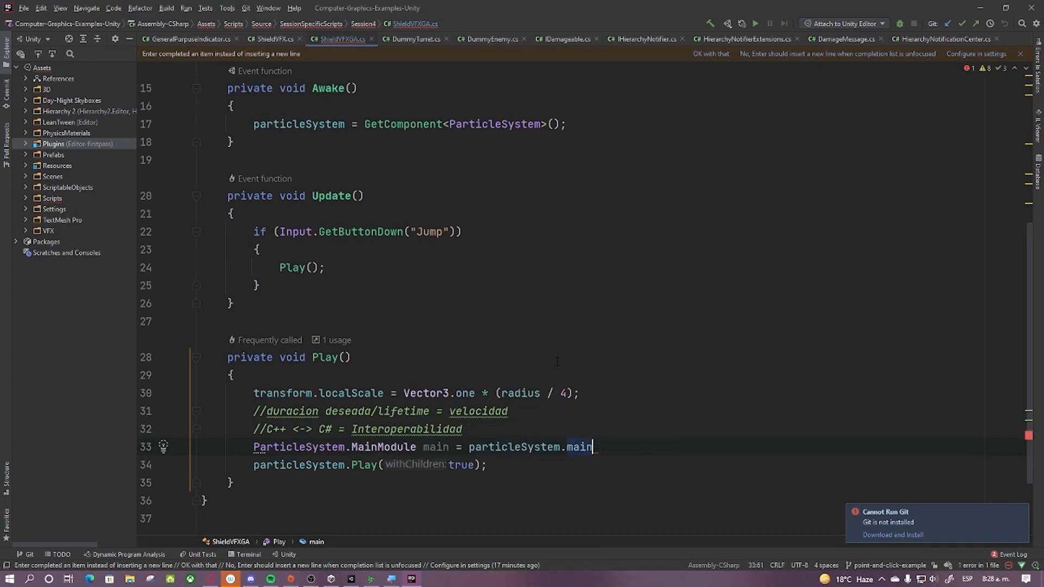
type(";")
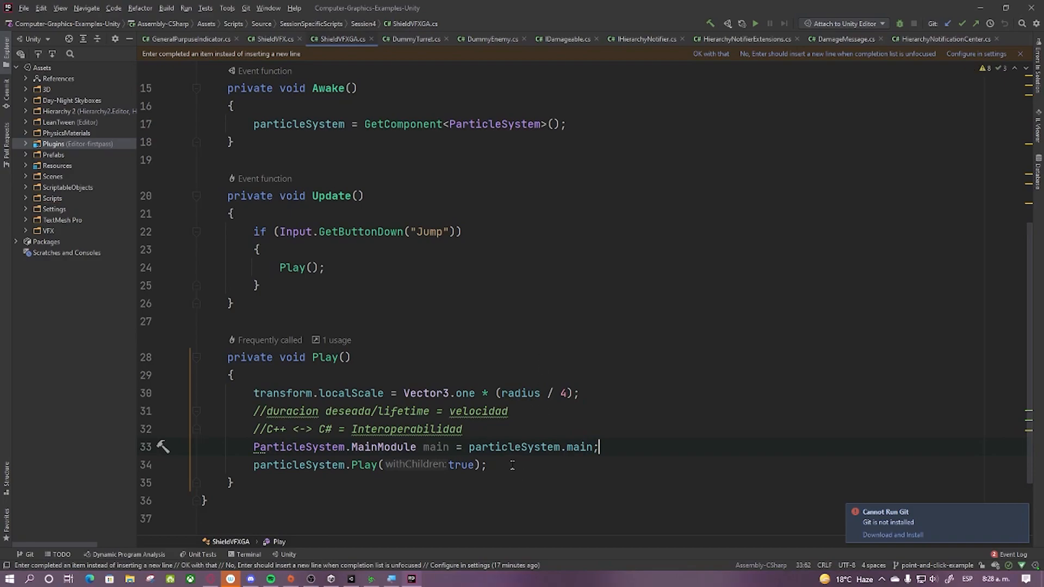
Step: Remove the interoperability comment line above the MainModule declaration in the Play method
double_click(508, 446)
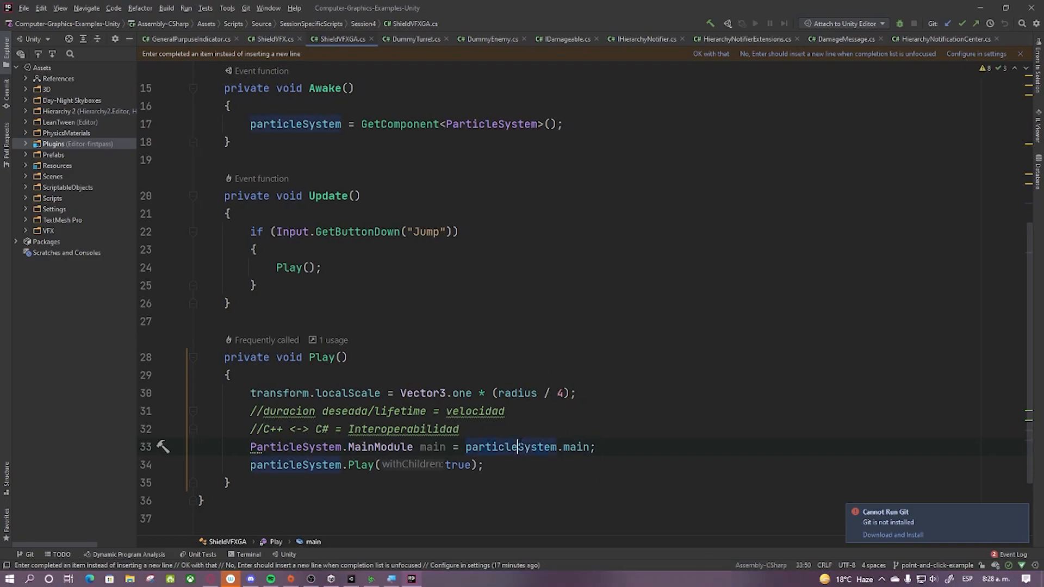
double_click(573, 448)
double_click(506, 451)
double_click(577, 448)
double_click(505, 447)
left_click(201, 429)
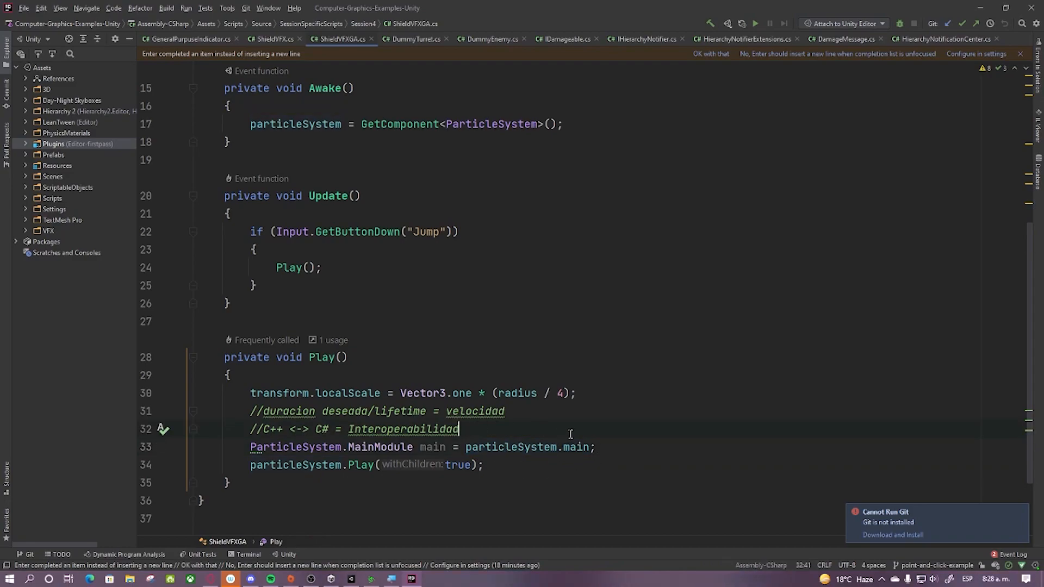
key("ctrl+x")
double_click(521, 433)
double_click(576, 431)
left_click(621, 430)
double_click(544, 431)
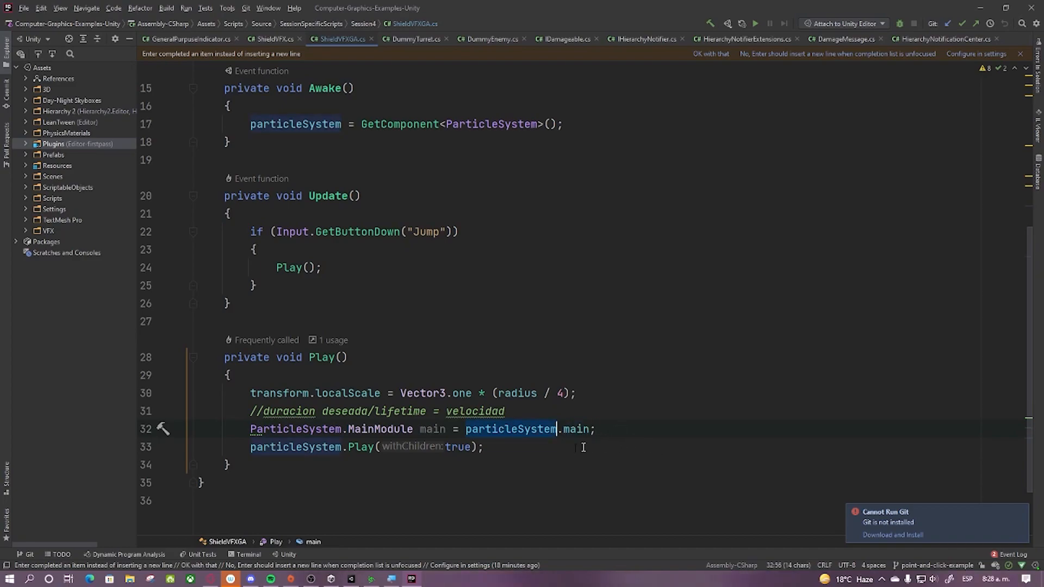
Step: Begin an assignment to main.simulationSpeed on a new line below the MainModule declaration, up to the equals sign
left_click(598, 430)
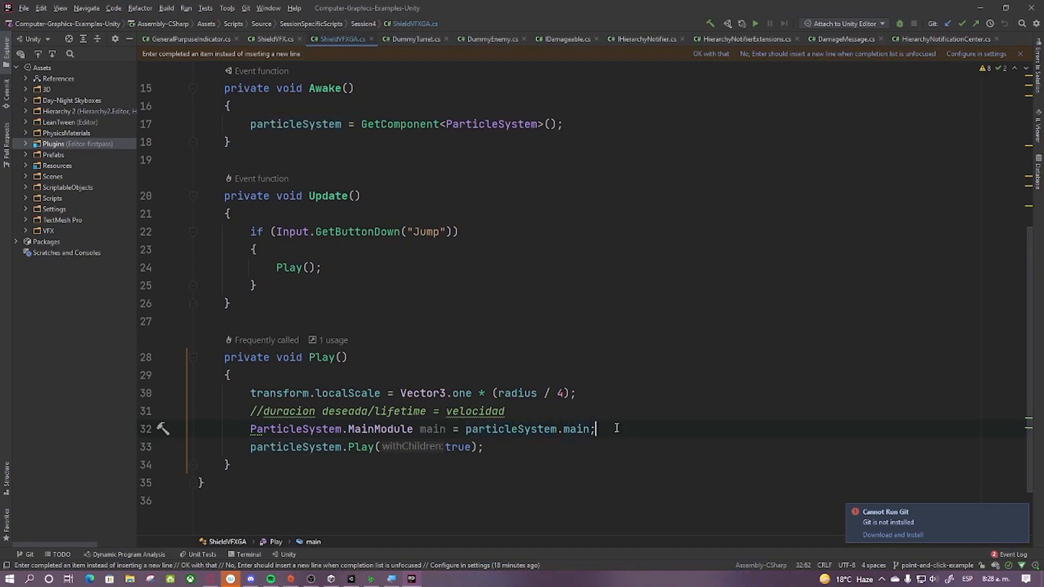
key("Return")
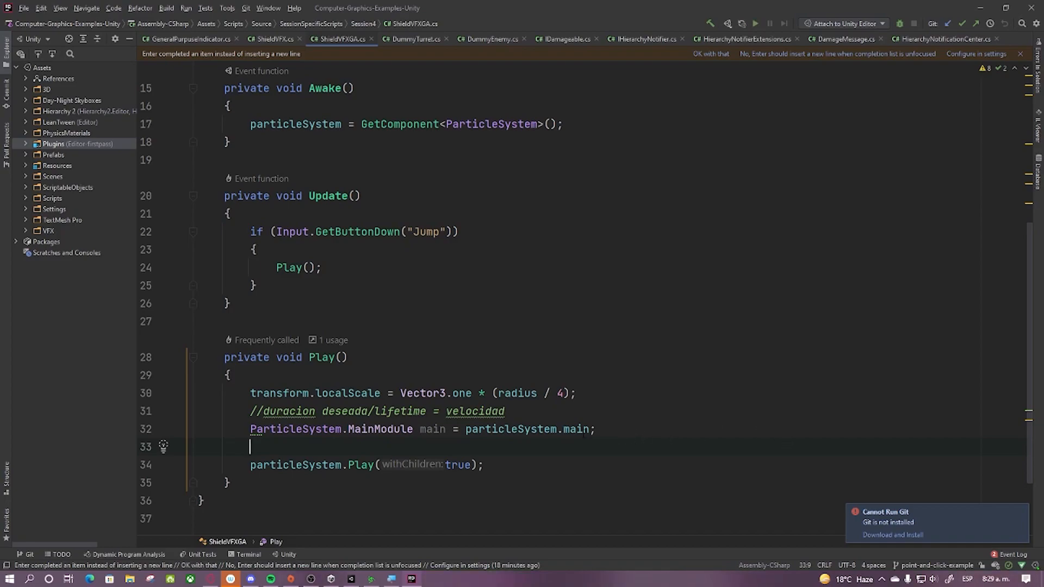
type("main")
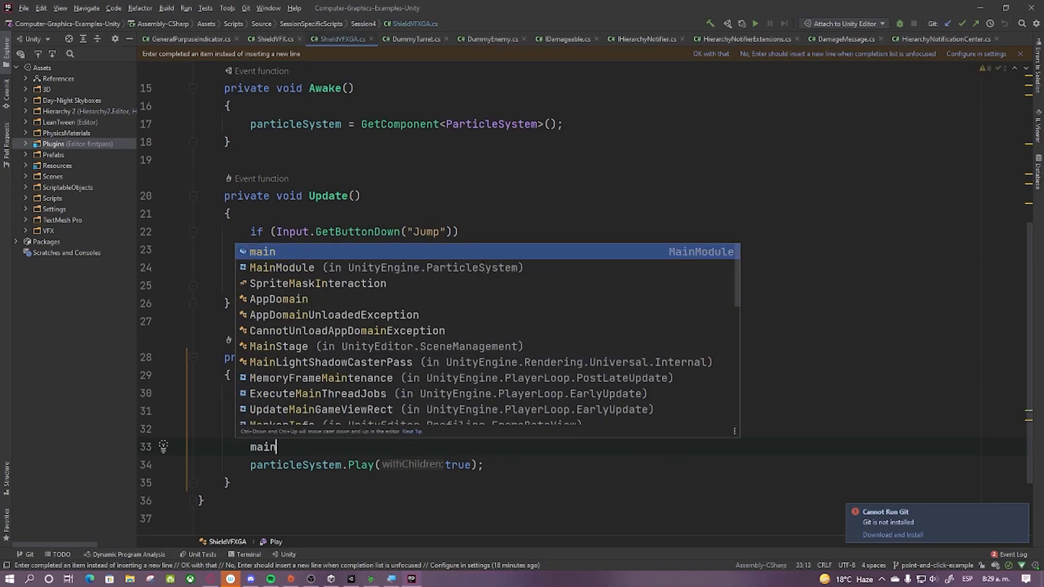
type(".starts")
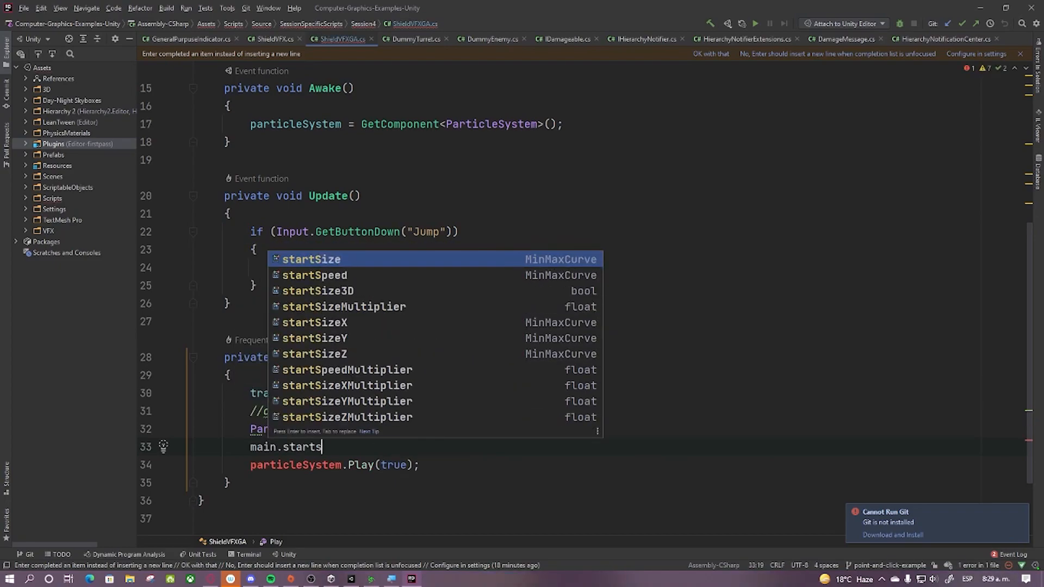
key("BackSpace")
key("BackSpace")
key("BackSpace")
key("BackSpace")
key("BackSpace")
type("m")
key("BackSpace")
type("im")
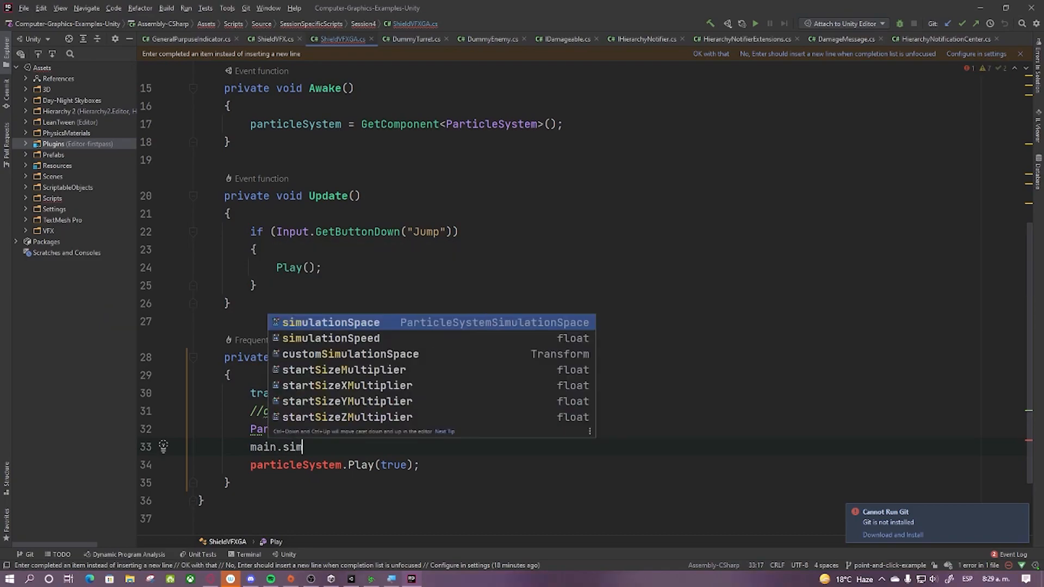
key("Return")
key("BackSpace")
key("BackSpace")
key("BackSpace")
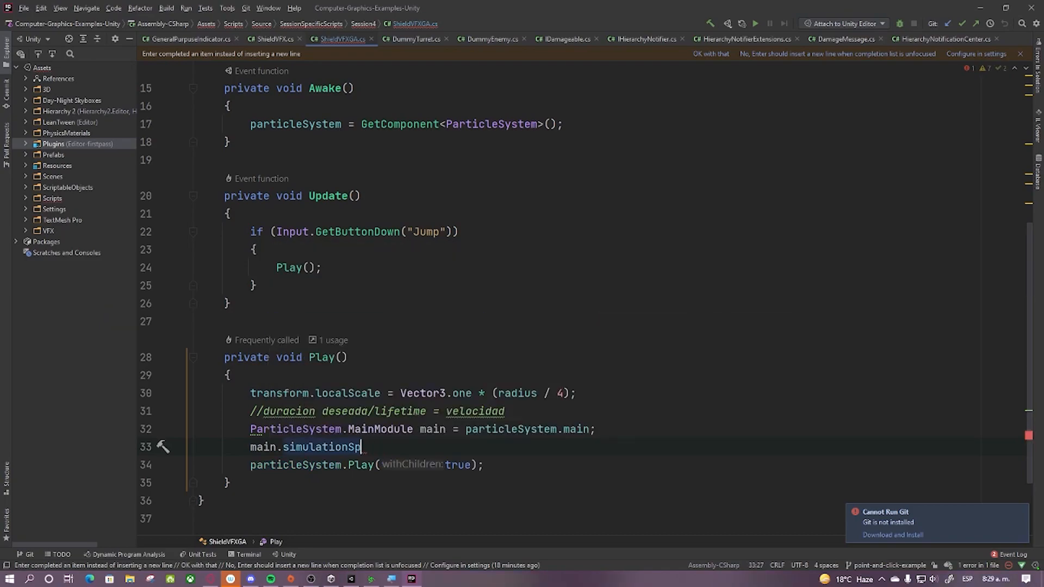
type("pee")
key("Return")
type("=")
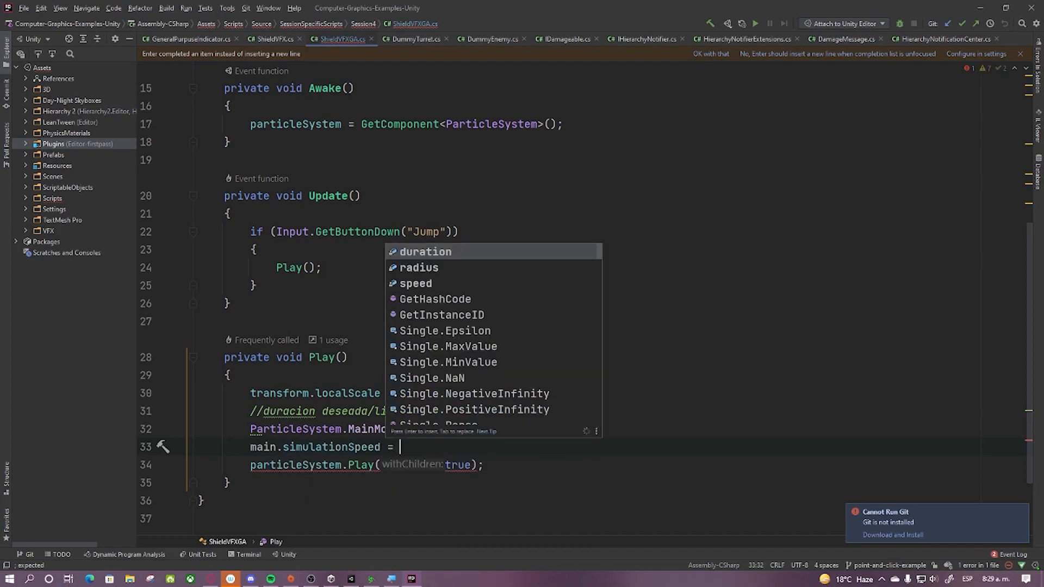
Step: Review the velocity formula comment and the duration and speed fields, and return to the unfinished simulationSpeed assignment
left_click(366, 412)
left_click(465, 411)
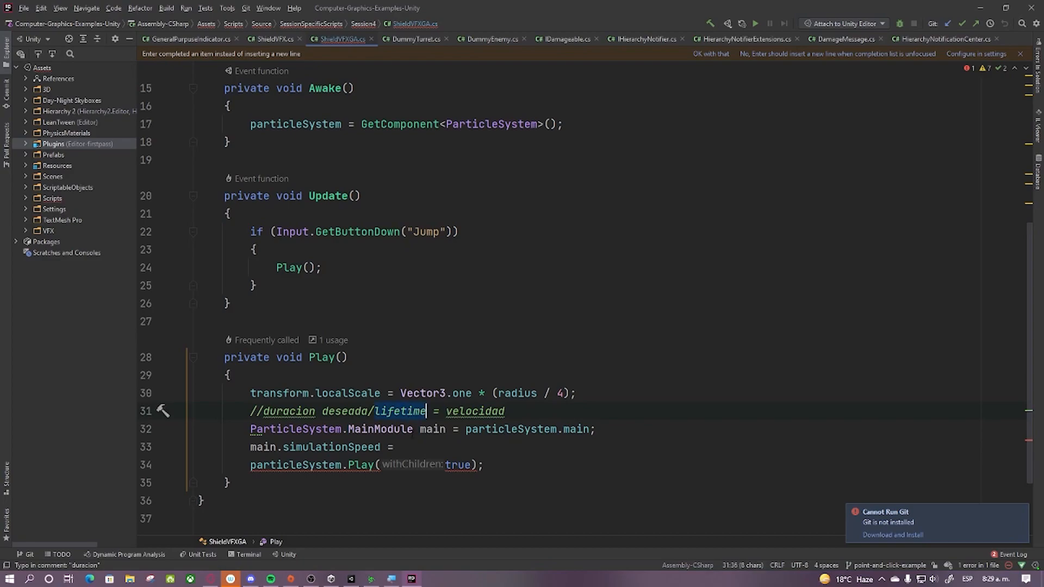
left_click(535, 447)
scroll(515, 405, "up", 5)
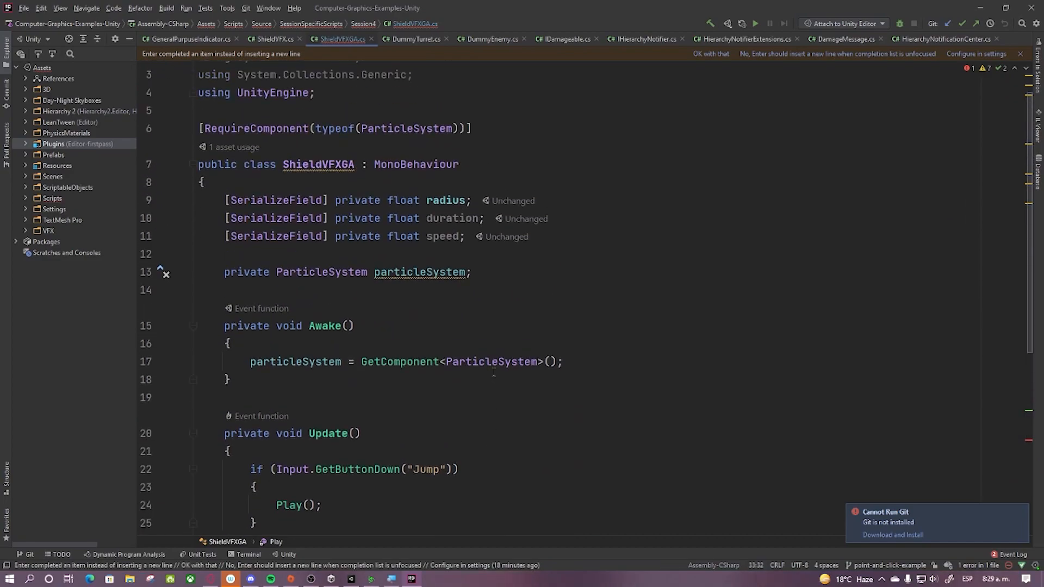
left_click(478, 249)
double_click(455, 250)
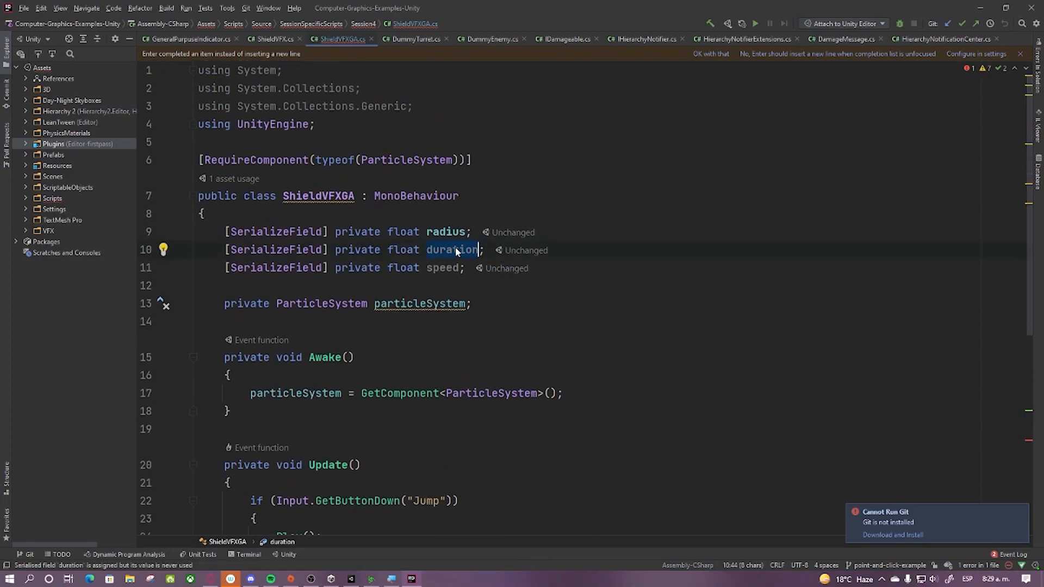
double_click(439, 267)
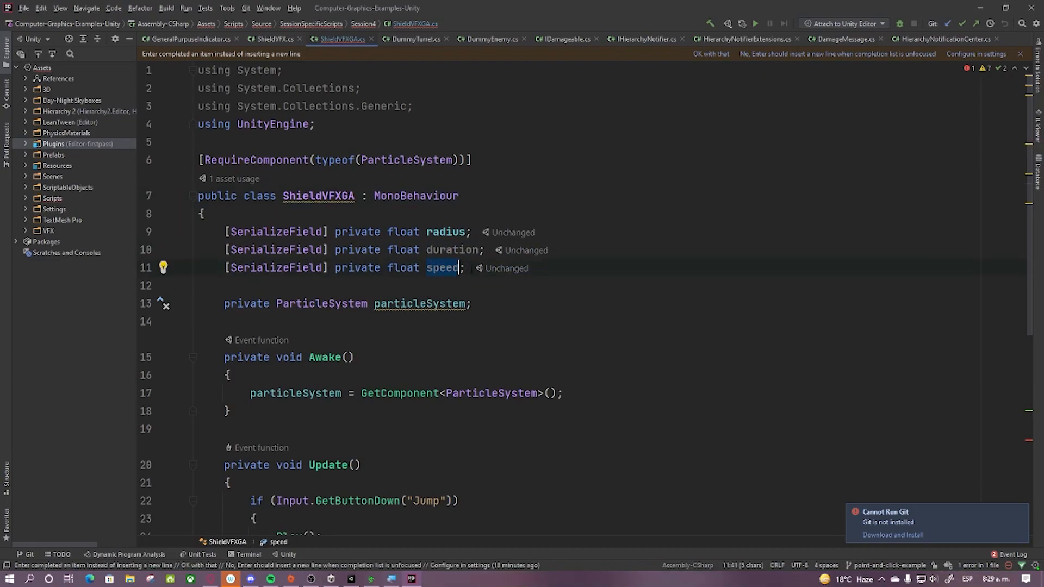
left_click(439, 250)
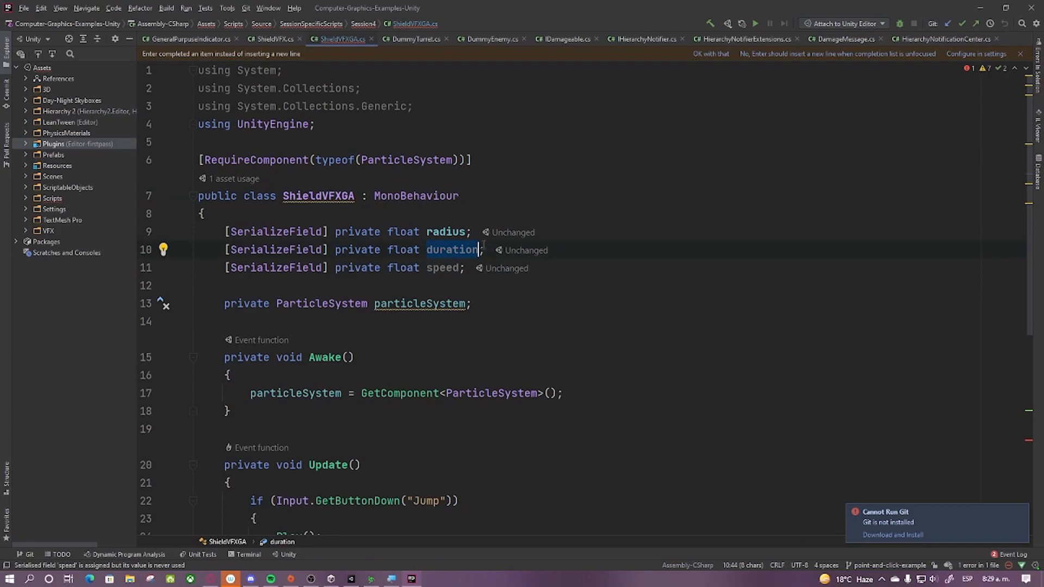
double_click(440, 267)
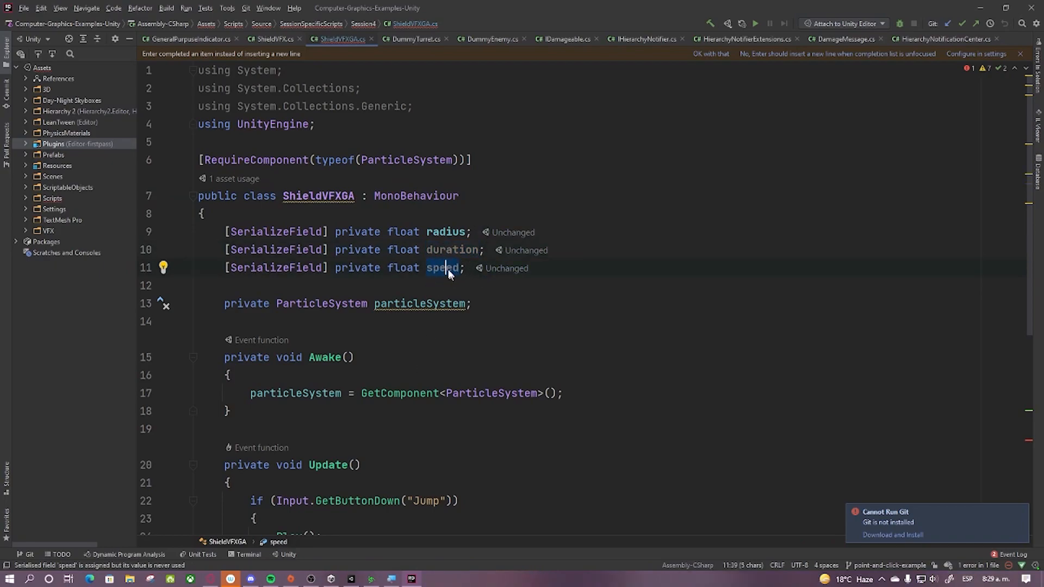
double_click(451, 250)
scroll(526, 412, "down", 5)
scroll(491, 423, "down", 2)
scroll(435, 383, "up", 2)
scroll(426, 407, "down", 1)
left_click(426, 407)
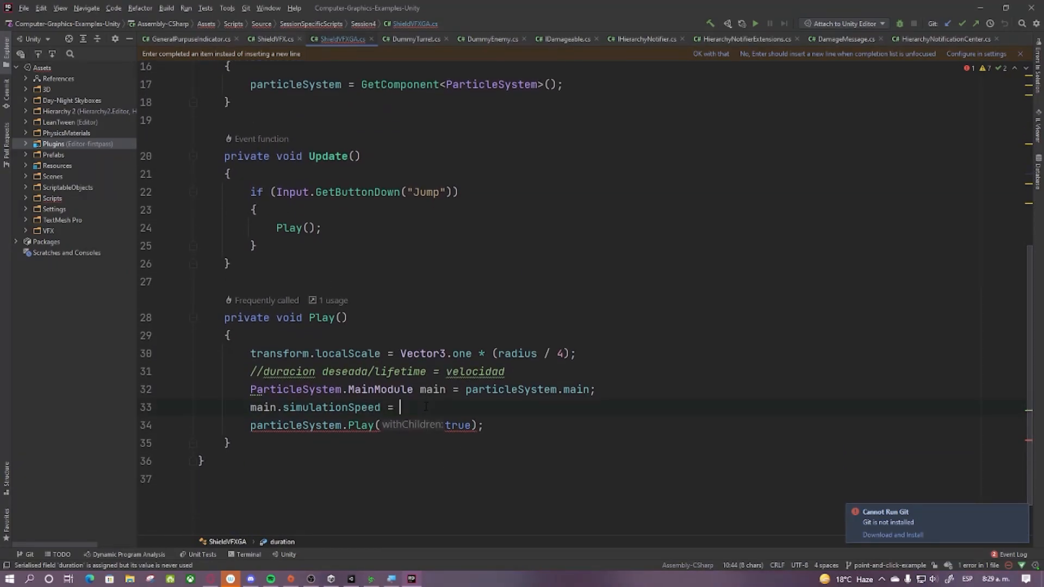
Step: Complete the main.simulationSpeed assignment in the Play method with (duration / speed) / main.startLifetime and a closing semicolon
type("(dura")
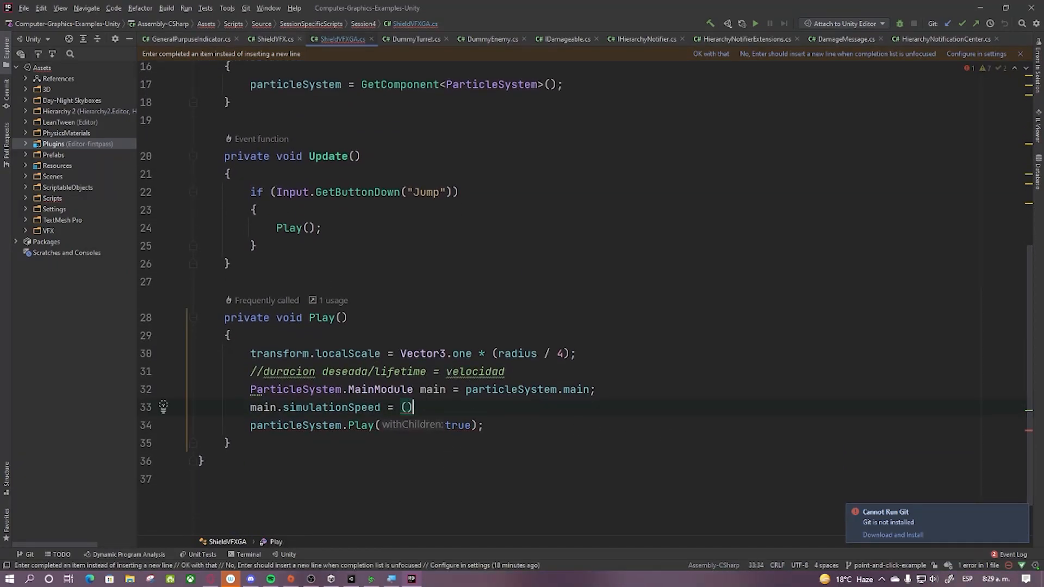
key("Return")
type("/spee")
key("Return")
type(") / ")
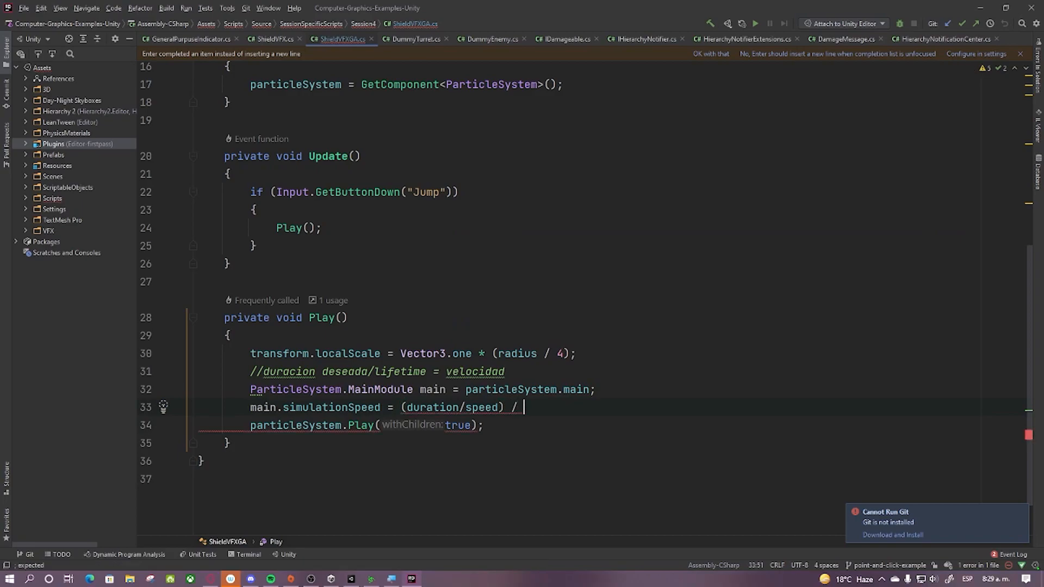
type("main.sta")
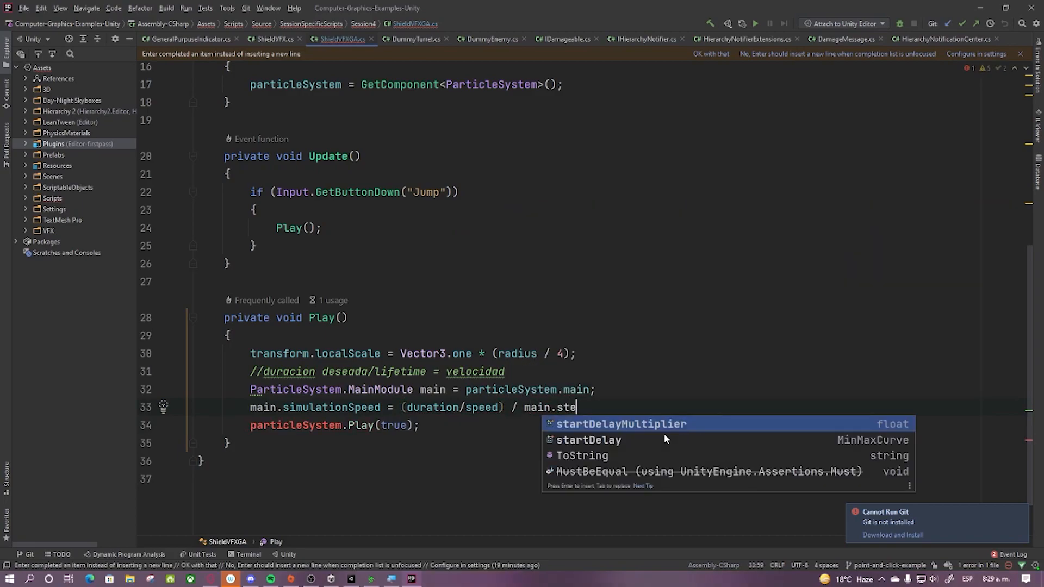
type("rtlif")
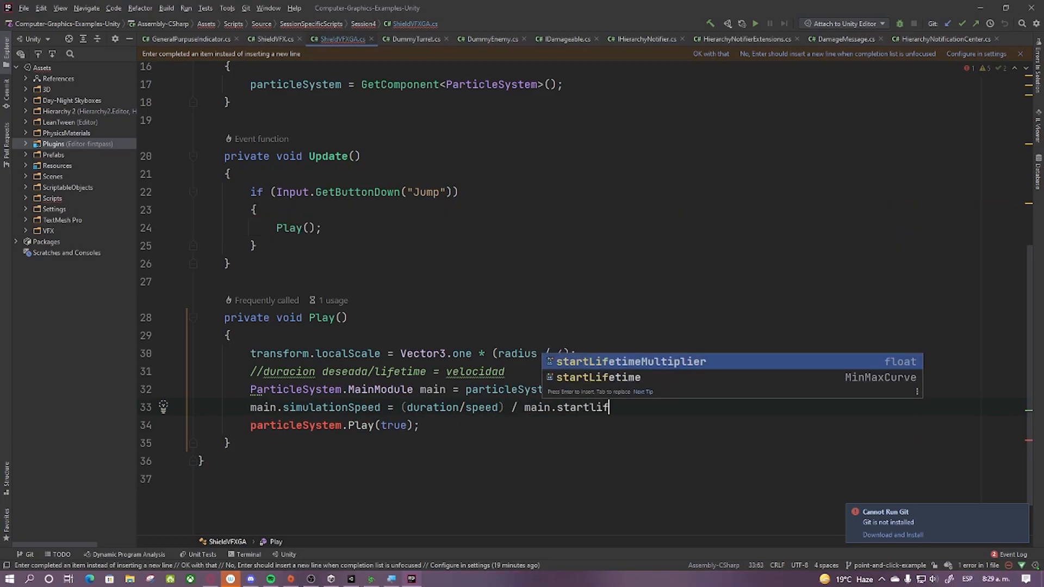
key("Down")
key("Return")
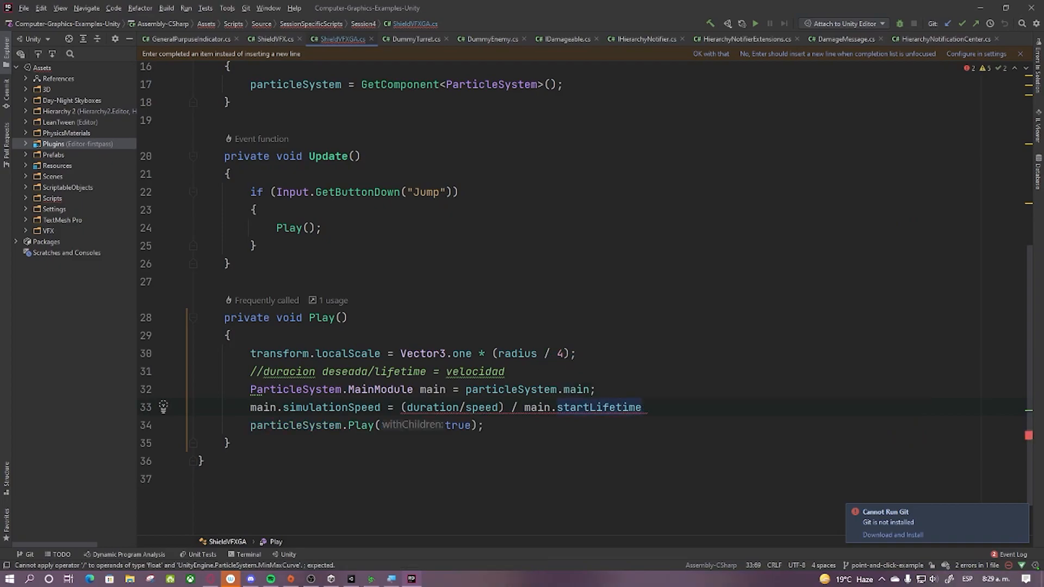
type(";")
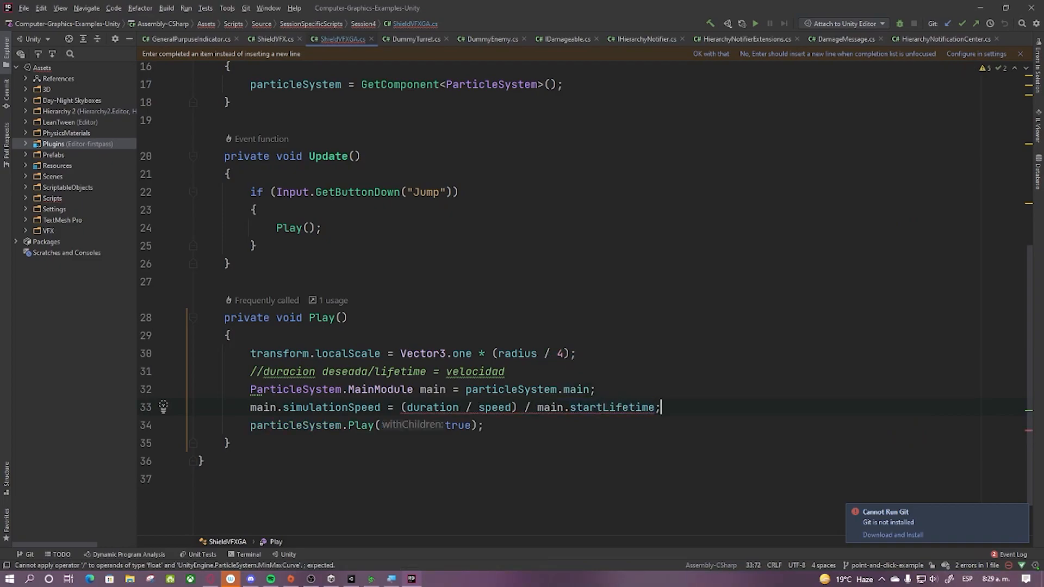
Step: Inspect the operator error flagged on the main.simulationSpeed line, checking main and startLifetime
key("Up")
key("Up")
key("Up")
key("Up")
key("Up")
mouse_move(565, 409)
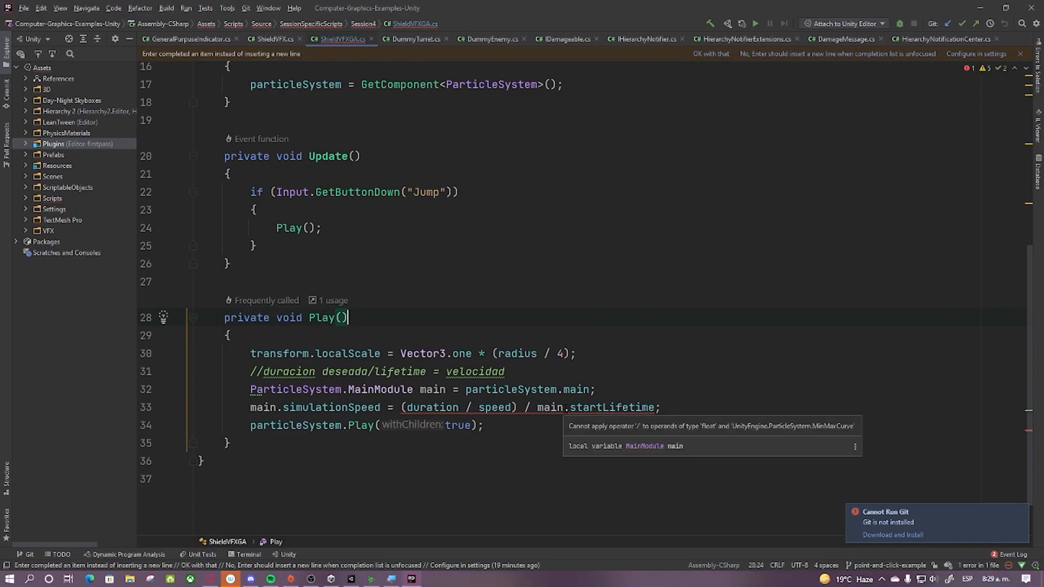
left_click(600, 355)
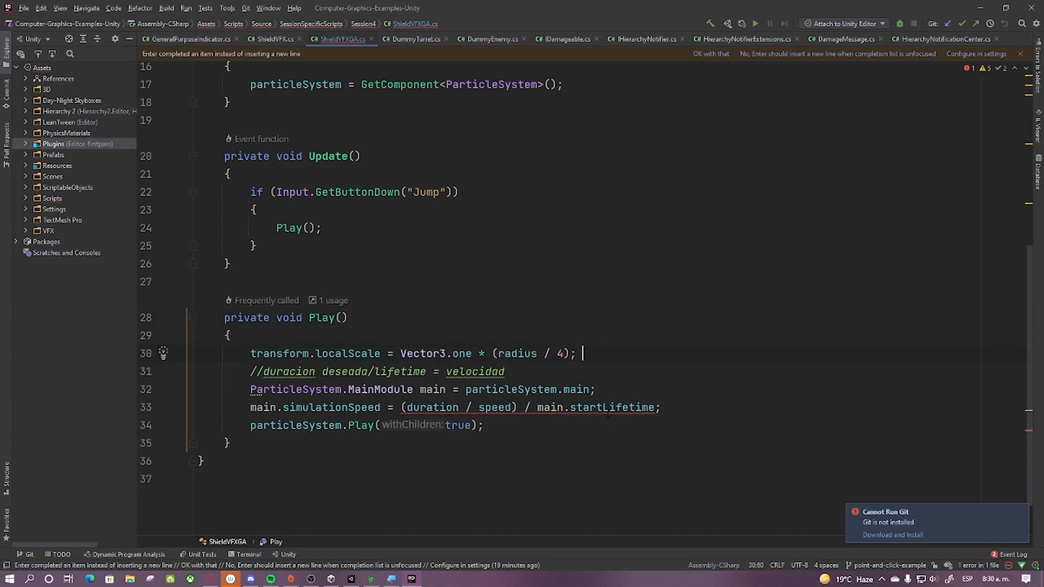
mouse_move(607, 410)
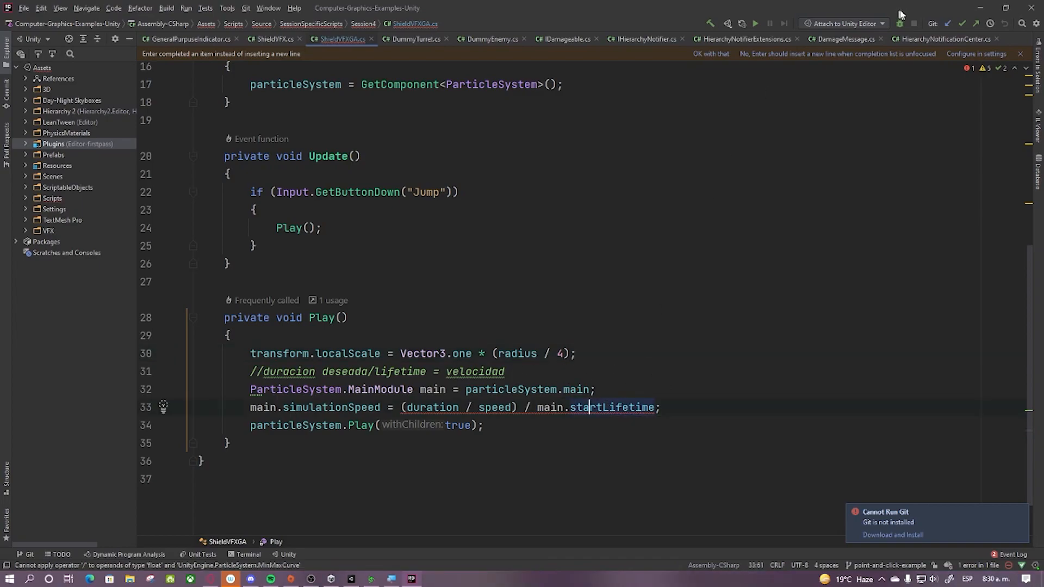
Step: Switch to Unity and view the value modes offered for Start Speed in the Shield's particle system
left_click(981, 8)
scroll(873, 245, "up", 9)
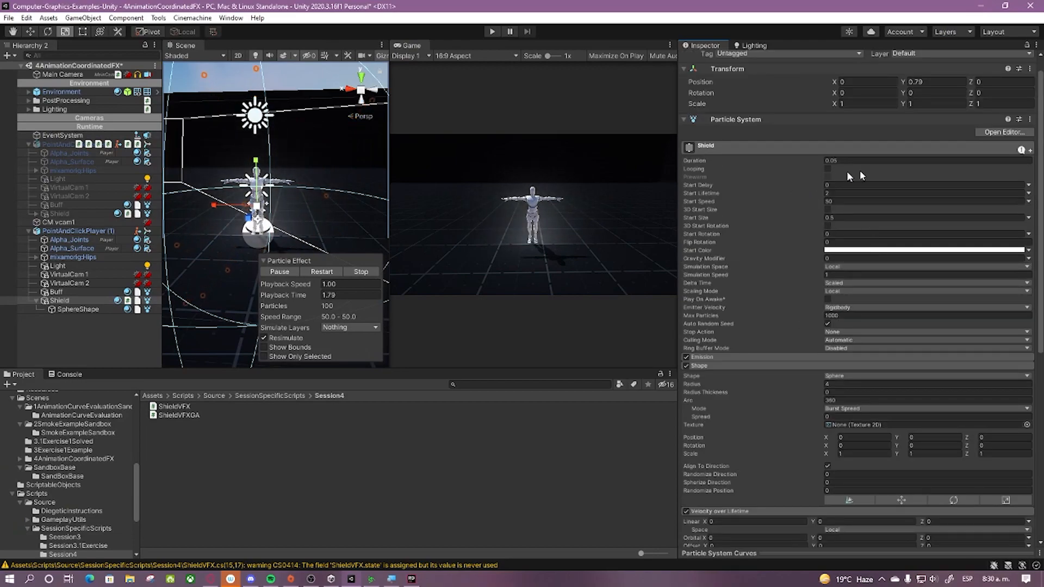
left_click(1027, 207)
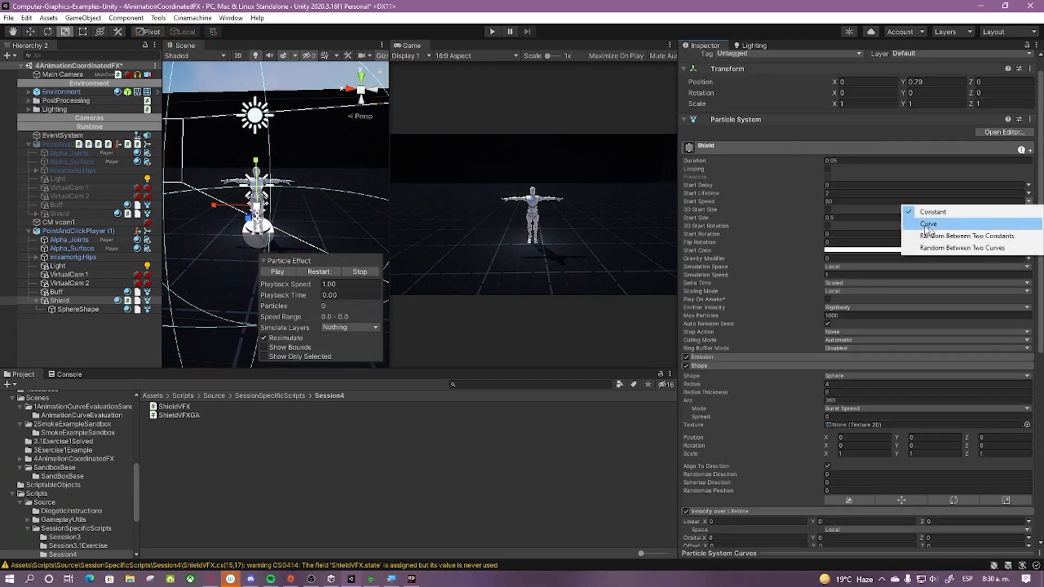
left_click(957, 205)
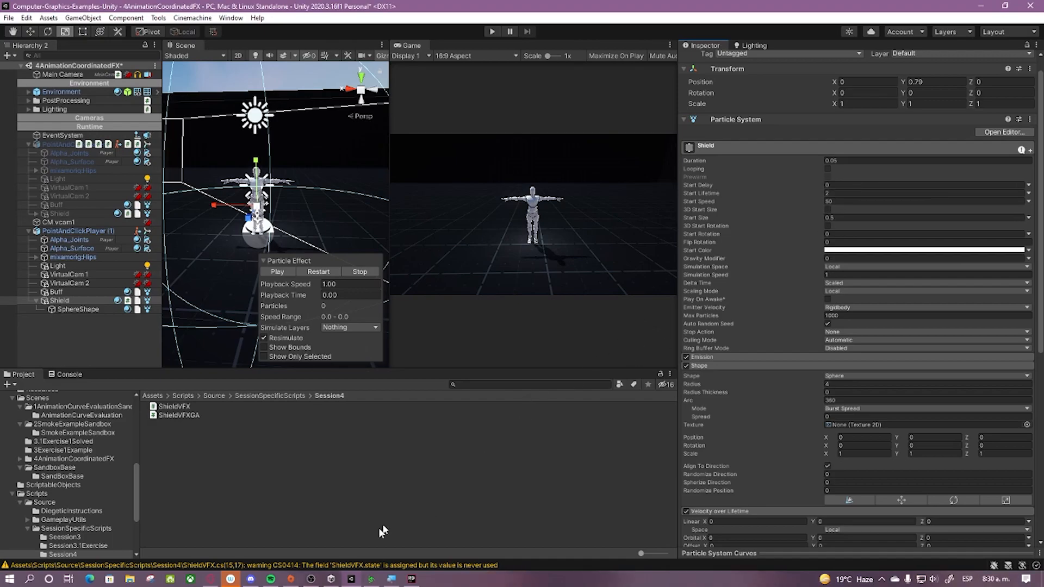
Step: Return to the script in Rider and append .constantMax to main.startLifetime in the simulationSpeed expression
left_click(411, 578)
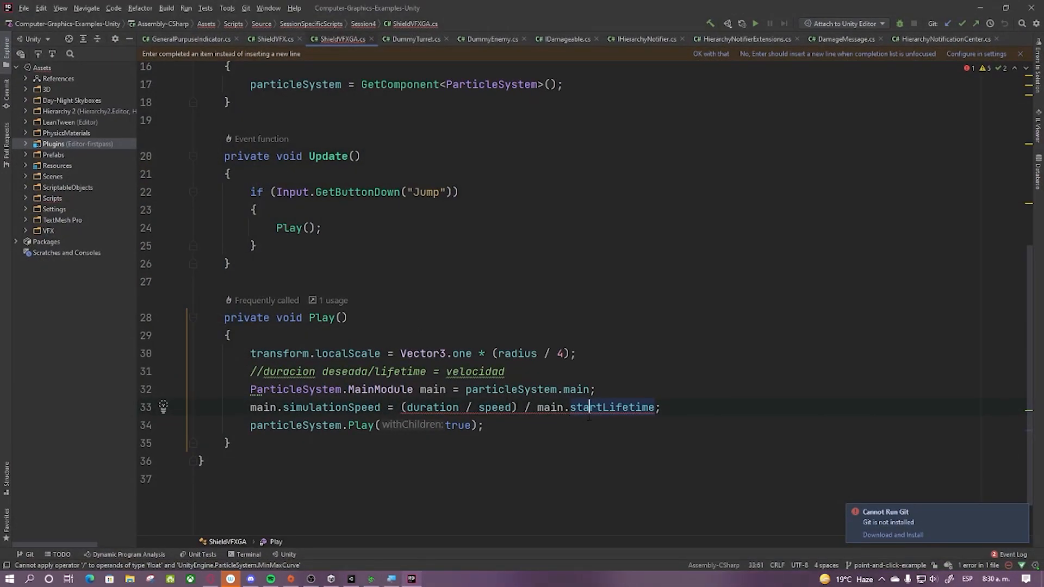
left_click(663, 341)
left_click(620, 426)
left_click(609, 408)
type(".")
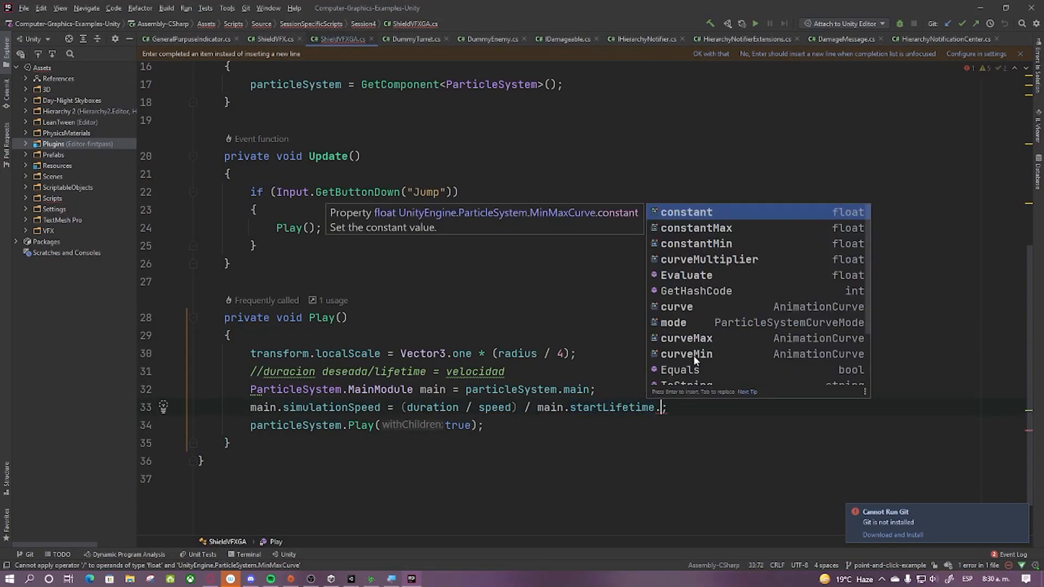
key("Down")
key("Return")
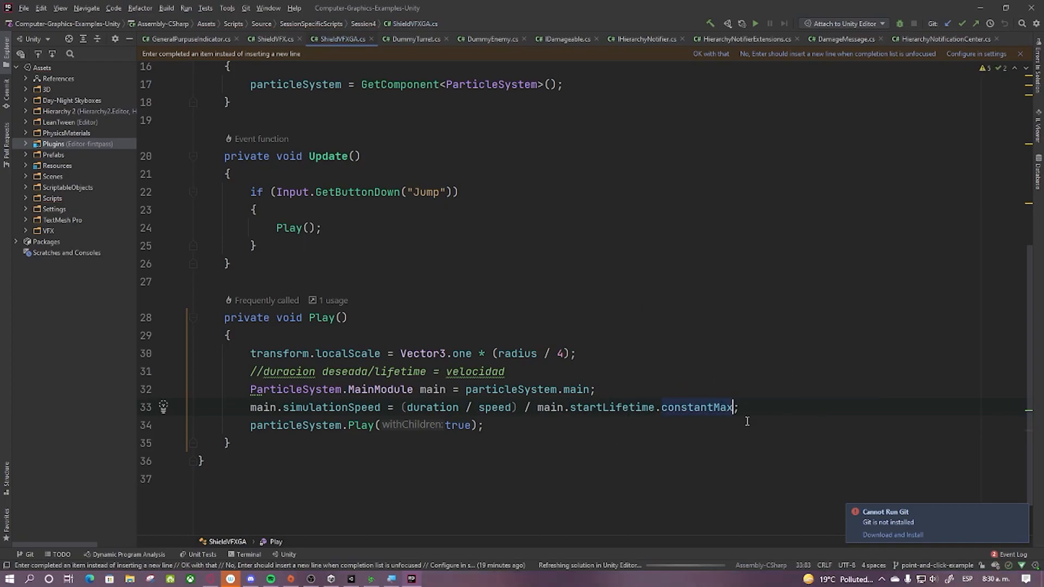
Step: Replace constantMax with an Evaluate(1) call on main.startLifetime in the simulationSpeed expression
key("ctrl+w")
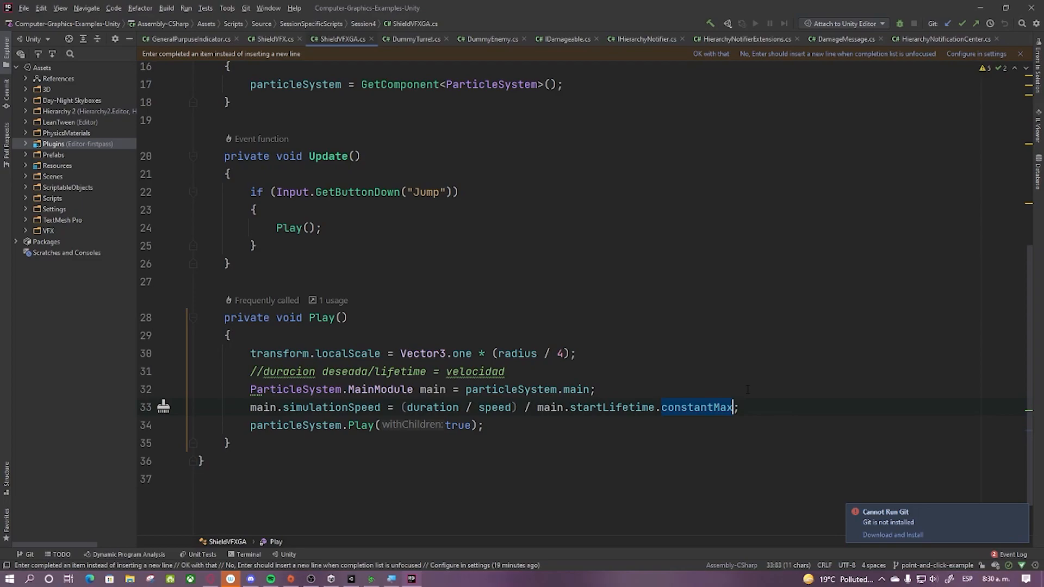
key("BackSpace")
key("ctrl+space")
key("Down")
key("Down")
key("Down")
key("Down")
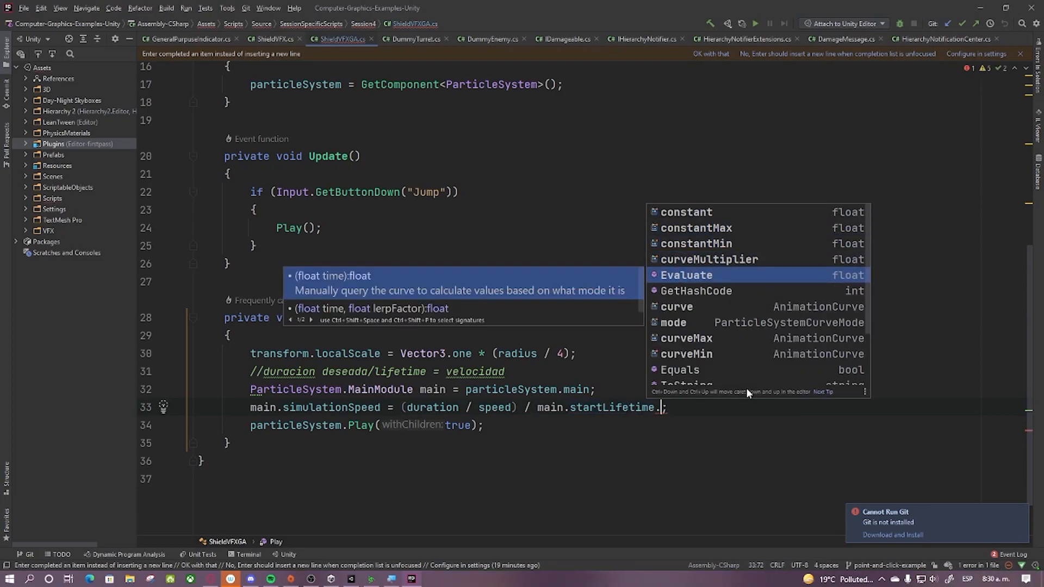
key("Return")
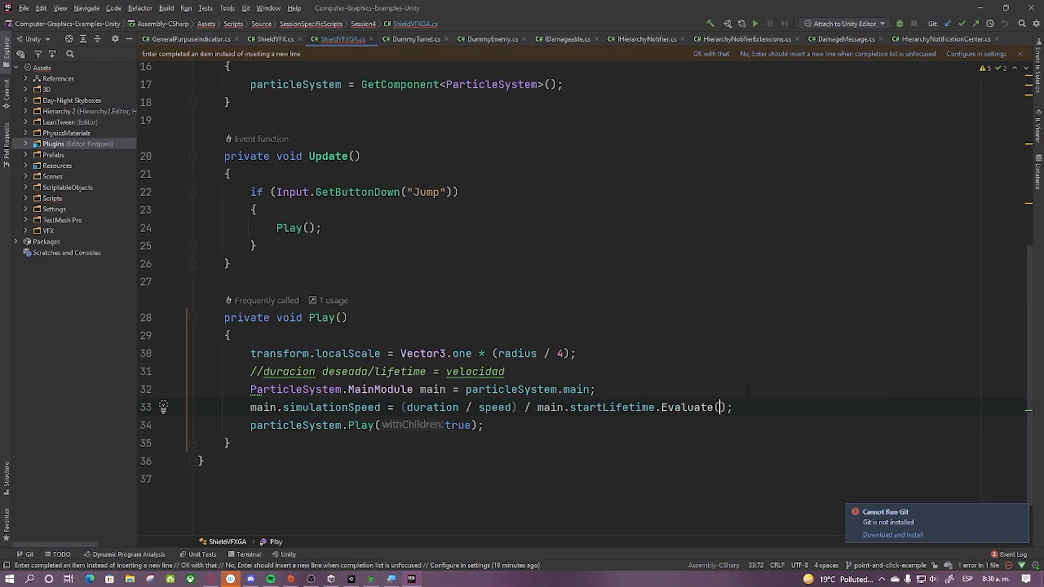
type("1")
key("Up")
key("Up")
key("Up")
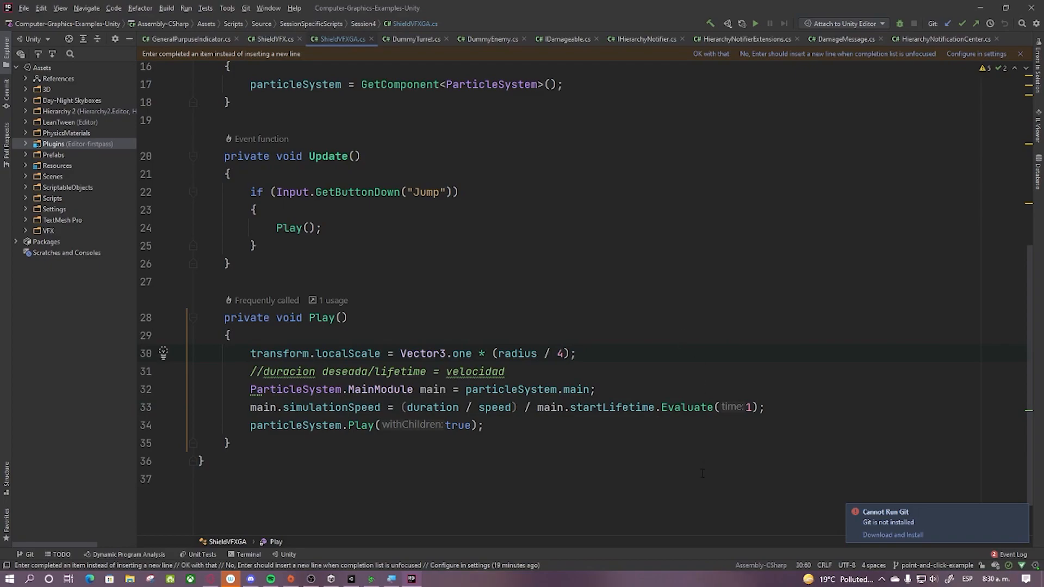
Step: Remove the Evaluate call from main.startLifetime and use its constantMax property instead
left_click_drag(750, 408, 719, 407)
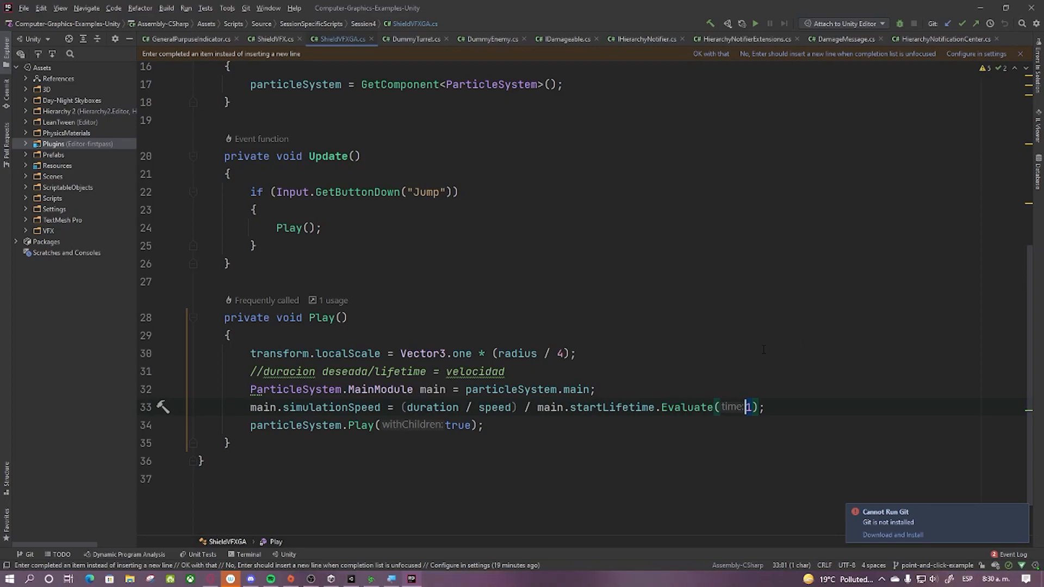
key("BackSpace")
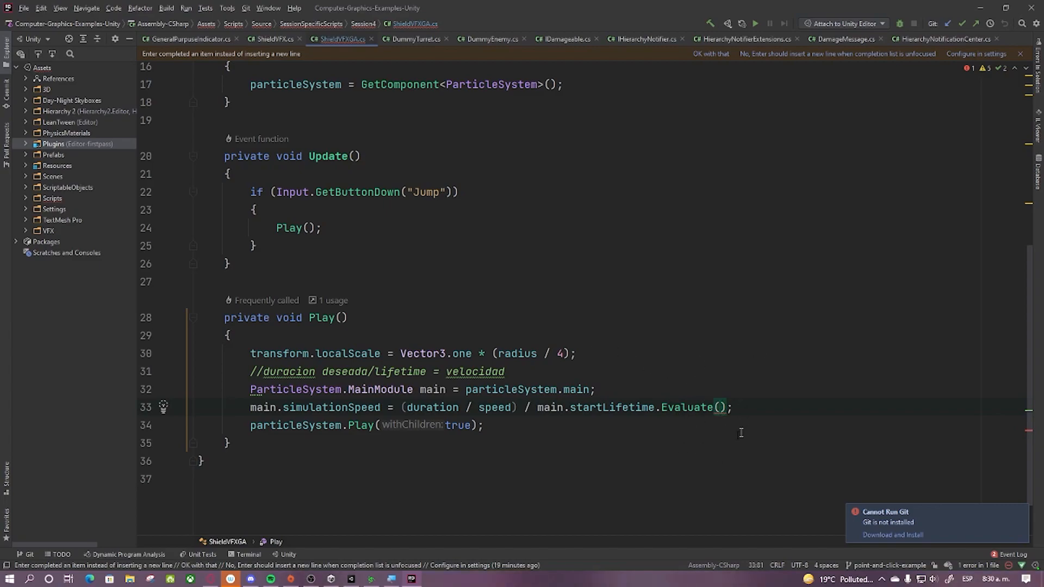
left_click_drag(727, 408, 656, 407)
key("BackSpace")
type("con")
key("Return")
key("Up")
key("Up")
key("Up")
left_click(754, 402)
left_click(549, 374)
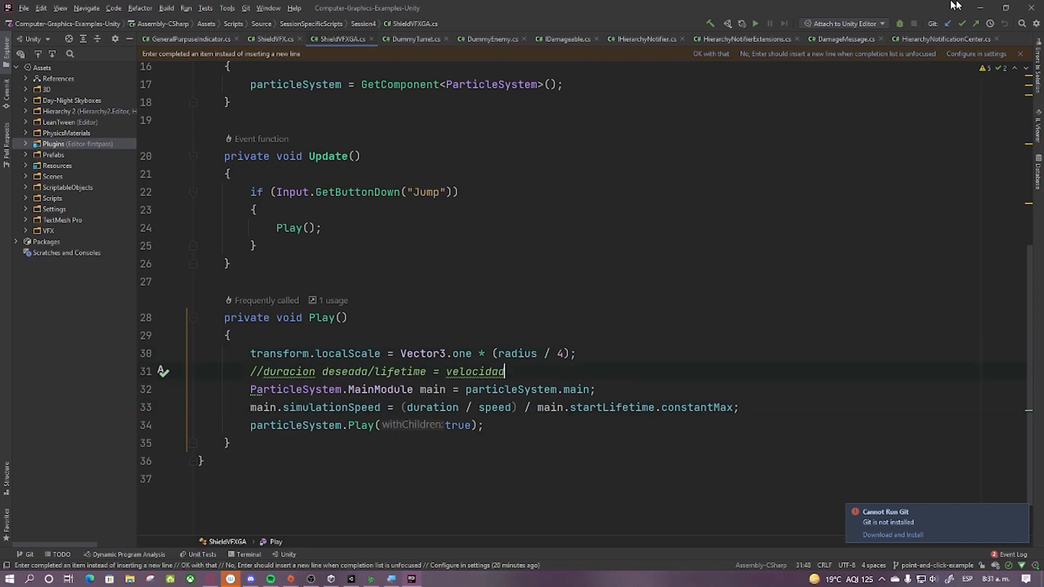
Step: Switch to Unity, look over the Shield's particle and script settings, and replay its particle effect preview
left_click(985, 6)
scroll(823, 463, "down", 5)
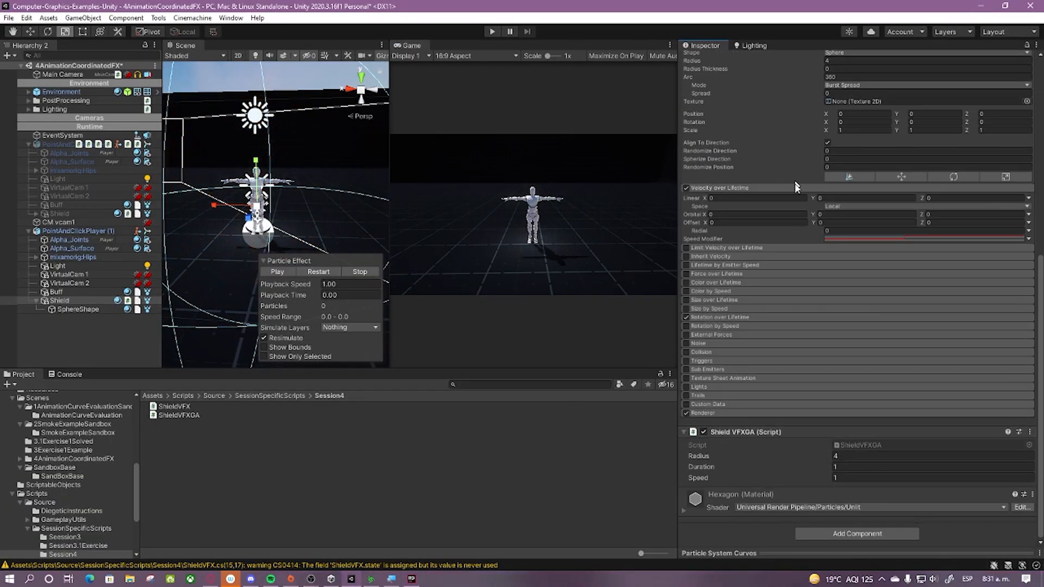
scroll(794, 179, "up", 5)
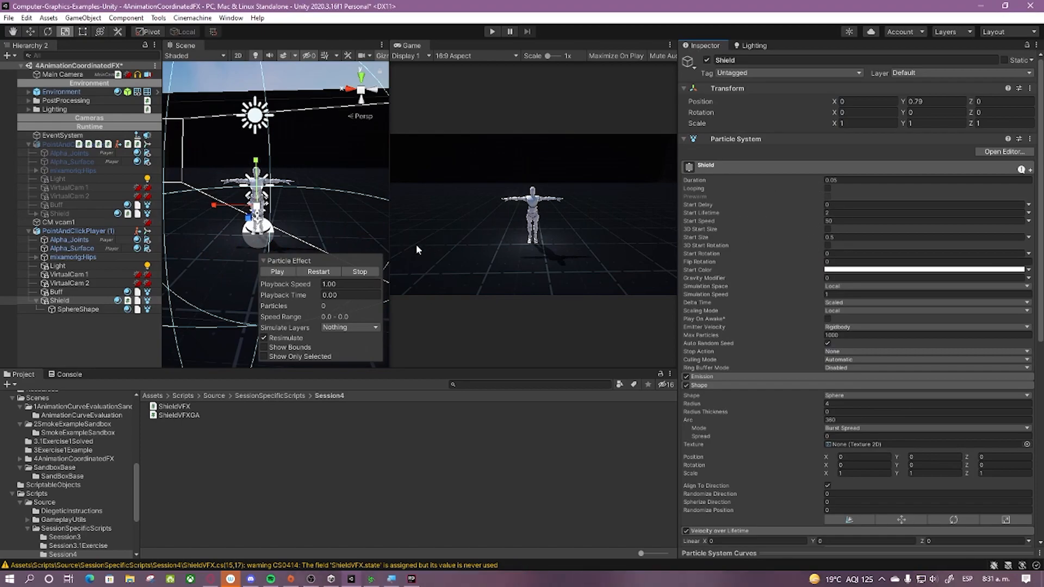
left_click(318, 272)
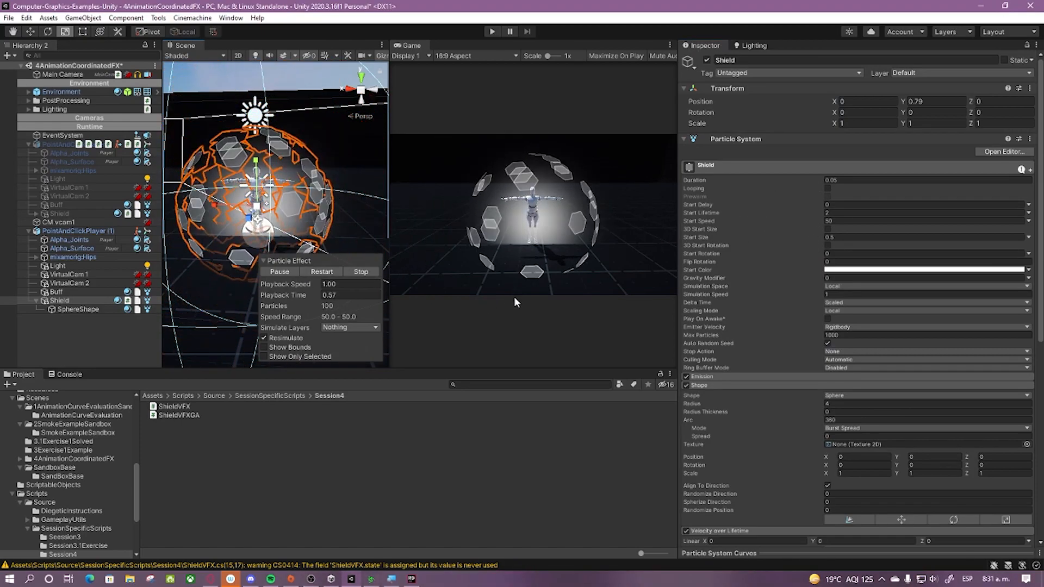
Step: Run the scene in play mode to test the shield, compare its Simulation Speed with the Shield VFXGA values, and stop
left_click(493, 33)
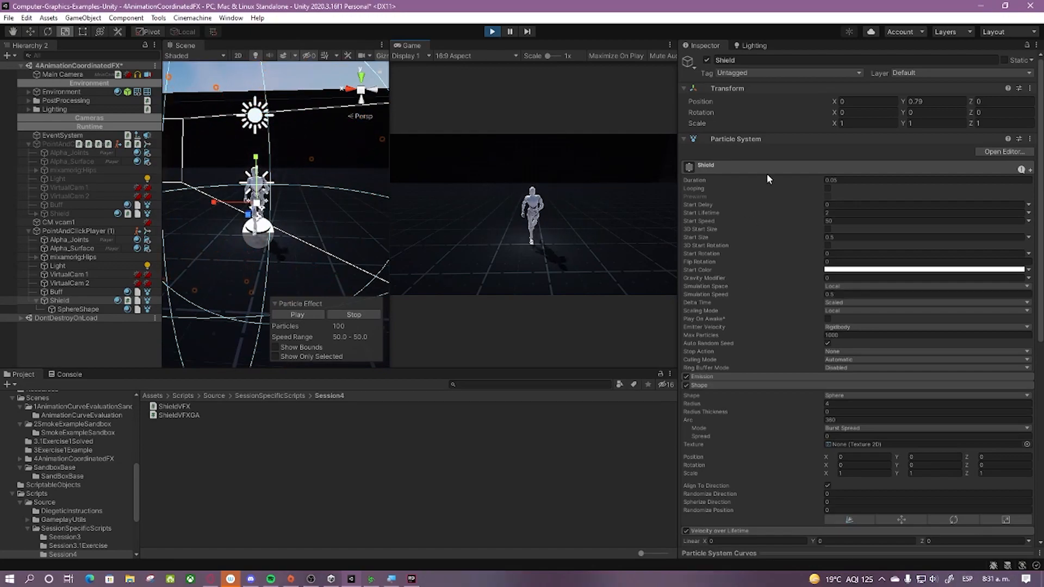
scroll(777, 269, "down", 10)
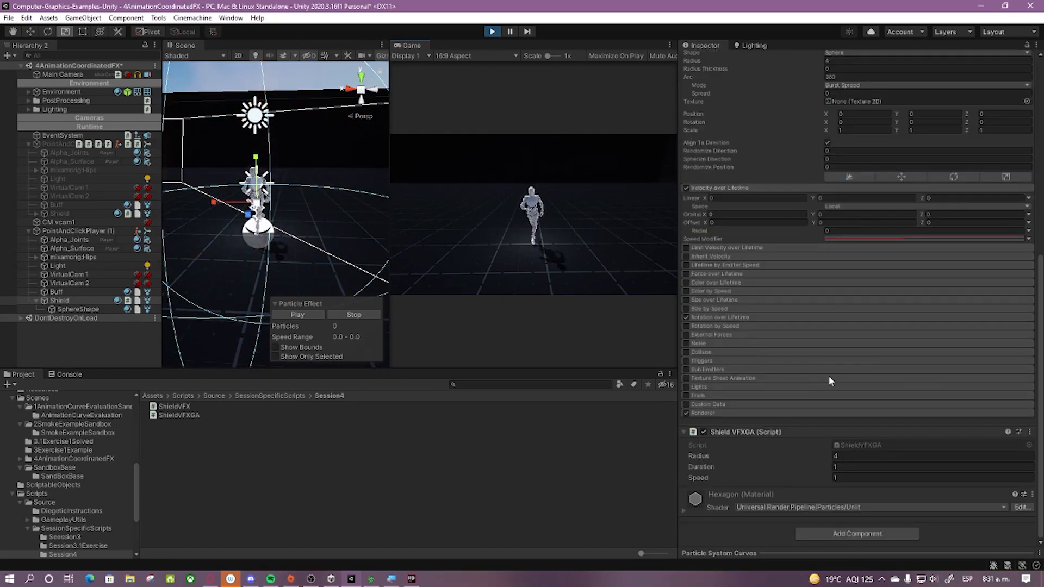
scroll(832, 376, "up", 3)
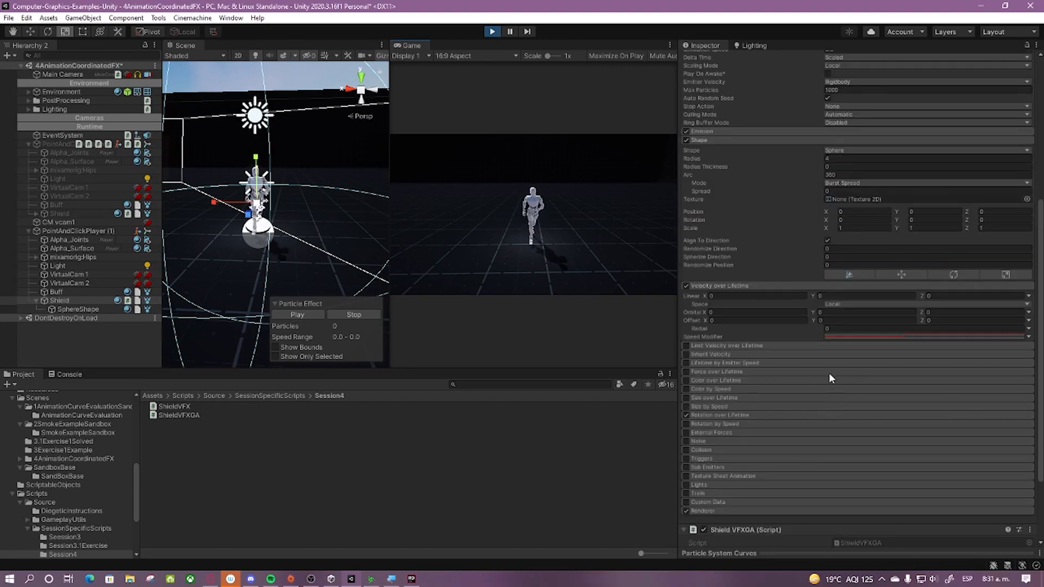
scroll(829, 373, "up", 7)
scroll(821, 373, "down", 3)
scroll(822, 373, "up", 3)
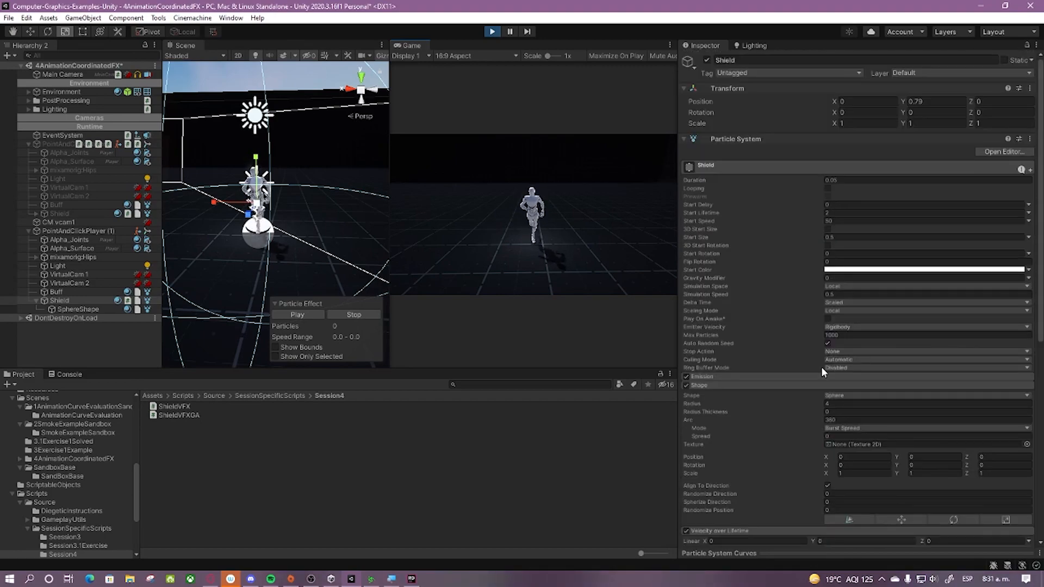
left_click(492, 32)
Step: In the script in Rider, change the division before main.startLifetime.constantMax to a multiplication
key("alt+Tab")
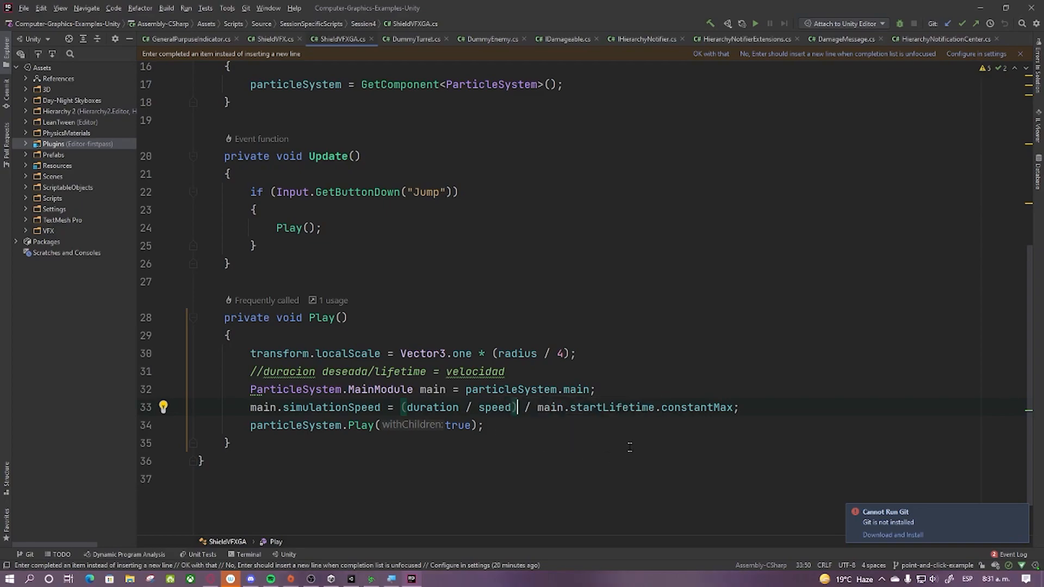
key("Right")
key("Right")
key("BackSpace")
type("*")
Step: Test the shield in Unity's play mode with the Shield VFXGA duration set to 2, then return to the script
key("alt+Tab")
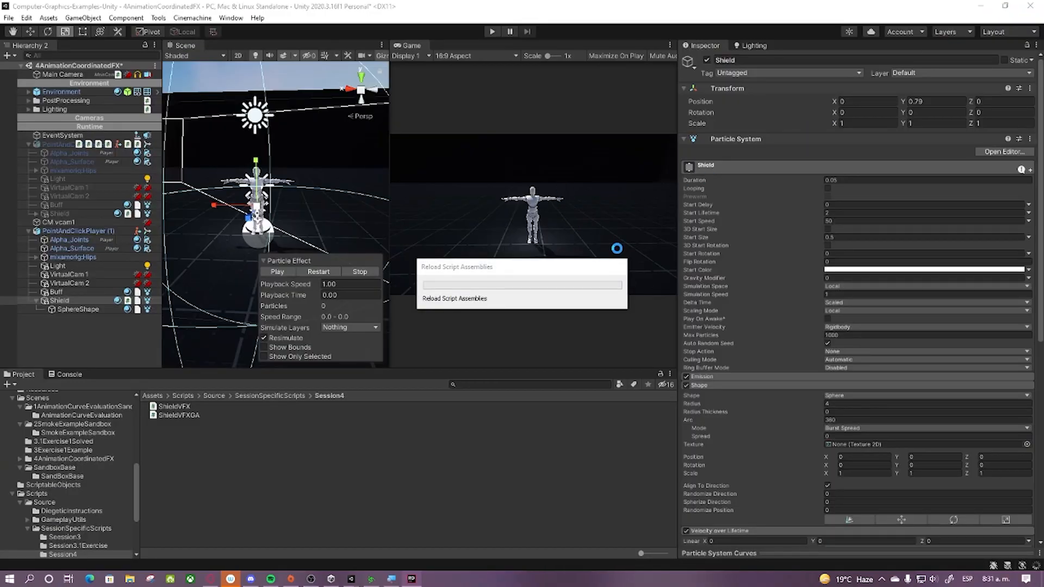
left_click(491, 31)
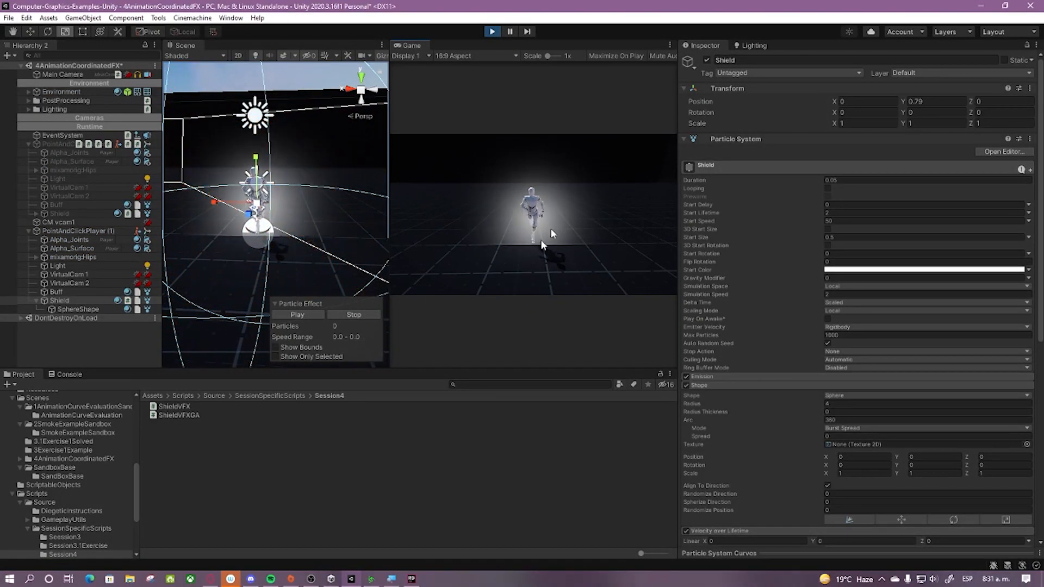
scroll(863, 358, "down", 10)
left_click(846, 467)
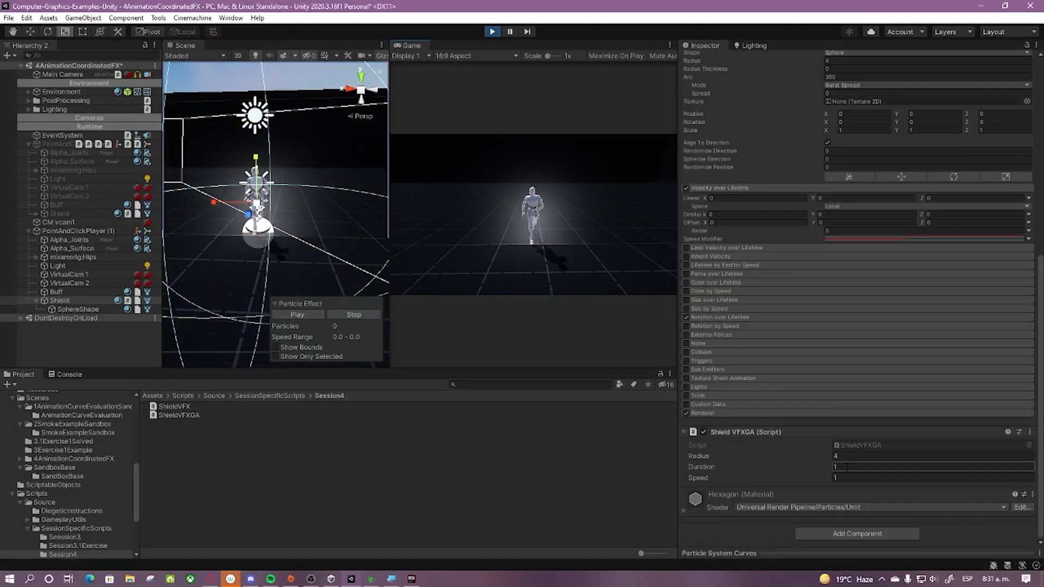
type("2")
left_click(570, 206)
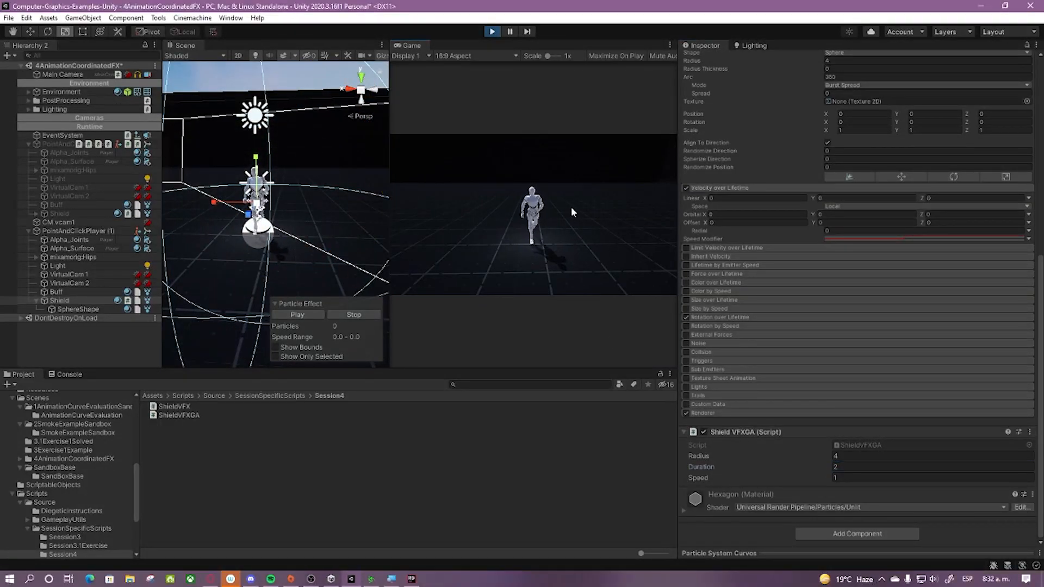
left_click(491, 32)
left_click(413, 578)
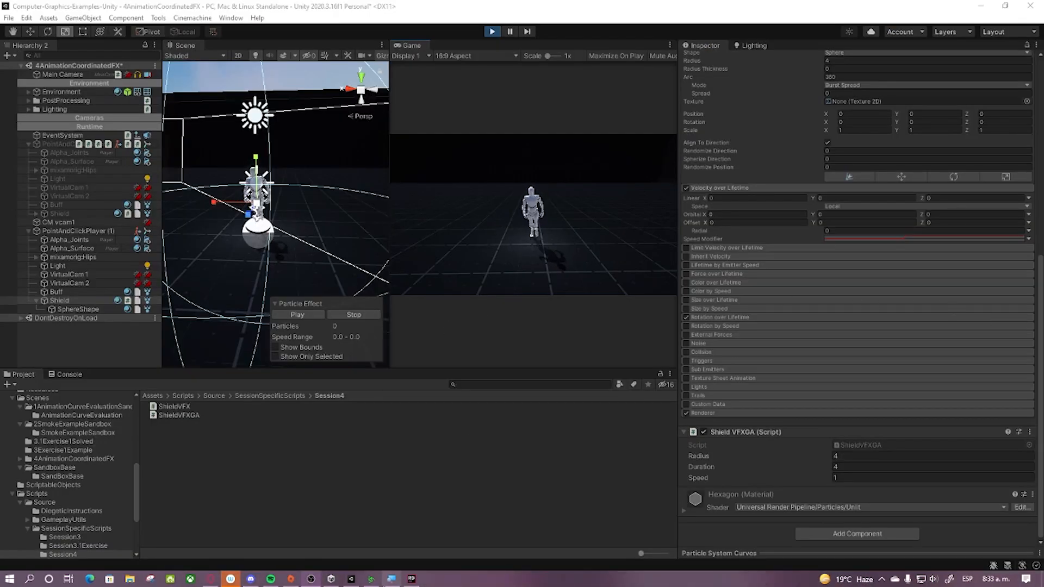
Step: Switch to the script in Rider and rewrite the comment in the Play method as //lifetime/duracion deseada = velocidad
left_click(411, 579)
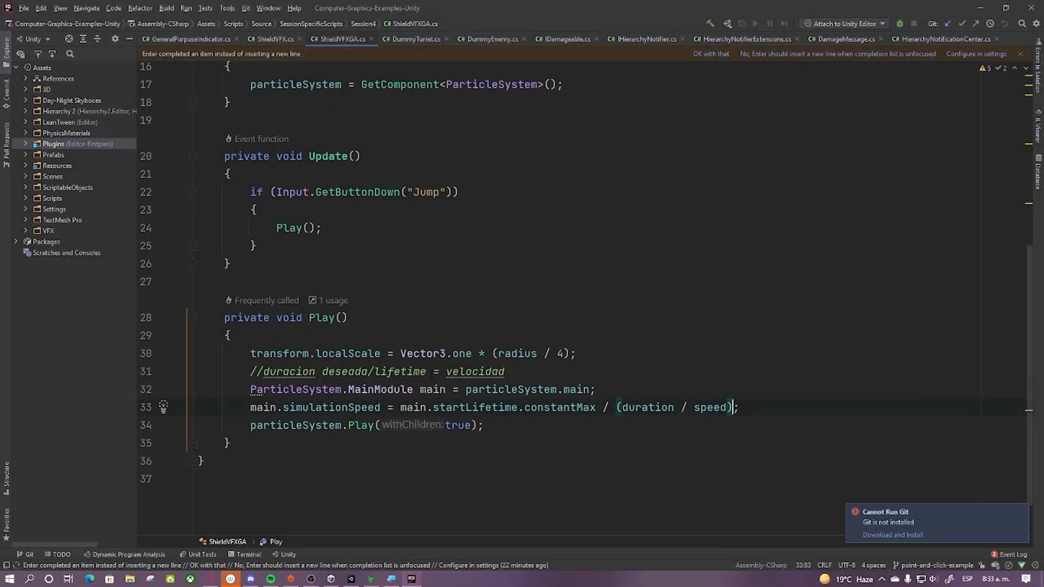
left_click(325, 371)
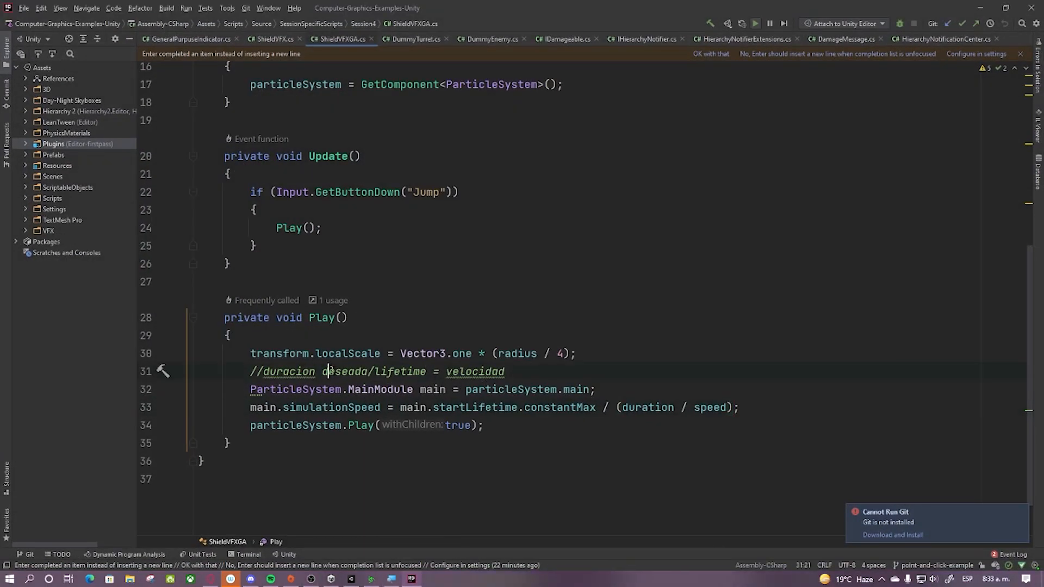
left_click(445, 371)
type("1 /")
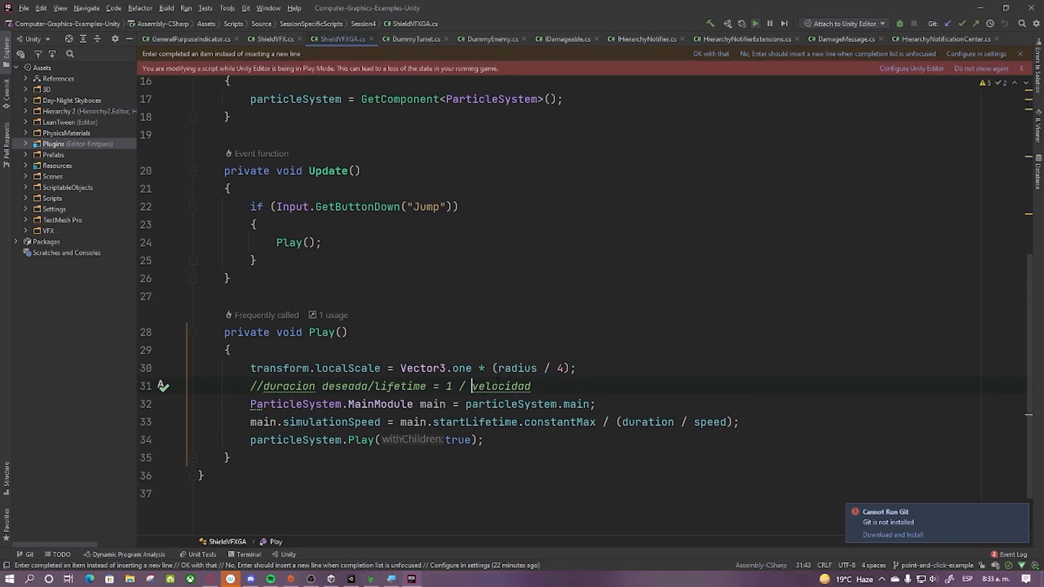
left_click(518, 387)
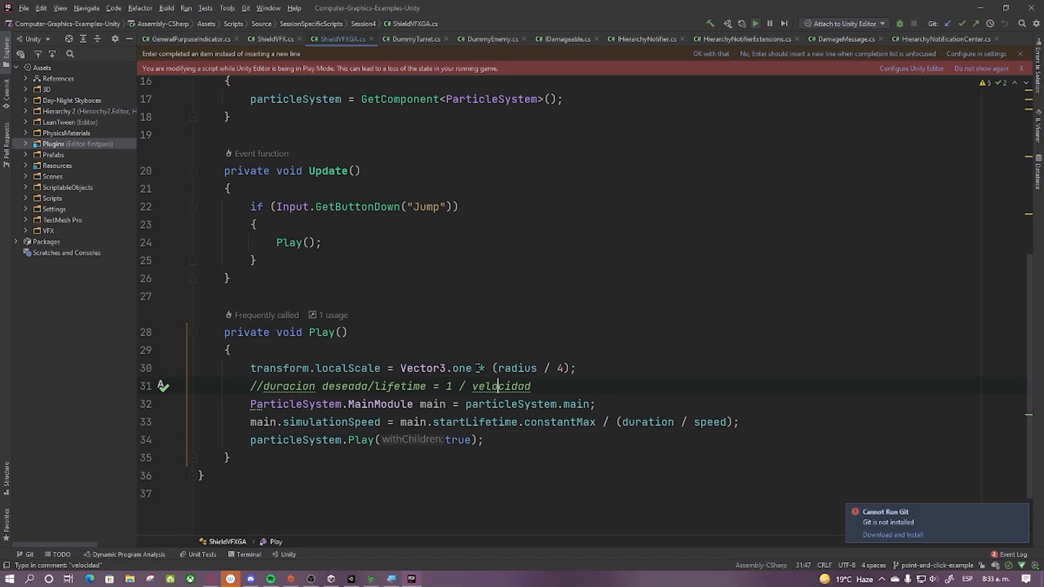
double_click(389, 388)
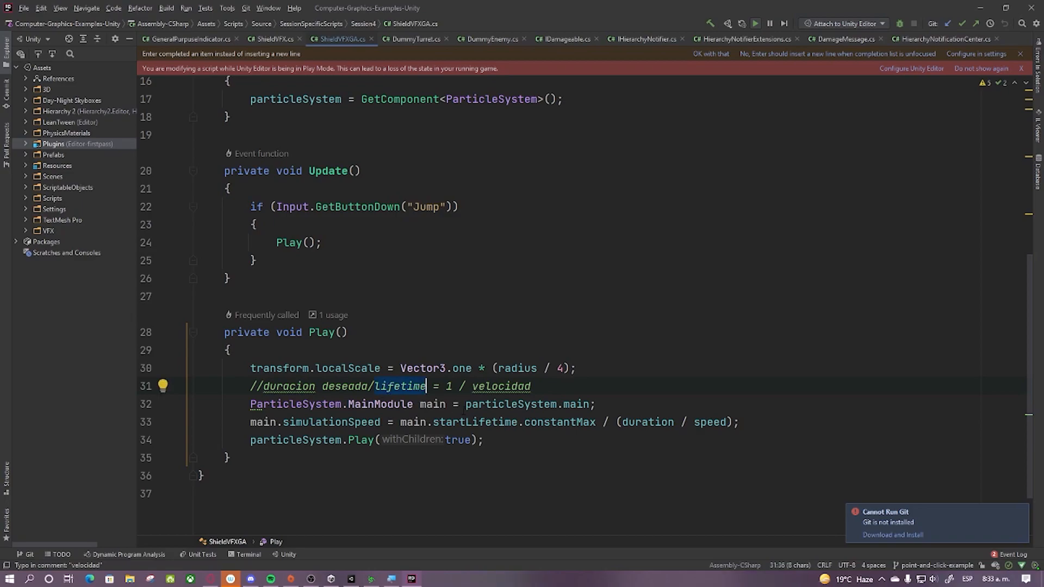
key("ctrl+x")
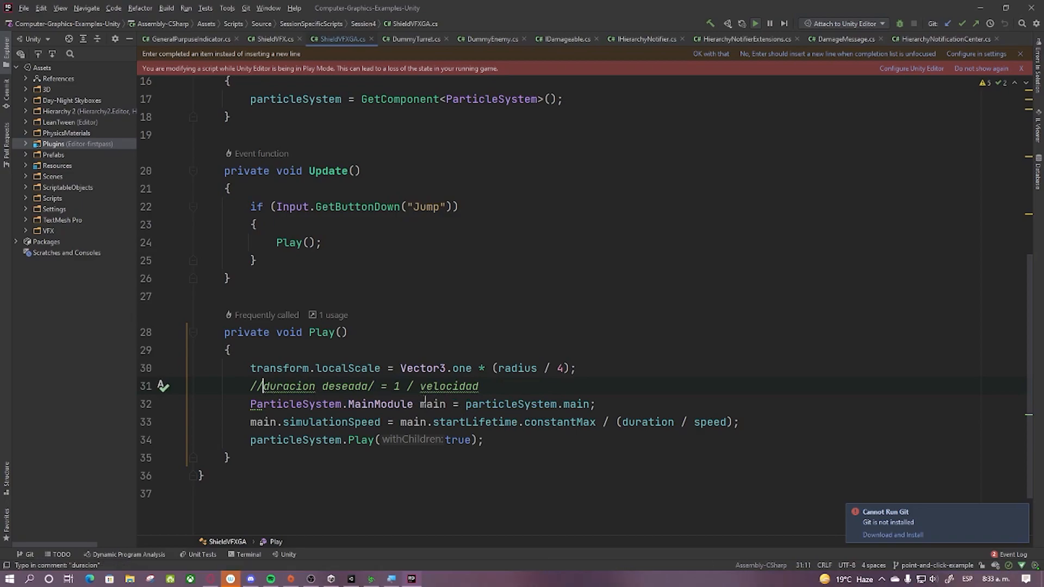
key("ctrl+v")
type("/")
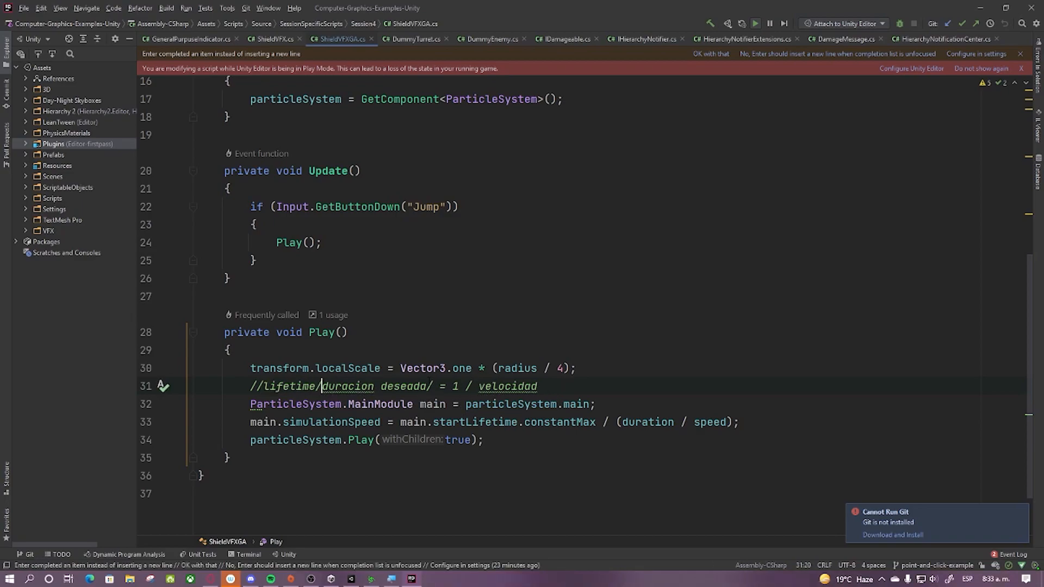
key("BackSpace")
key("BackSpace")
key("BackSpace")
key("BackSpace")
key("BackSpace")
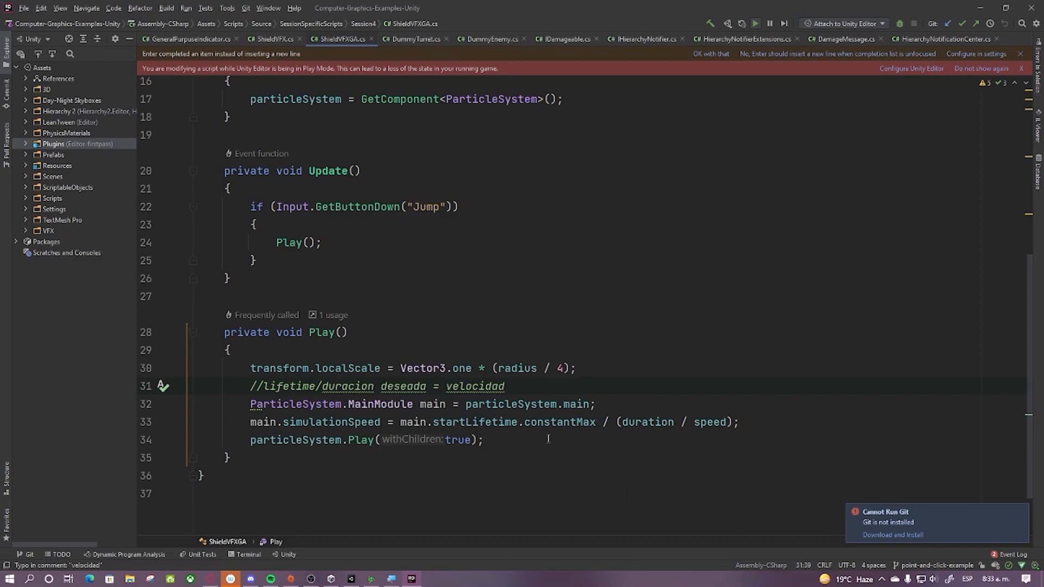
Step: Check the main.startLifetime.constantMax and (duration / speed) terms of the simulationSpeed line against the comment
left_click_drag(400, 421, 596, 422)
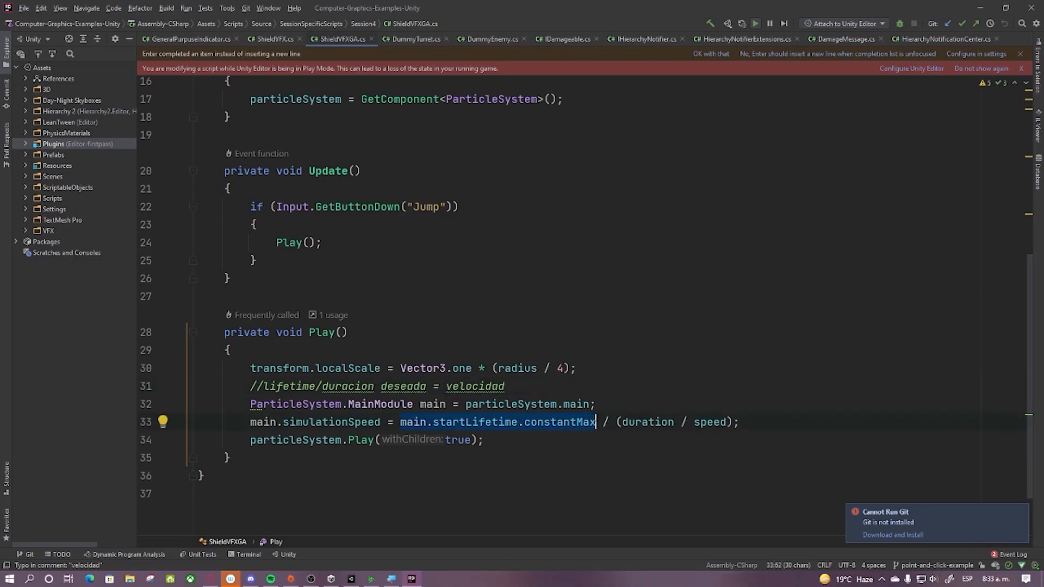
left_click(498, 387)
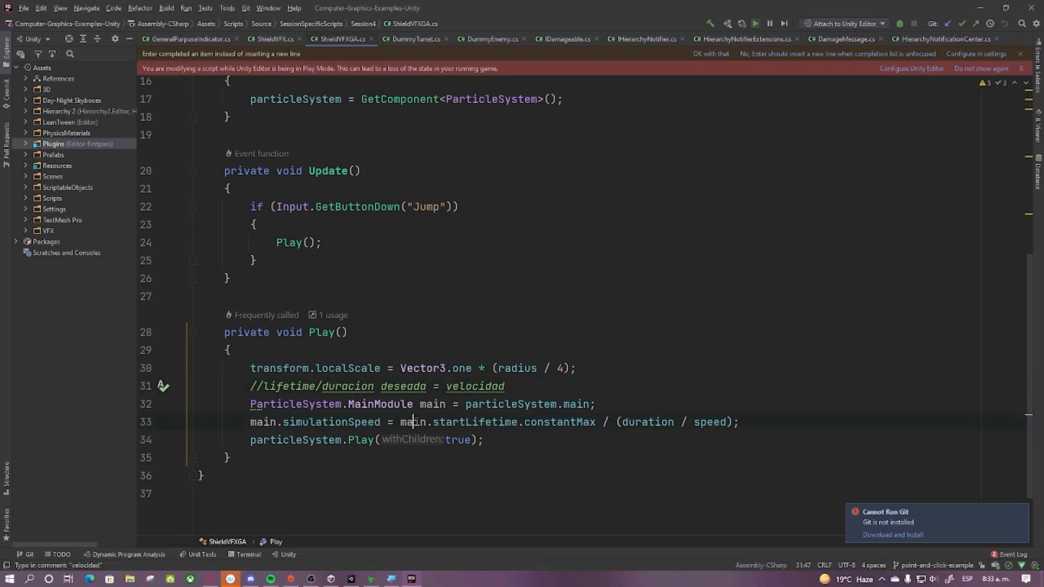
double_click(472, 422)
double_click(569, 420)
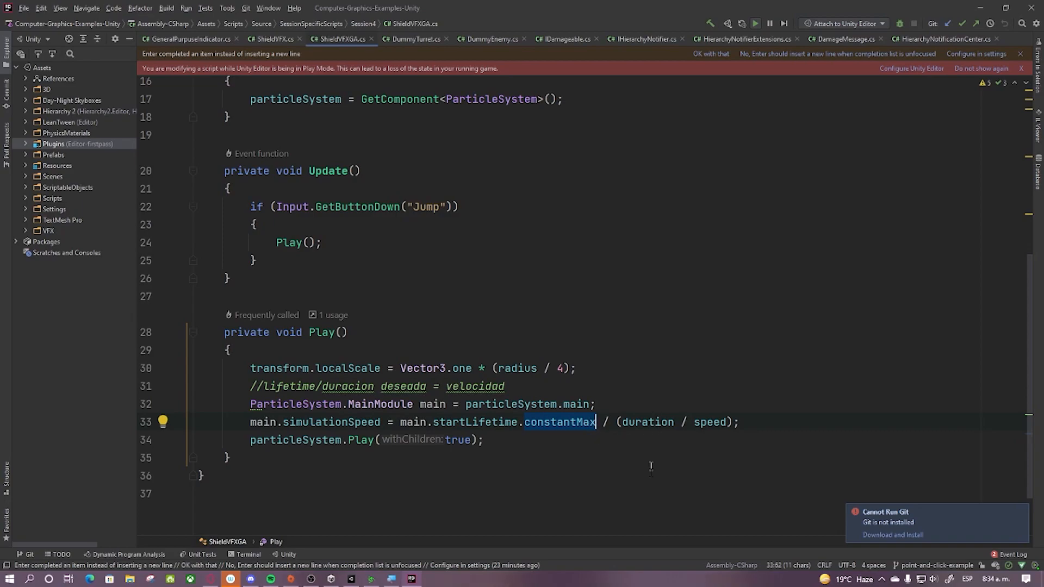
left_click_drag(617, 422, 728, 422)
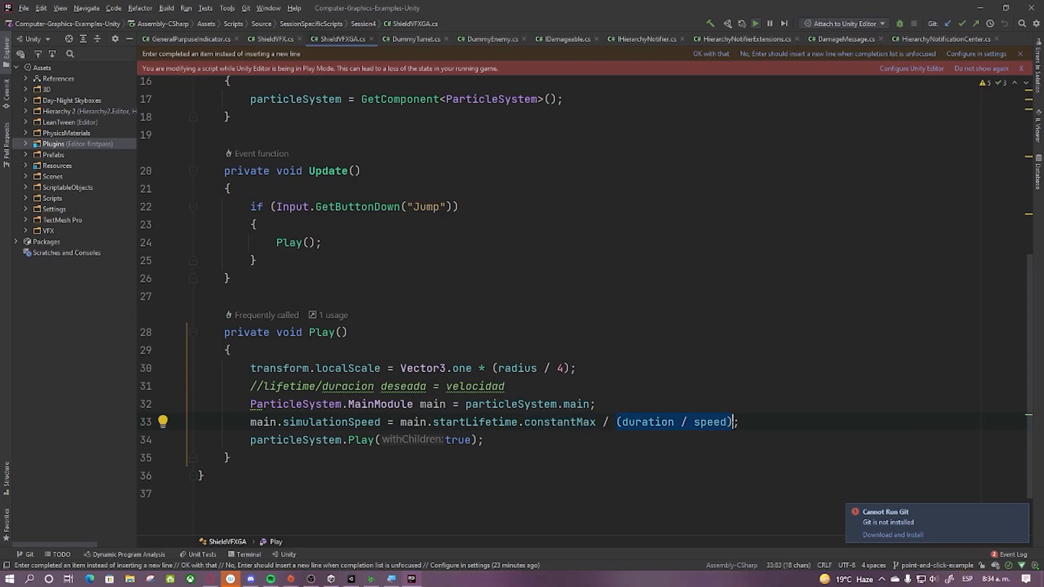
Step: Return to Unity, restart play mode, and test the shield with the Shield VFXGA Duration set to 5
left_click(980, 7)
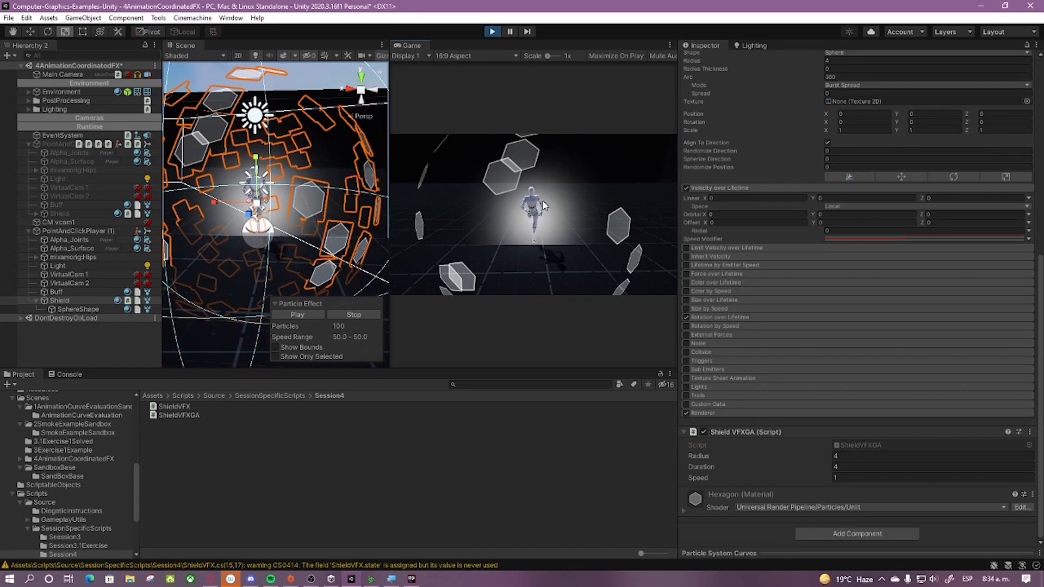
left_click(492, 31)
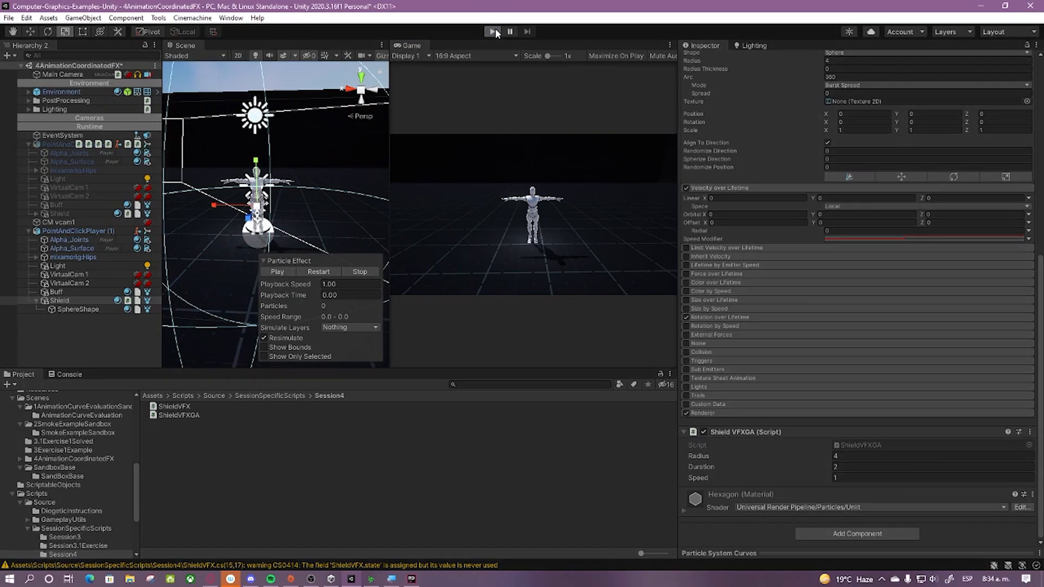
key("ctrl+p")
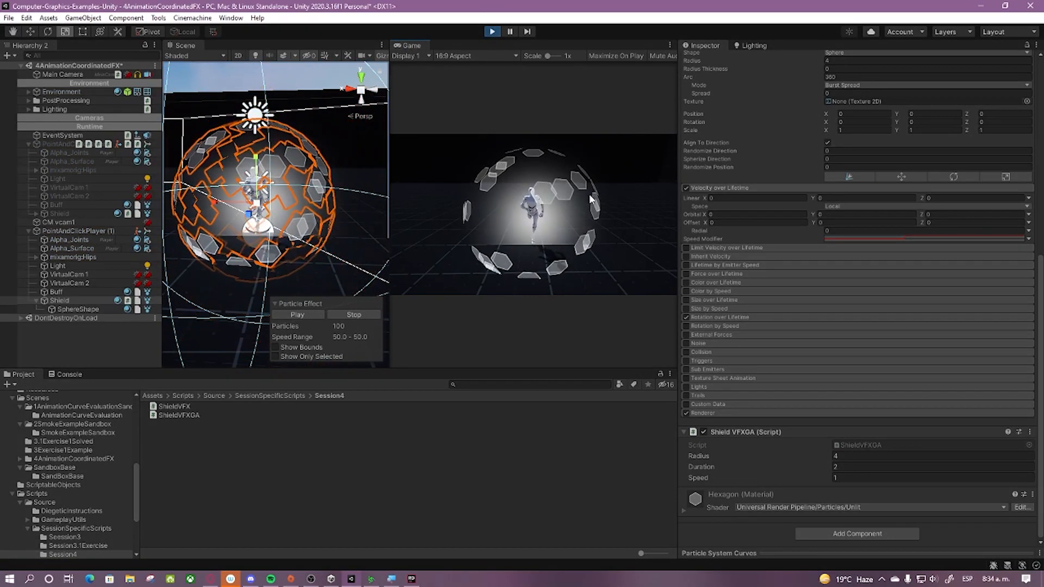
left_click(842, 466)
type("5")
left_click(568, 193)
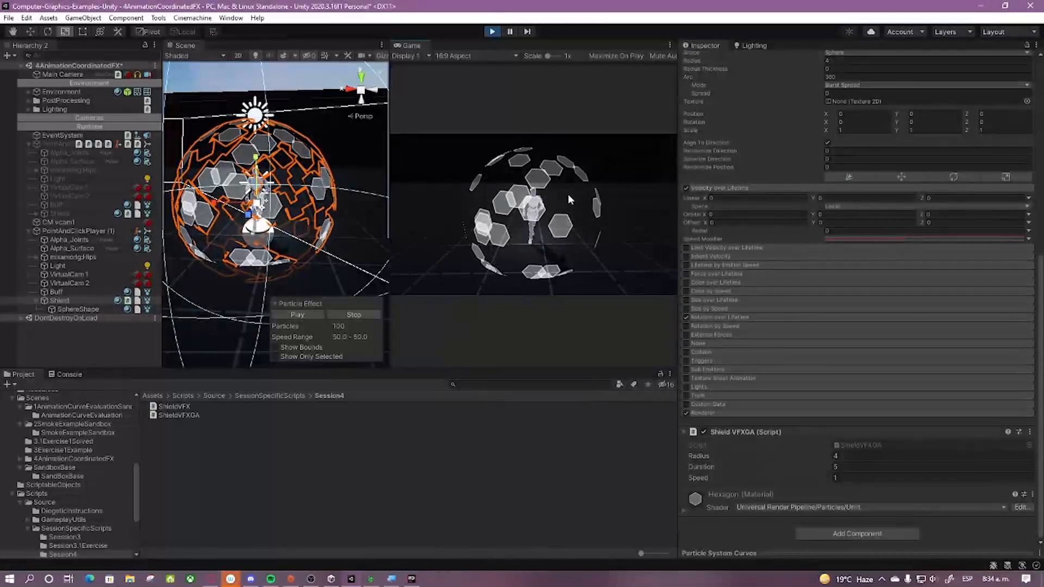
Step: Test the running shield with its Duration set to 1 and again with it set to 5
left_click(865, 466)
type("1")
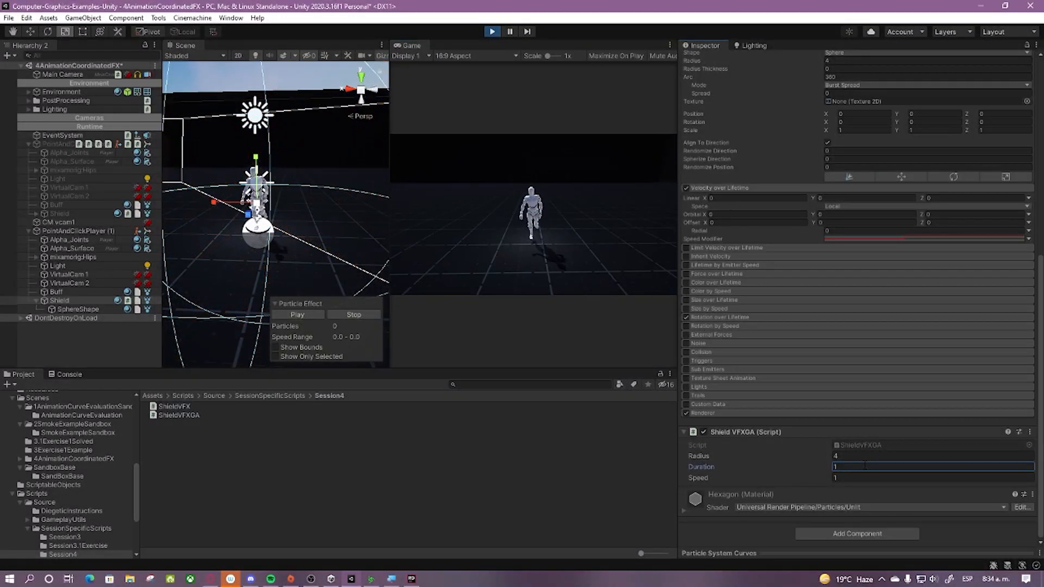
key("Return")
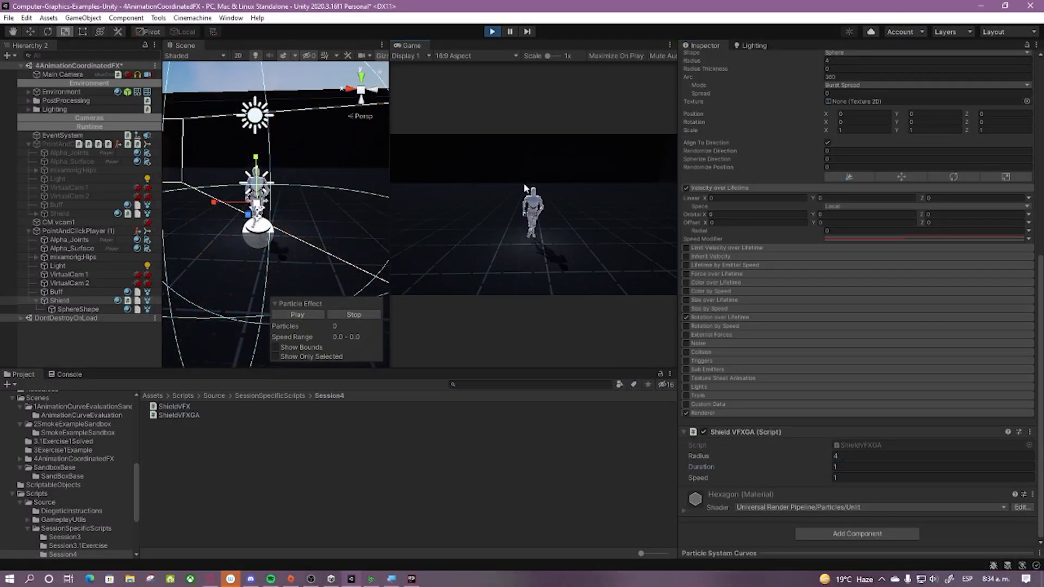
left_click(864, 467)
type("5")
left_click(601, 251)
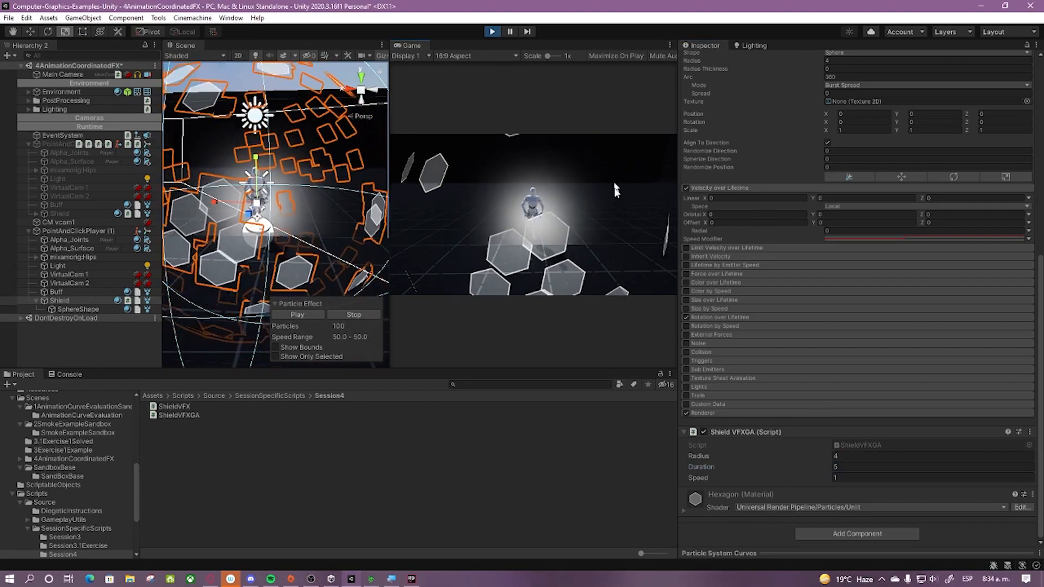
Step: Test the running shield with its Speed set to 2 and again with it set to 10
left_click(853, 476)
type("2")
left_click(686, 317)
left_click(607, 216)
left_click(868, 477)
type("10")
left_click(615, 203)
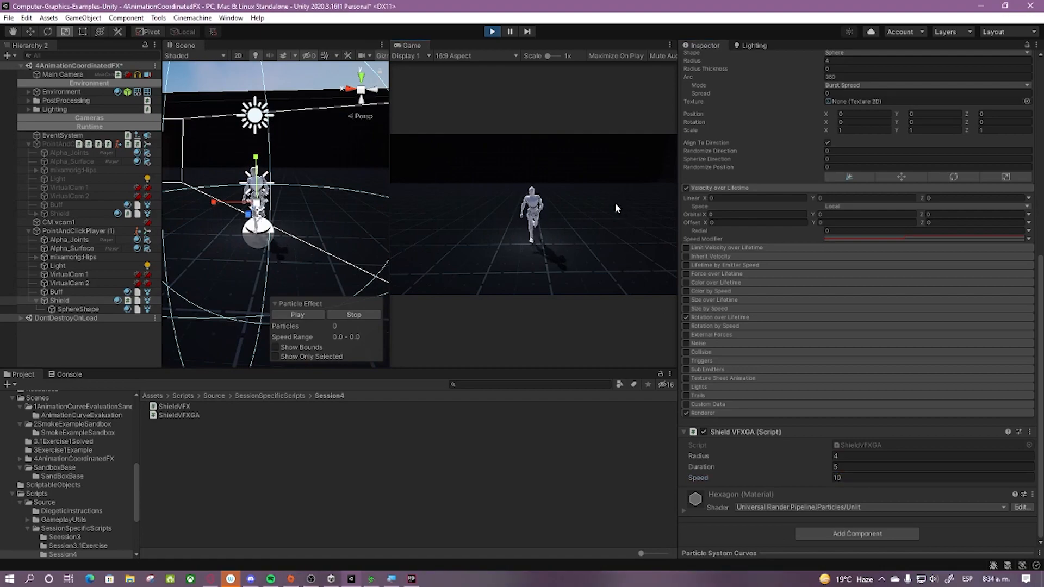
Step: Trigger the shield again, then set its Speed and Duration both to 1 for another play-mode test
left_click(851, 465)
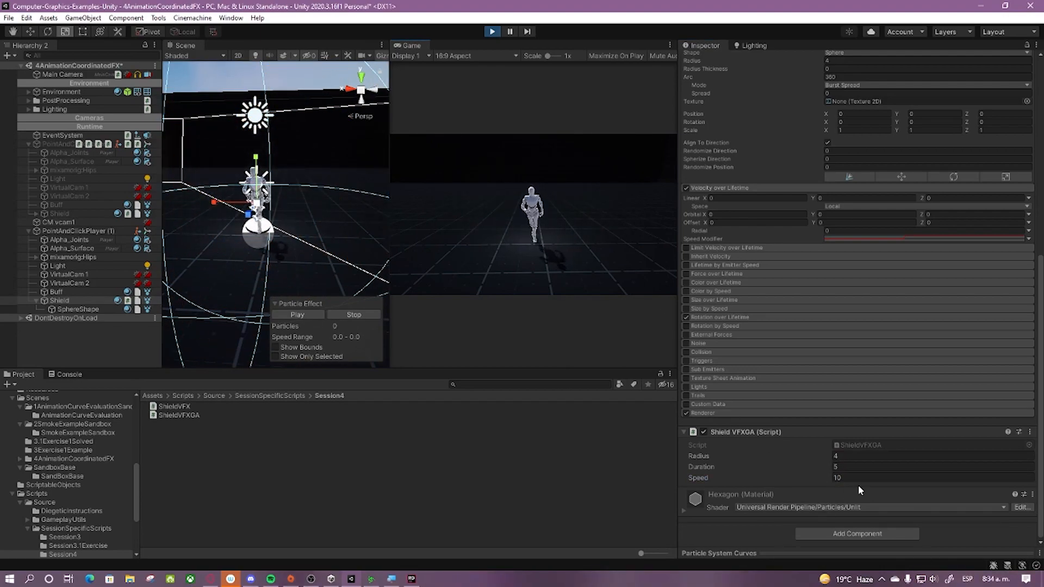
left_click(540, 256)
left_click(862, 476)
type("1")
left_click(860, 465)
type("1")
left_click(629, 45)
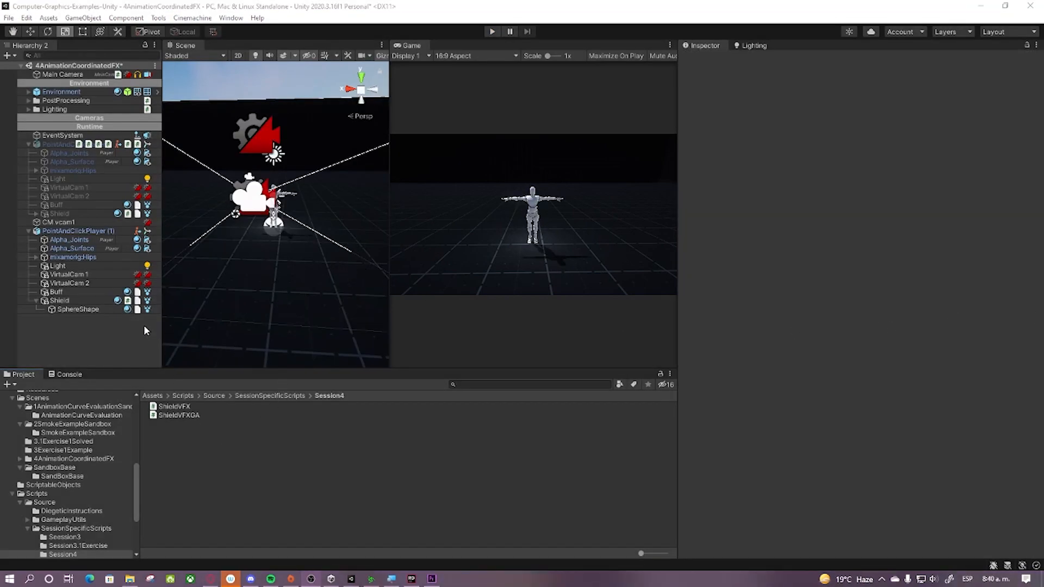
Step: Create a C# script named AttackController in the Session4 folder and open it in Rider
left_click(54, 348)
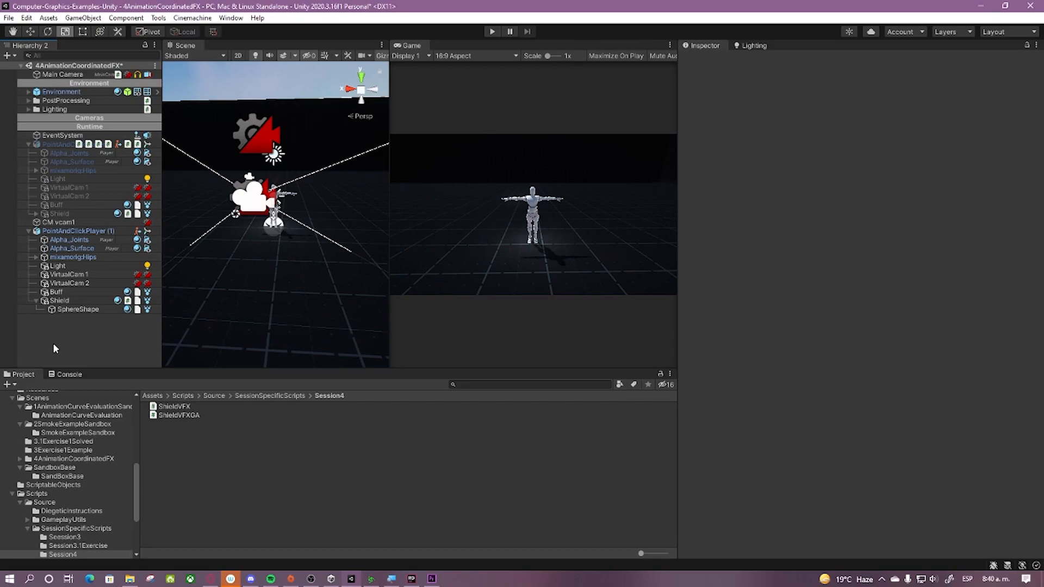
left_click(187, 454)
right_click(185, 454)
mouse_move(268, 158)
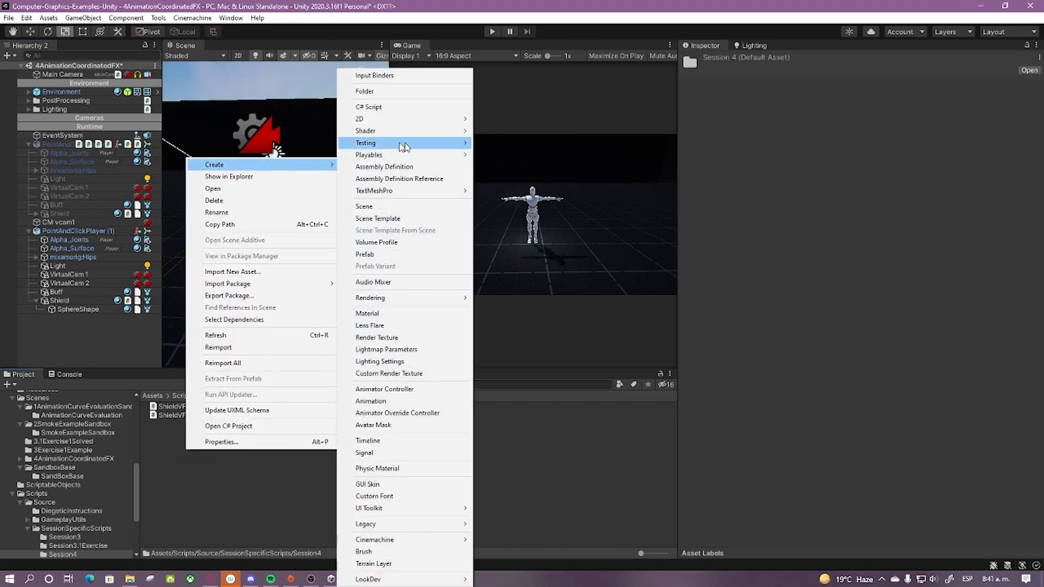
left_click(383, 107)
key("BackSpace")
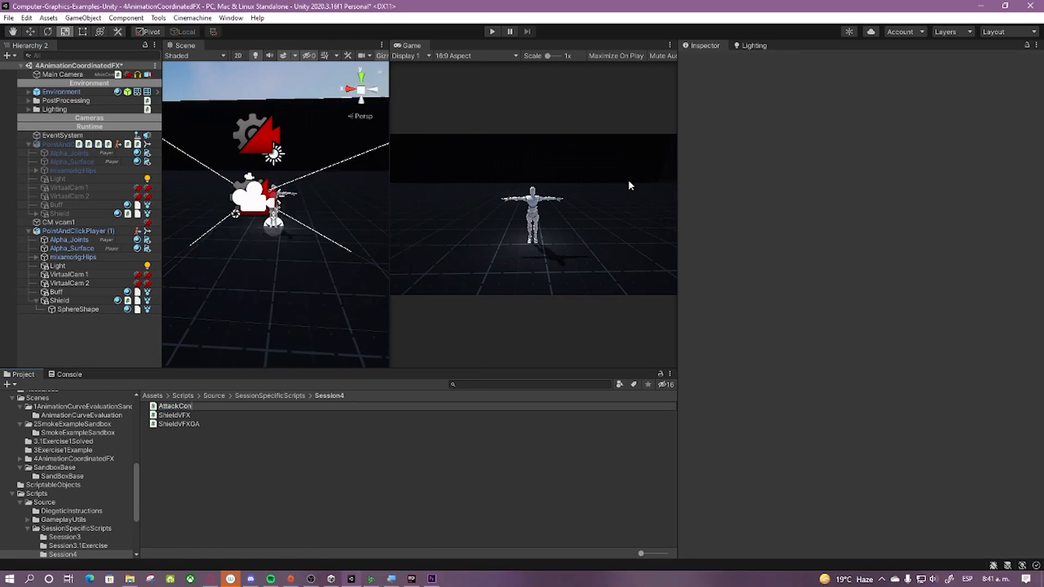
key("Return")
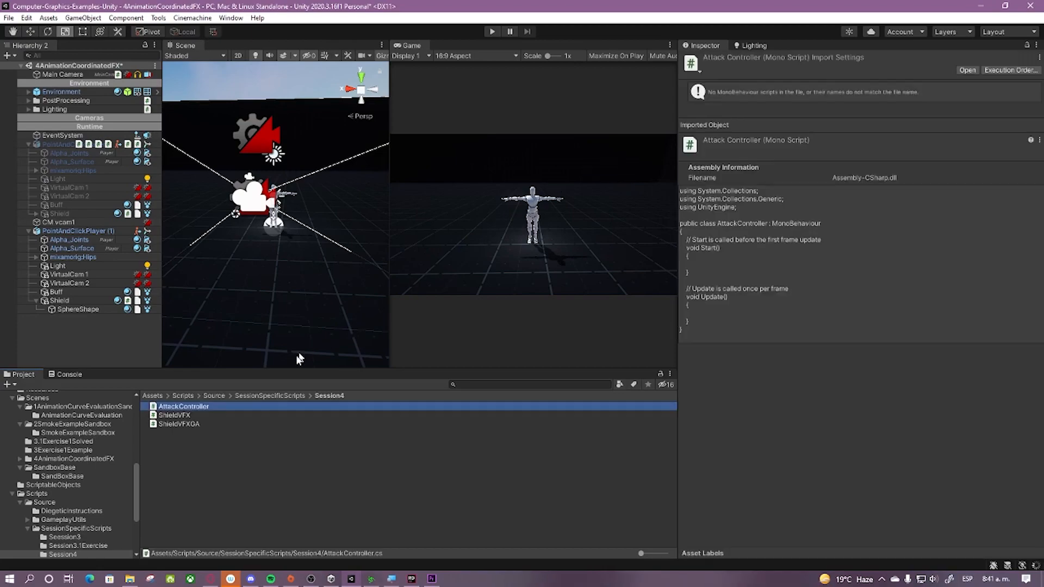
double_click(196, 407)
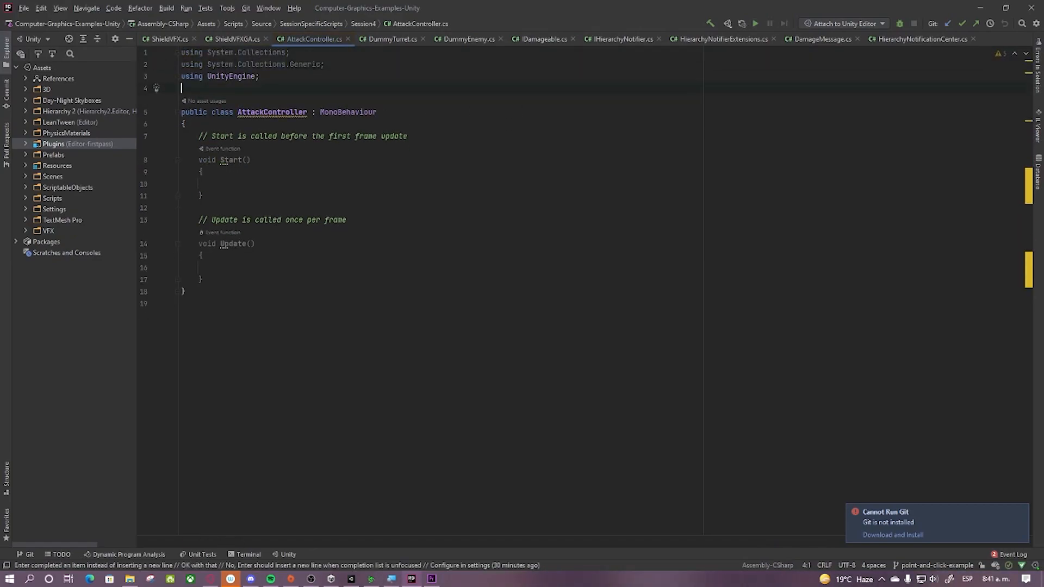
Step: Add the attribute [RequireComponent(typeof(Animator))] above the AttackController class declaration
key("Return")
type("[Req")
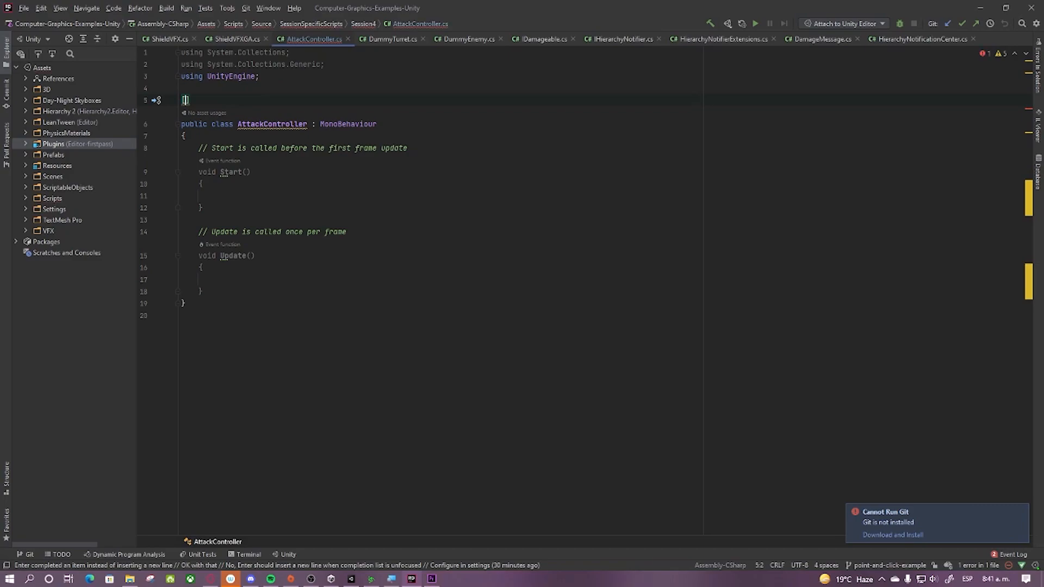
type("uir")
key("Return")
type("typ)")
key("Return")
type("AnimatorC")
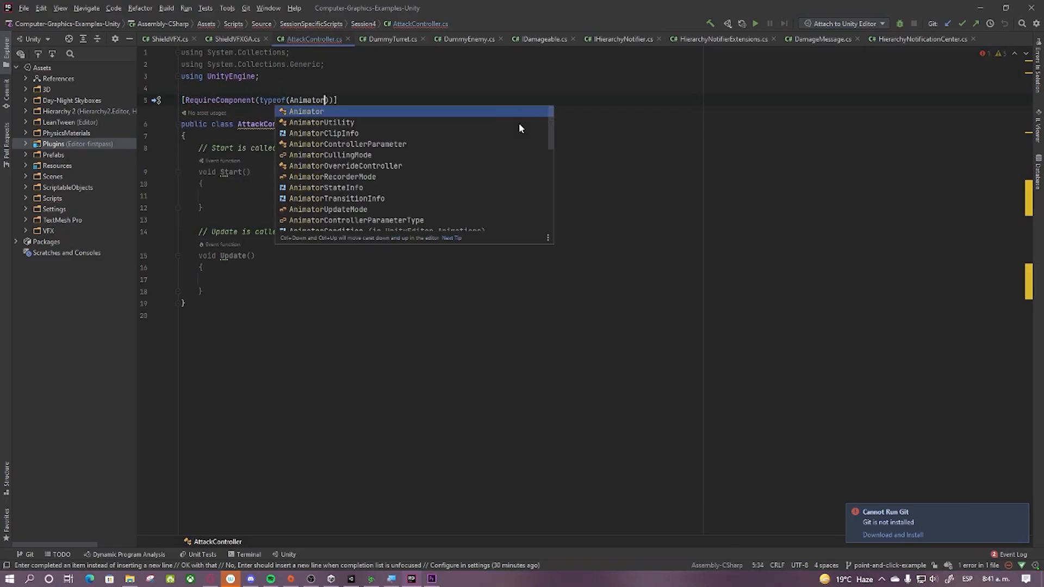
key("BackSpace")
key("Right")
key("Right")
Step: Declare the field [SerializeField] private ParticleSystem particleSystem; at the start of the AttackController class
left_click(267, 148)
left_click(207, 136)
key("Return")
key("Return")
key("Up")
type("[Ser")
key("Return")
type("Particle")
key("Down")
key("Return")
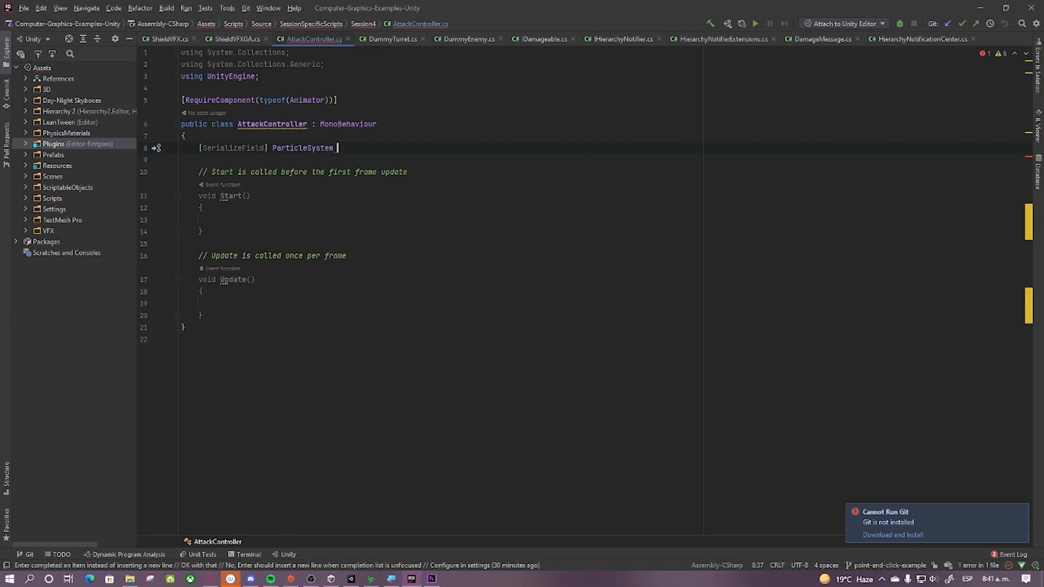
type("partic")
key("Return")
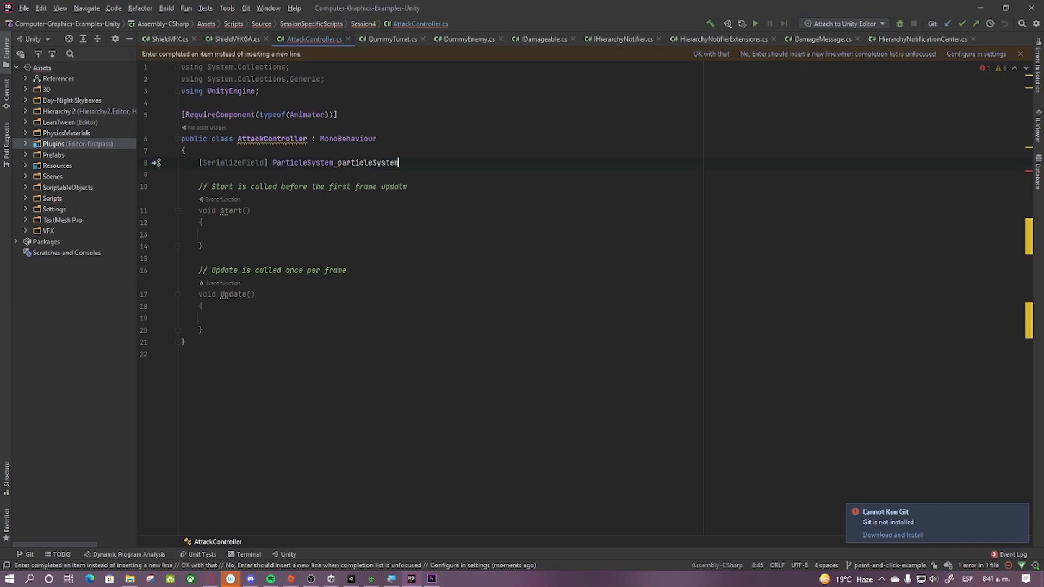
type(";")
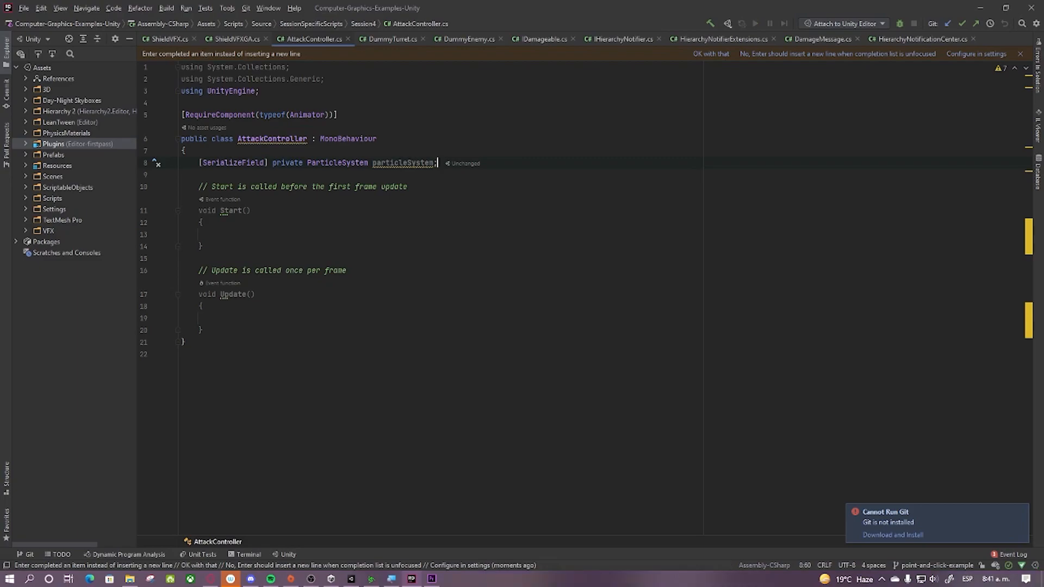
Step: Replace the default Start and Update methods and their comments with a private void Awake() method
left_click(270, 215)
left_click_drag(195, 186, 233, 335)
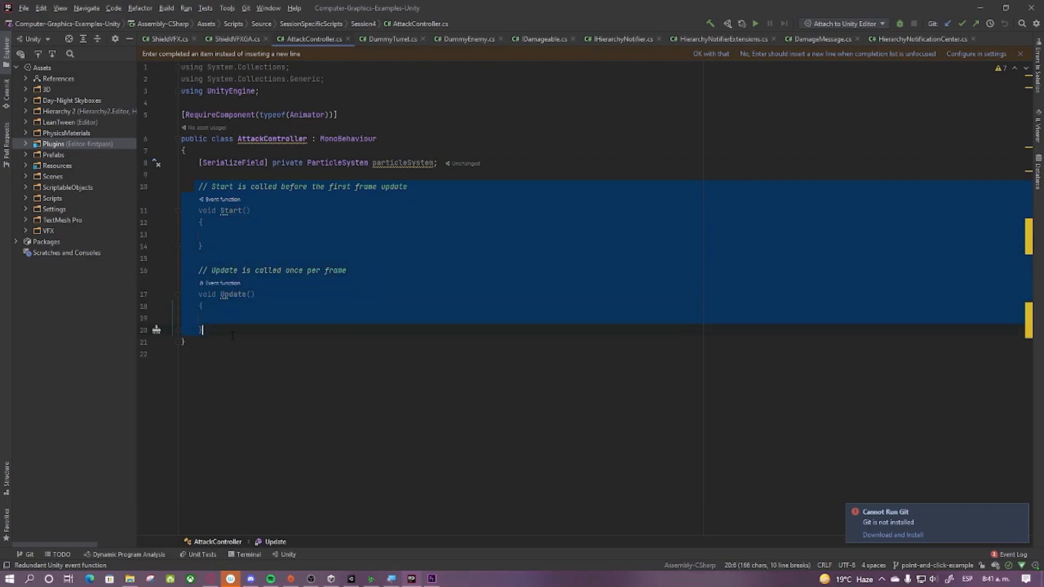
key("BackSpace")
key("Return")
type("void")
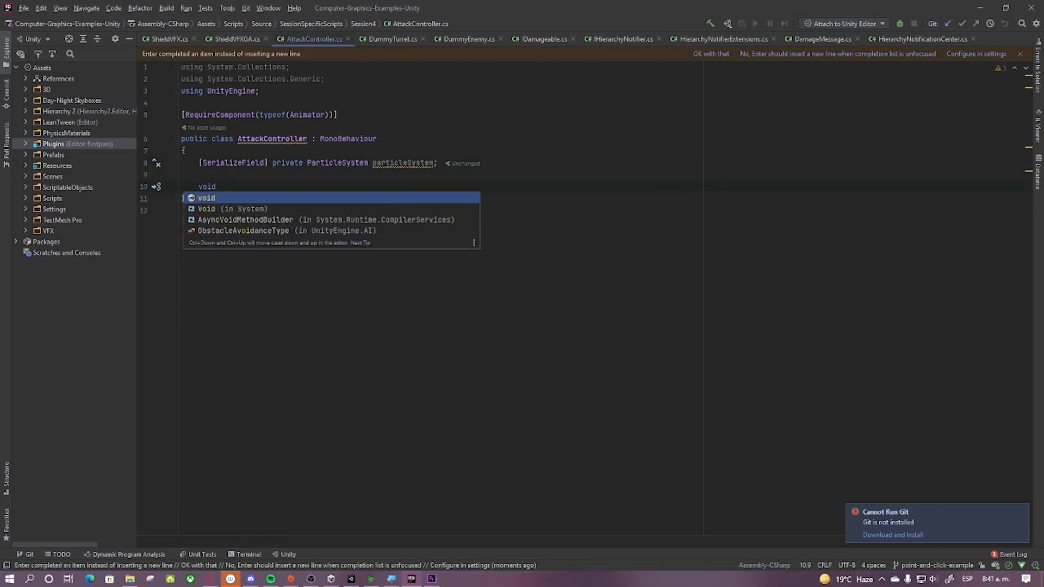
type(" awa")
key("Return")
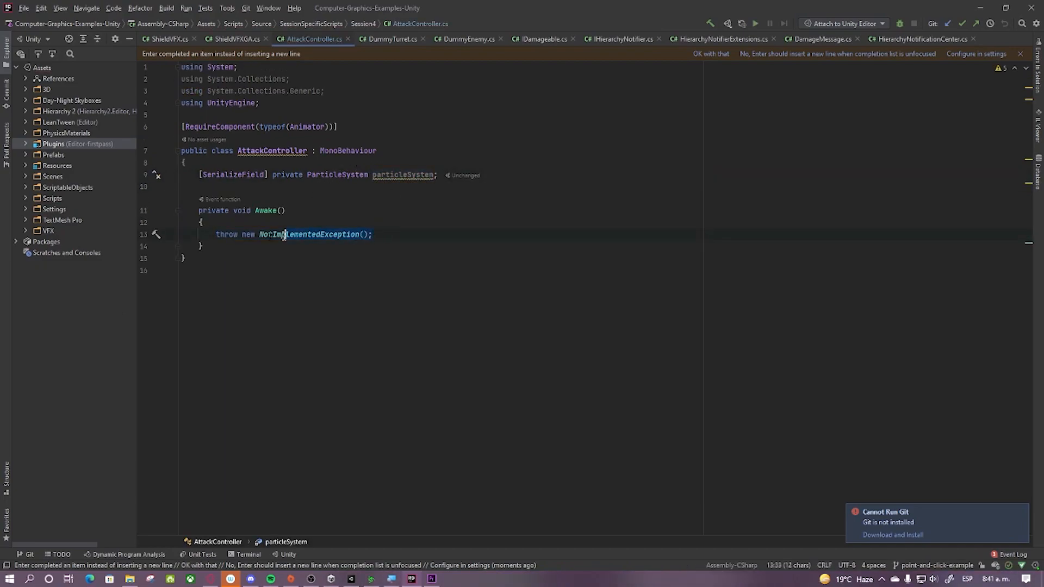
Step: Replace the exception line in Awake with particleSystem = GetComponent<ParticleSystem>();
type("particleSystem = ")
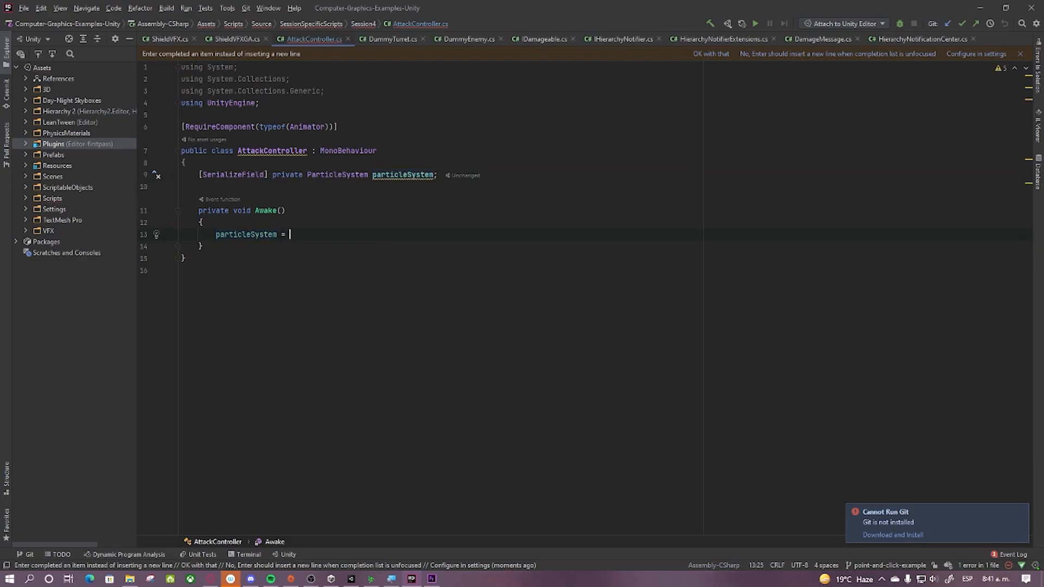
type("Get")
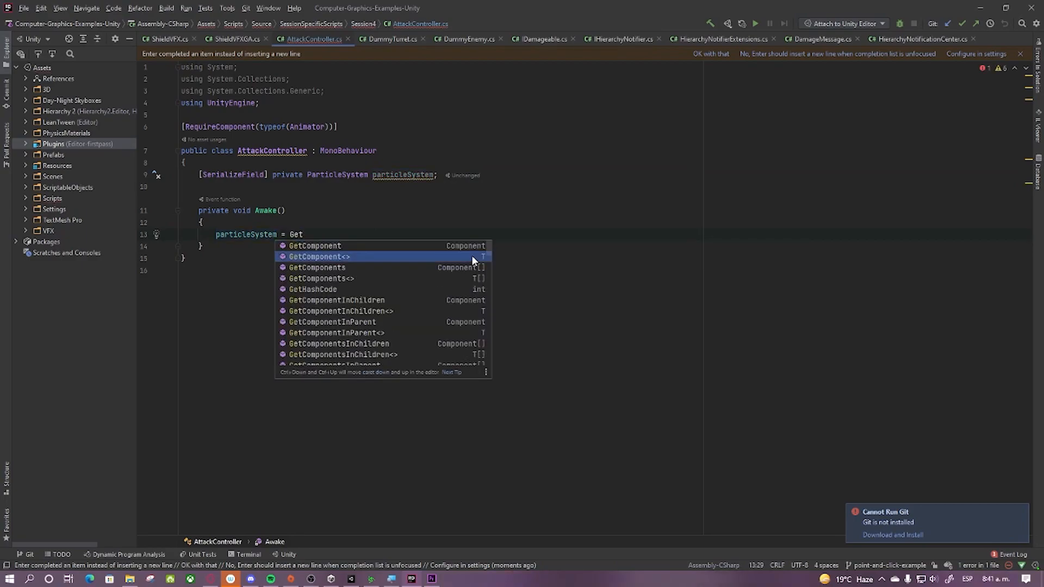
key("Return")
type("ParticleSystem")
key("Return")
key("Right")
key("Right")
Step: Add an empty private void Update() method below Awake in the AttackController class
key("Return")
key("Return")
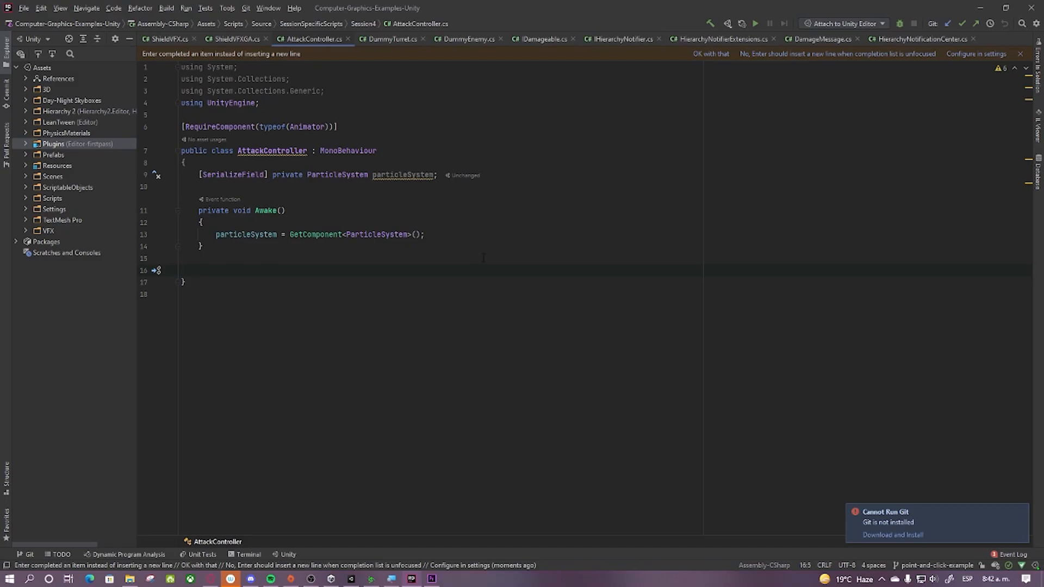
type("Update")
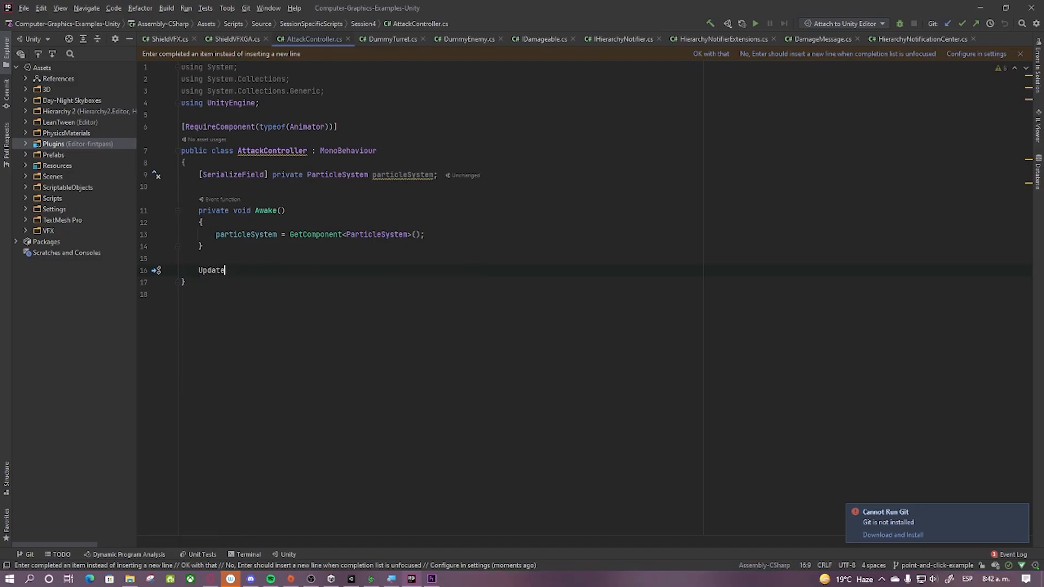
key("Return")
key("Delete")
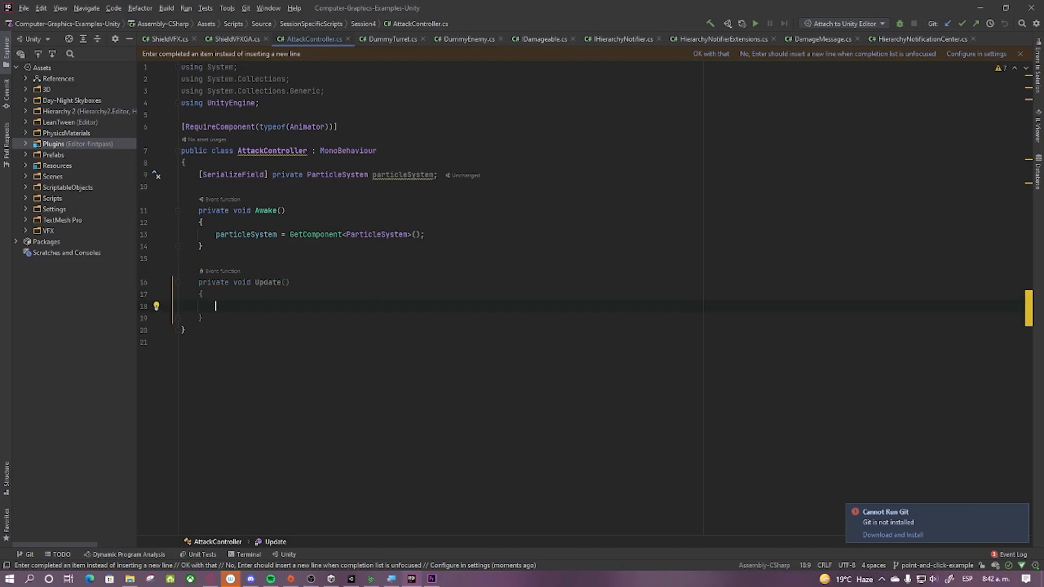
Step: Write an if (Input.GetButtonDown("Q")) block in Update containing the comment //Atacar
type("if(In")
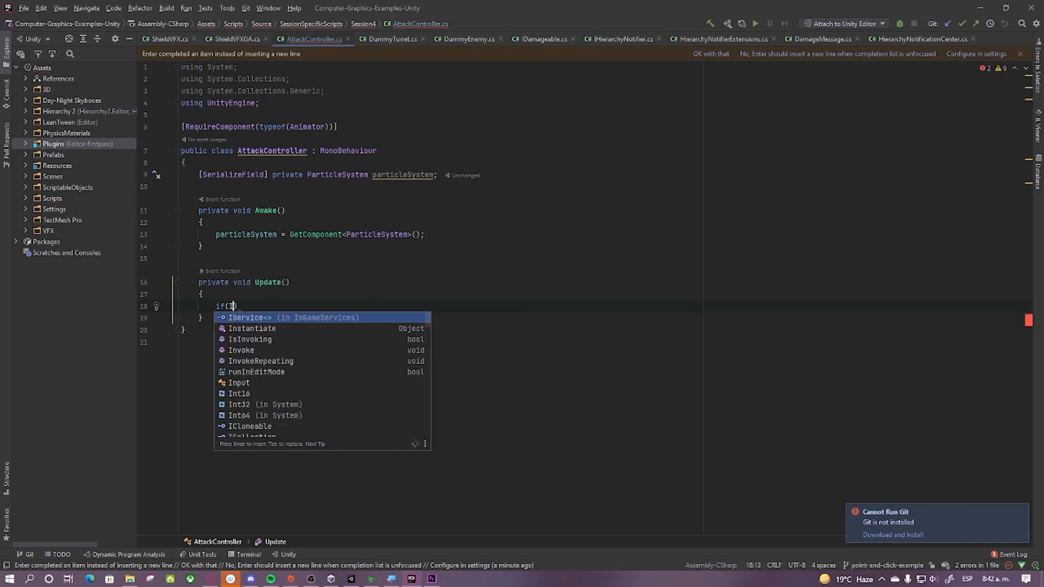
type("put.GetButtonDown")
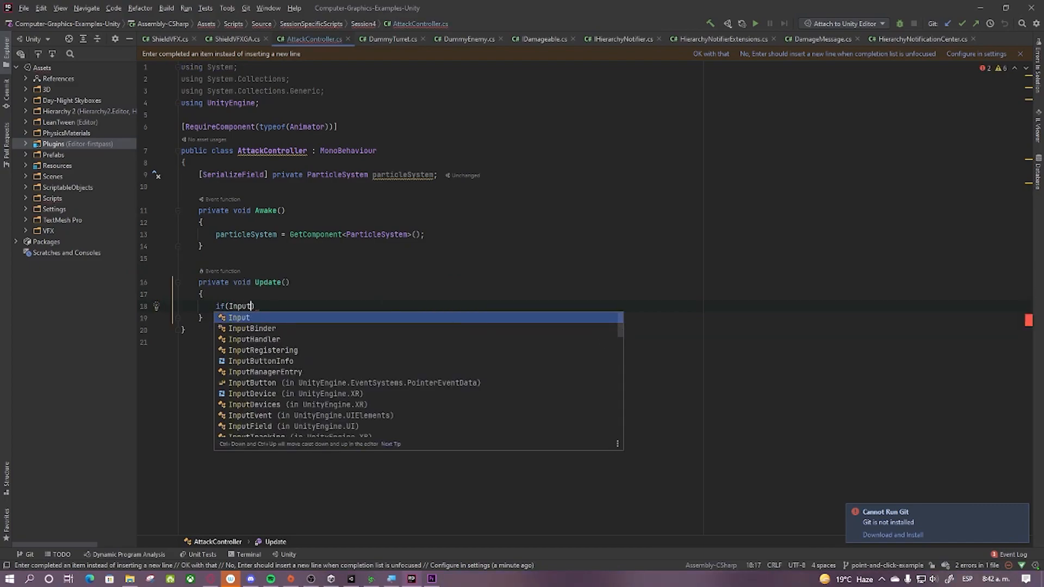
type("(\"Q\")")
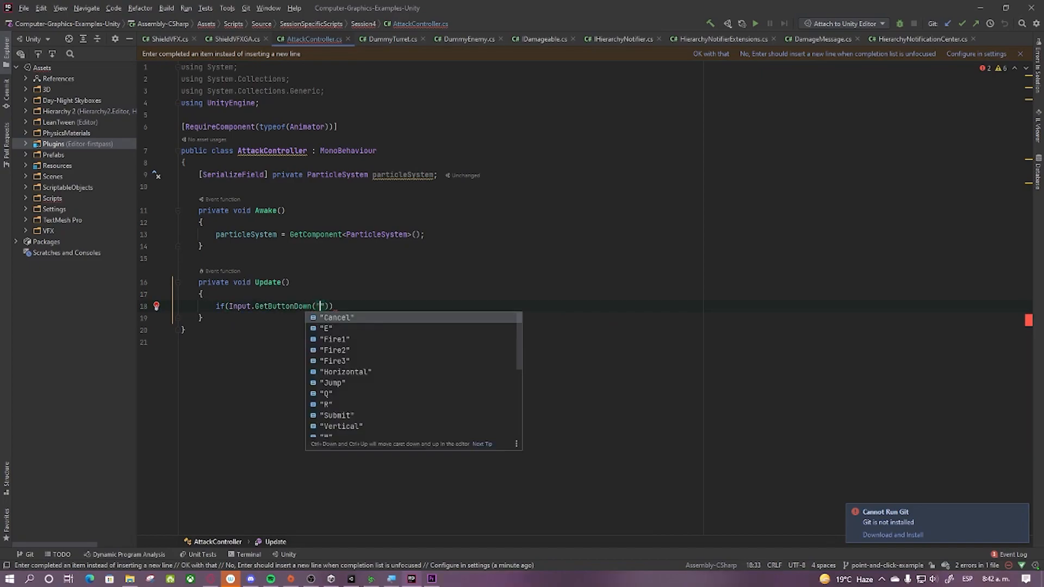
type("{")
key("Return")
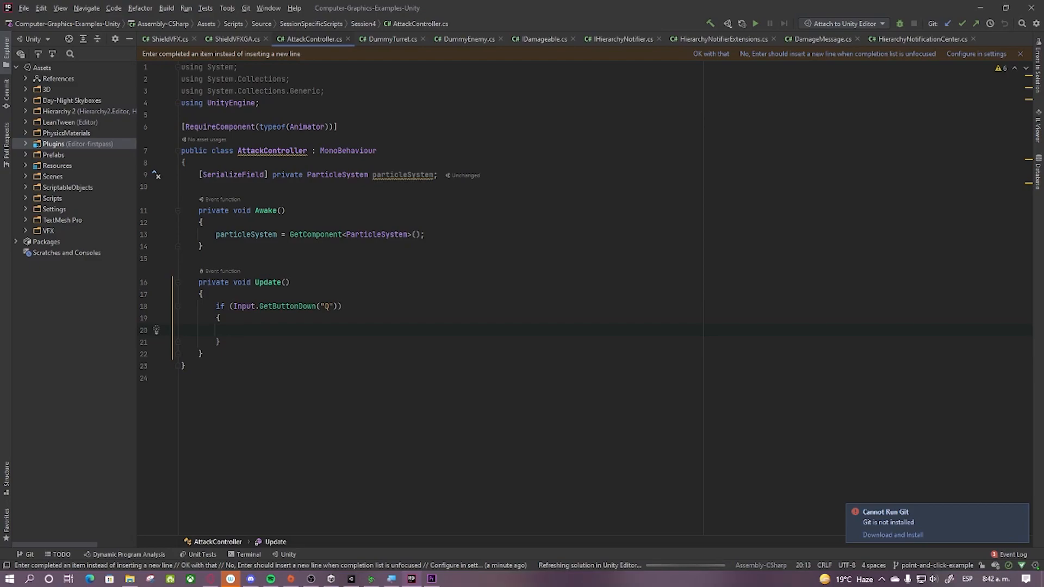
type("//Atacar")
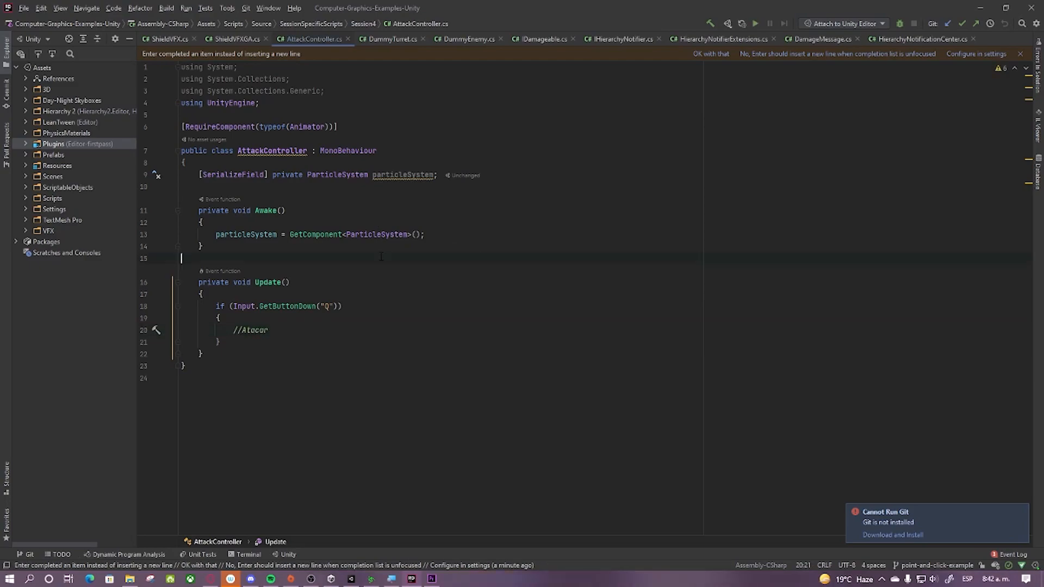
Step: Switch to Unity, examine the Q axis's positive button and type in the project's Input Manager settings, and return to Rider
double_click(336, 307)
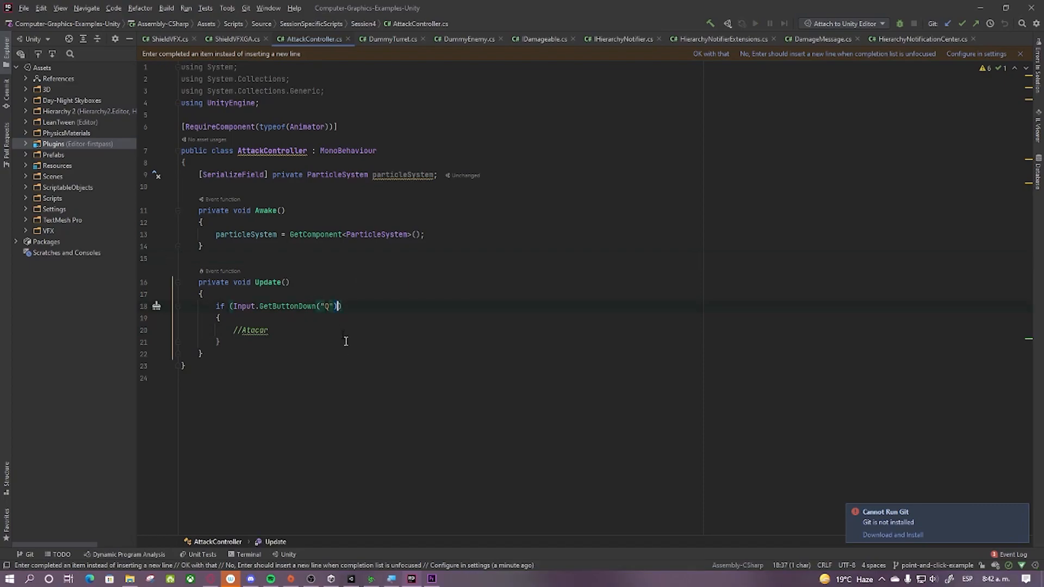
double_click(327, 306)
double_click(286, 306)
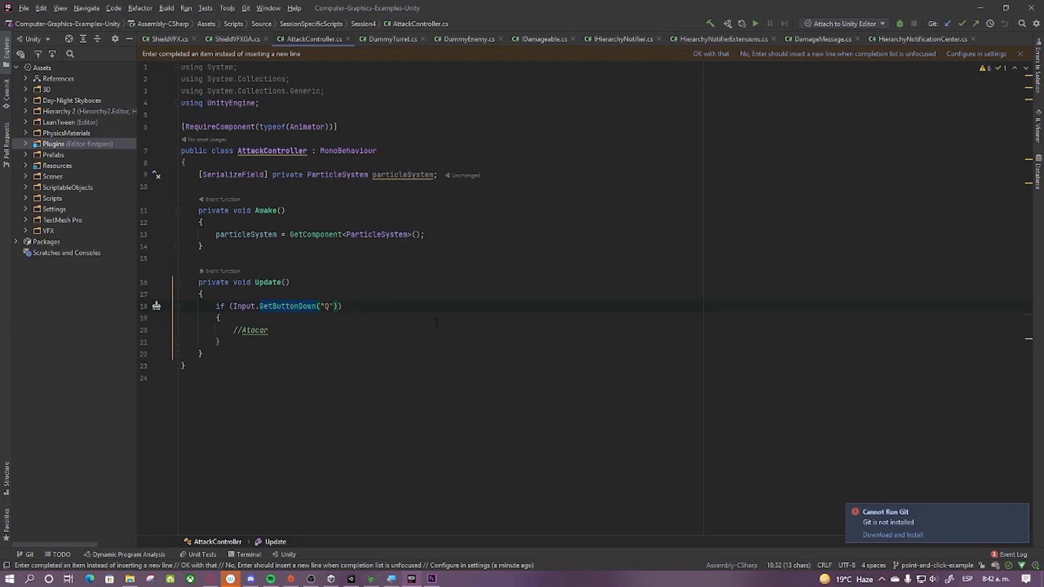
left_click(979, 11)
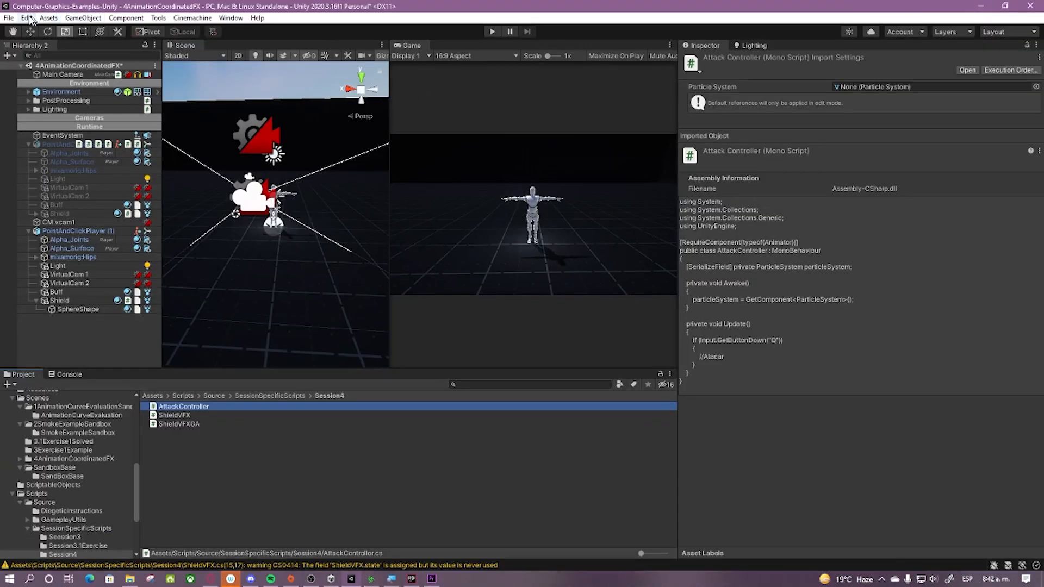
left_click(9, 17)
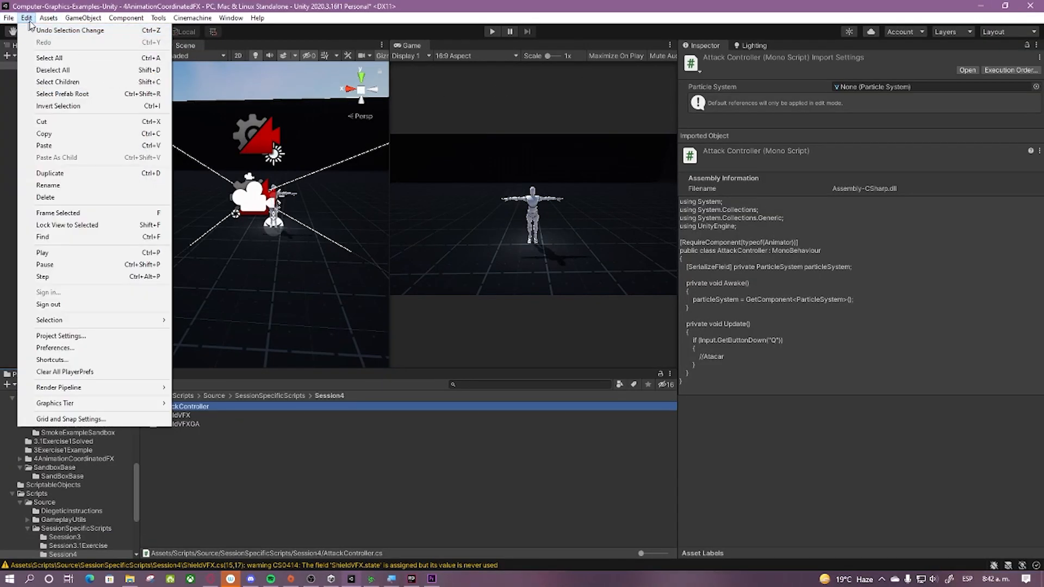
left_click(64, 336)
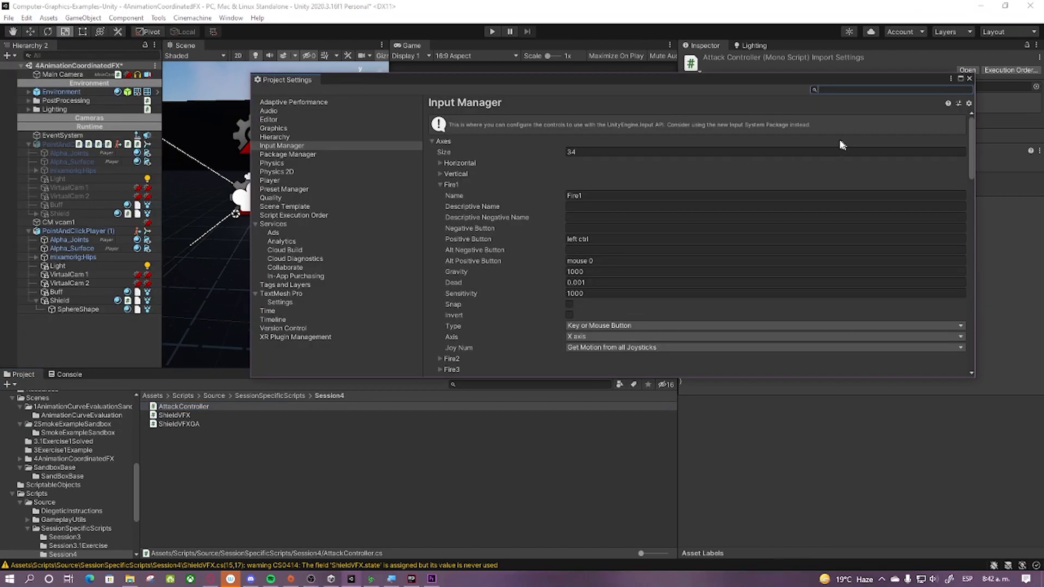
scroll(499, 244, "down", 3)
scroll(499, 239, "down", 8)
scroll(499, 239, "up", 8)
left_click(440, 229)
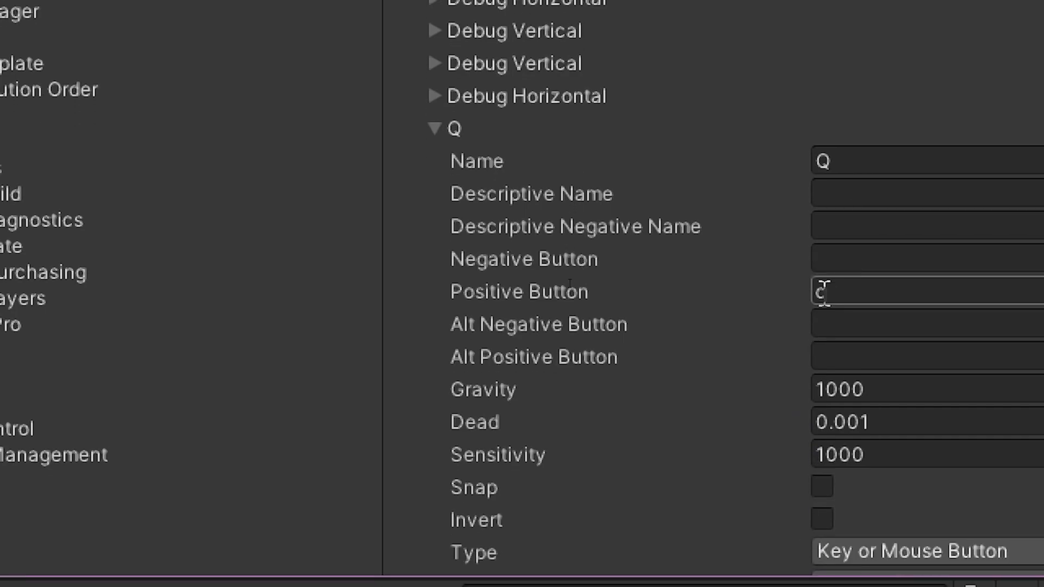
left_click(830, 292)
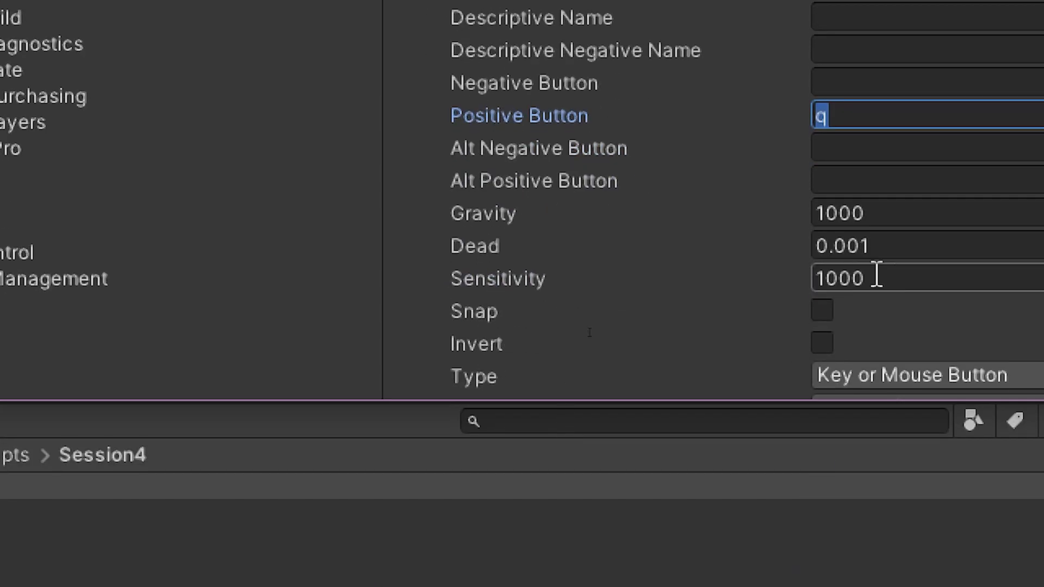
left_click(888, 375)
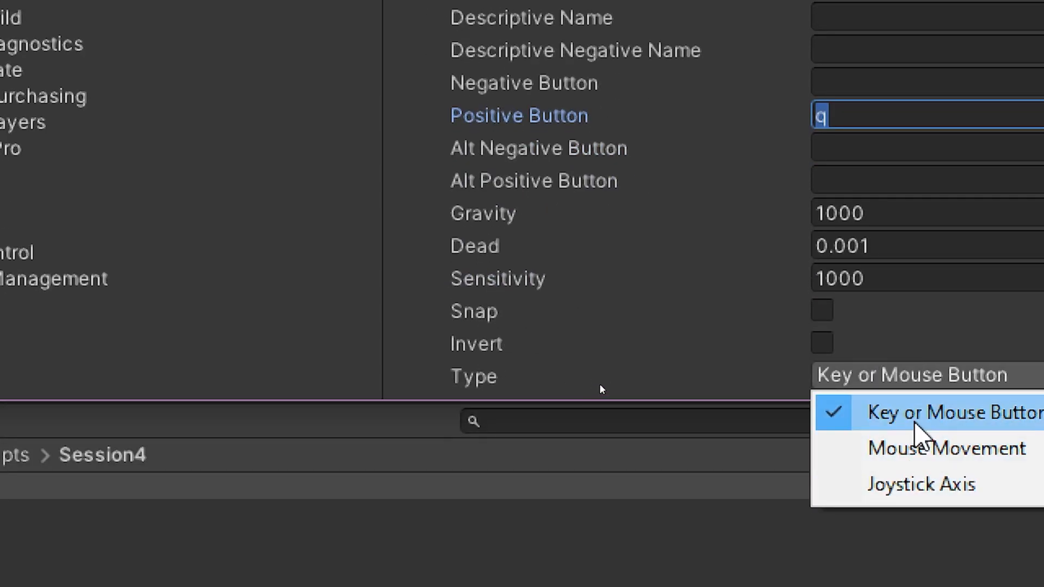
left_click(918, 486)
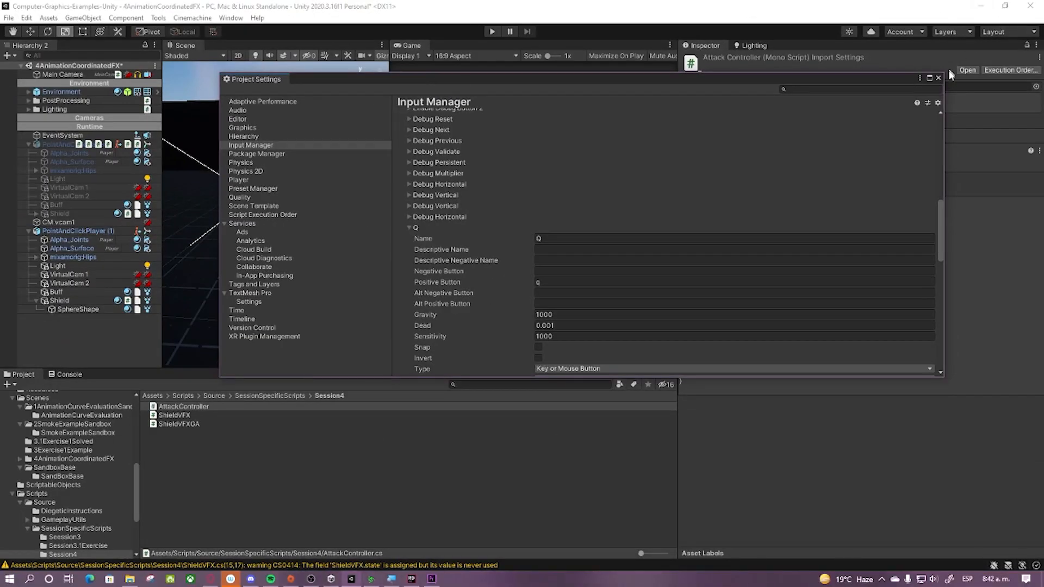
left_click(938, 78)
left_click(411, 579)
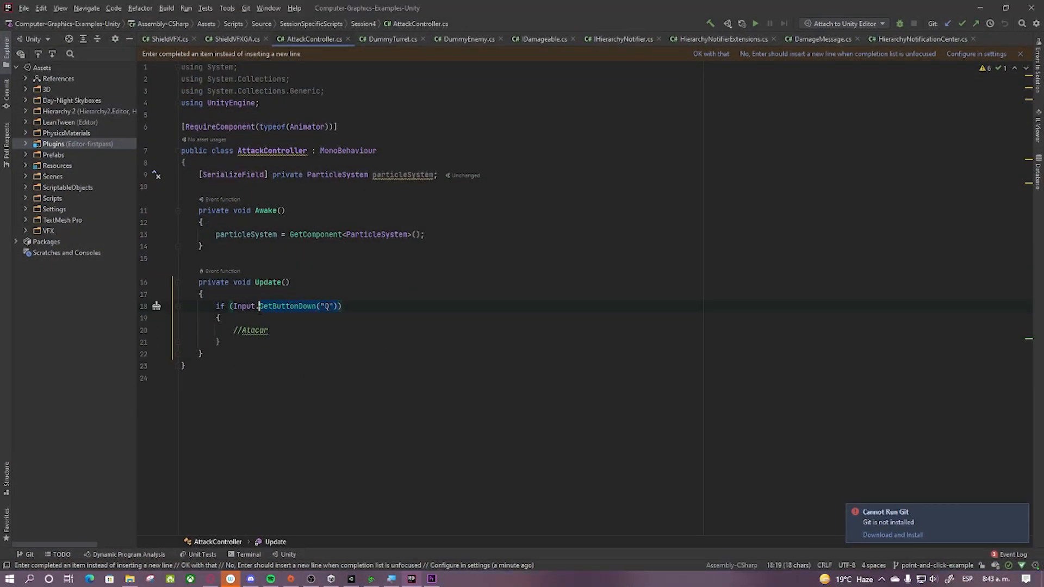
Step: Try Input.GetKeyDown(KeyCode.Q) as the if condition in Update instead of the button check
type("GetKey")
key("Down")
key("Return")
type("Q")
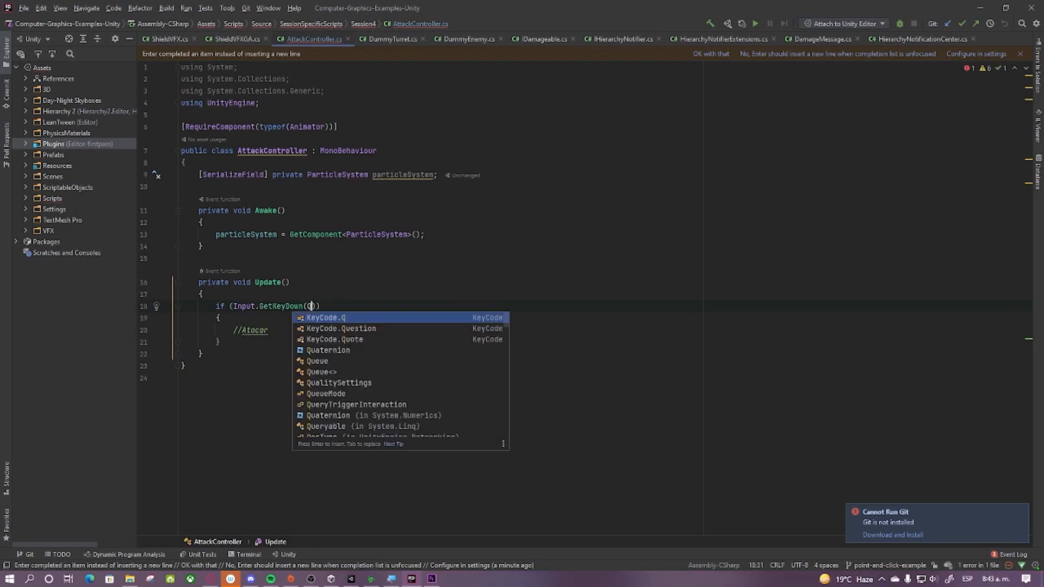
key("Return")
key("Up")
key("Up")
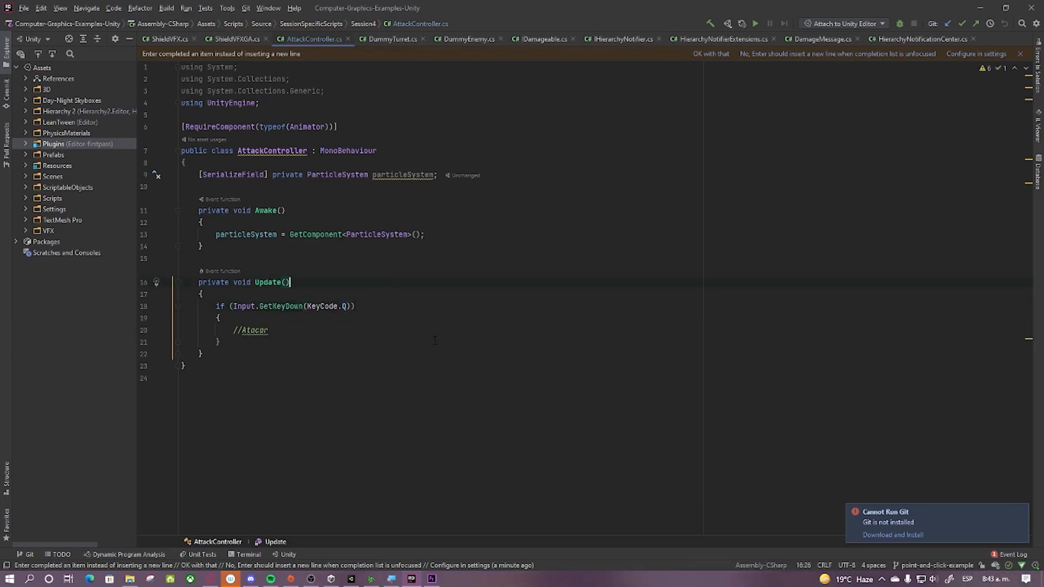
Step: Undo the GetKeyDown edit so the condition uses Input.GetButtonDown("Q") again
key("ctrl+z")
key("ctrl+z")
key("ctrl+z")
key("ctrl+z")
key("ctrl+z")
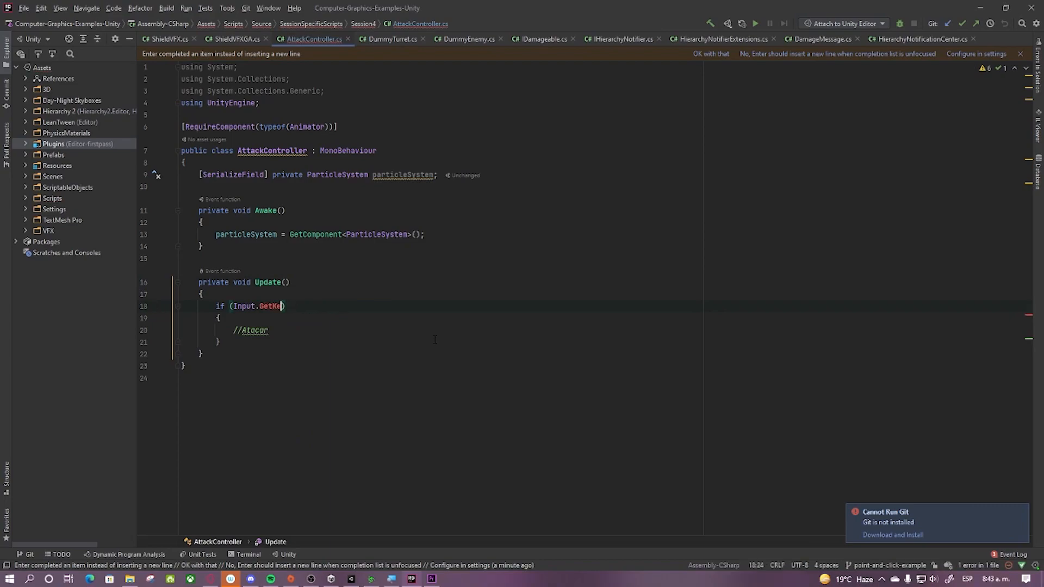
Step: Delete the //Atacar comment from the if block in Update
key("shift+Left")
key("shift+Left")
key("shift+Left")
key("shift+Left")
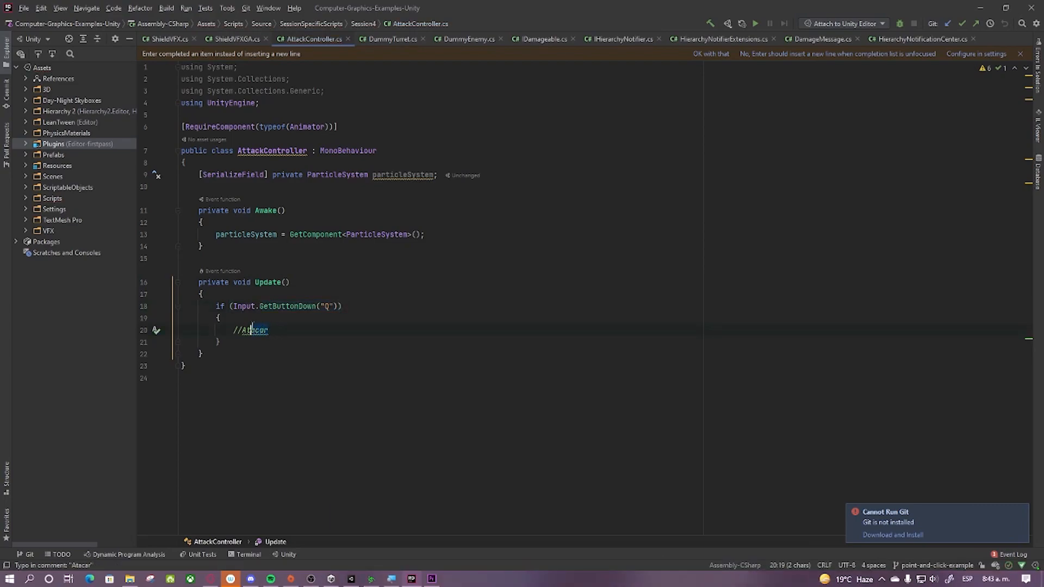
key("BackSpace")
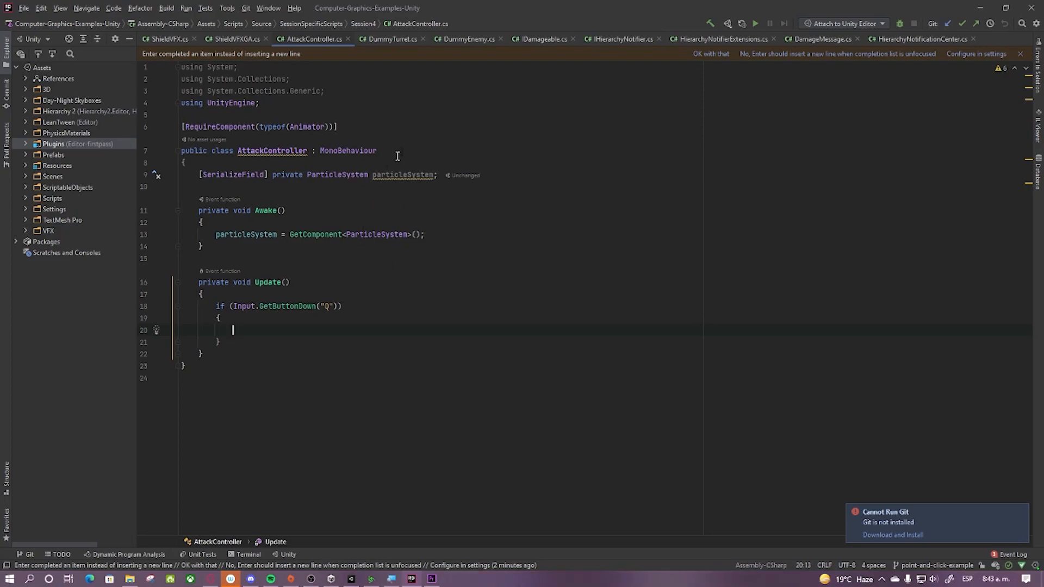
Step: Change the type of the serialized particleSystem field from ParticleSystem to ShieldVFXGA
double_click(337, 175)
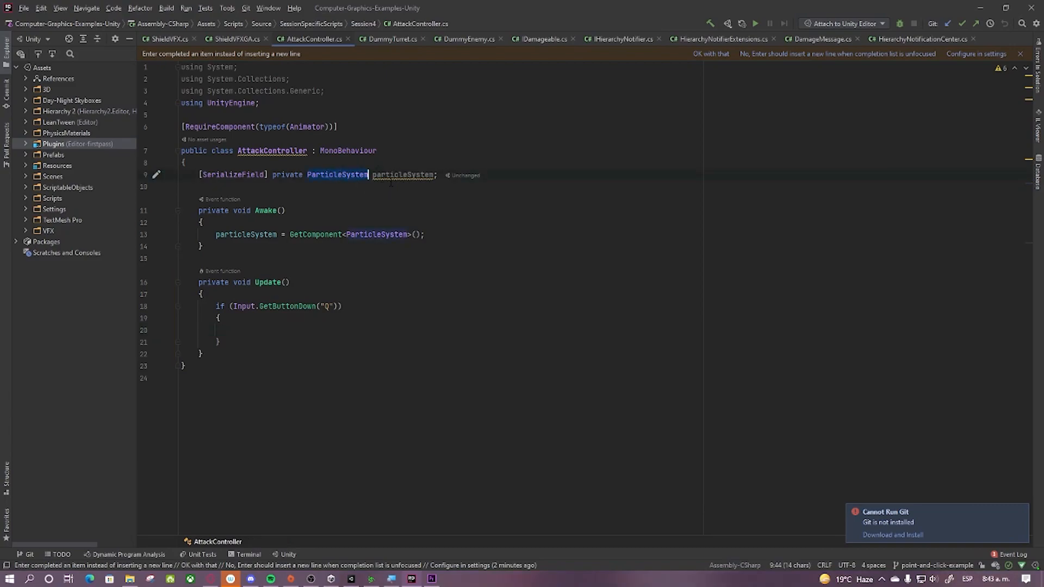
type("ShieldVFX")
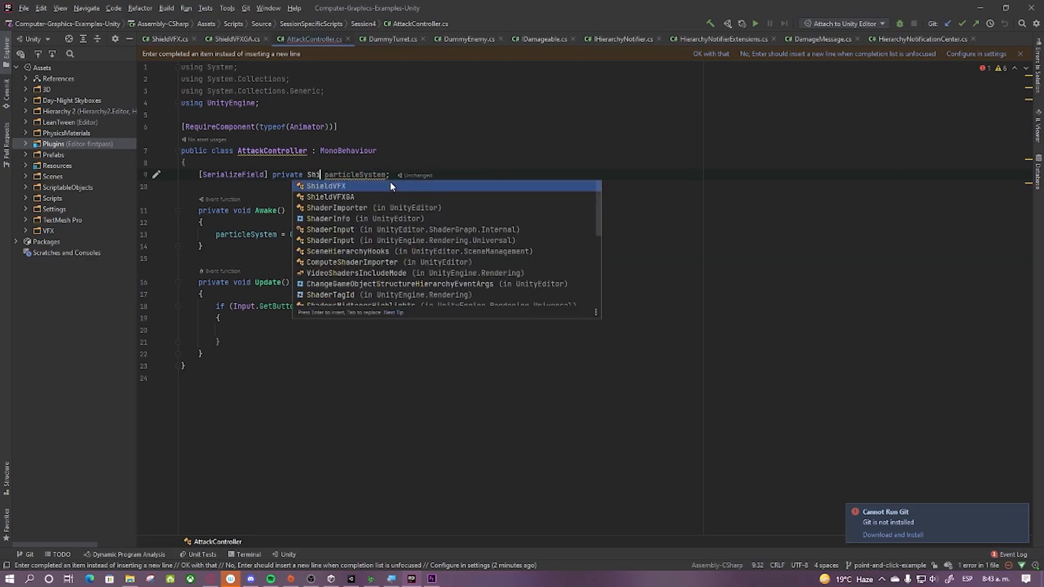
type("GA")
left_click(373, 151)
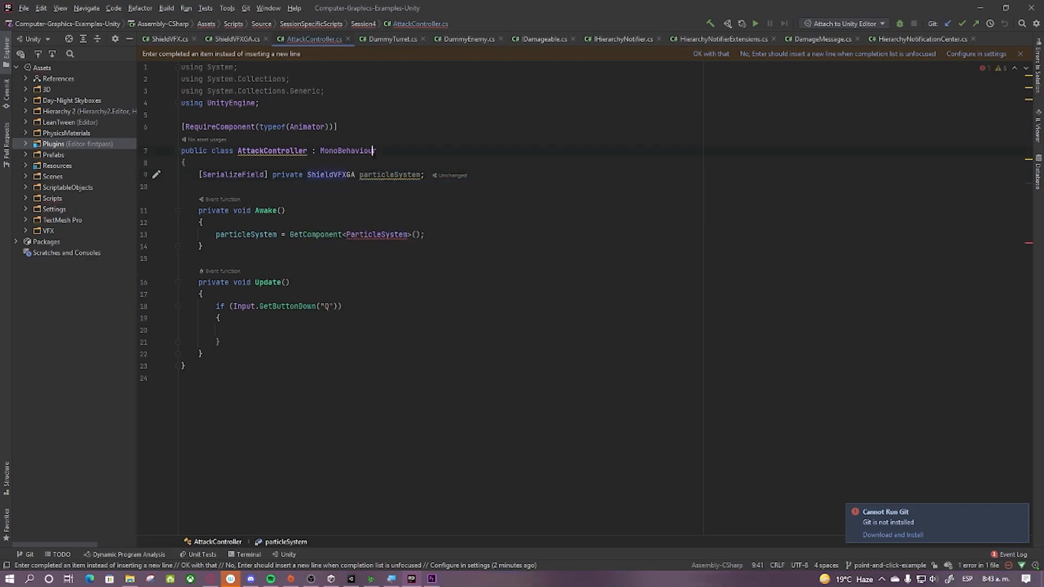
Step: Copy the type name ShieldVFXGA into the GetComponent call in Awake in place of ParticleSystem
double_click(325, 174)
key("ctrl+c")
double_click(391, 234)
key("ctrl+v")
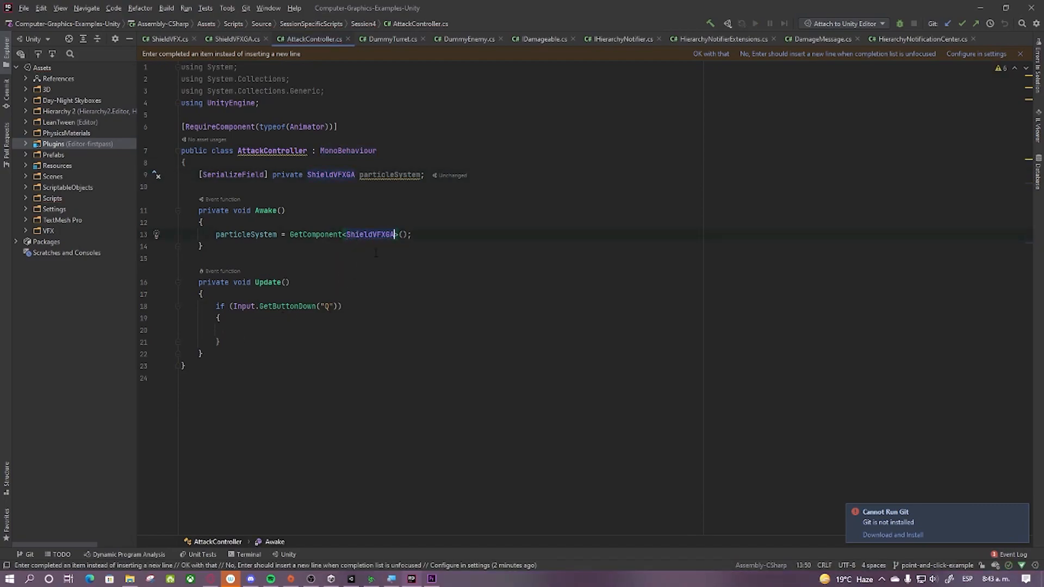
Step: Delete the particleSystem assignment from the Awake method, leaving its body empty
left_click_drag(345, 231, 157, 234)
type("A")
key("BackSpace")
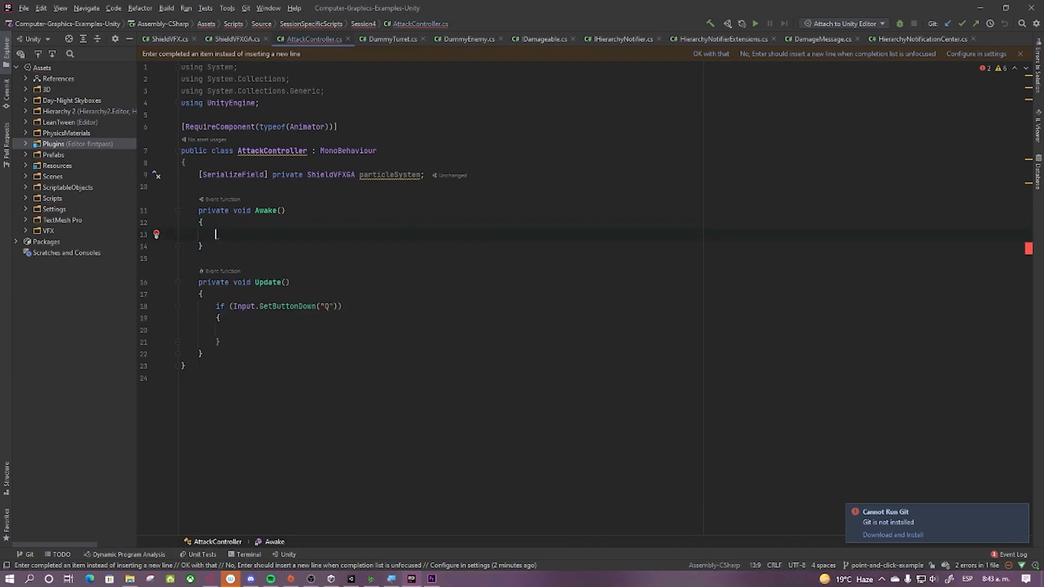
Step: Declare the field private Animator anim; above the Awake method
left_click(269, 186)
key("Return")
key("Return")
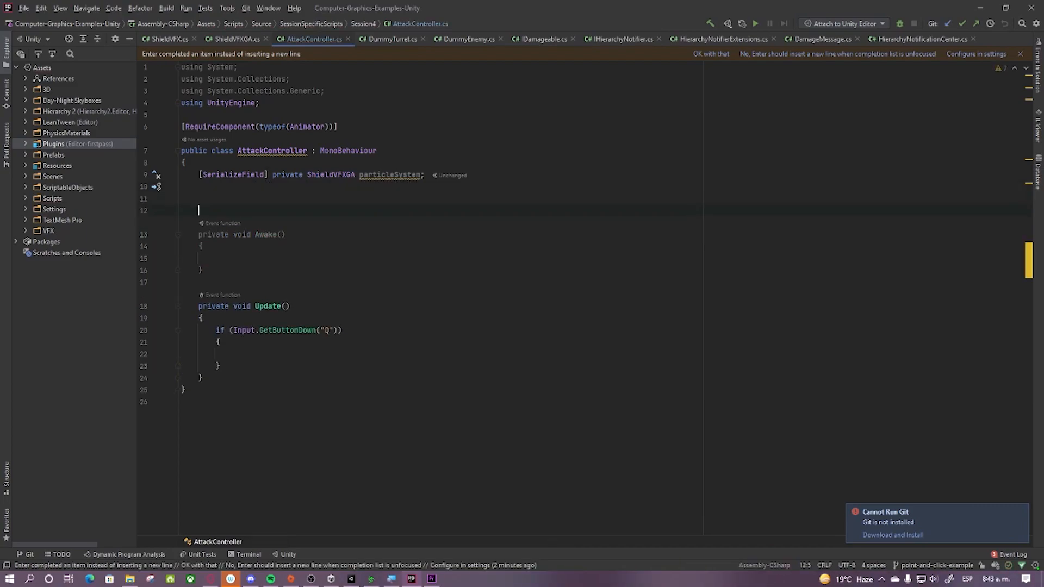
type("private animator")
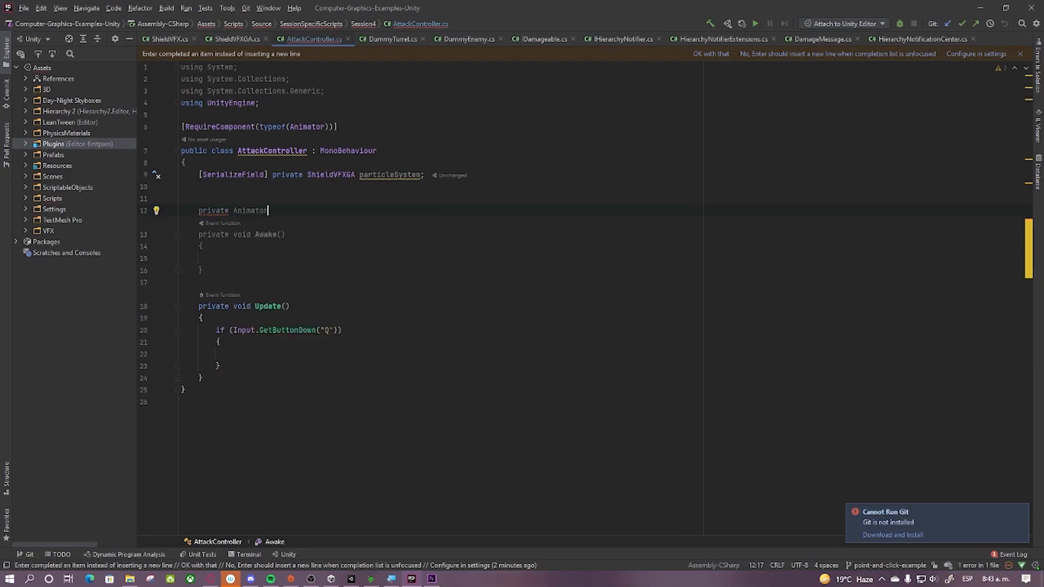
type(" anim;")
Step: Assign the animator inside Awake with anim = GetComponent<Animator>();
key("Down")
key("Down")
key("Down")
type("anim = Gety")
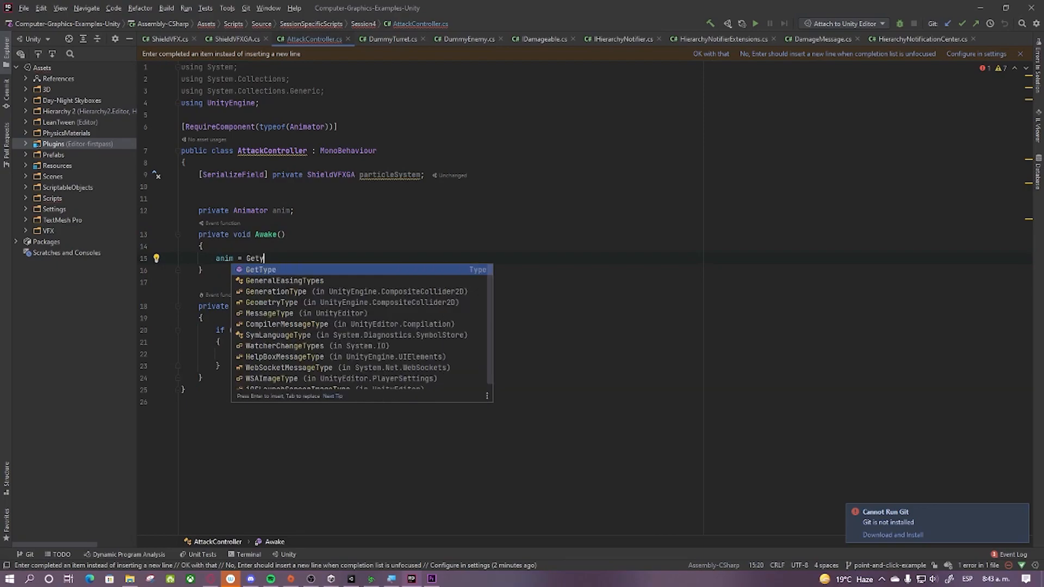
key("Return")
type("An>(")
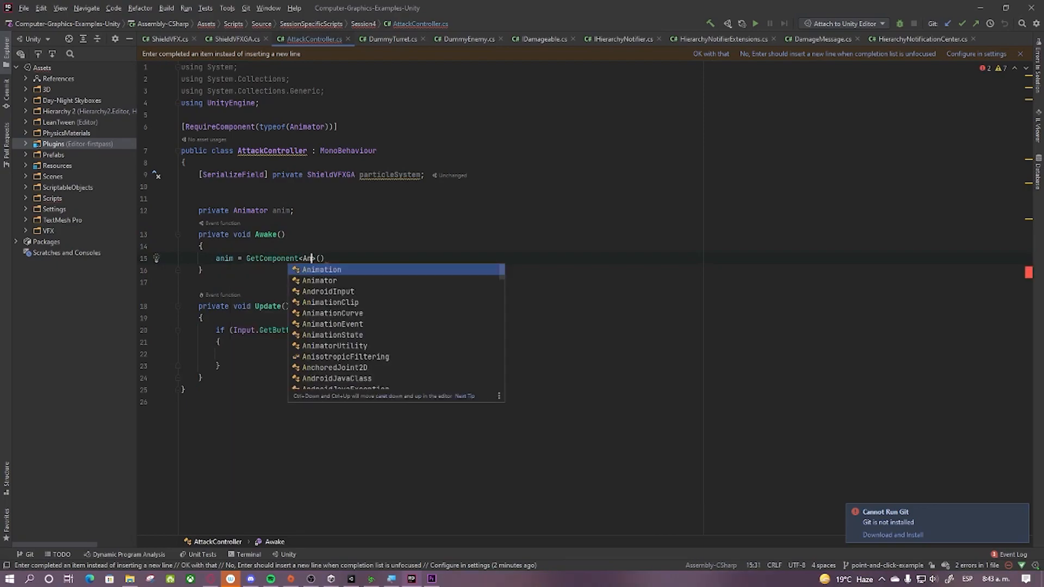
key("Down")
key("Return")
type(";")
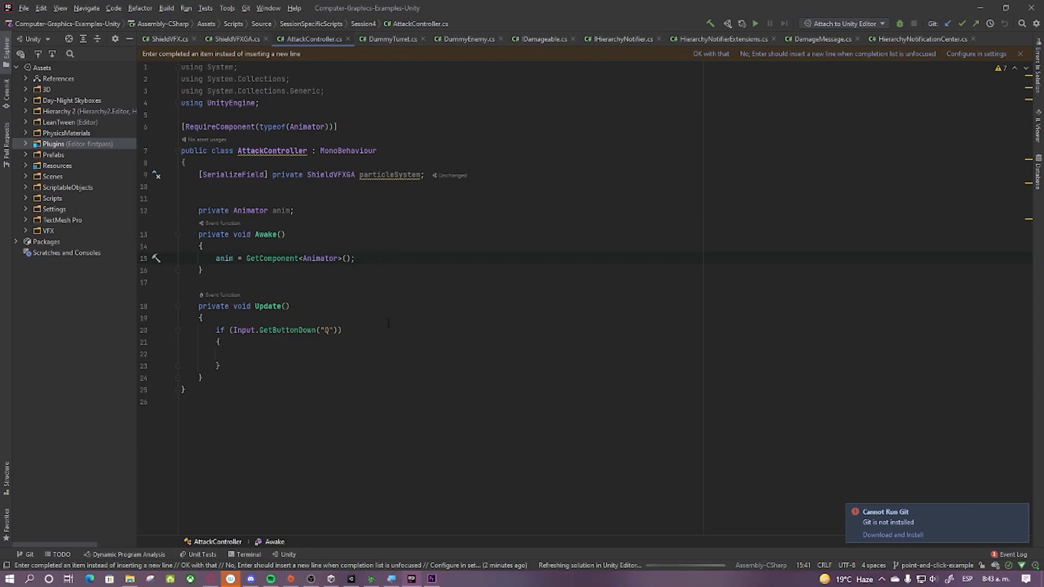
Step: Switch to Unity and open the PointAndClickController assigned to PointAndClickPlayer (1) in the Animator, with the graph area widened
left_click(268, 258)
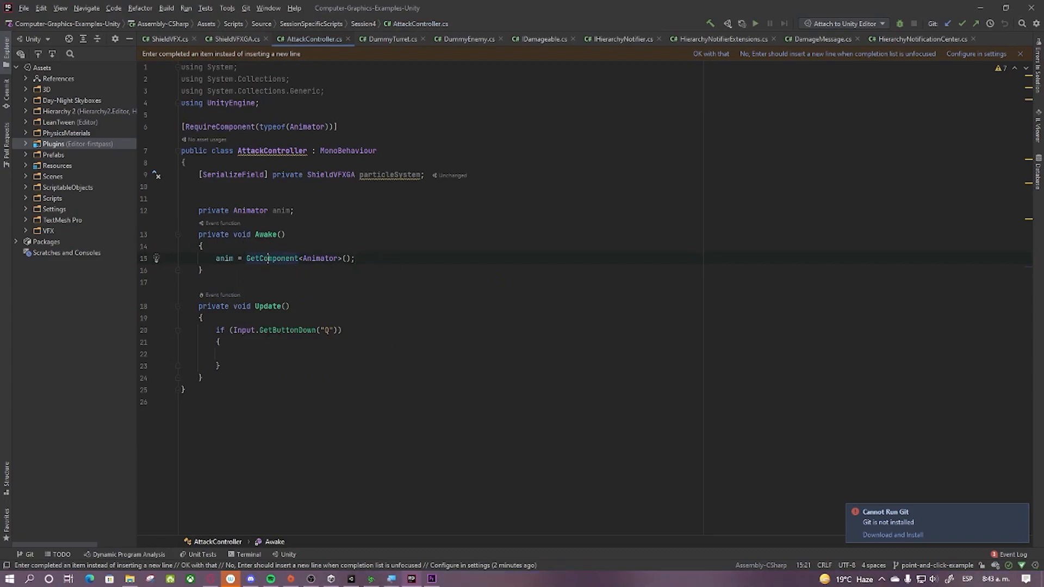
double_click(319, 258)
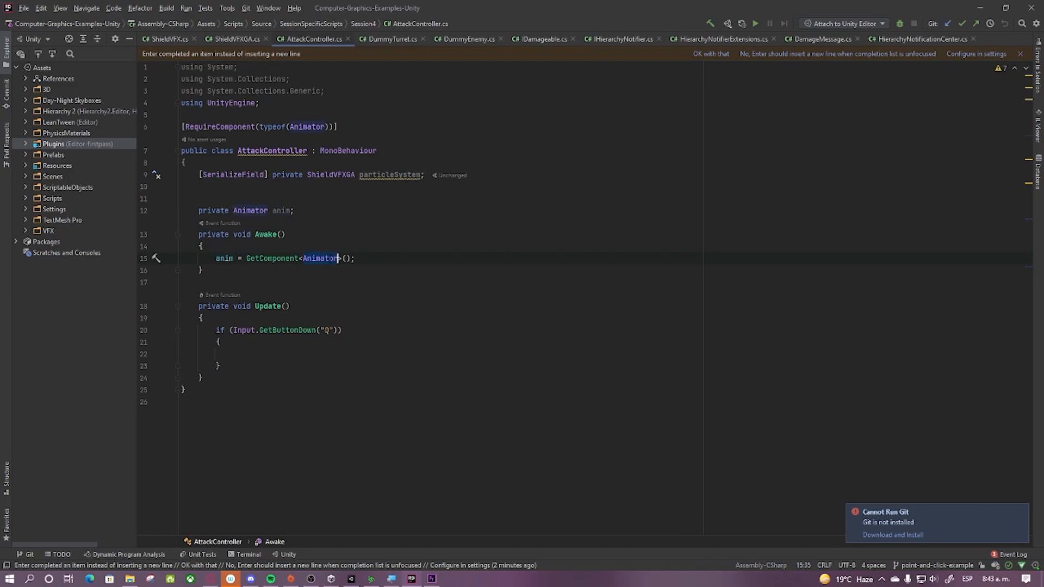
left_click(980, 8)
left_click(204, 511)
left_click(152, 395)
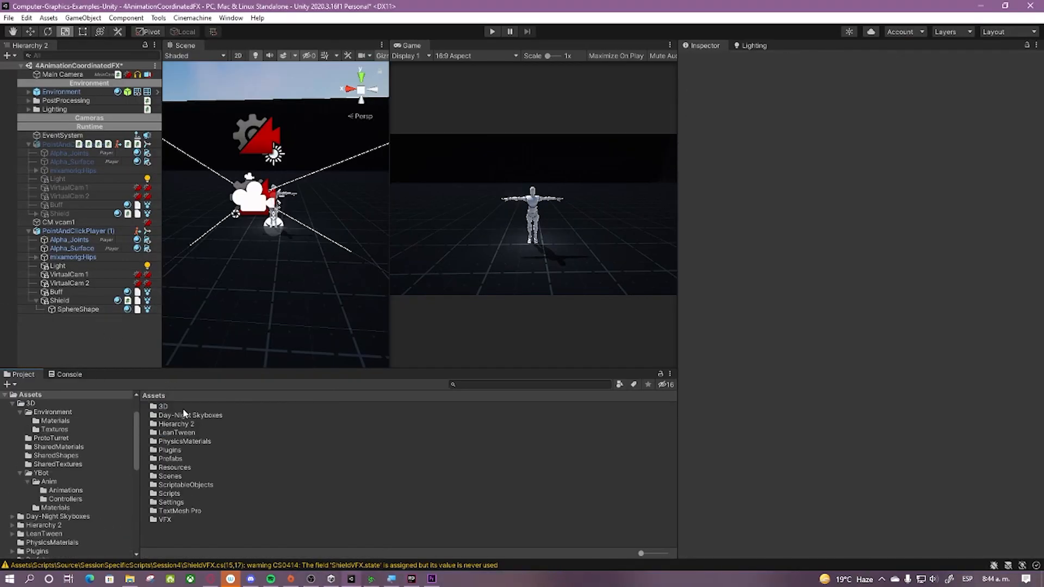
left_click(73, 232)
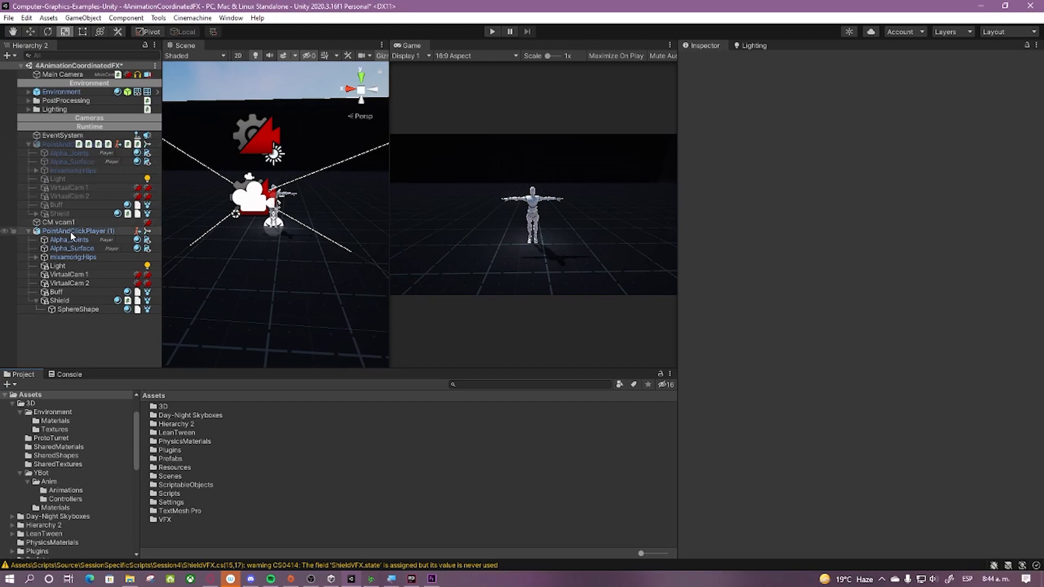
double_click(869, 161)
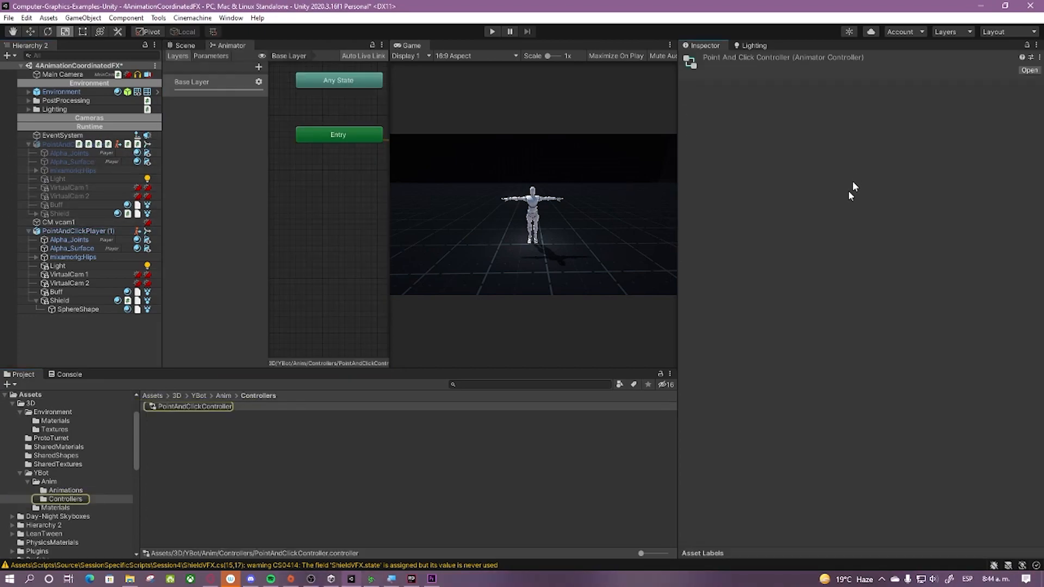
left_click_drag(678, 141, 924, 140)
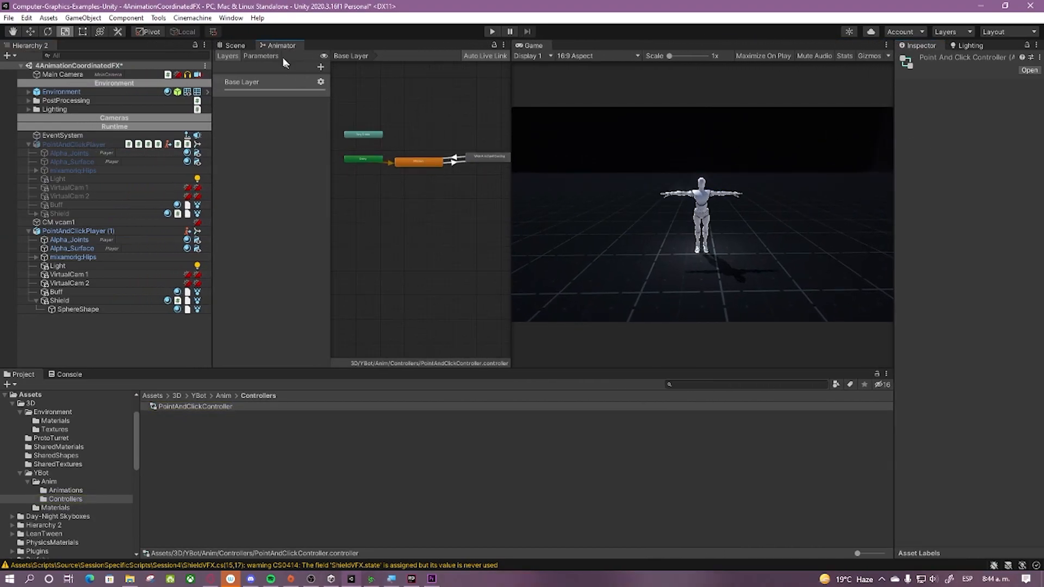
Step: Show the animator's parameters, inspect the blend tree inside the Motion state, and return to Base Layer
left_click(261, 56)
scroll(430, 244, "up", 3)
middle_click_drag(452, 186, 449, 246)
scroll(445, 234, "down", 4)
double_click(428, 212)
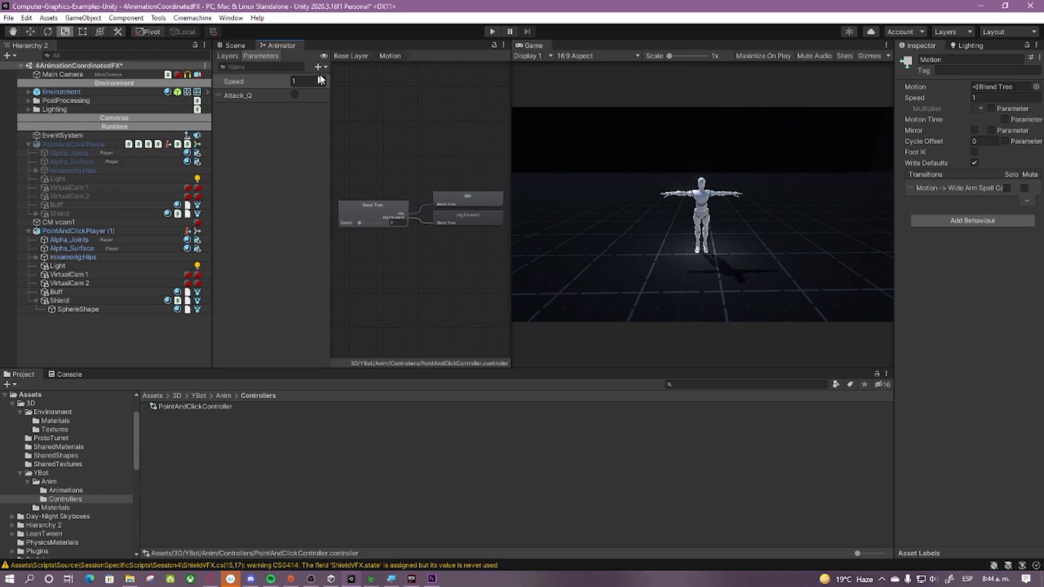
left_click(349, 56)
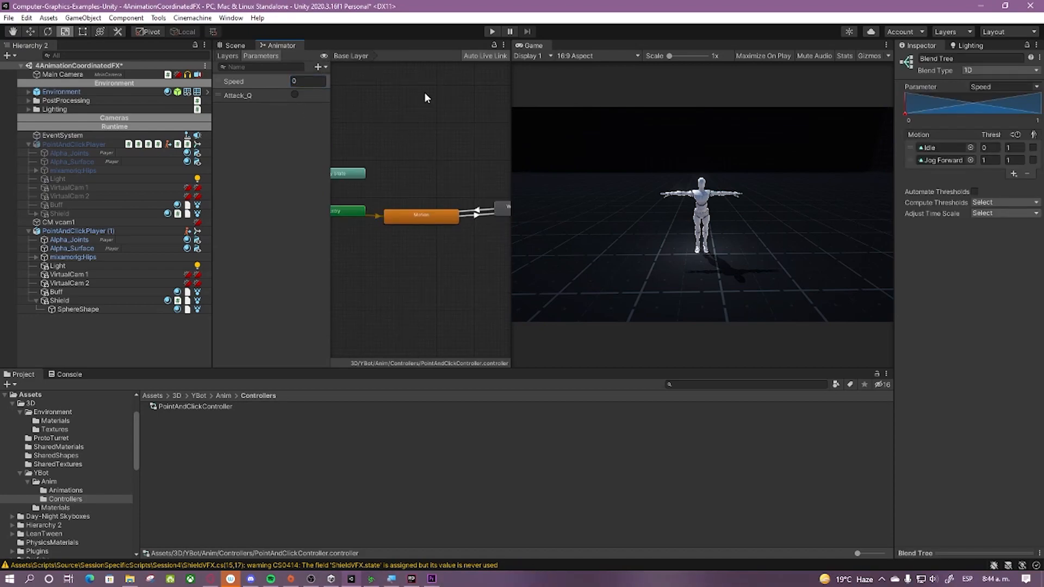
Step: Examine the Motion state and its connections to Wide Arm Spell Casting in Base Layer
scroll(426, 95, "down", 4)
middle_click_drag(443, 120, 426, 168)
scroll(430, 150, "up", 5)
left_click(414, 186)
left_click(413, 171)
scroll(401, 132, "up", 3)
scroll(408, 132, "down", 2)
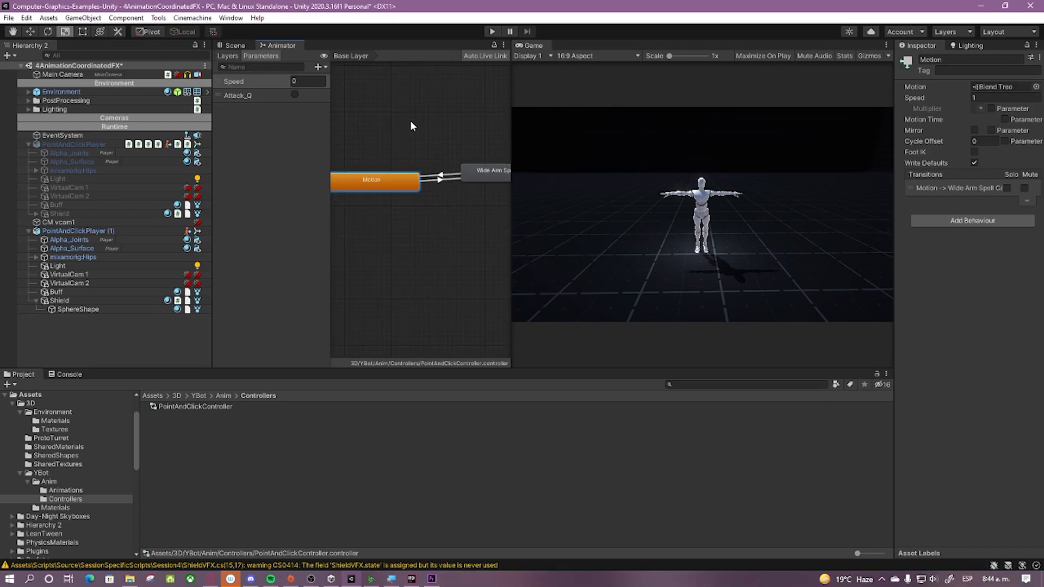
scroll(492, 91, "down", 3)
Step: Run the scene with PointAndClickPlayer (1) selected and test the Speed parameter at 1 and back at 0
left_click(87, 231)
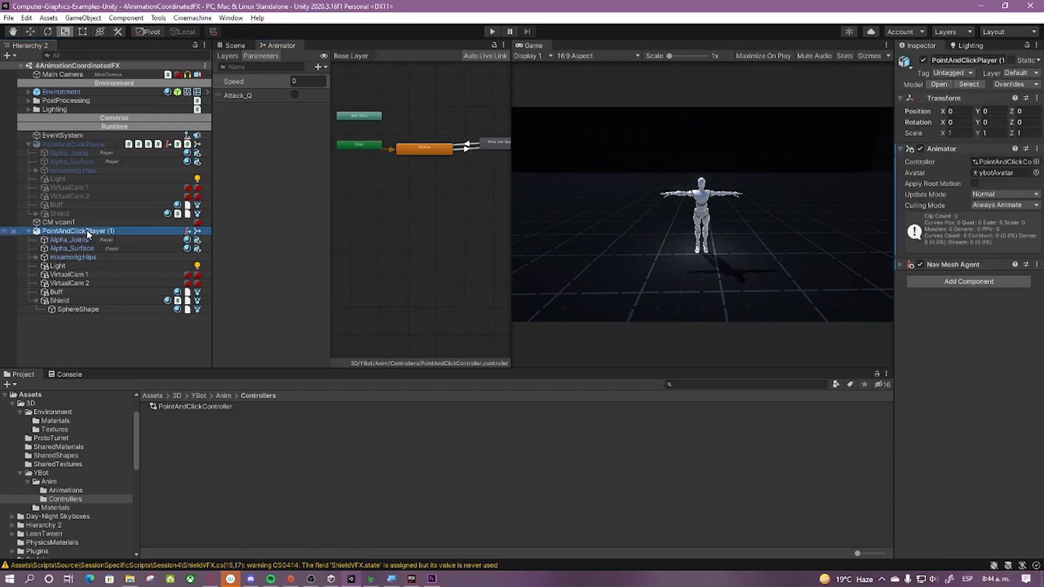
left_click(492, 32)
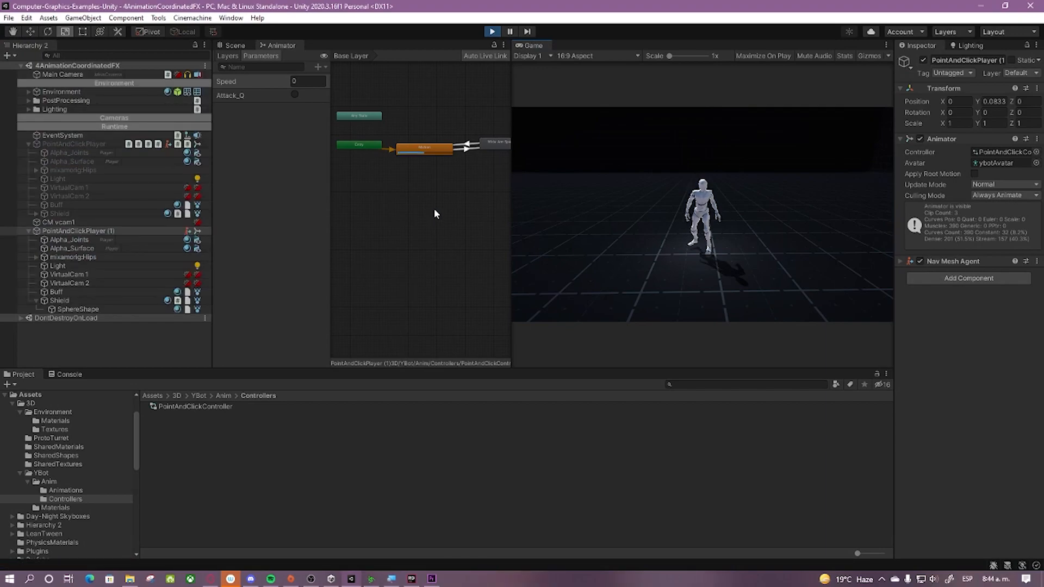
scroll(426, 147, "up", 2)
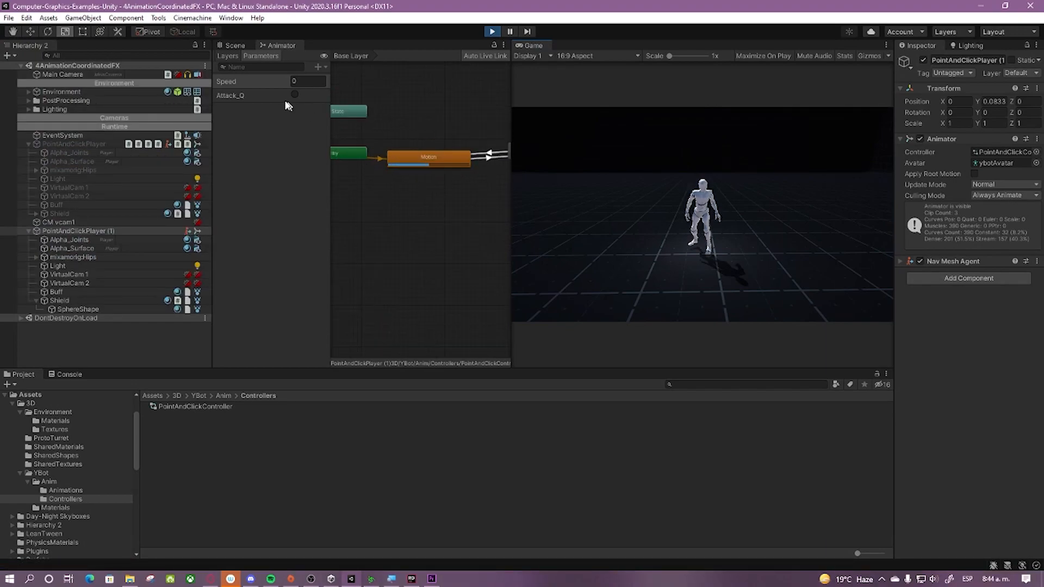
left_click(302, 81)
type("1")
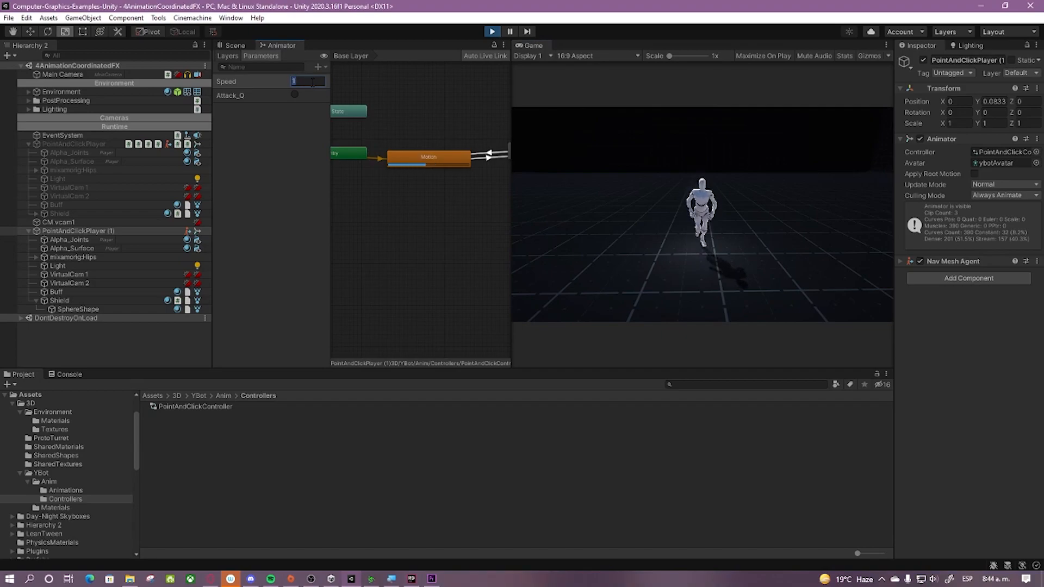
type("0")
scroll(447, 131, "down", 2)
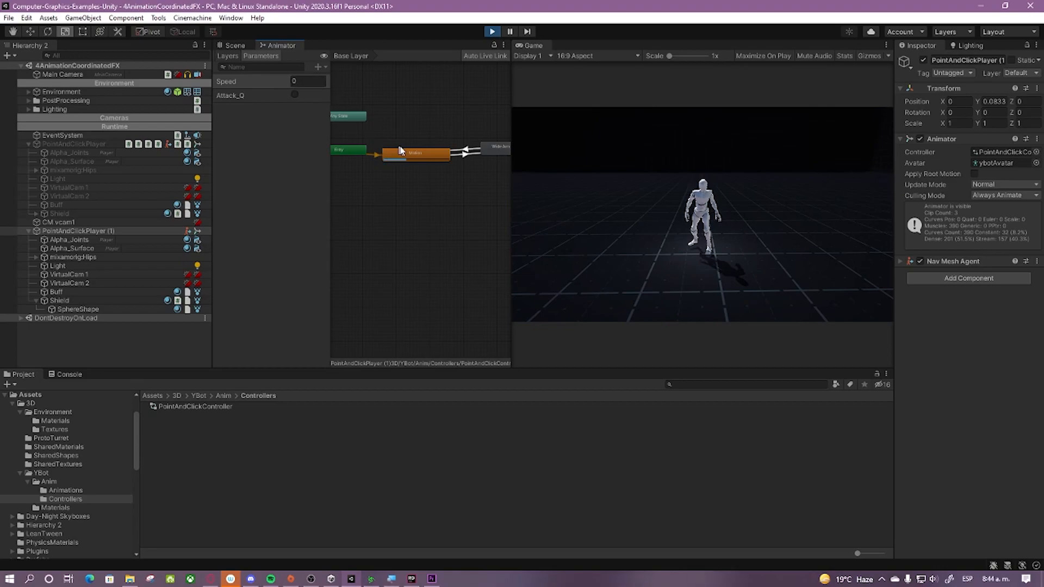
Step: Test the Speed blend inside the Motion blend tree while the scene runs, and return to Base Layer
double_click(417, 155)
scroll(382, 230, "up", 5)
mouse_move(370, 212)
left_mouse_down()
mouse_move(417, 214)
mouse_move(357, 213)
mouse_move(424, 212)
mouse_move(382, 213)
left_mouse_up()
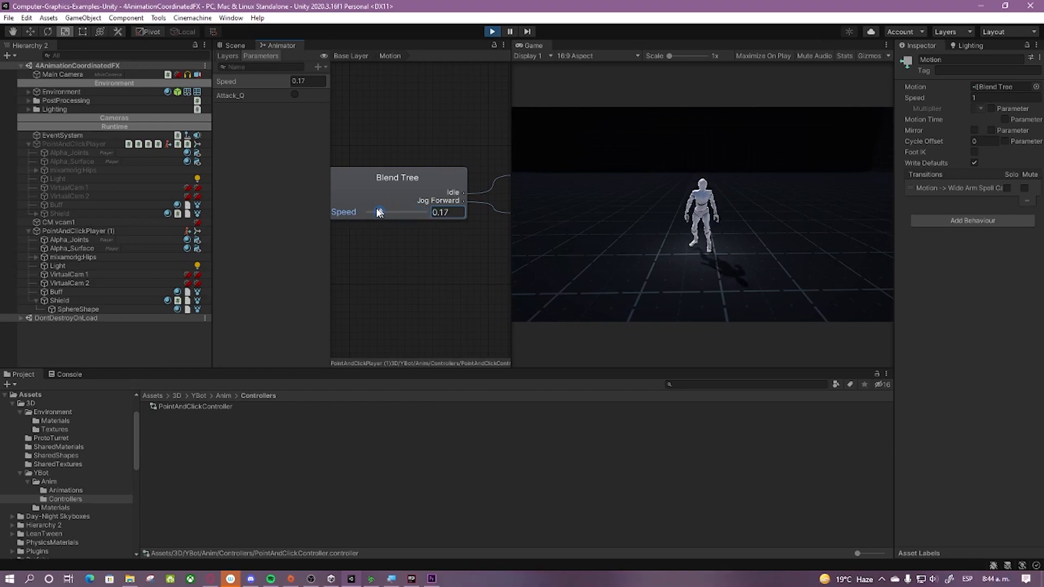
left_click(361, 57)
scroll(422, 130, "up", 4)
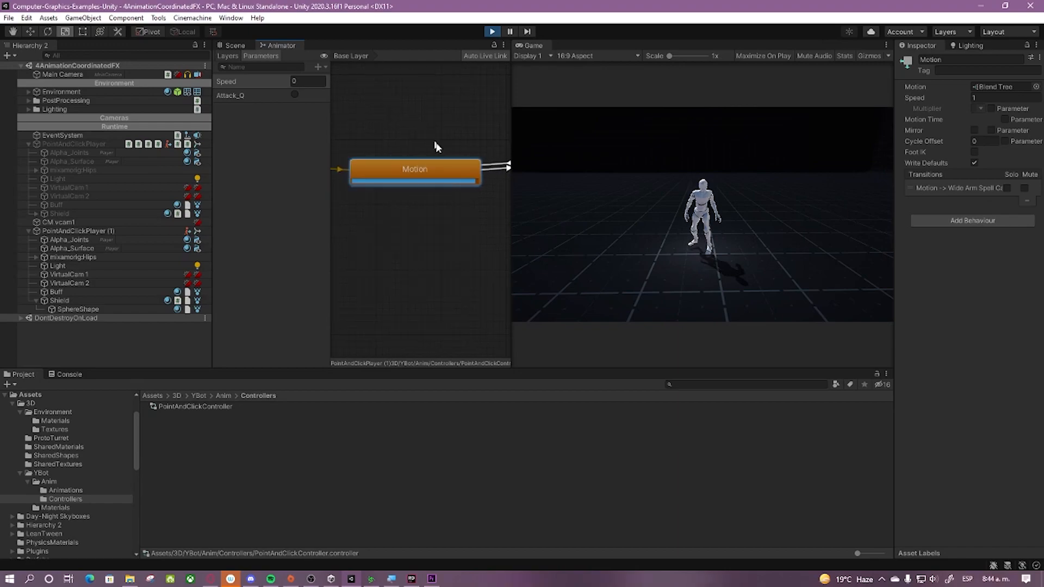
Step: Trigger the shield effect with Q in the running game, and stop the scene
left_click(674, 175)
key("q")
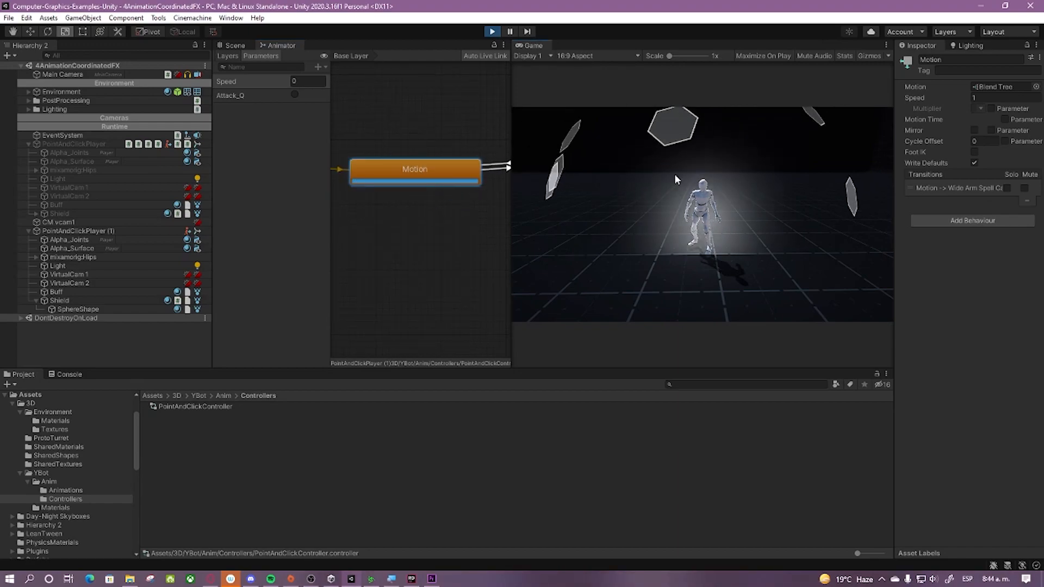
left_click(492, 31)
Step: Inspect the Wide Arm Spell Casting state and locate its animation clip in the project
scroll(456, 152, "up", 1)
left_click(454, 157)
middle_click_drag(449, 188, 422, 191)
scroll(454, 179, "up", 5)
scroll(446, 175, "down", 5)
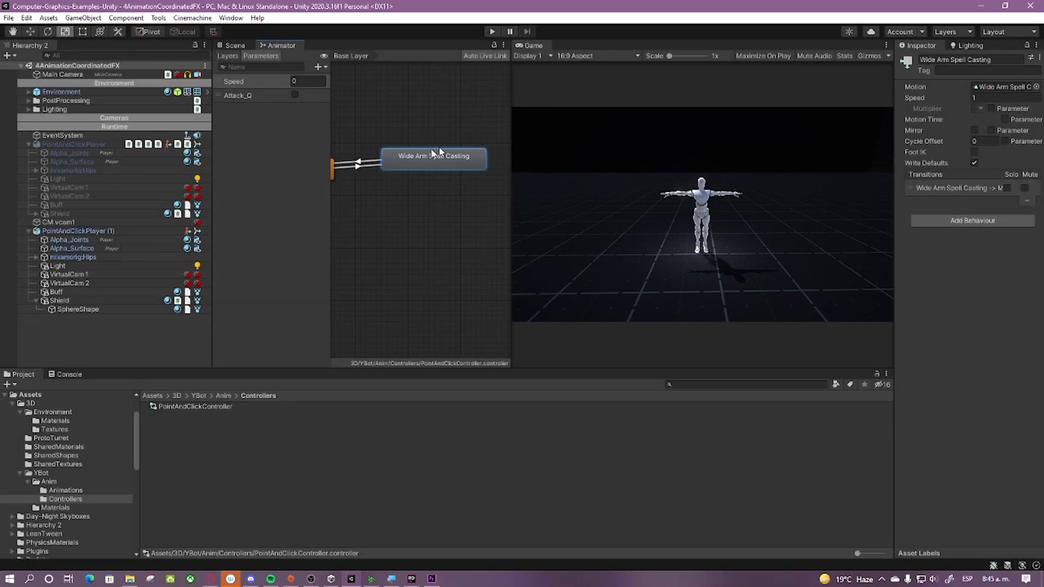
scroll(420, 162, "down", 2)
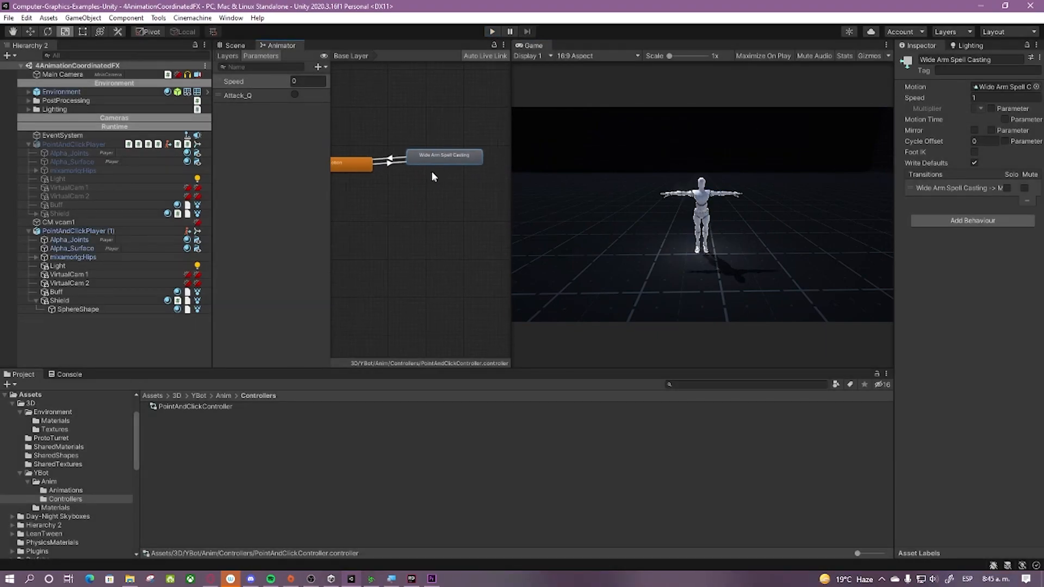
double_click(455, 156)
left_click(454, 155)
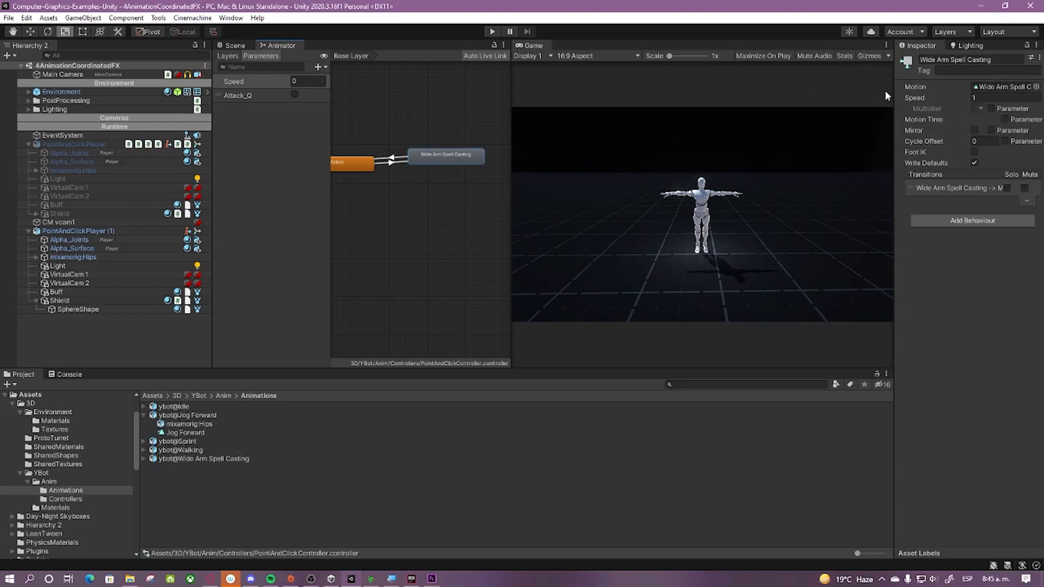
Step: Enlarge the Inspector and the Animator graph to show the Wide Arm Spell Casting state and its transitions
left_click_drag(893, 85, 745, 86)
left_click(922, 97)
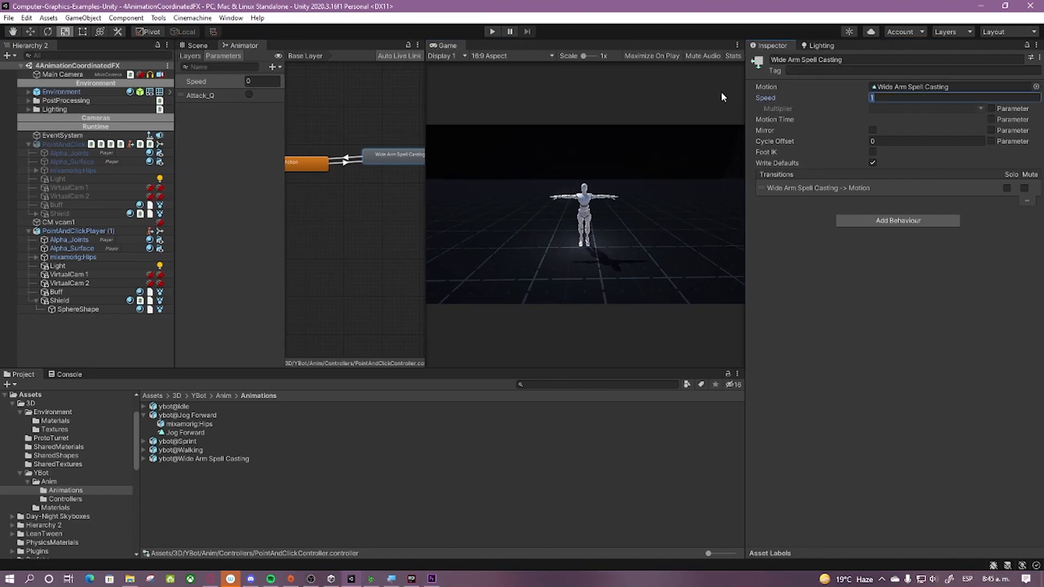
left_click_drag(745, 78, 791, 77)
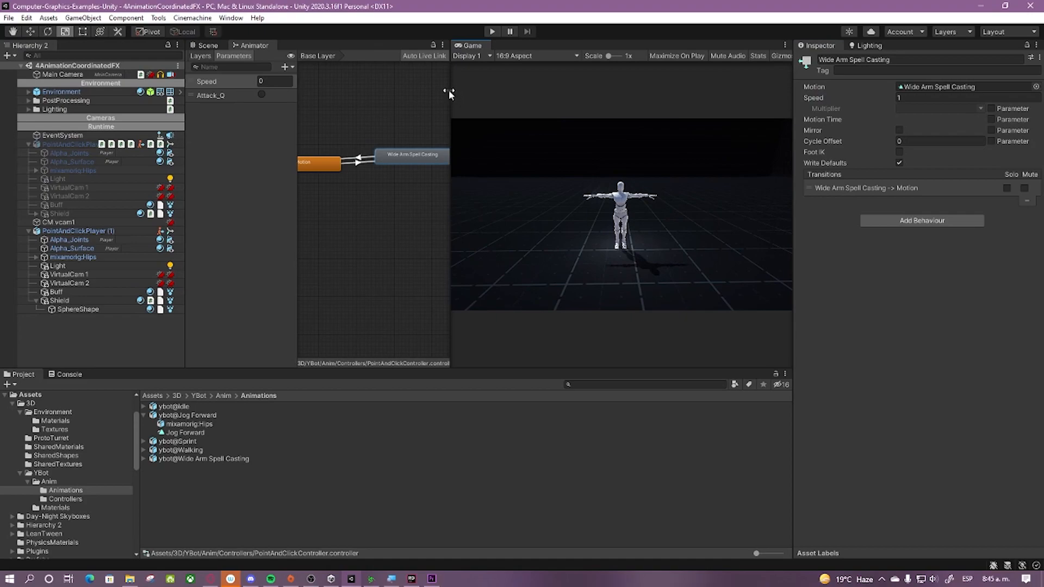
left_click_drag(451, 99, 575, 117)
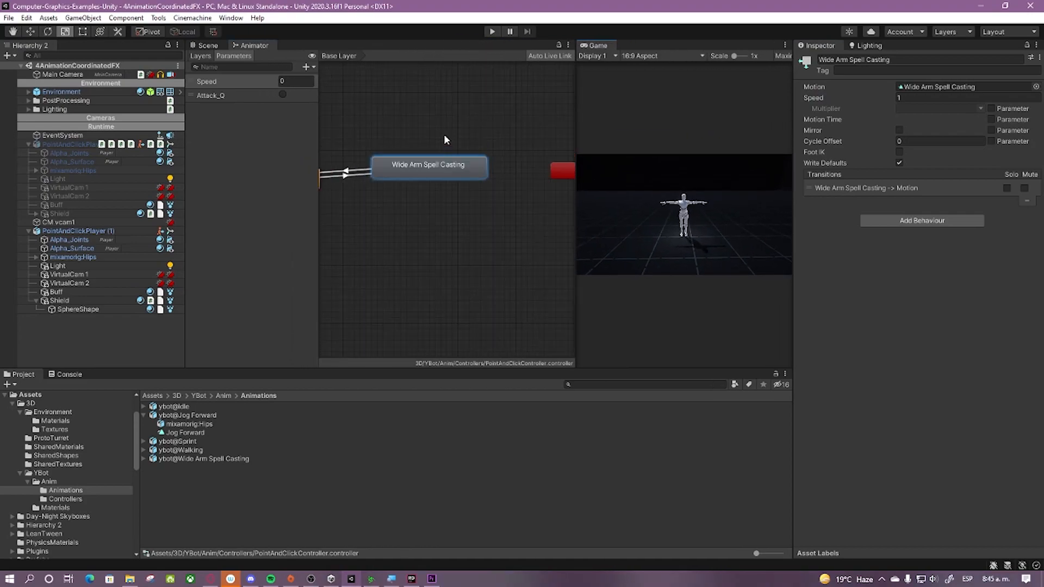
scroll(450, 136, "up", 3)
middle_click_drag(488, 149, 481, 152)
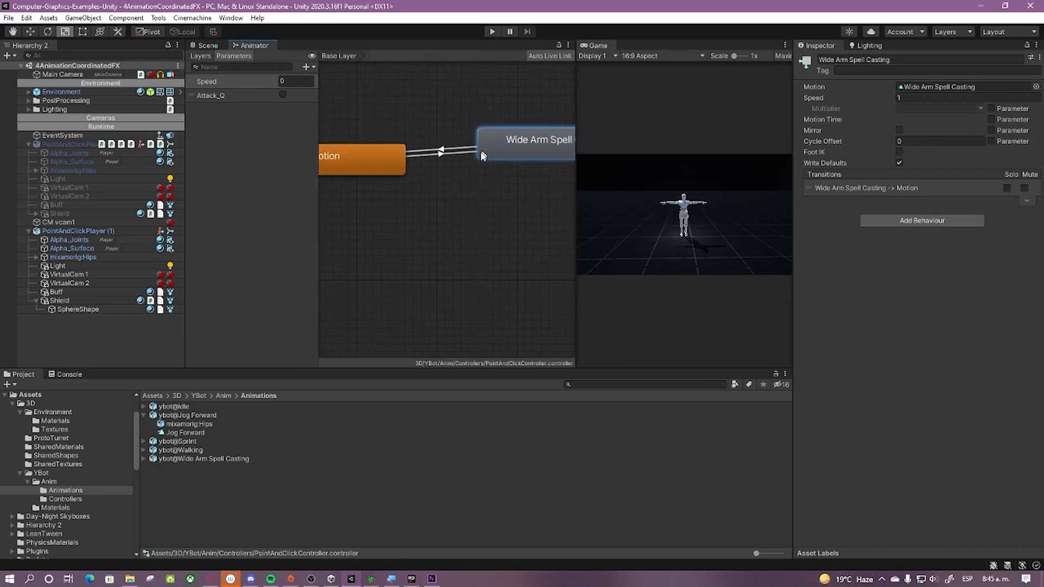
right_click(374, 163)
left_click(385, 168)
left_click(530, 142)
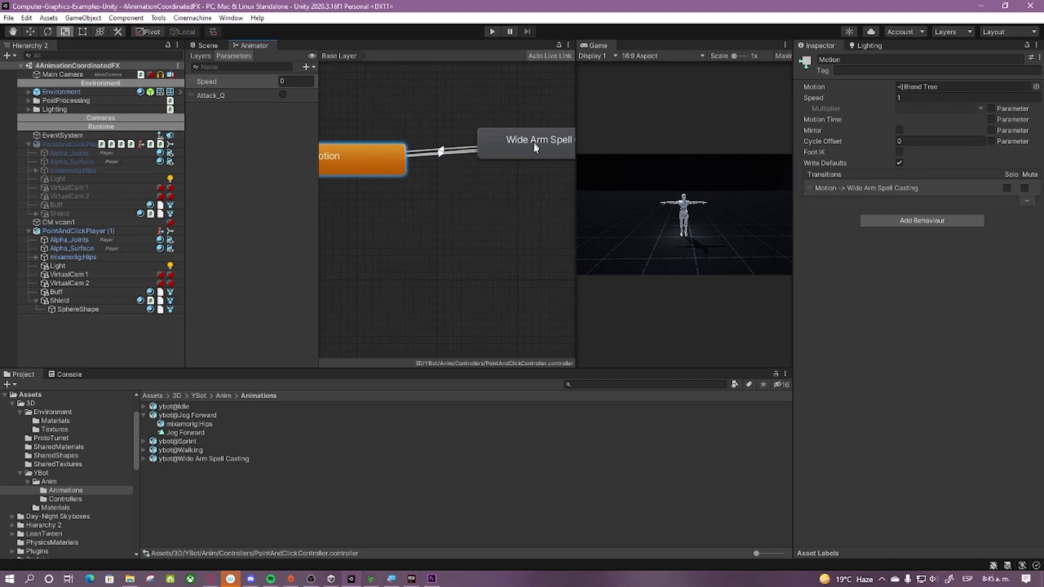
Step: Review the expanded settings of the Motion to Wide Arm Spell Casting transition and the Attack_Q parameter
left_click(439, 153)
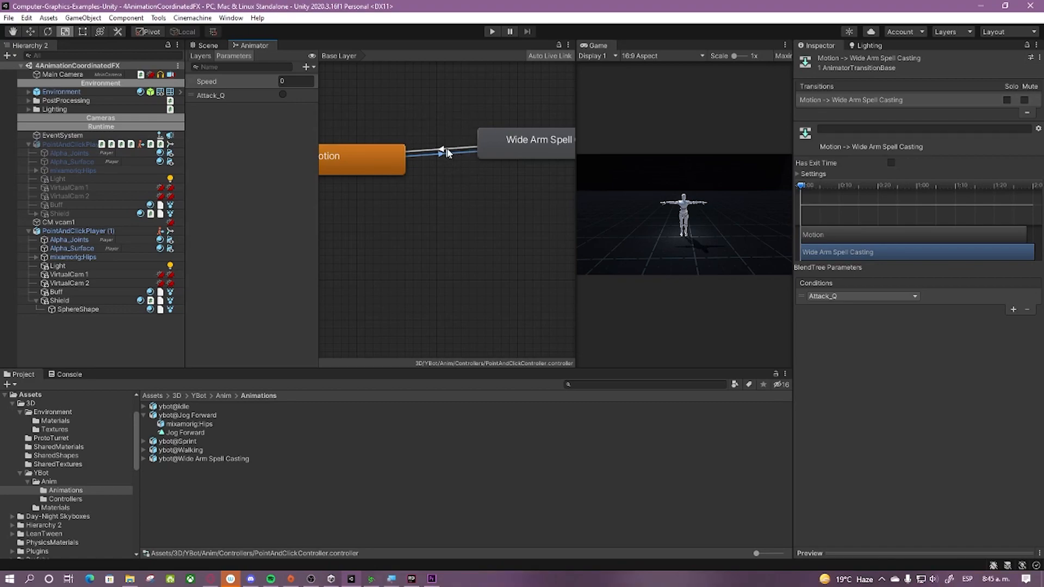
left_click(802, 173)
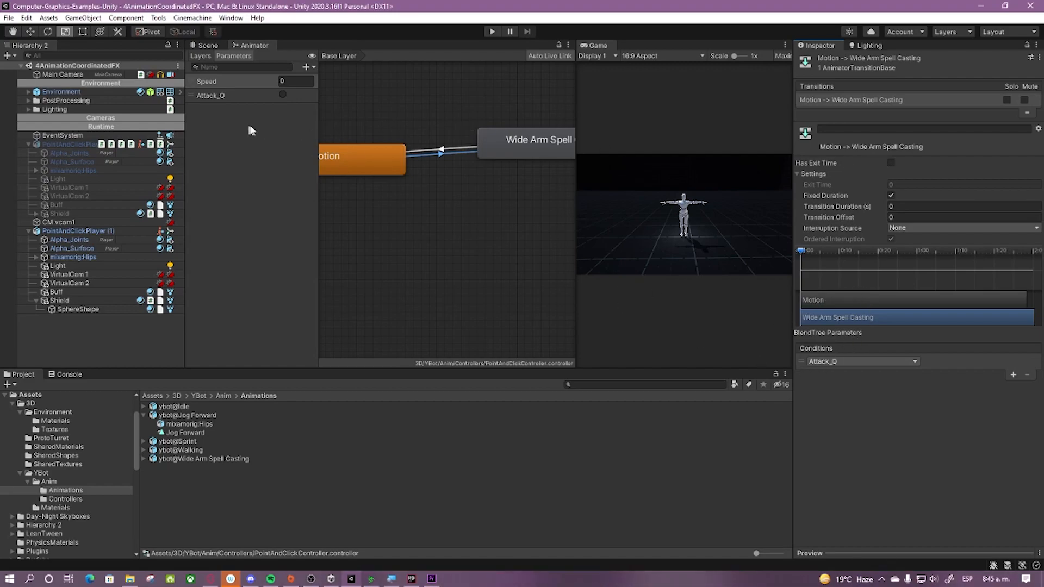
left_click(236, 95)
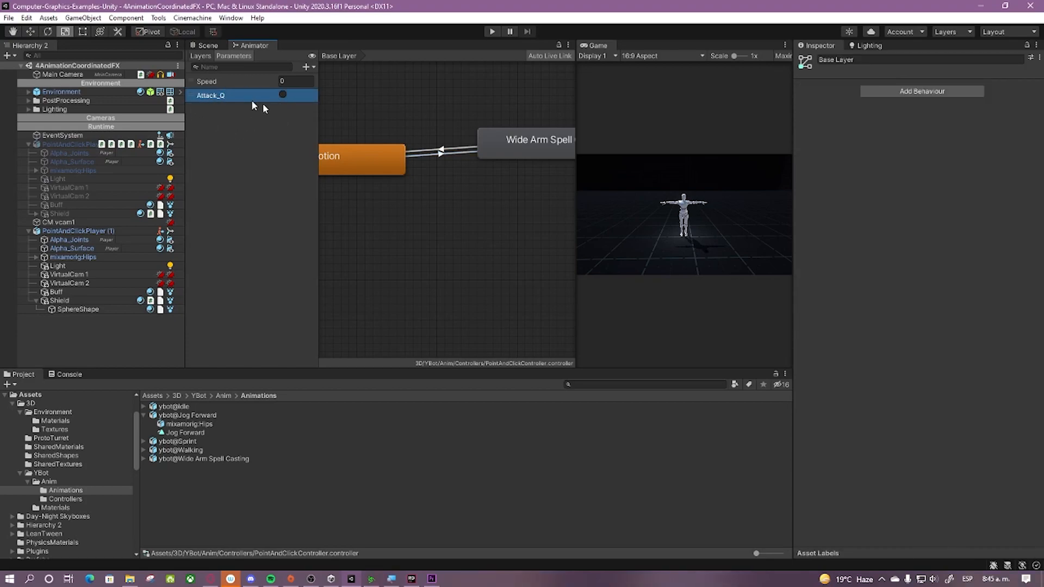
left_click(216, 97)
left_click(283, 100)
left_click(232, 100)
left_click(252, 143)
left_click(246, 95)
left_click(268, 132)
Step: Remove the Attack_Q condition from the Motion to Wide Arm Spell Casting transition and add it back
scroll(486, 177, "down", 2)
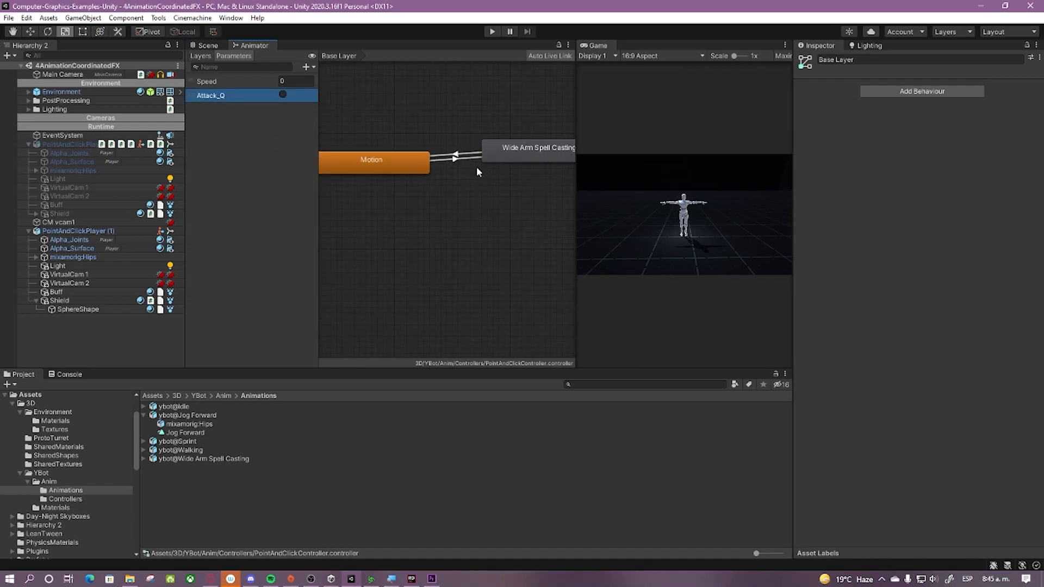
middle_click_drag(436, 198, 406, 168)
scroll(407, 167, "up", 2)
middle_click_drag(479, 147, 462, 200)
scroll(461, 200, "up", 2)
scroll(408, 181, "up", 3)
scroll(396, 171, "down", 1)
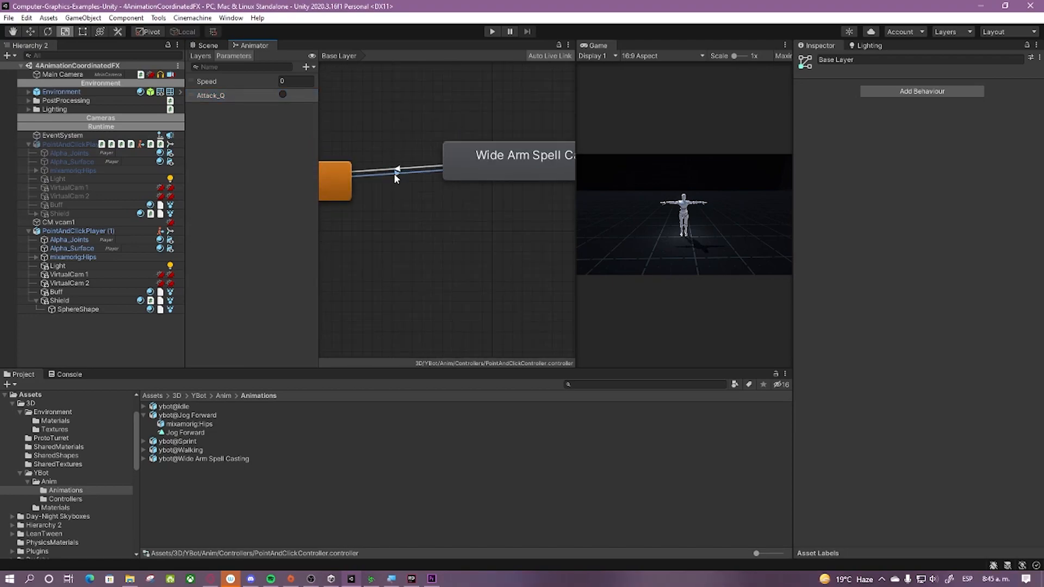
left_click(503, 164)
left_click(396, 173)
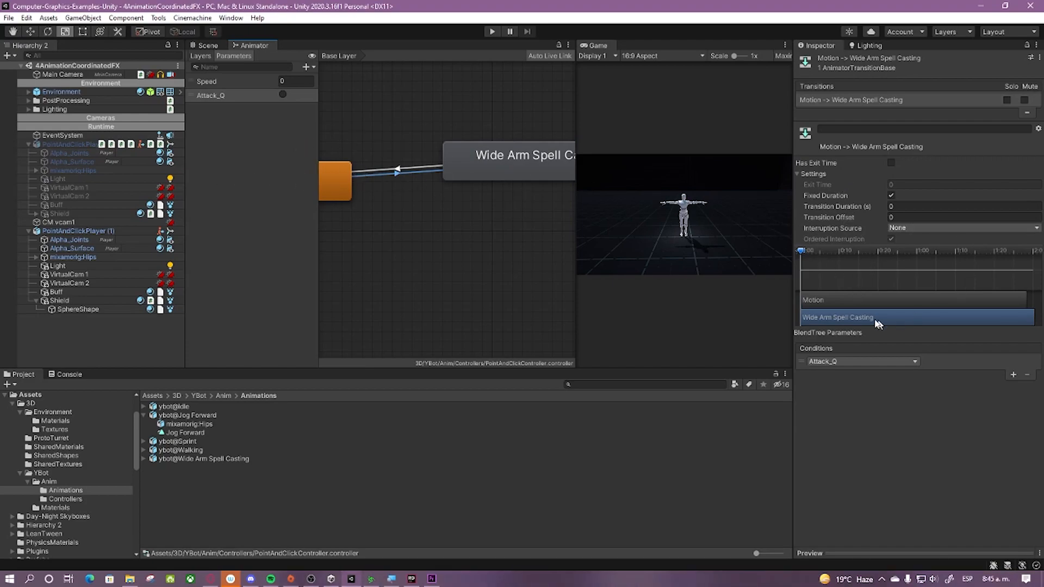
left_click(922, 367)
left_click(1027, 374)
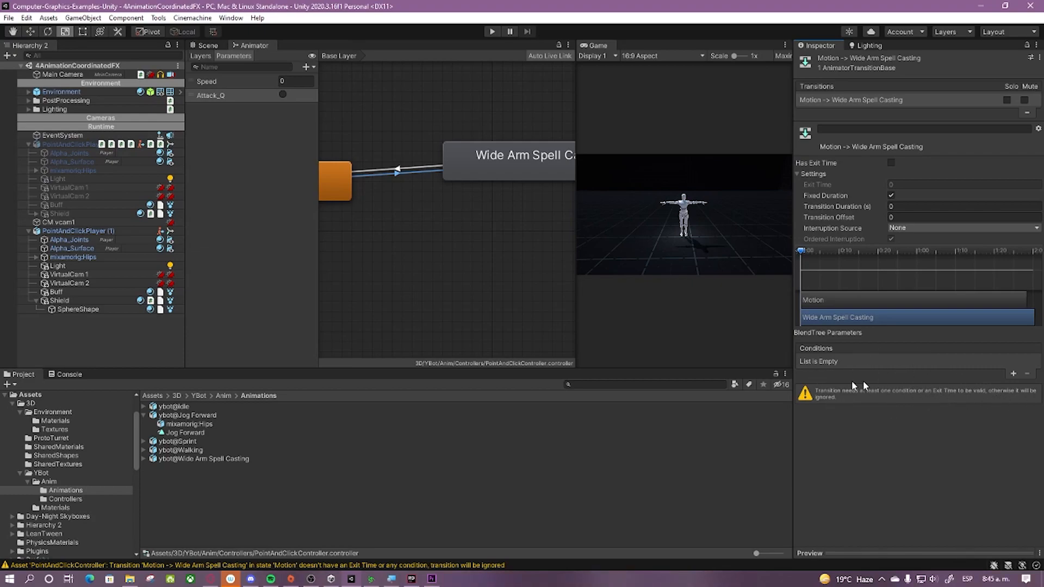
left_click(1012, 374)
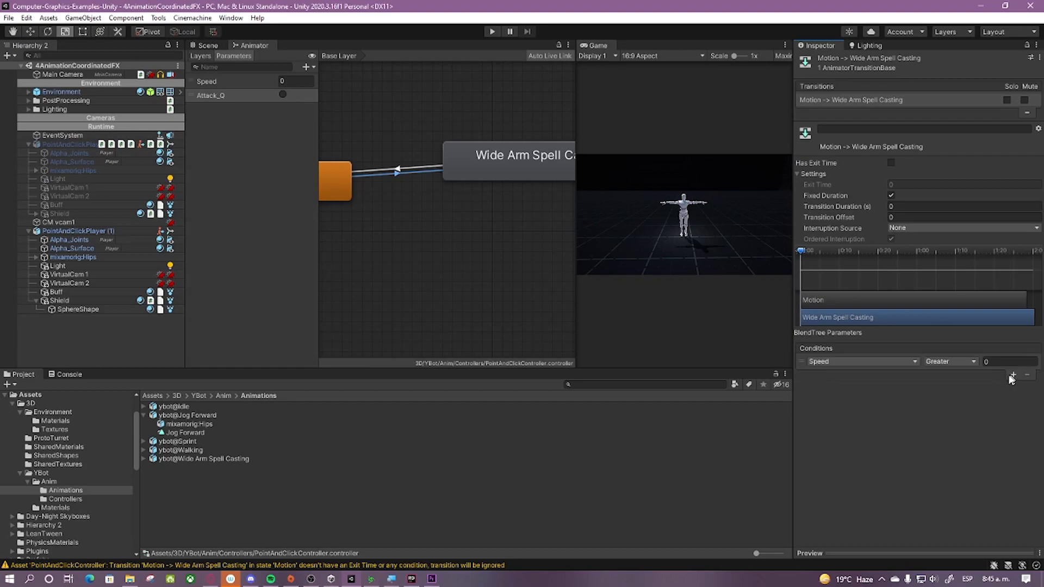
left_click(853, 364)
left_click(840, 401)
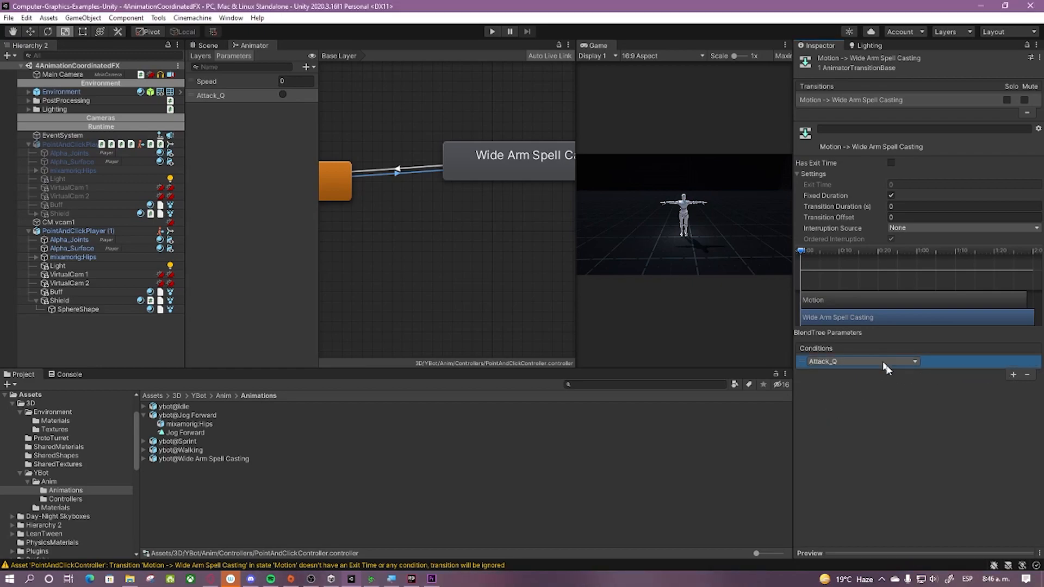
scroll(449, 170, "down", 7)
middle_click_drag(470, 185, 474, 222)
scroll(451, 205, "up", 4)
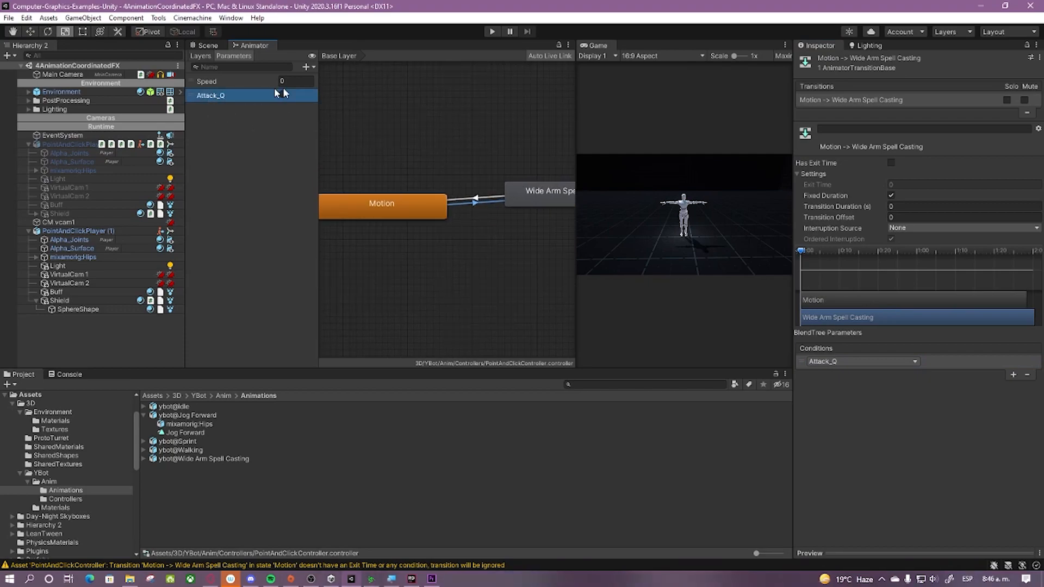
Step: Inspect the settings of the Wide Arm Spell Casting to Motion transition and its place in the Animator graph
scroll(464, 209, "up", 6)
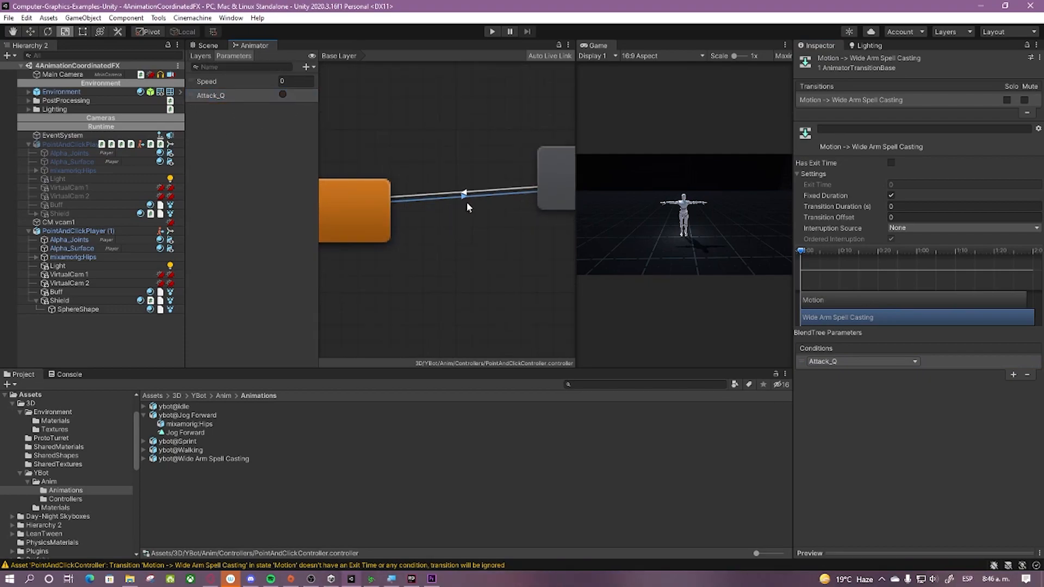
scroll(466, 197, "down", 2)
middle_click_drag(501, 215, 350, 223)
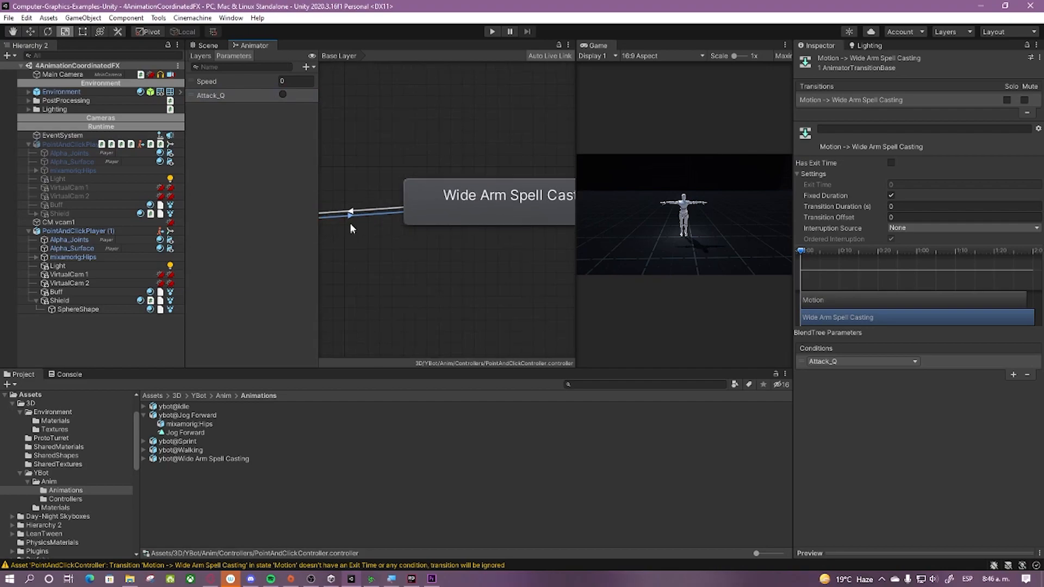
left_click(511, 212)
scroll(472, 241, "down", 3)
middle_click_drag(538, 249, 509, 245)
left_click(403, 242)
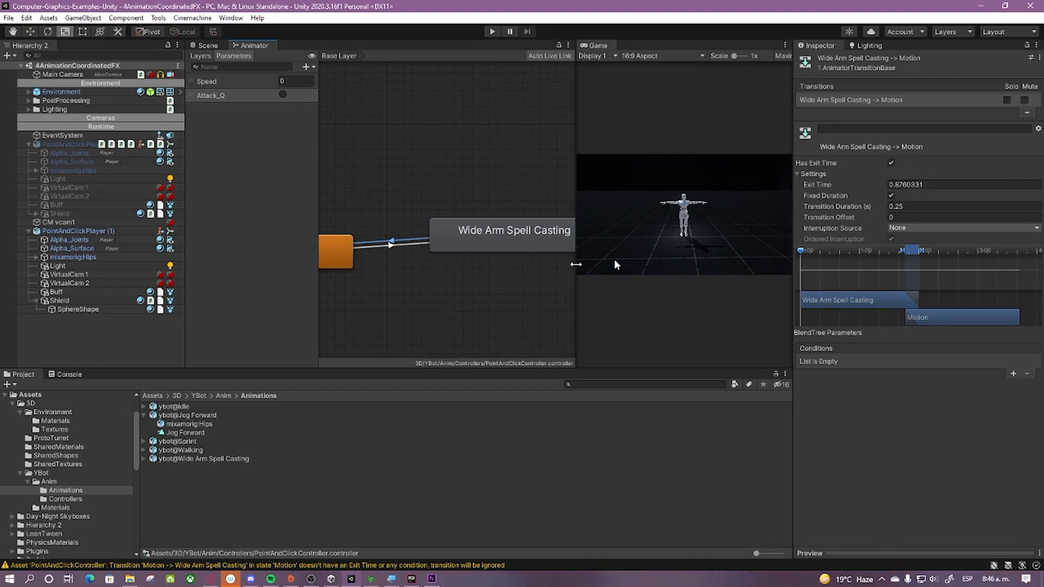
scroll(490, 249, "up", 2)
middle_click_drag(435, 248, 411, 250)
middle_click_drag(473, 242, 432, 239)
middle_click_drag(549, 240, 605, 231)
middle_click_drag(357, 229, 481, 209)
scroll(429, 214, "down", 2)
scroll(402, 109, "down", 3)
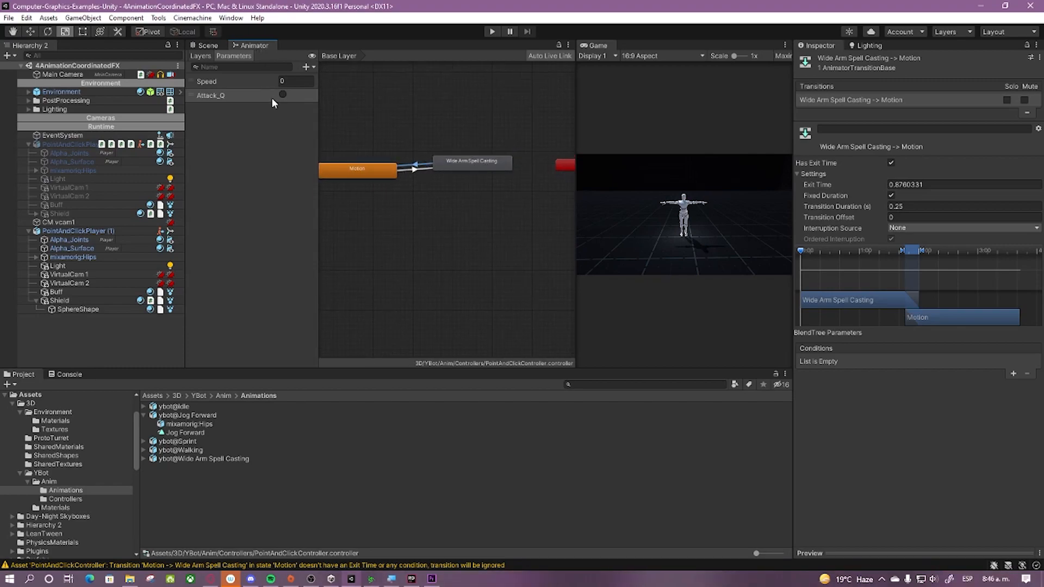
Step: Switch to the AttackController script in Rider and call anim.SetTrigger("Attack_Q") inside the Q button check, reusing the Animator parameter's exact name
double_click(217, 95)
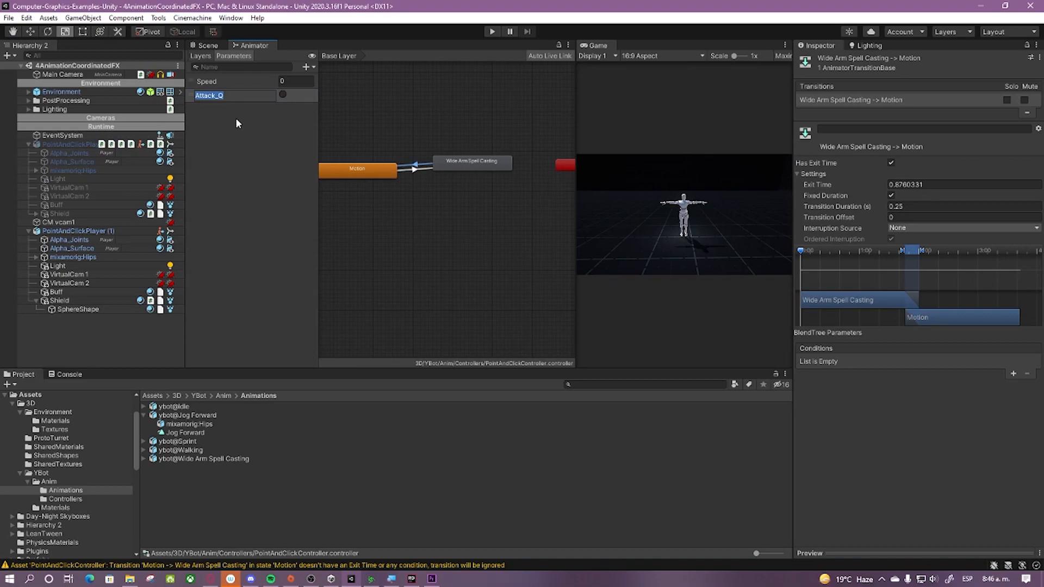
left_click(370, 250)
left_click(411, 579)
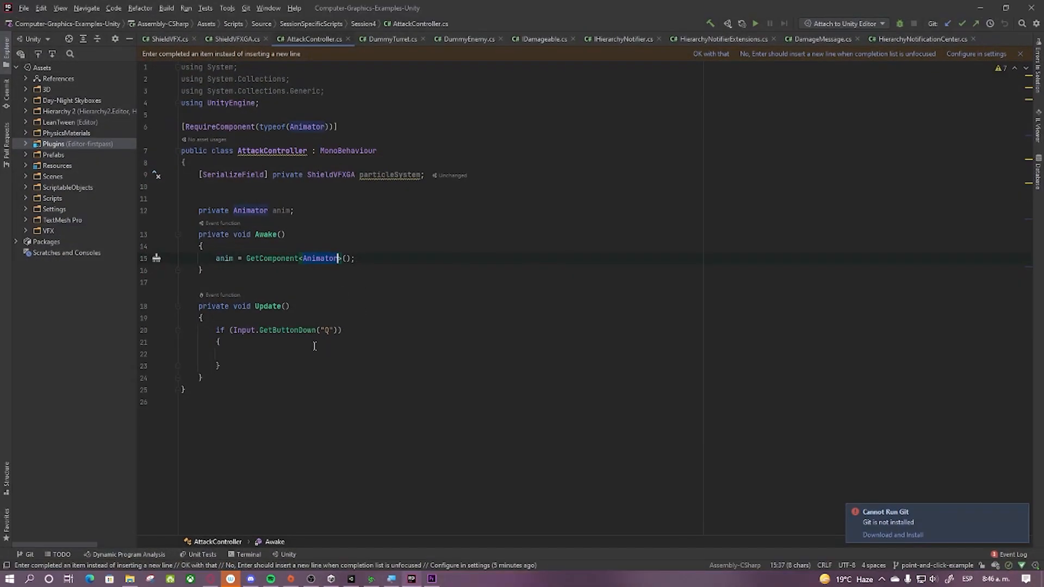
type("anim.SetT")
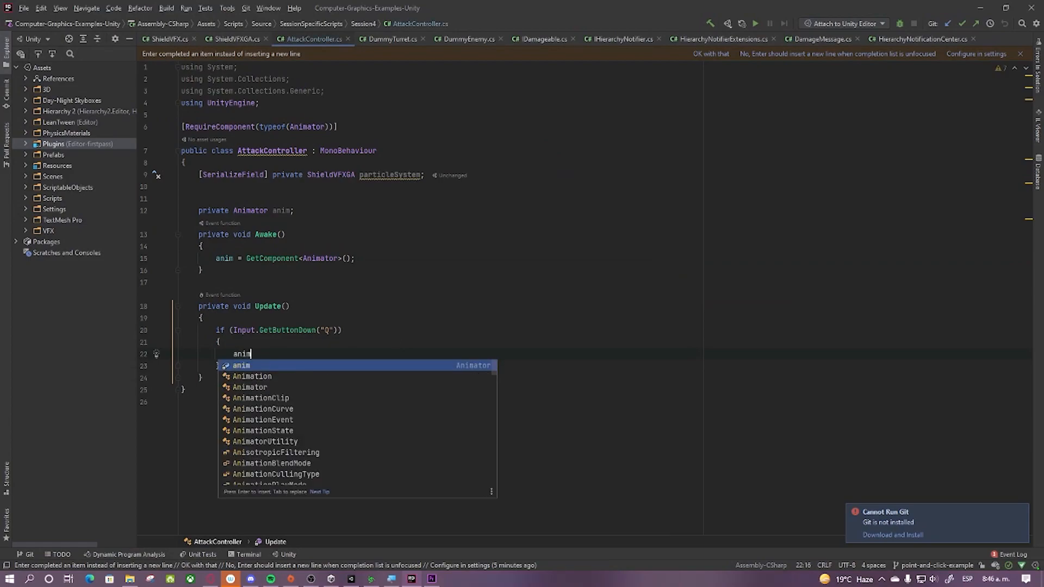
key("Return")
key("ctrl+z")
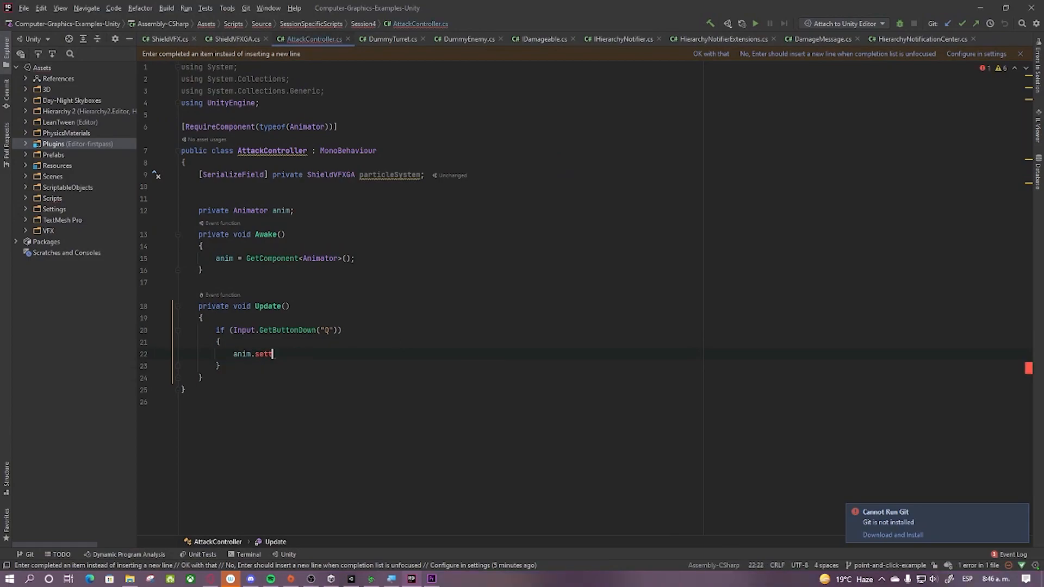
type("setT")
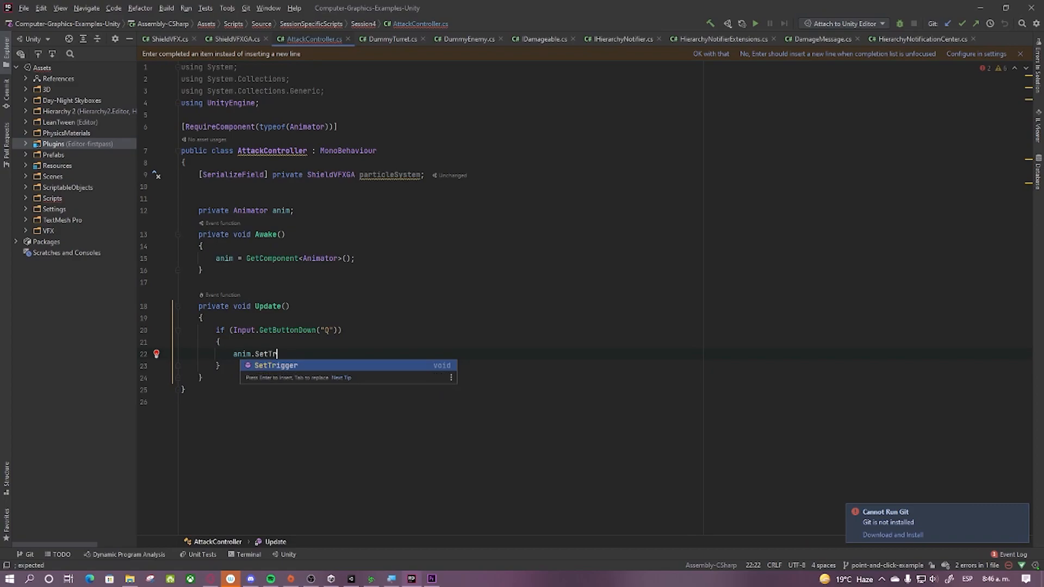
key("Return")
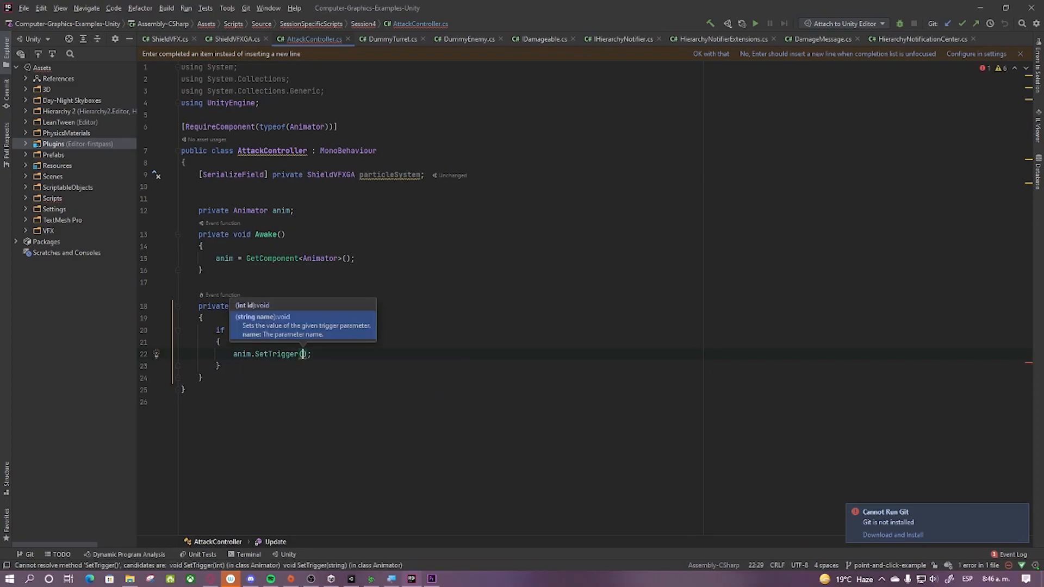
type("\"Attack_Q\"")
key("End")
key("Up")
key("Up")
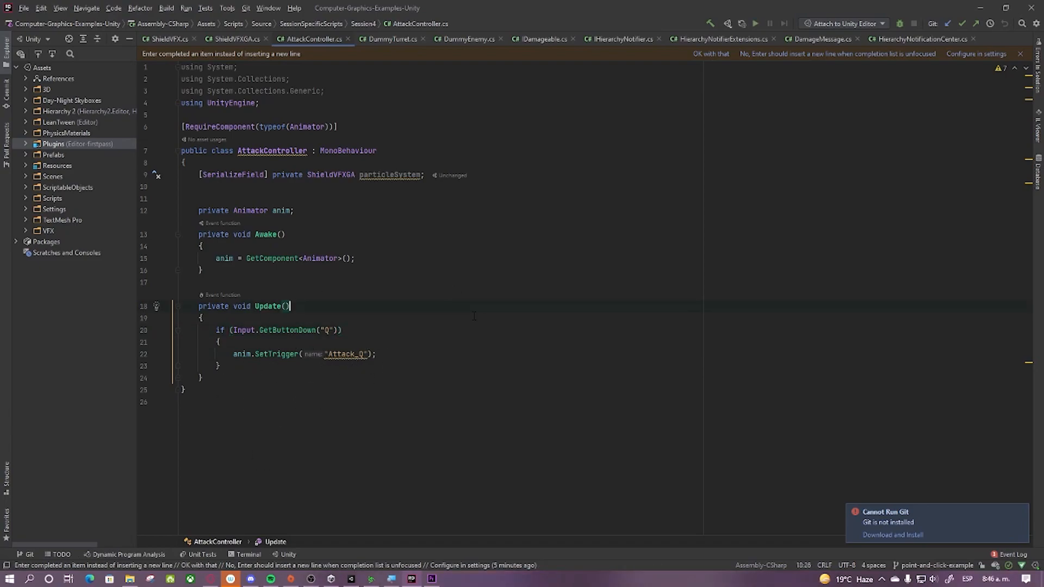
Step: Return to Unity, widen the Game view, and briefly run and stop the scene
left_click(980, 9)
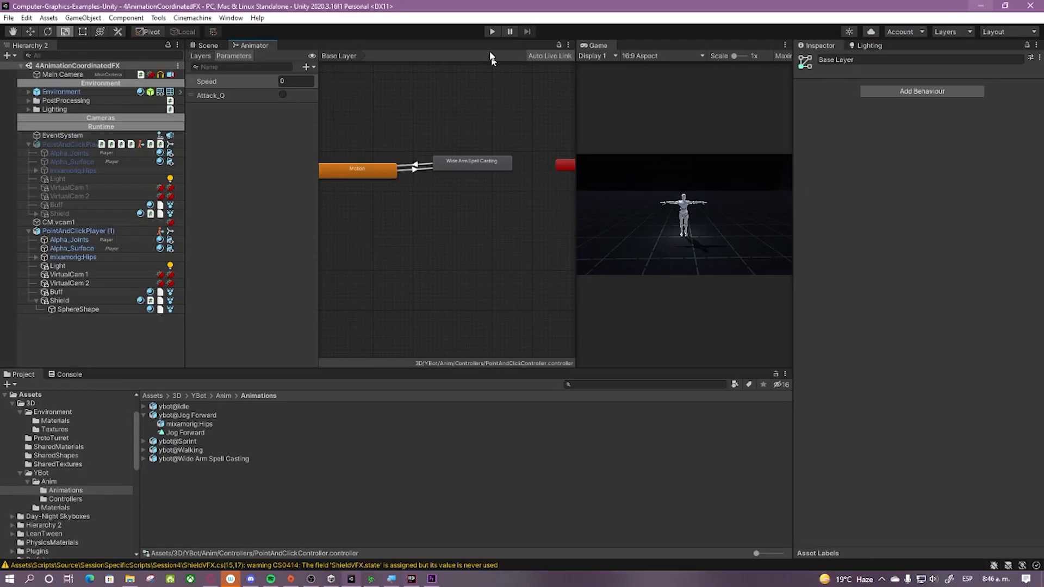
left_click_drag(574, 125, 383, 131)
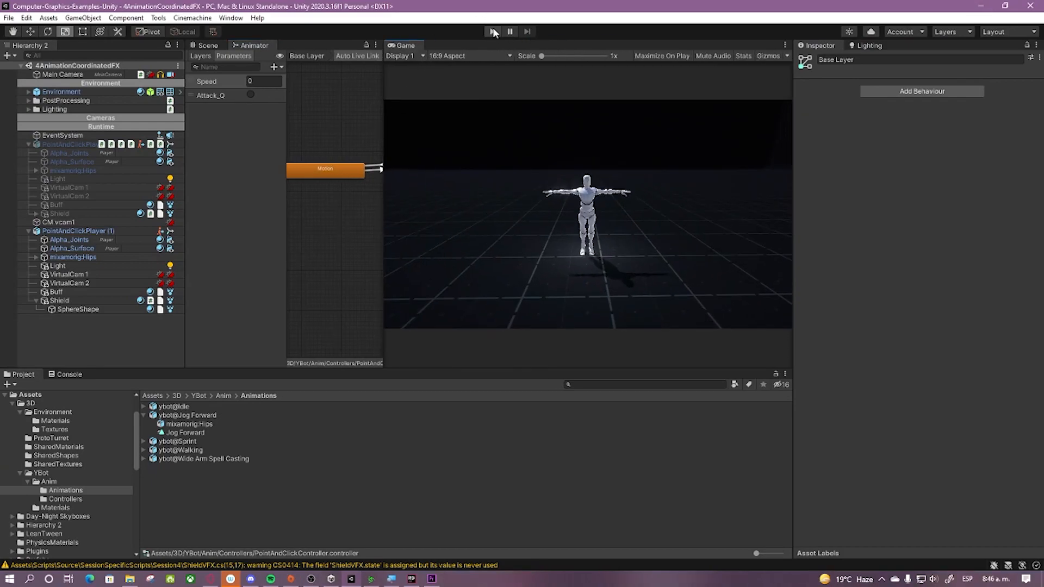
left_click(493, 32)
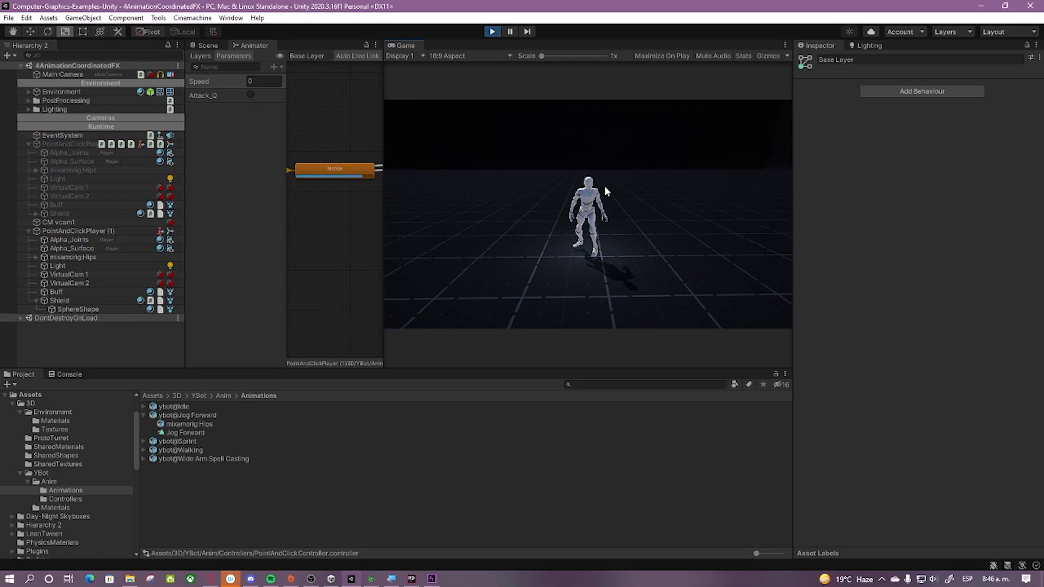
left_click(493, 32)
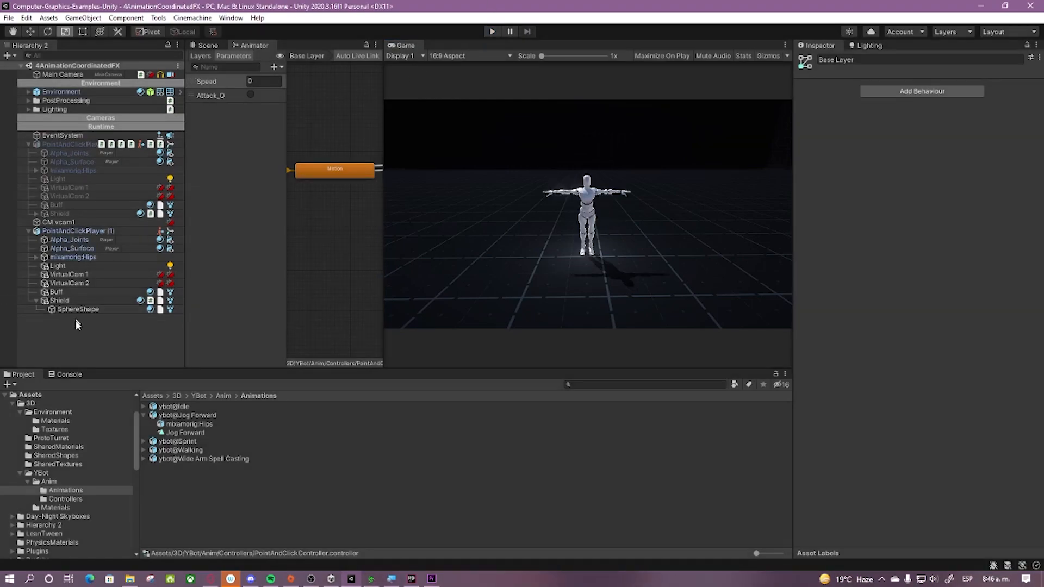
Step: Add the Attack Controller component to PointAndClickPlayer (1) and widen the Game view against the Inspector
left_click(76, 231)
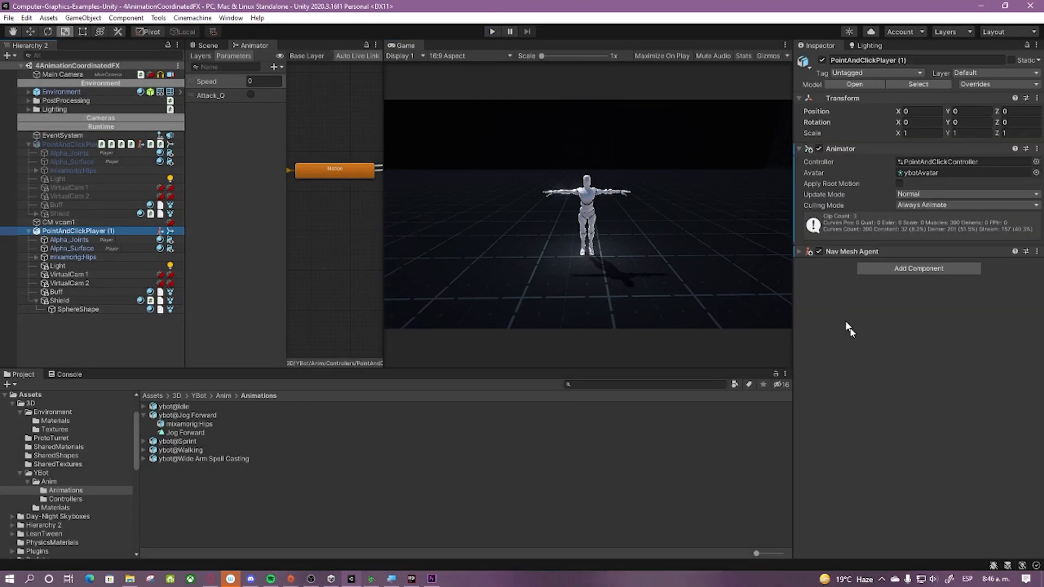
left_click(877, 268)
type("attack")
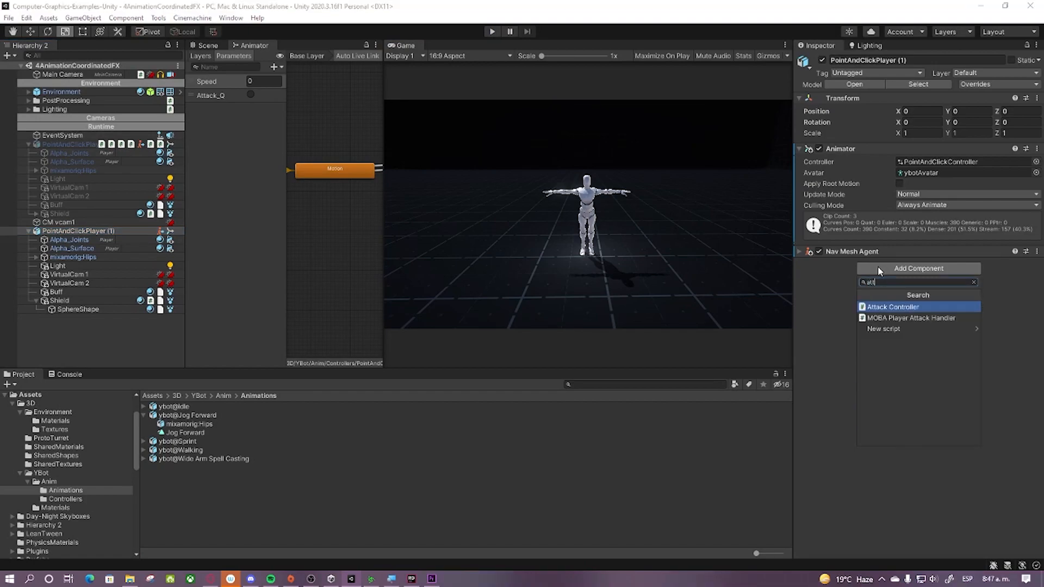
key("Return")
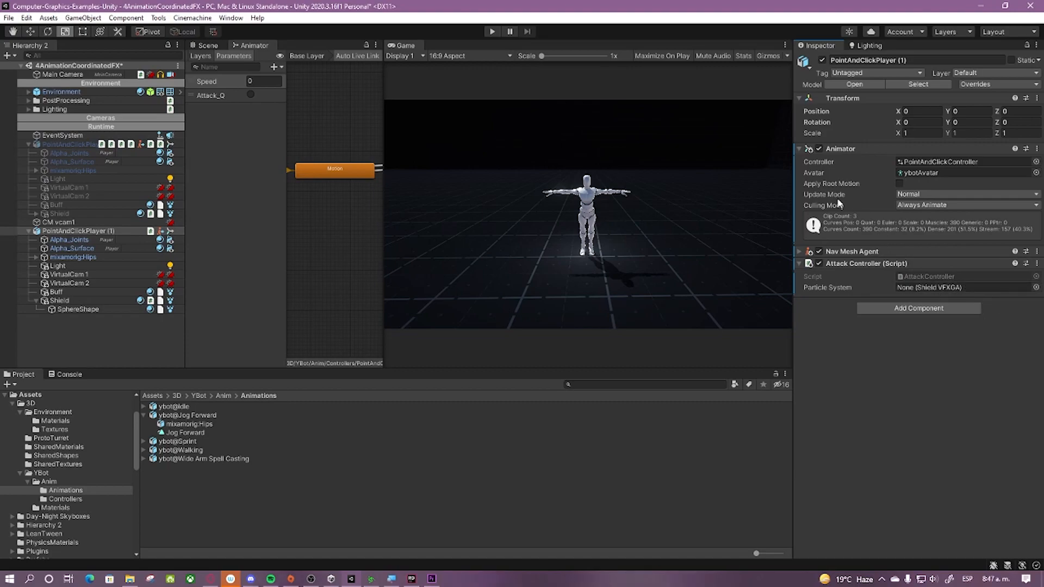
left_click_drag(790, 161, 833, 161)
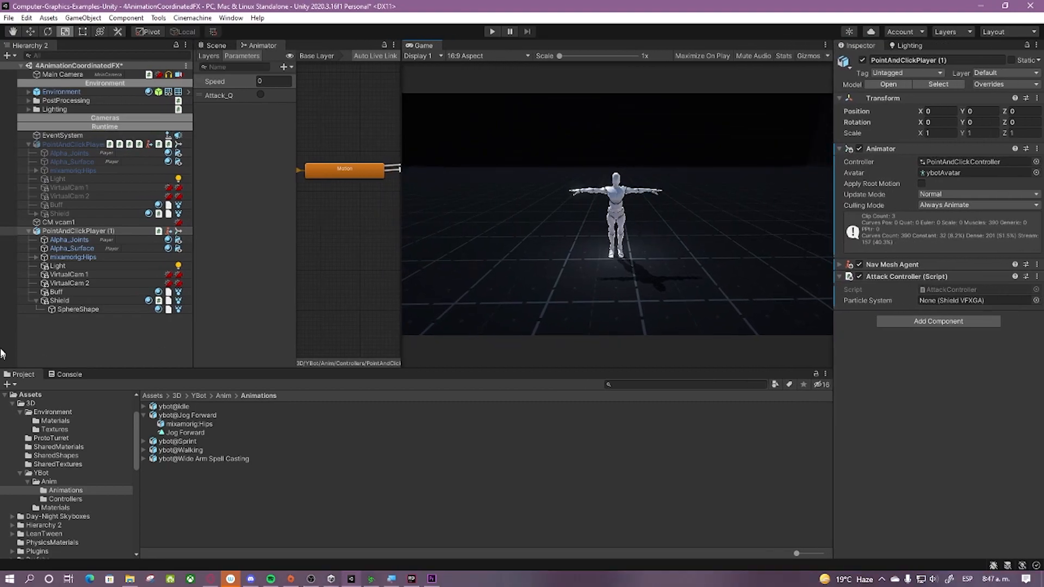
Step: Glance at the AttackController code, run the scene to test the spell-casting animation with Q, and stop playback
left_click(411, 579)
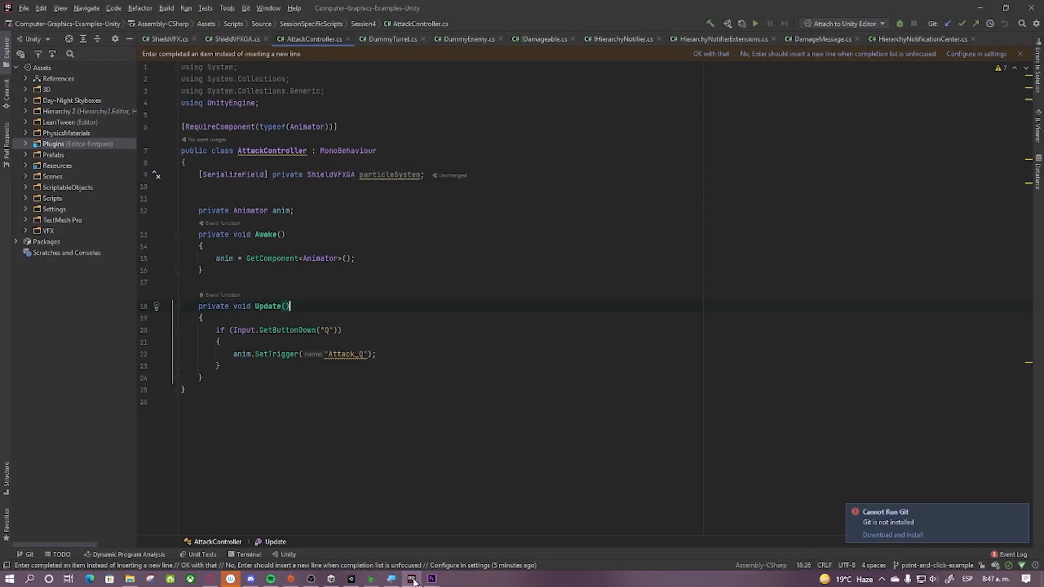
left_click(411, 579)
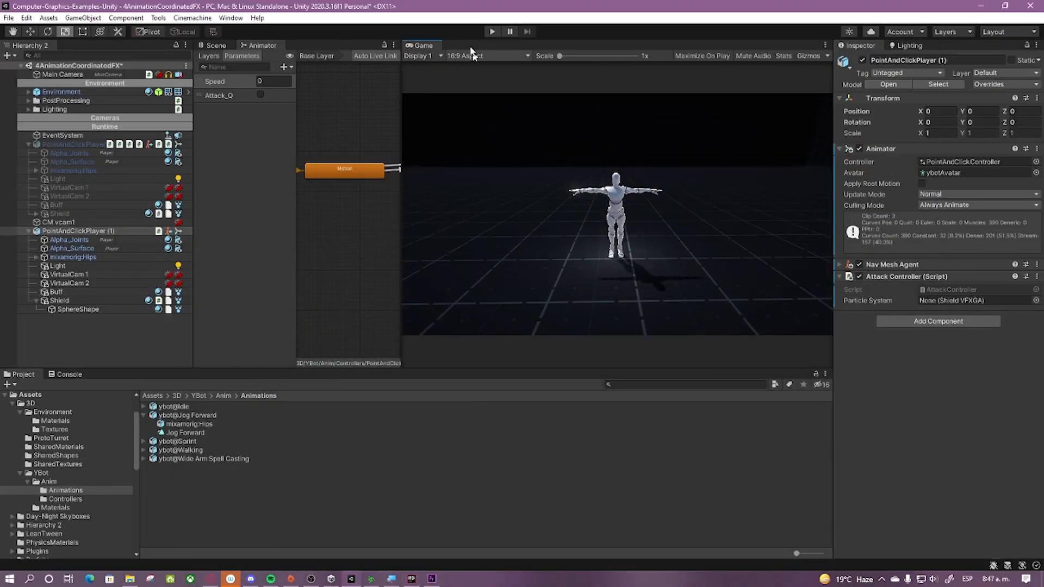
left_click(492, 31)
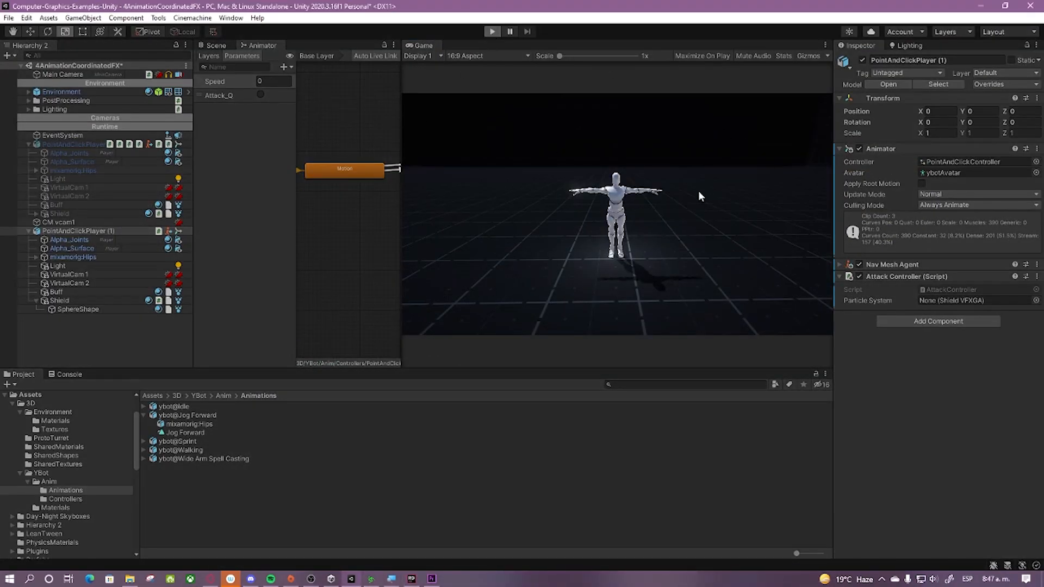
key("q")
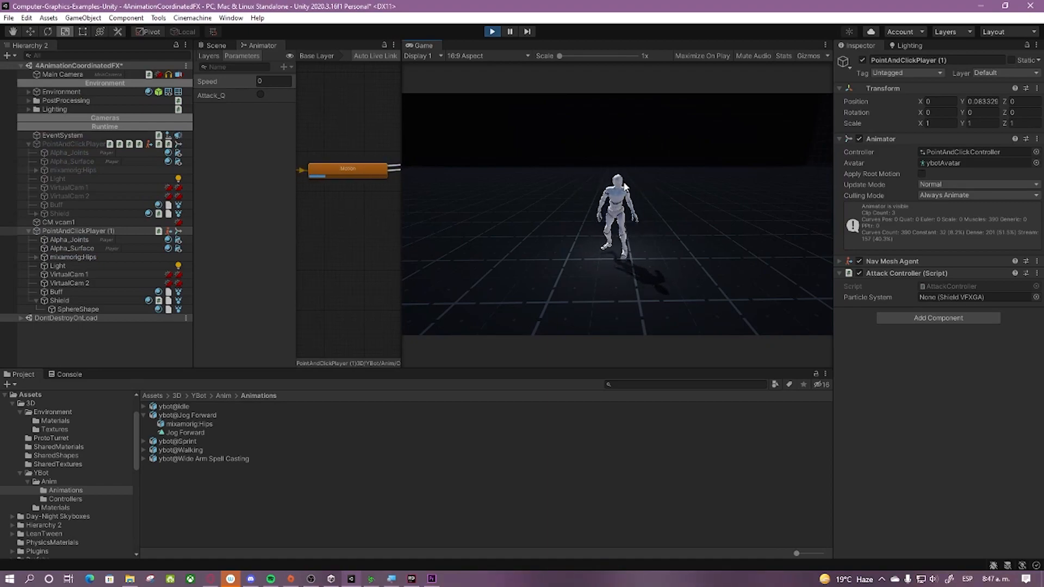
key("q")
key("q")
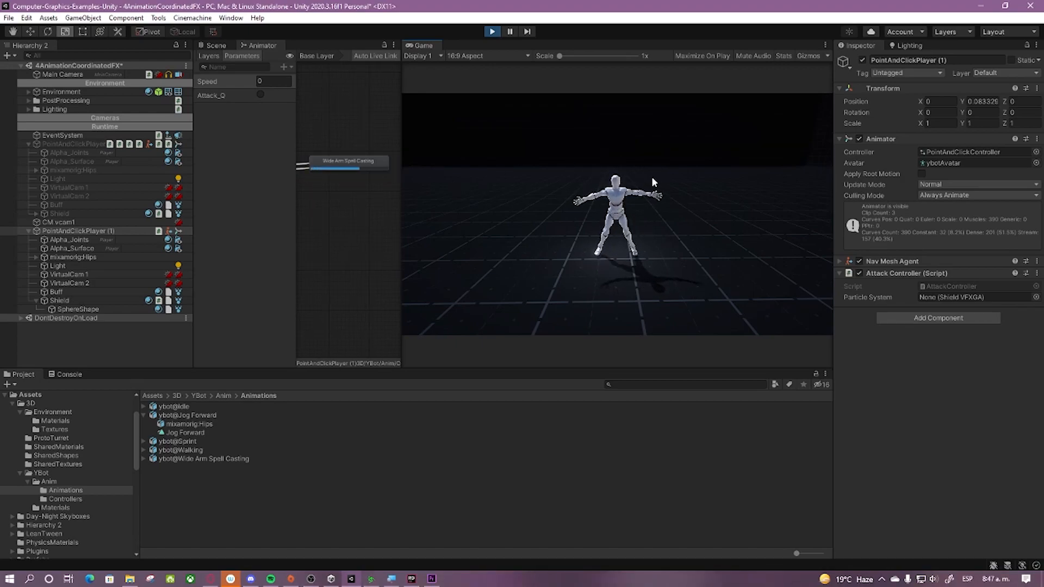
left_click(492, 32)
left_click_drag(403, 135, 427, 128)
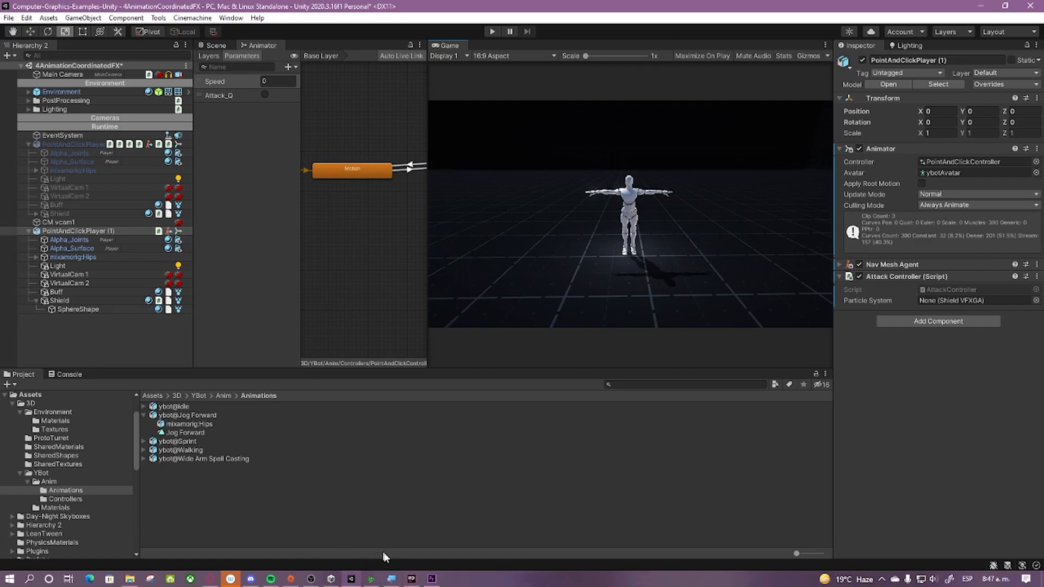
Step: In the AttackController script, start a new line below the SetTrigger call with a reference to particleSystem
left_click(432, 578)
double_click(396, 175)
key("ctrl+c")
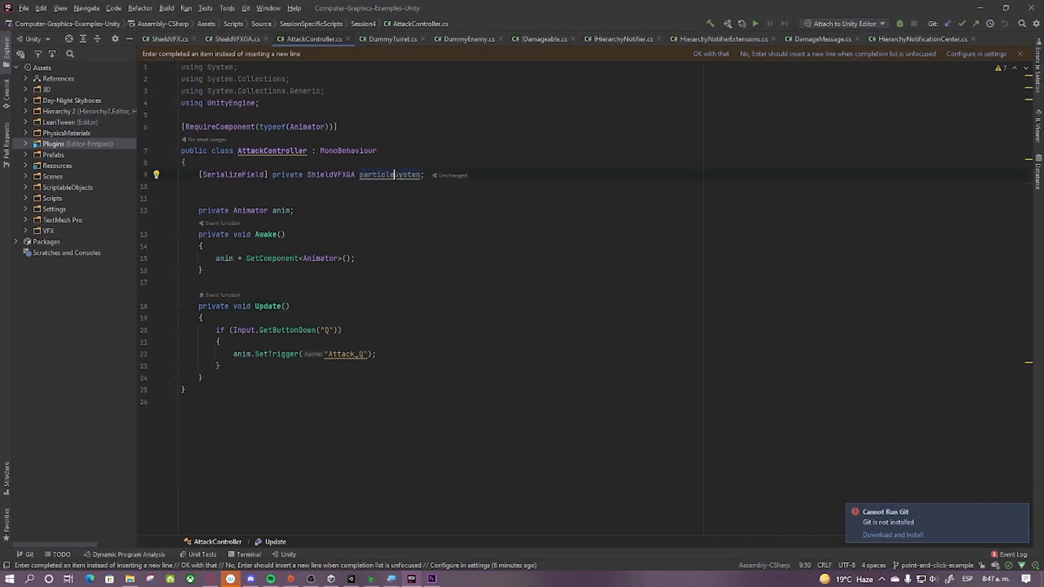
left_click(402, 353)
key("Return")
key("ctrl+v")
type(".")
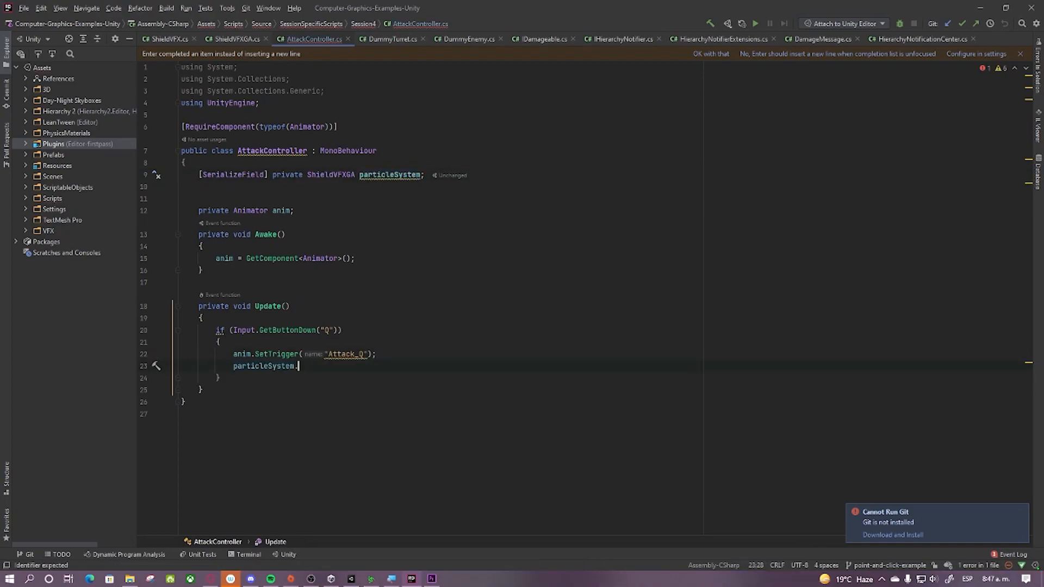
type("plPlay")
key("Return")
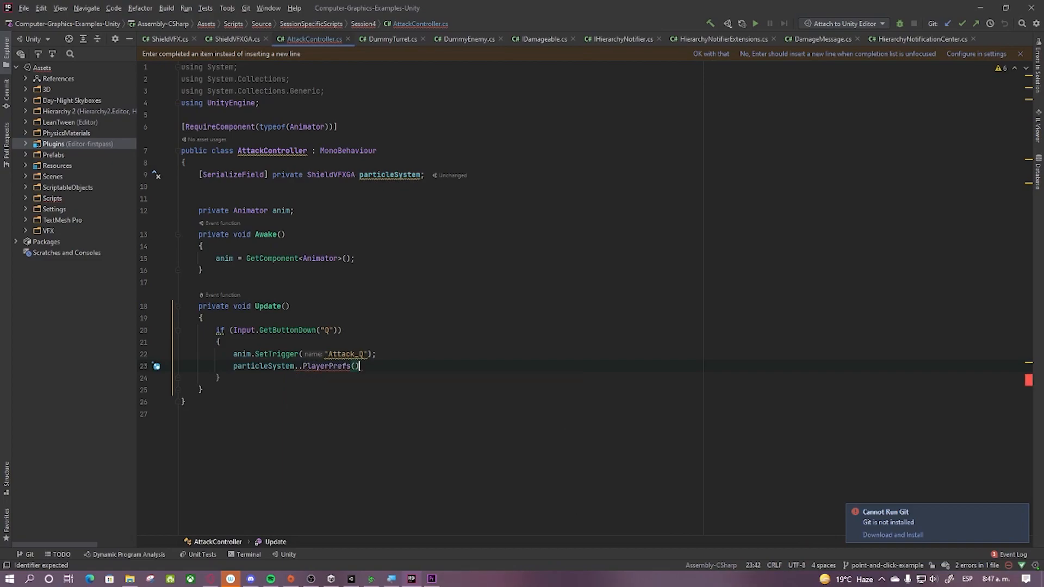
key("BackSpace")
key("BackSpace")
key("BackSpace")
key("BackSpace")
key("BackSpace")
key("BackSpace")
key("BackSpace")
key("BackSpace")
key("BackSpace")
key("BackSpace")
key("BackSpace")
key("BackSpace")
key("BackSpace")
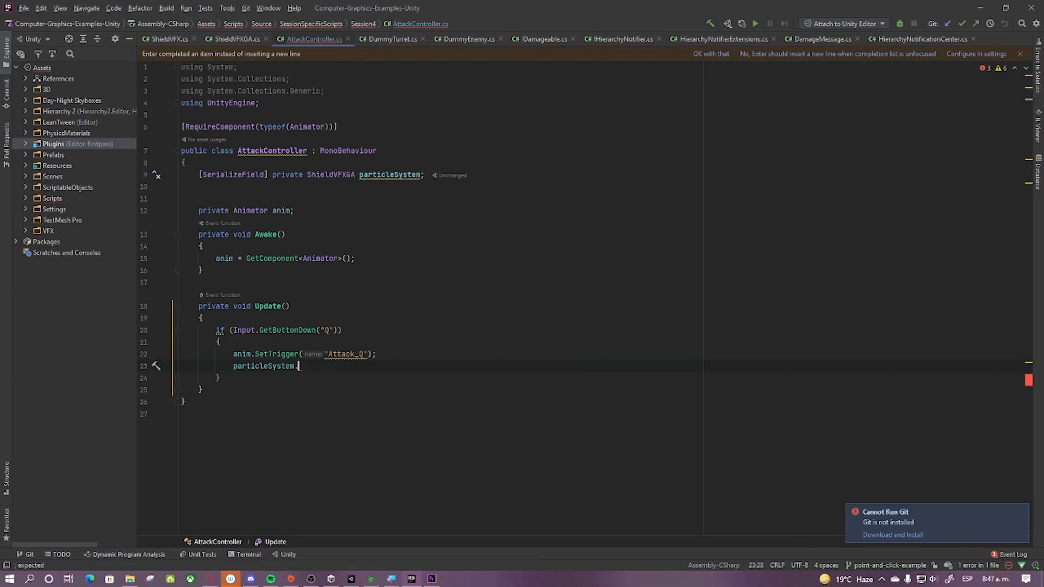
Step: Complete the particleSystem line with Play, change the Play method in ShieldVFXGA from private to public, and save the script
type("Play")
left_click(326, 174, "ctrl")
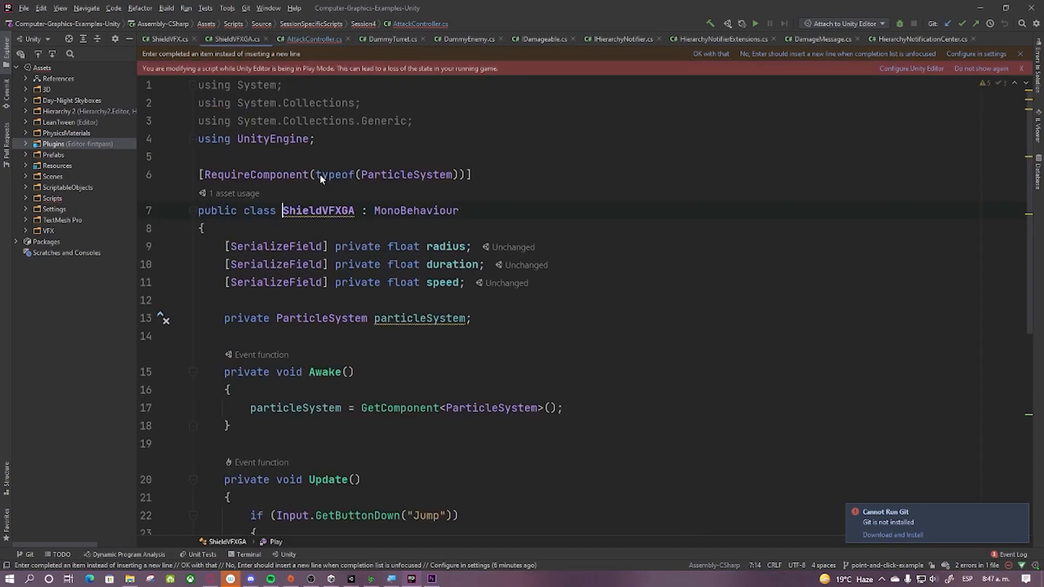
scroll(441, 379, "down", 5)
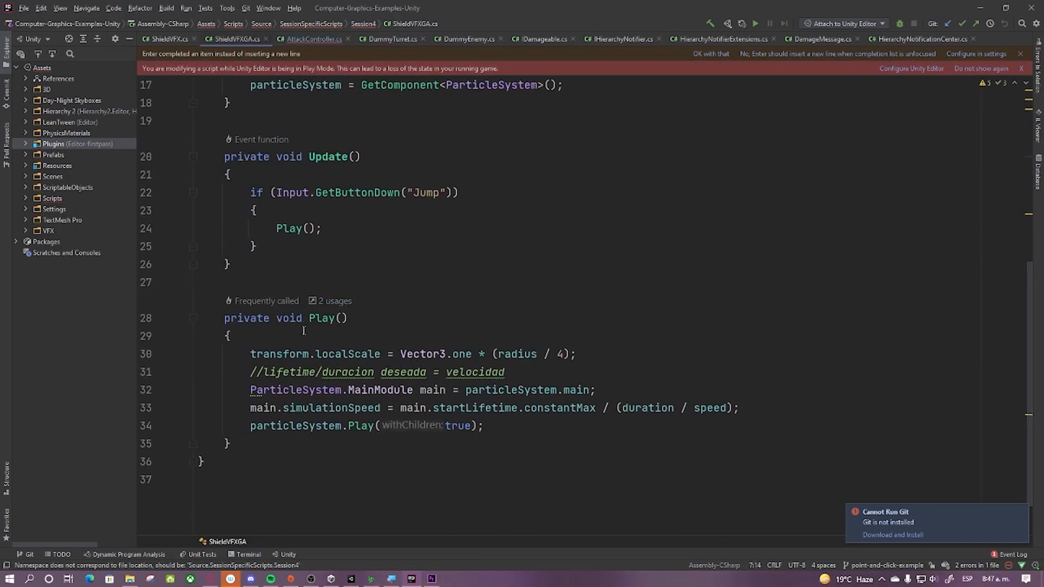
double_click(250, 317)
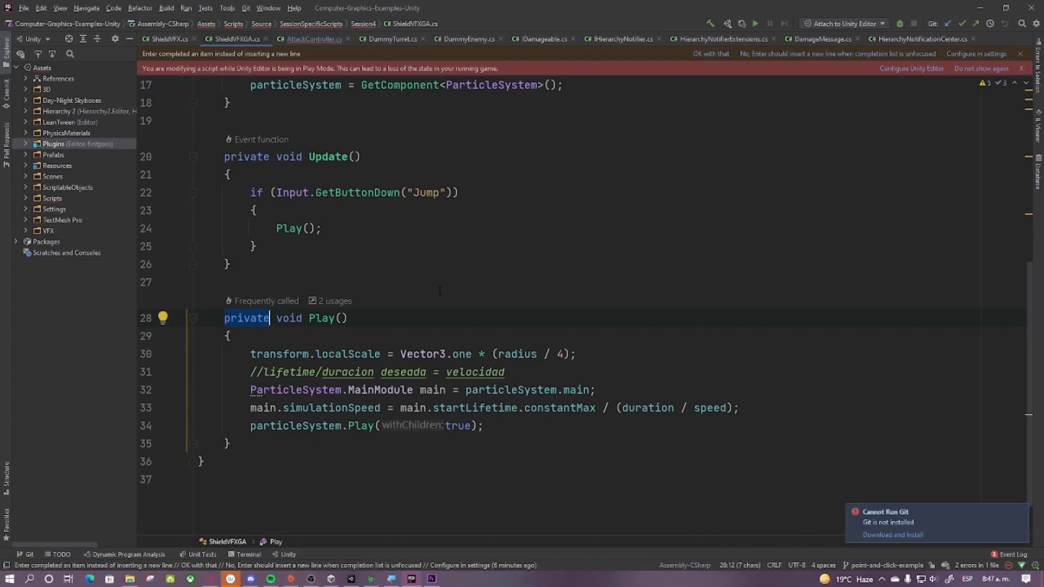
type("public")
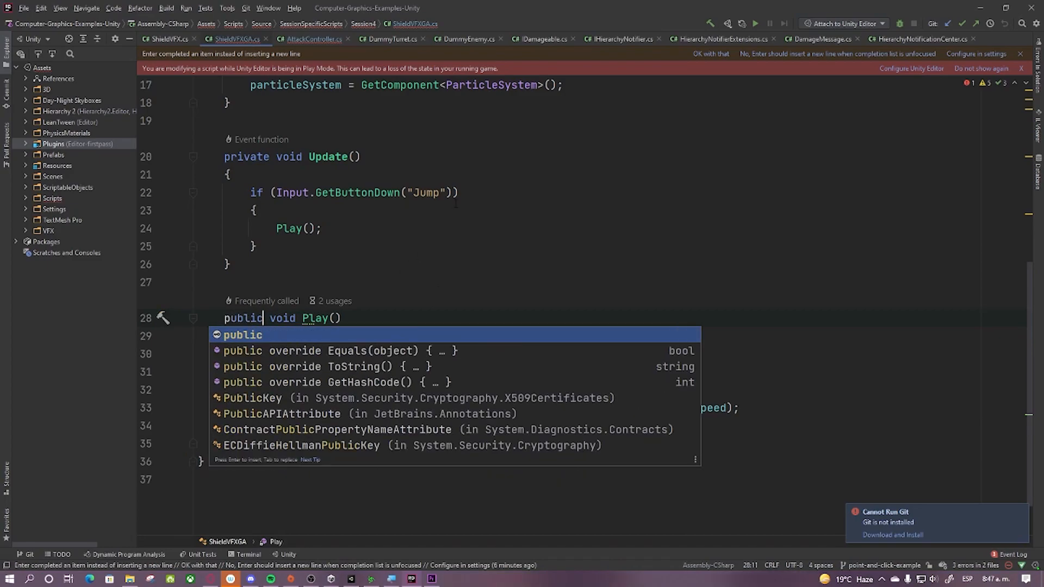
left_click(456, 205)
key("ctrl+s")
Step: Delete the Update method with its Jump button check from ShieldVFXGA and close up the empty lines
left_click_drag(260, 246, 198, 138)
key("BackSpace")
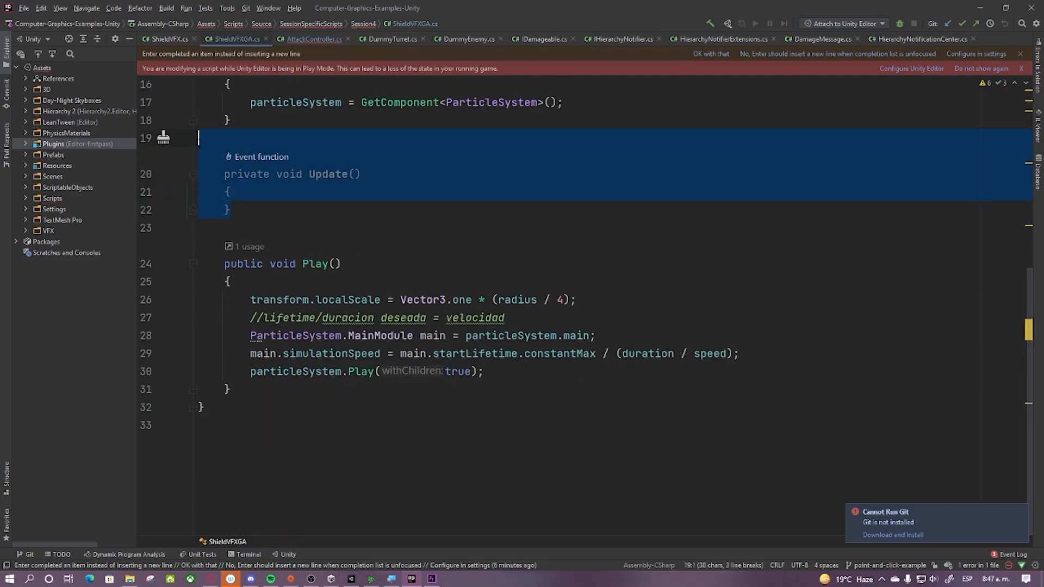
key("BackSpace")
key("BackSpace")
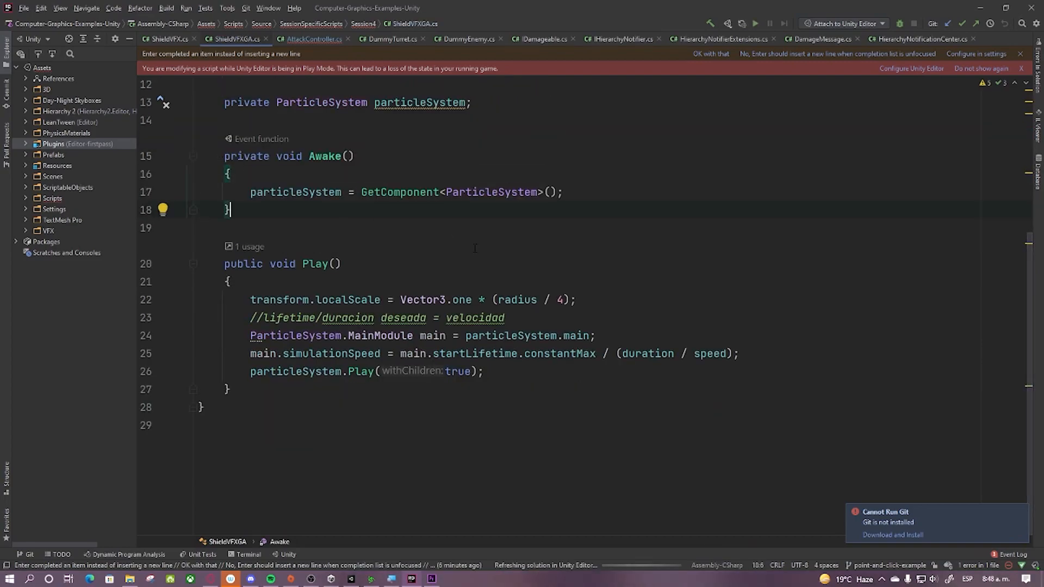
Step: Return to the AttackController script and complete the particleSystem.Play statement with empty parentheses and a semicolon
key("Down")
key("Down")
key("Down")
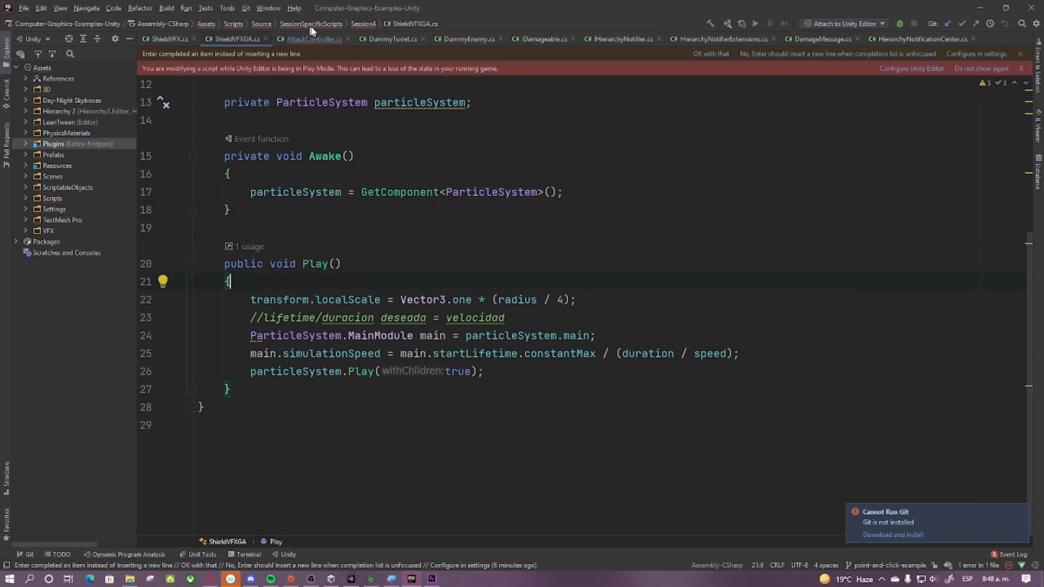
left_click(319, 39)
left_click(340, 365)
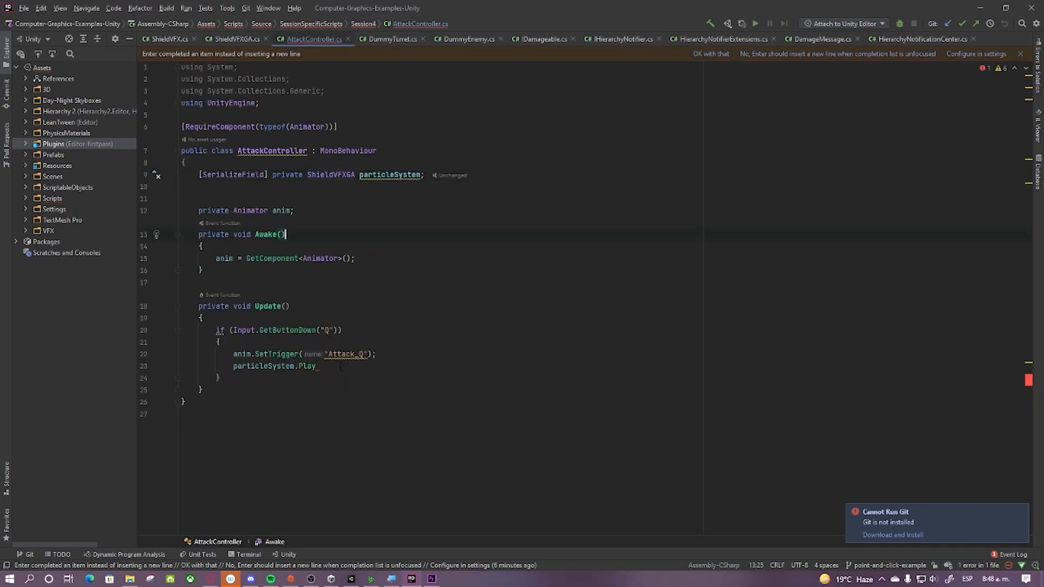
type("();")
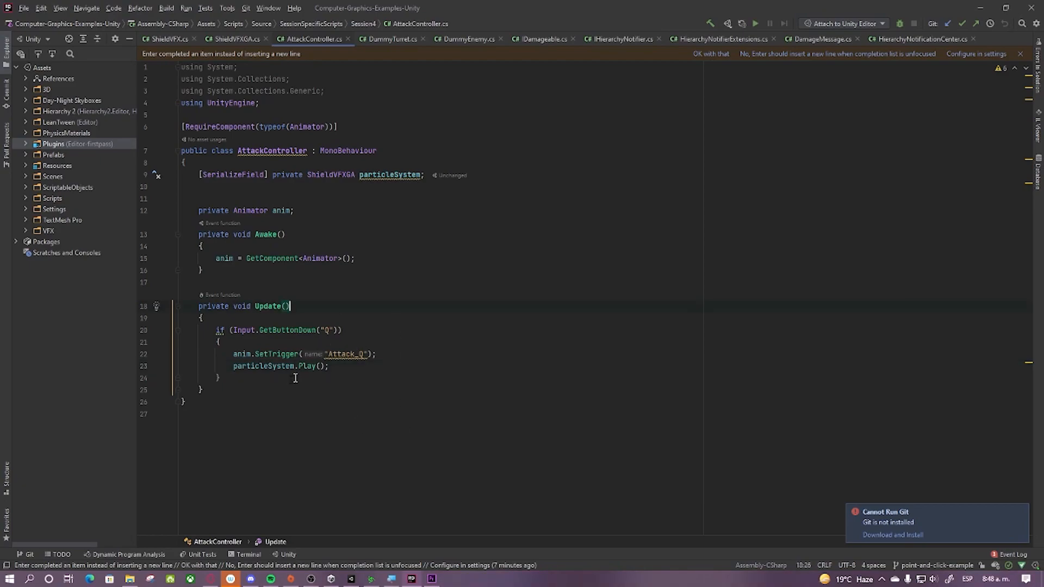
Step: Switch to Unity, run the scene and trigger the Q attack
left_click(979, 8)
left_click(492, 31)
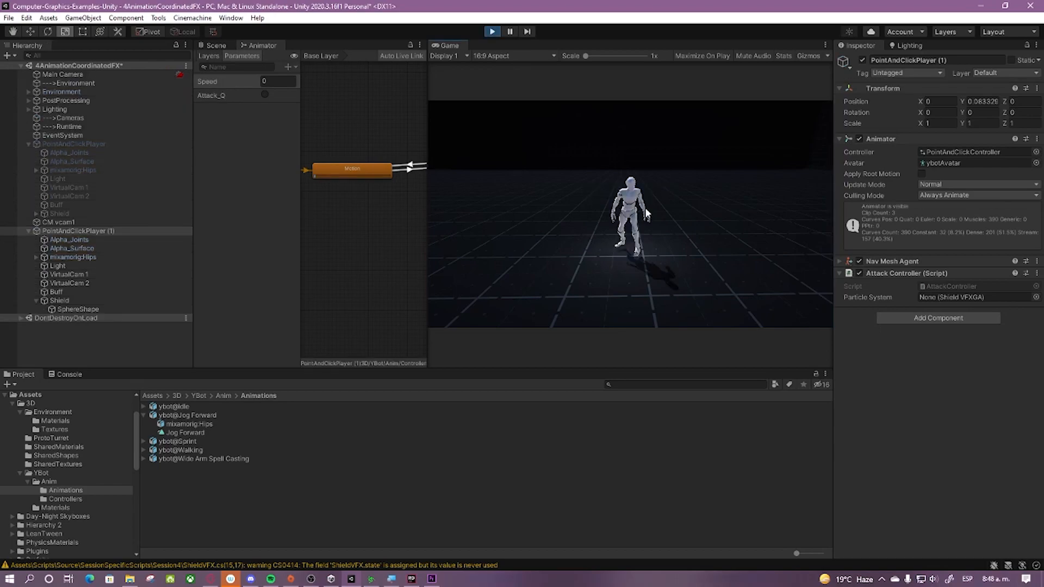
key("q")
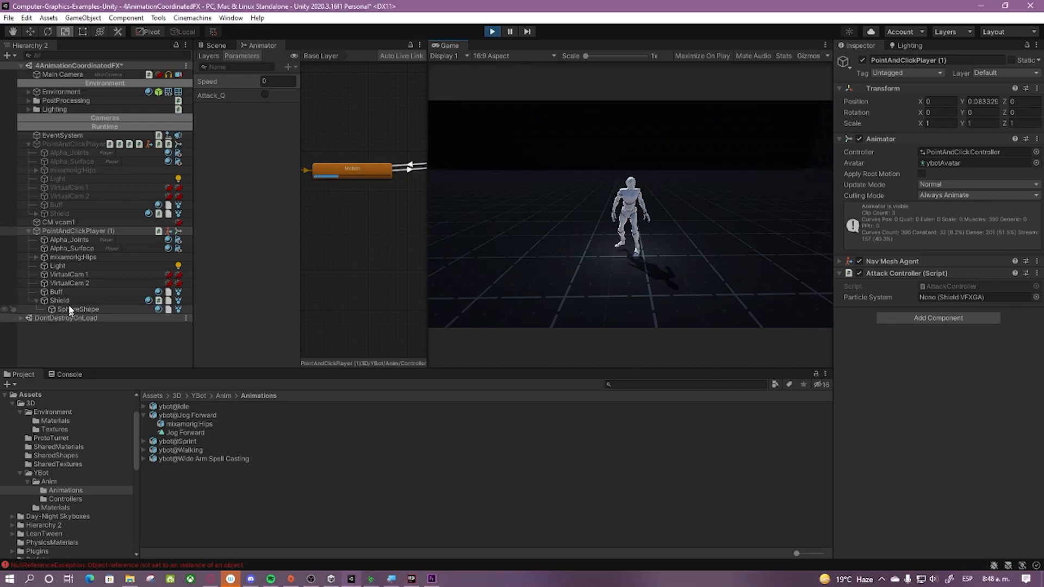
Step: While the scene runs, assign Shield to the Attack Controller's Particle System, test the Q attack, and stop playback
left_click_drag(60, 301, 959, 298)
key("q")
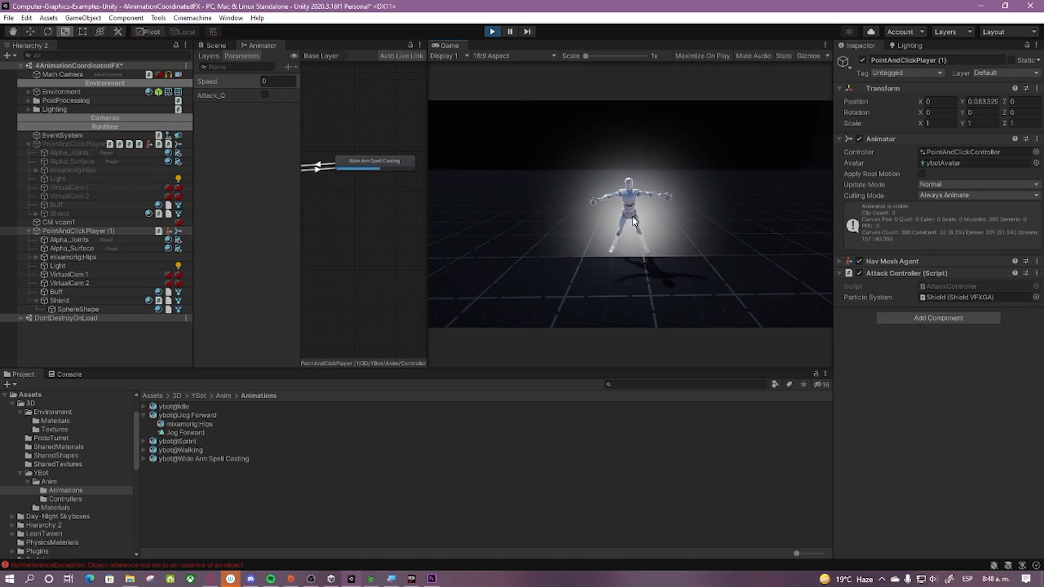
key("q")
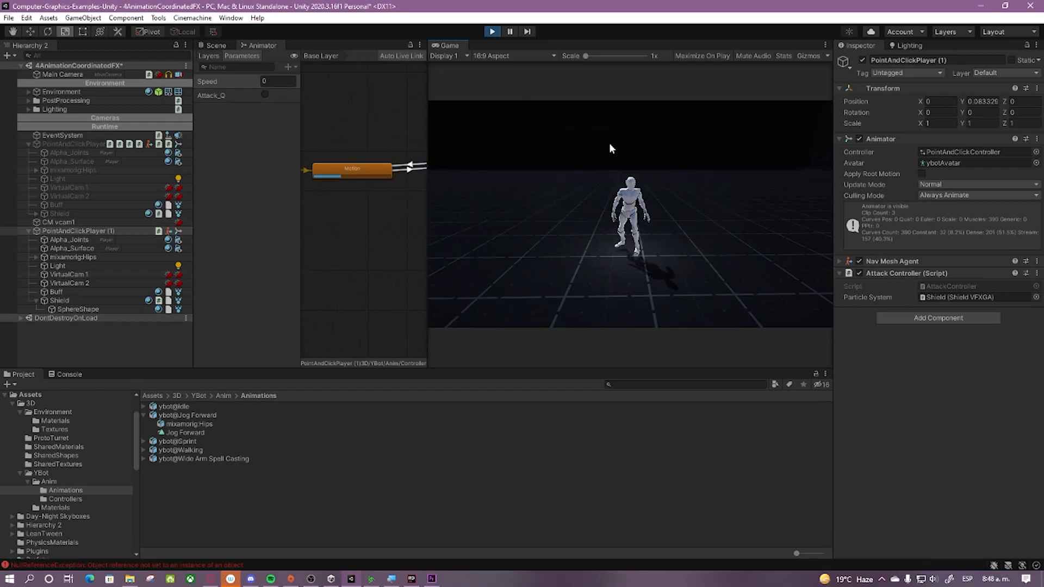
left_click(492, 31)
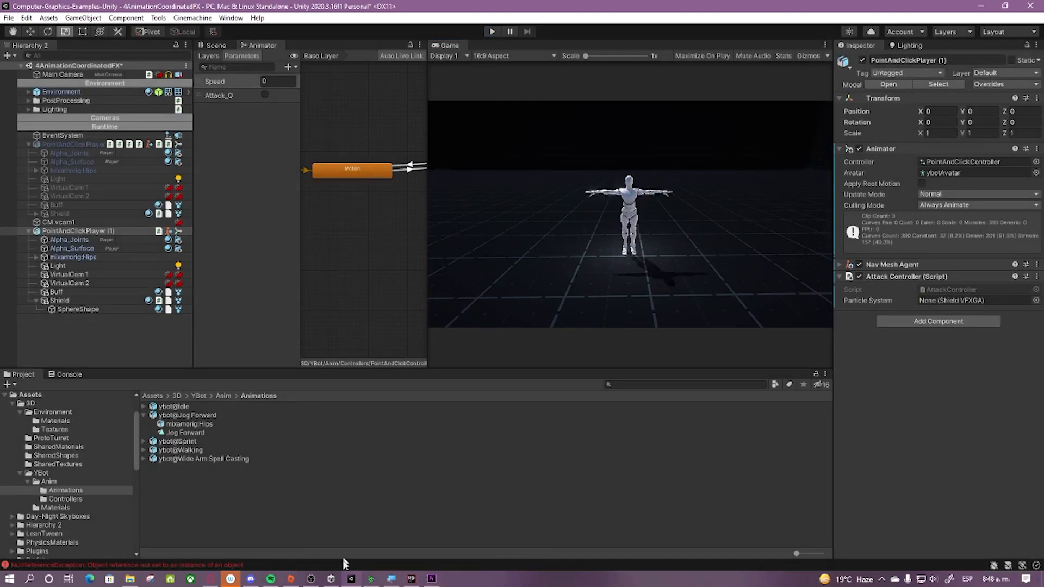
Step: Switch to the code editor and add float duration and float speed parameters to the Play method in ShieldVFXGA
left_click(411, 578)
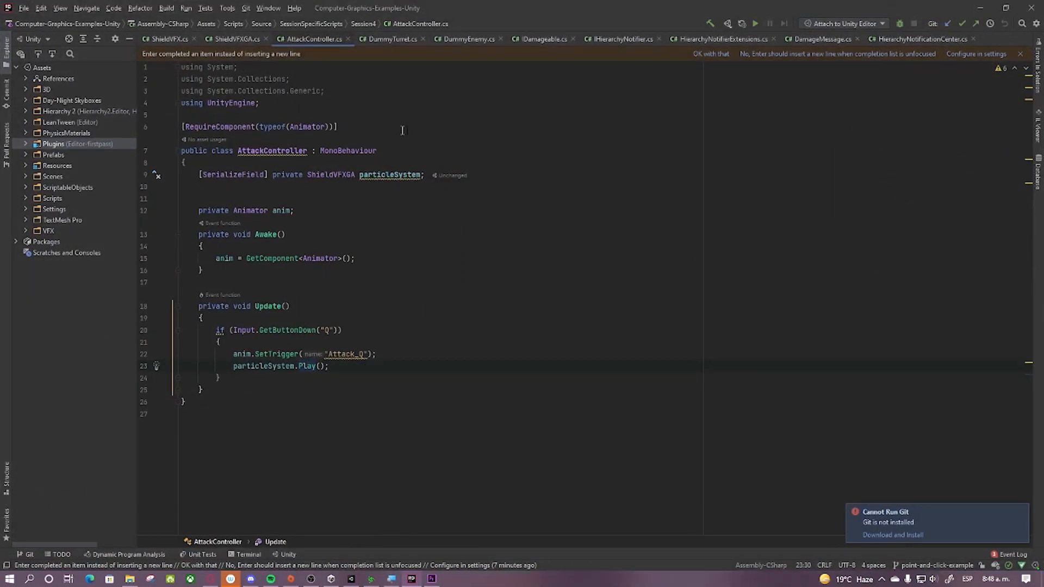
left_click(361, 332)
left_click(319, 302)
left_click(308, 367, "ctrl")
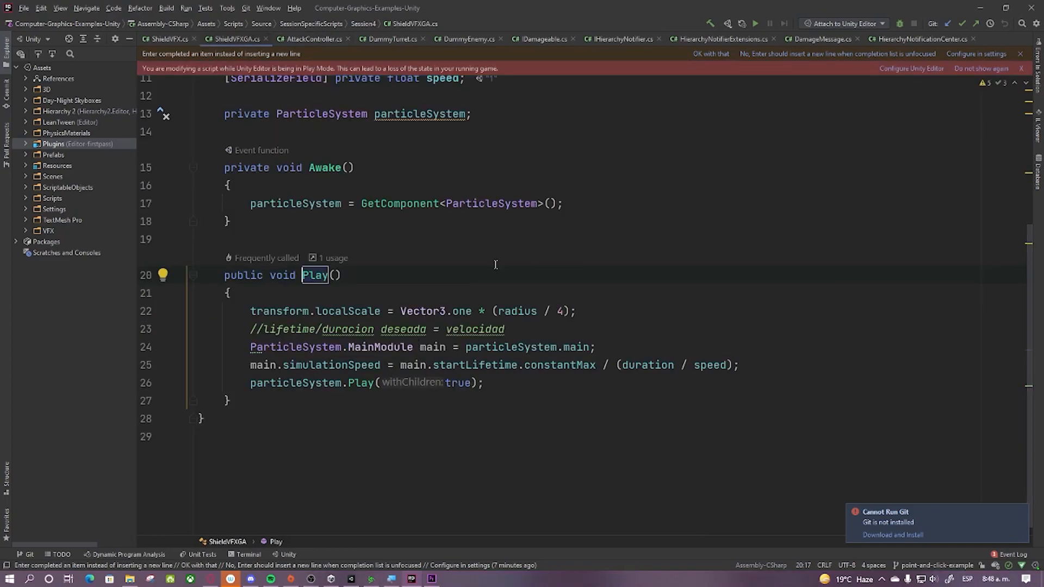
scroll(331, 299, "up", 3, "ctrl")
left_click(304, 312)
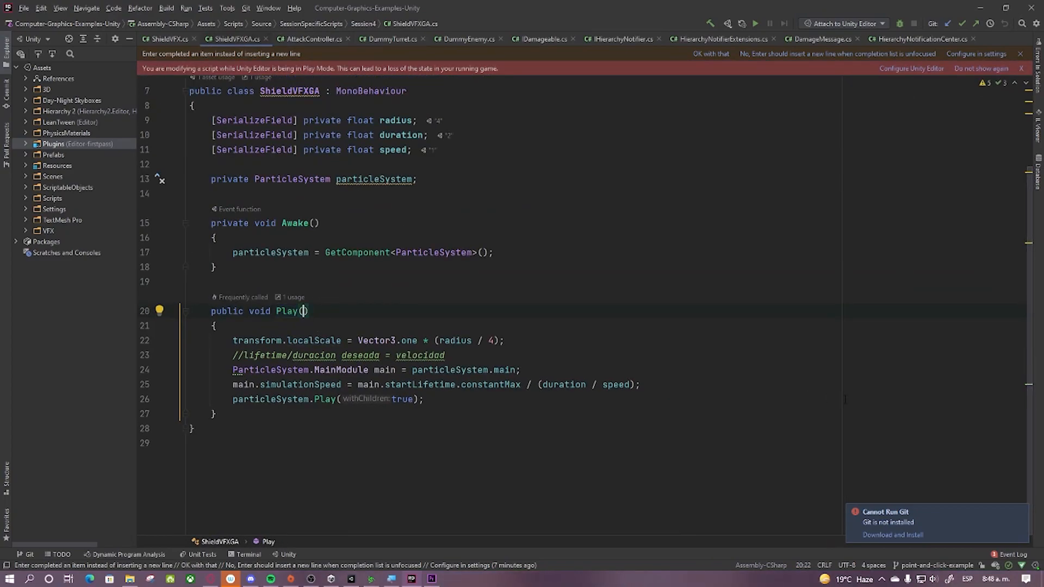
type("float dus")
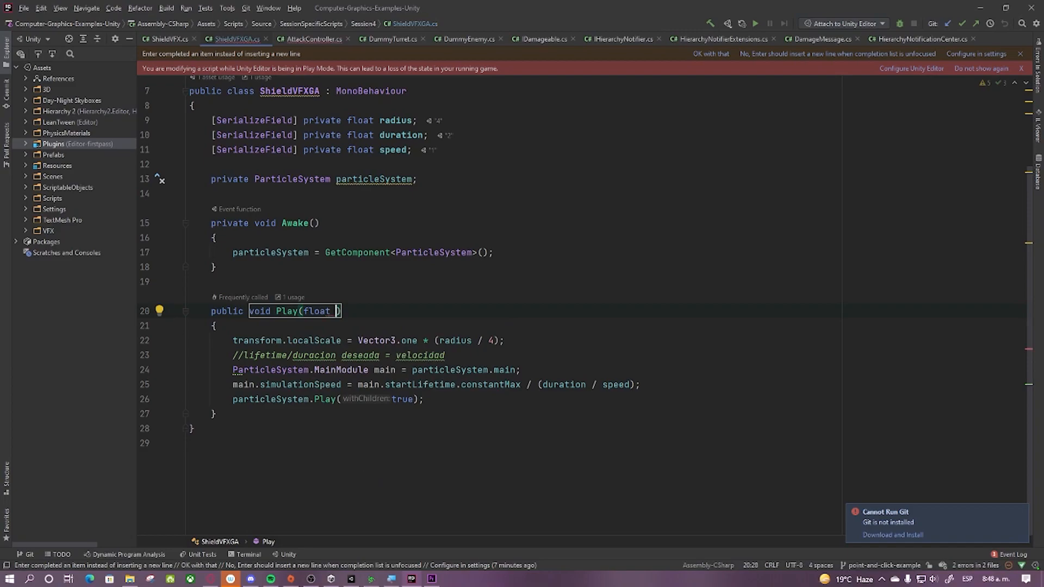
type("ation,")
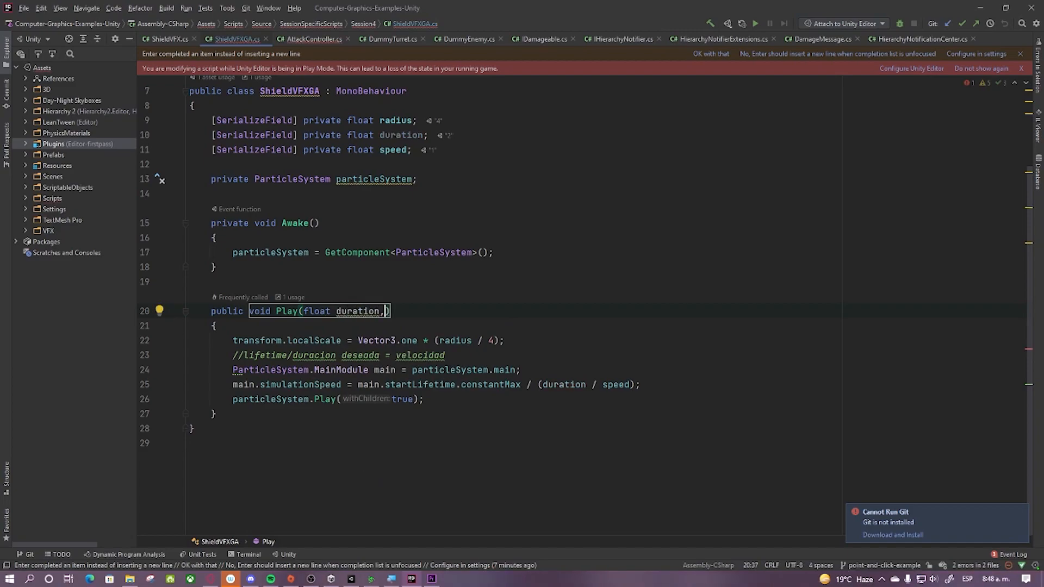
type(" float sope")
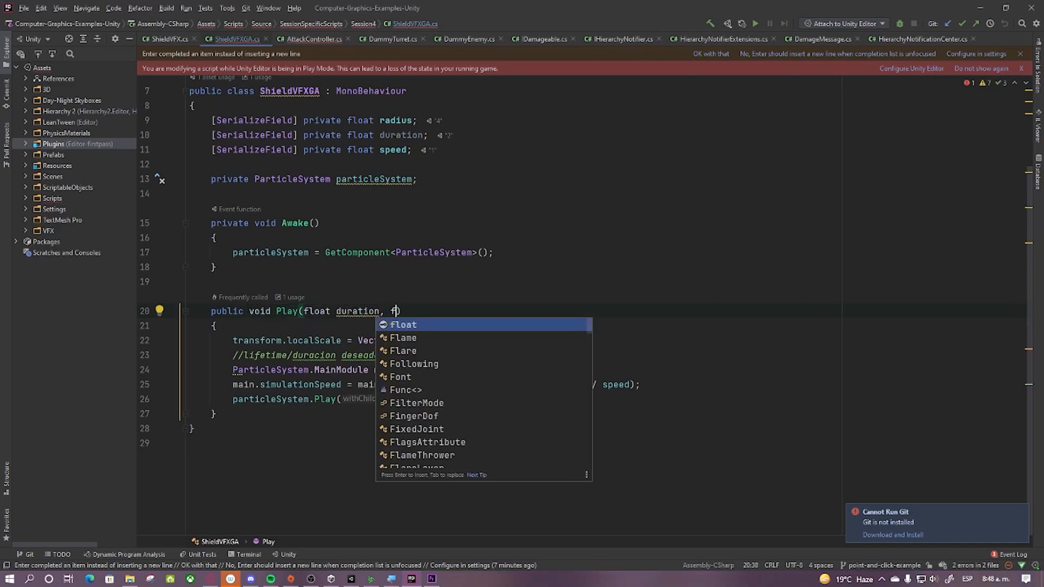
key("BackSpace")
key("BackSpace")
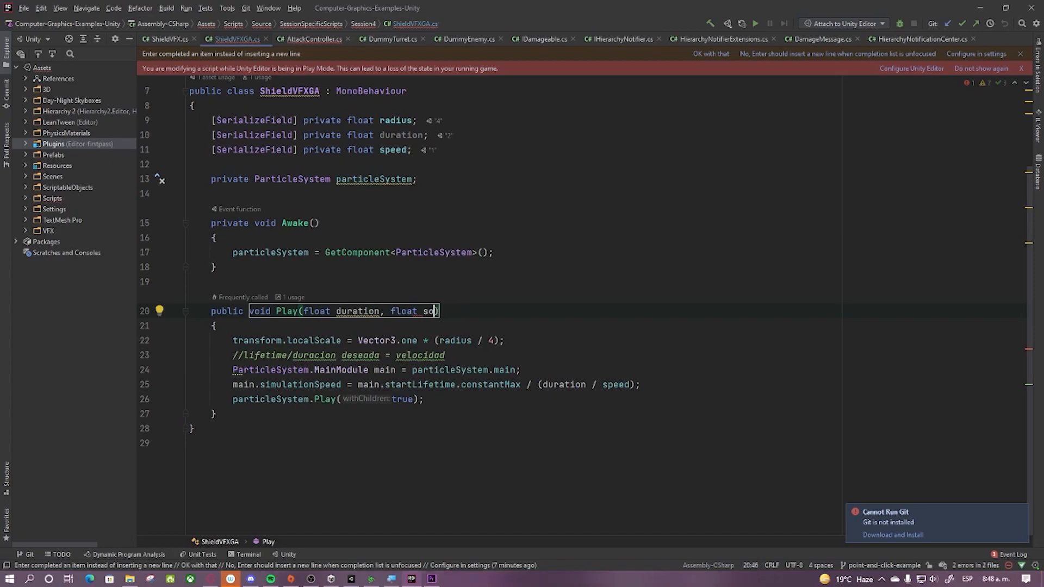
type("peed, f")
type("loat ")
type("r")
key("BackSpace")
key("BackSpace")
key("BackSpace")
key("BackSpace")
key("BackSpace")
key("BackSpace")
key("BackSpace")
key("BackSpace")
key("BackSpace")
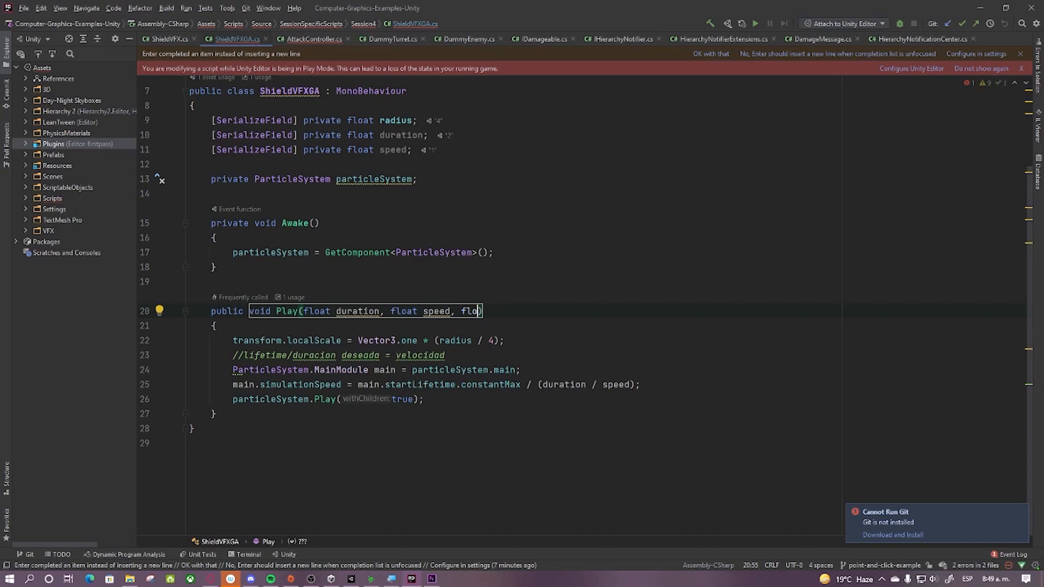
Step: Insert float radius as the first parameter of the Play method, before duration, and save the script
key("Left")
key("Left")
key("Left")
key("Left")
key("Left")
key("Left")
key("Left")
key("Left")
key("Left")
key("Left")
key("Left")
key("Left")
key("Left")
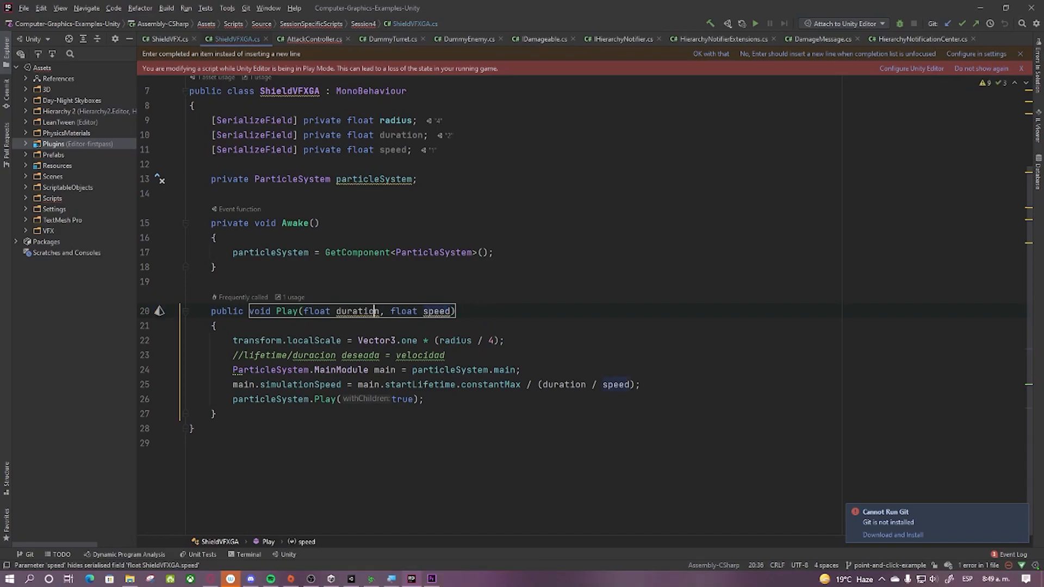
type(",")
key("Left")
key("Left")
type("flo")
key("Return")
type("radius")
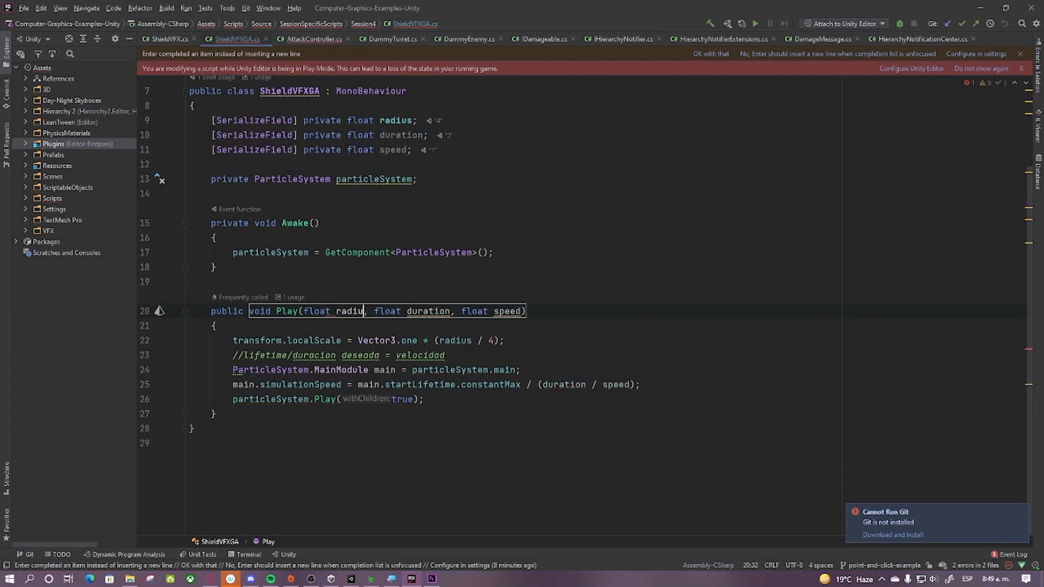
left_click(580, 221)
key("ctrl+s")
Step: Remove the serialized radius, duration and speed fields from ShieldVFXGA and close up the empty lines
scroll(513, 268, "up", 3)
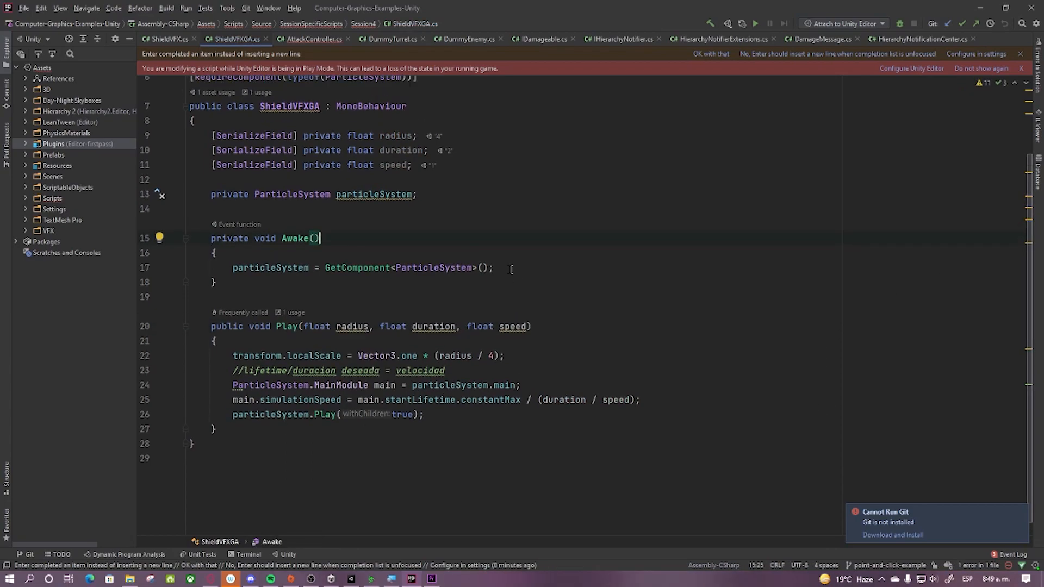
left_click_drag(418, 247, 215, 216)
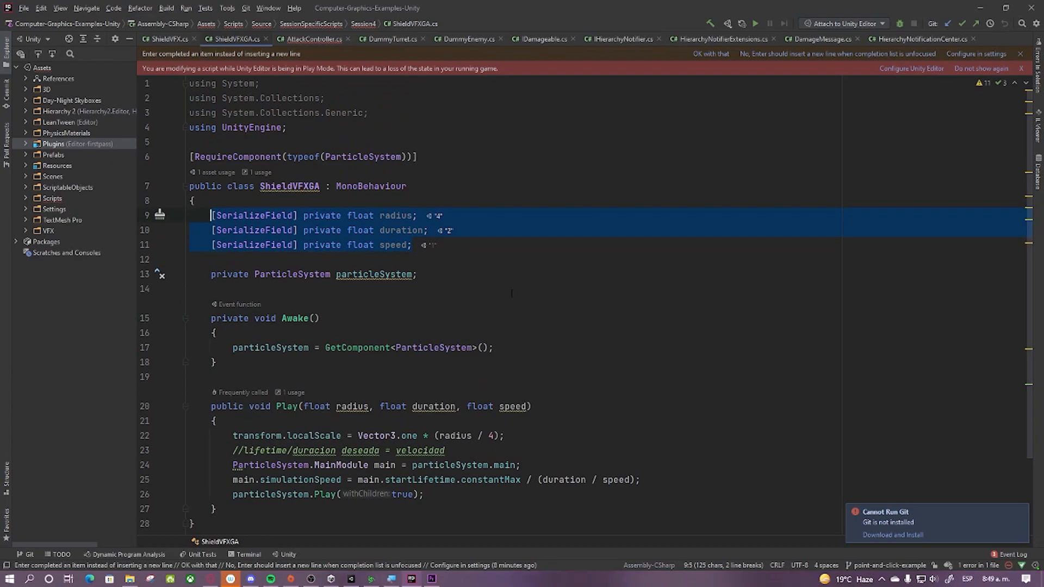
key("BackSpace")
key("BackSpace")
key("Down")
key("BackSpace")
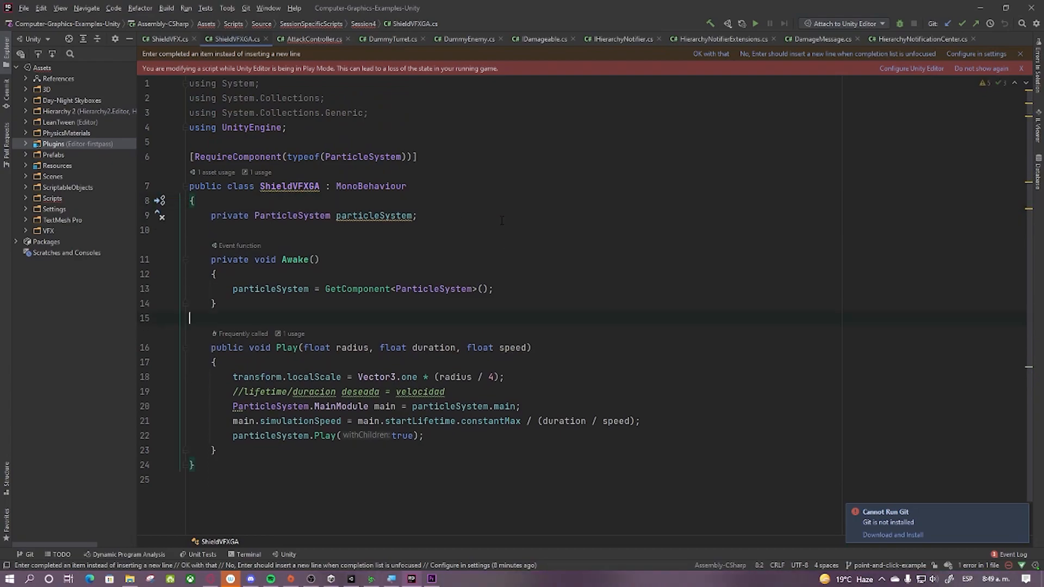
Step: Add serialized private float fields radius, duration and speed below the particleSystem field in AttackController
left_click(311, 39)
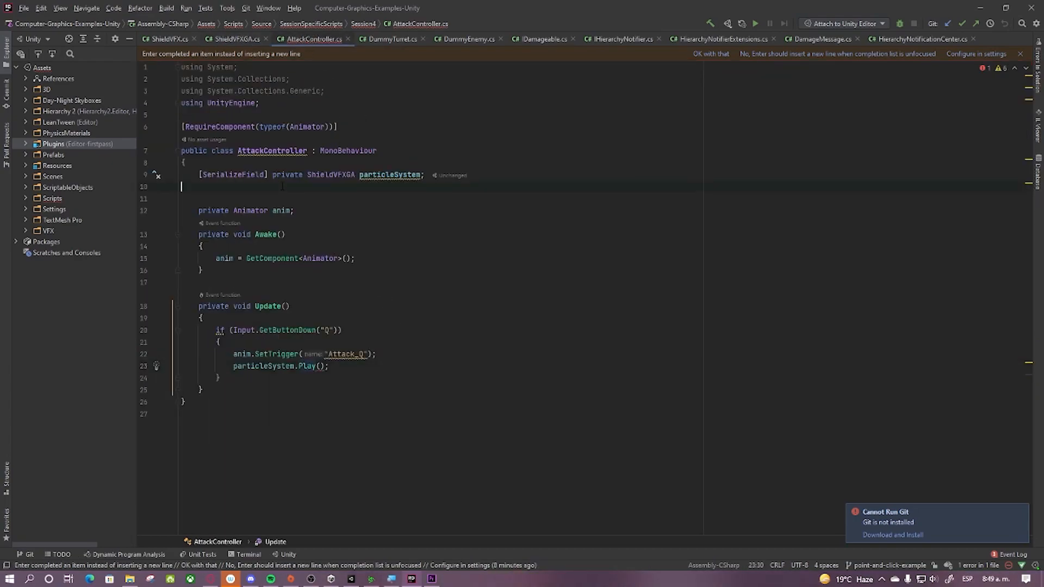
key("Tab")
type("[SerializeField] private float radius;     [SerializeField] private float duration;     [SerializeField] private float speed;")
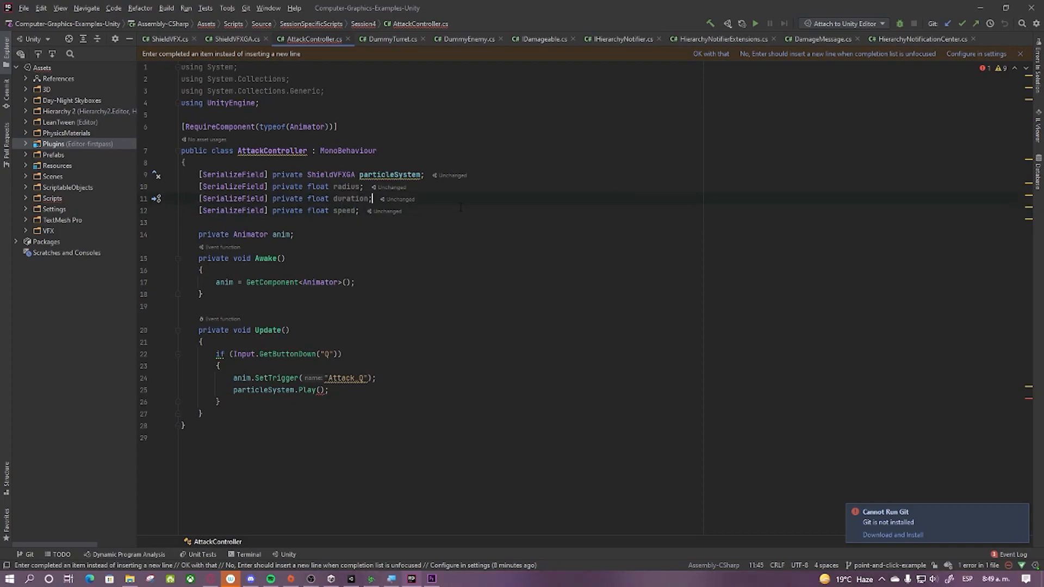
Step: Pass radius, duration and speed as arguments to the particleSystem.Play call in AttackController's Update method
left_click(322, 390)
type("rdiu")
key("ctrl+space")
type(", ")
type("duration")
key("Return")
type(", ")
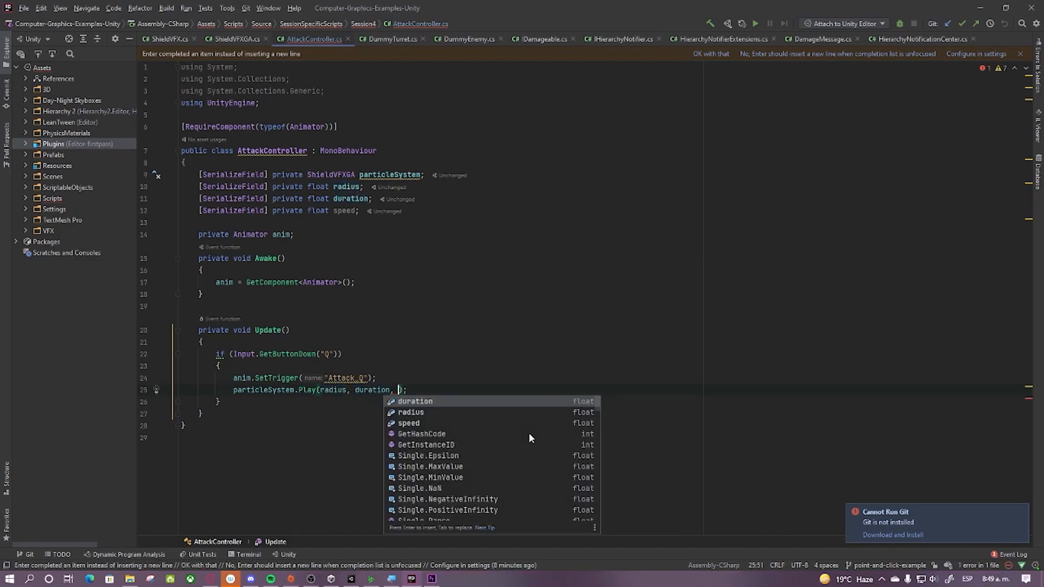
type("speed")
key("Return")
left_click(476, 294)
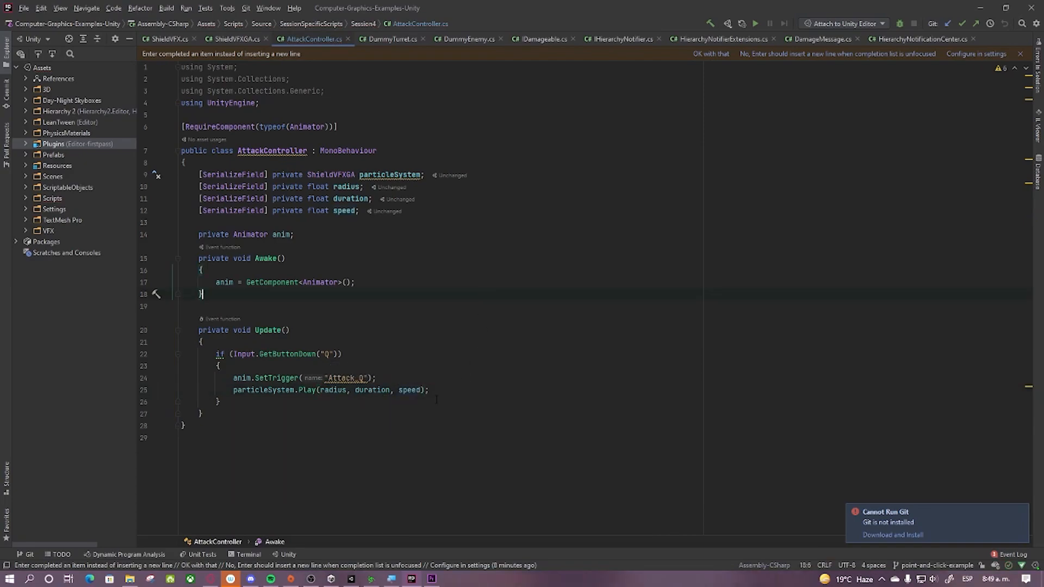
Step: Go to the Play method's definition in ShieldVFXGA and delete the "//lifetime/duracion deseada = velocidad" comment line
key("Down")
key("Down")
key("Down")
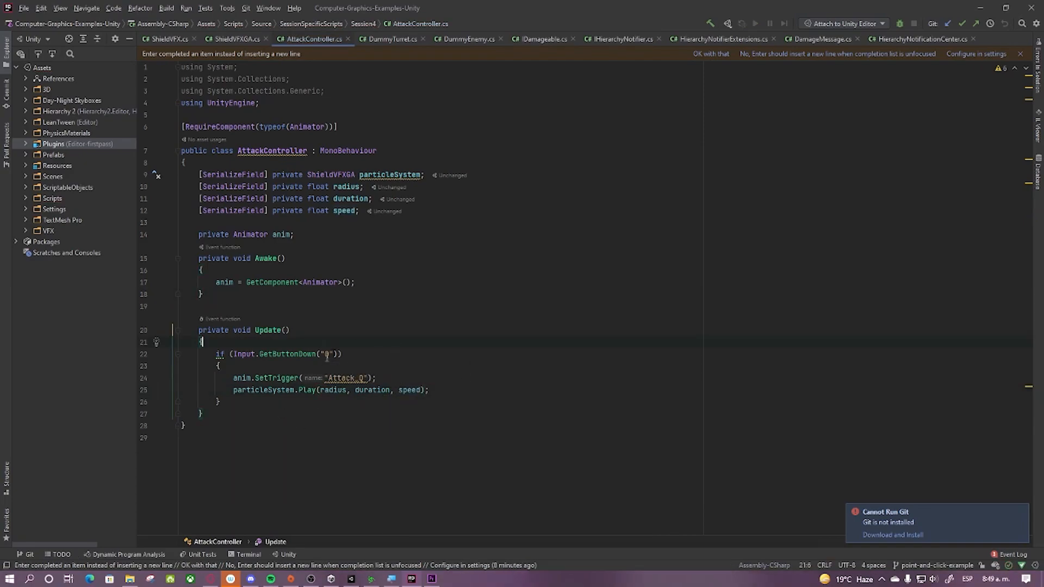
left_click(309, 392, "ctrl")
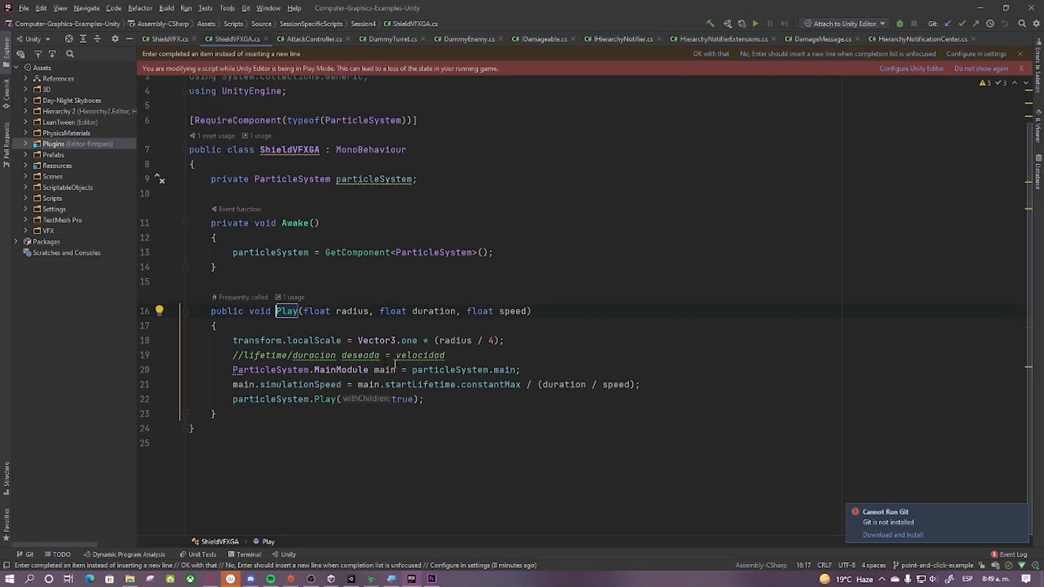
triple_click(450, 357)
key("Delete")
Step: Review how the Play method uses its radius, duration and speed parameters, and return to the call in AttackController
double_click(463, 356)
double_click(561, 384)
double_click(614, 384)
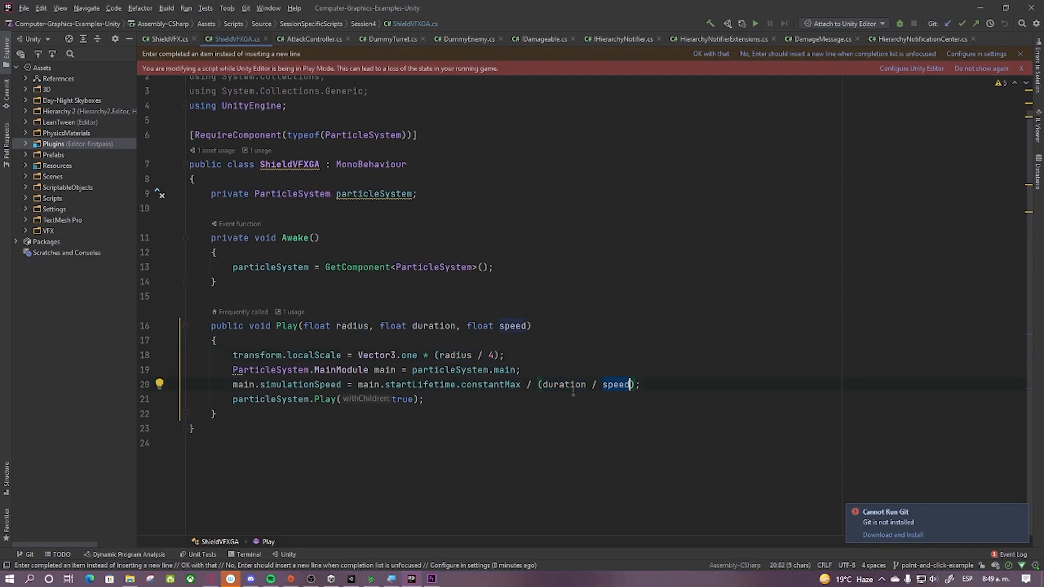
scroll(570, 397, "up", 1)
left_click(602, 372)
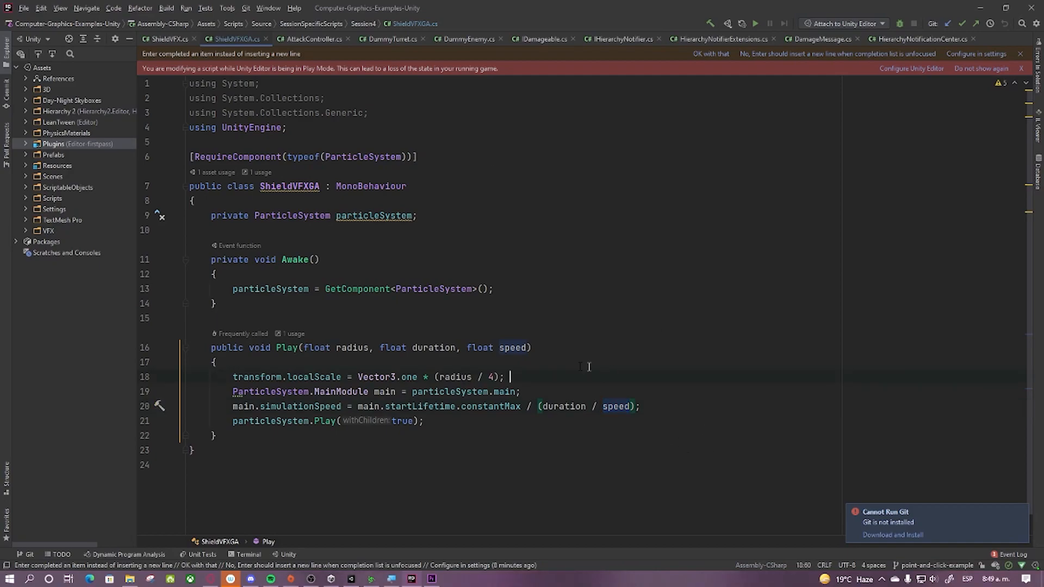
left_click_drag(303, 349, 526, 349)
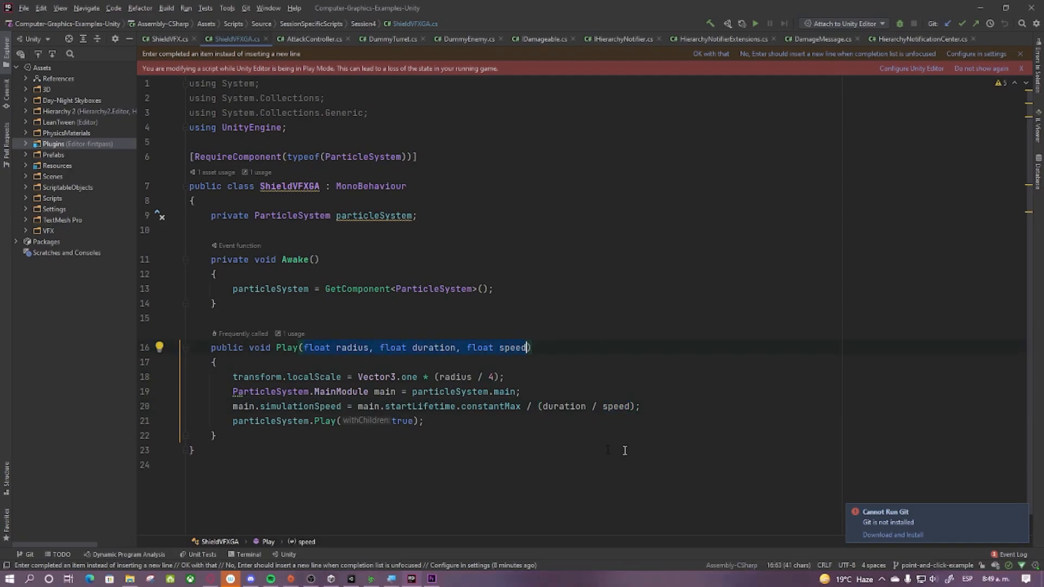
key("ctrl+minus")
key("ctrl+minus")
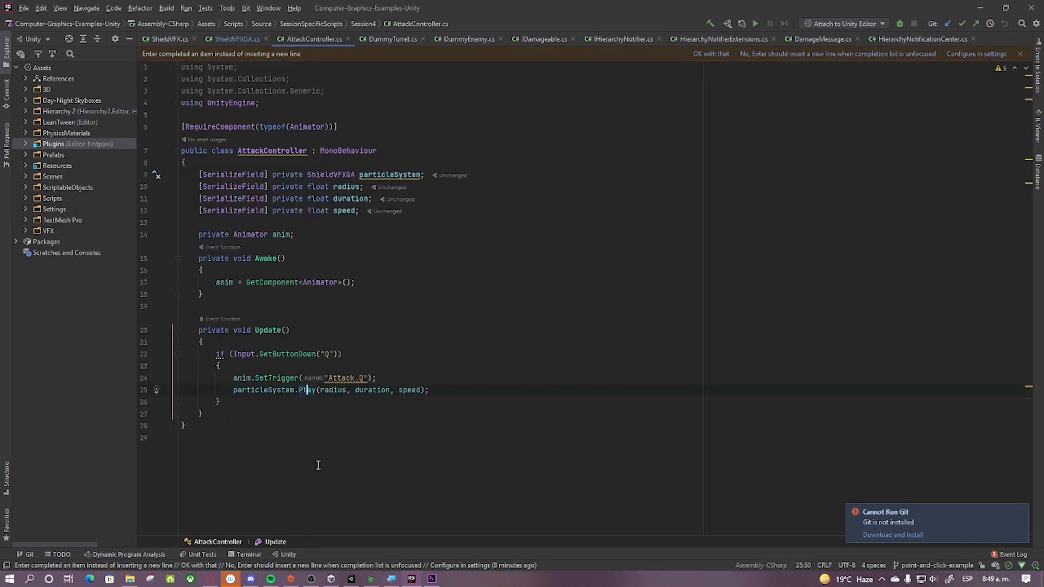
left_click(432, 368)
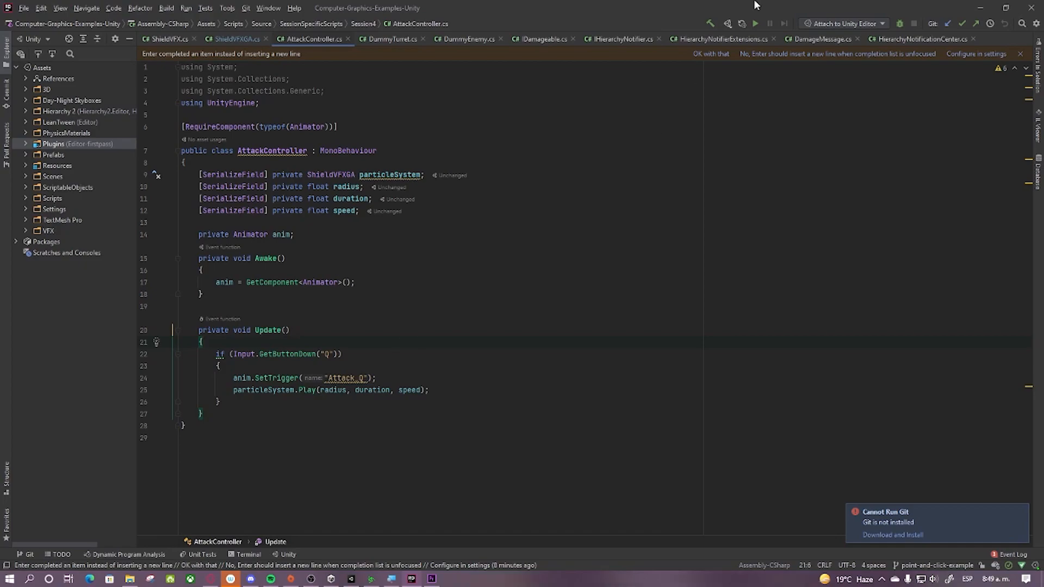
Step: In Unity, set the Attack Controller's Radius to 1, Duration to 10 and Speed to 1, and save the scene
key("alt+Tab")
left_click(932, 312)
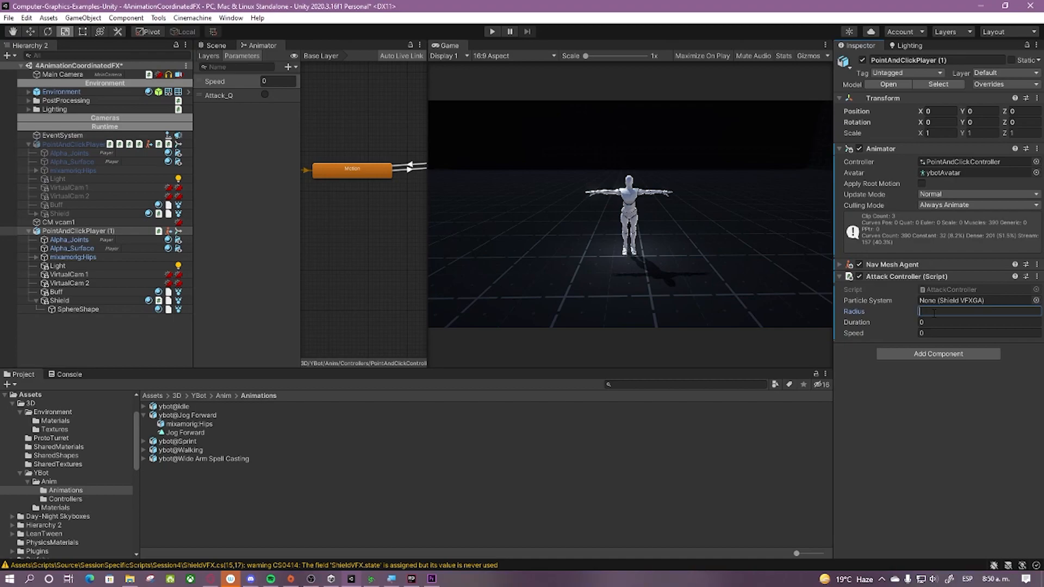
key("Tab")
type("10")
key("Tab")
left_click(919, 439)
key("ctrl+s")
Step: Run the scene, trigger the Q attack on the character, and stop play mode
left_click(491, 32)
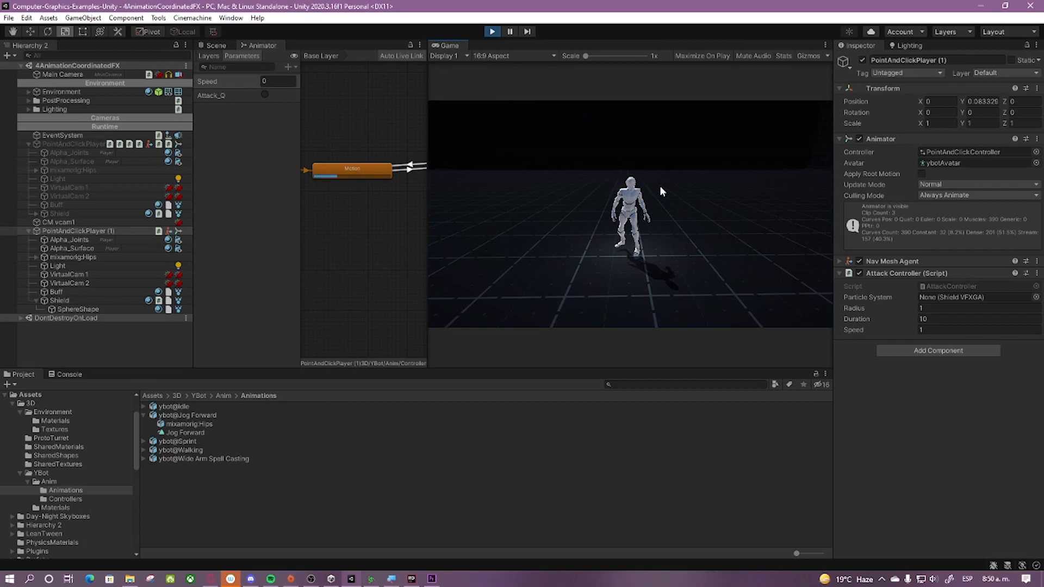
key("q")
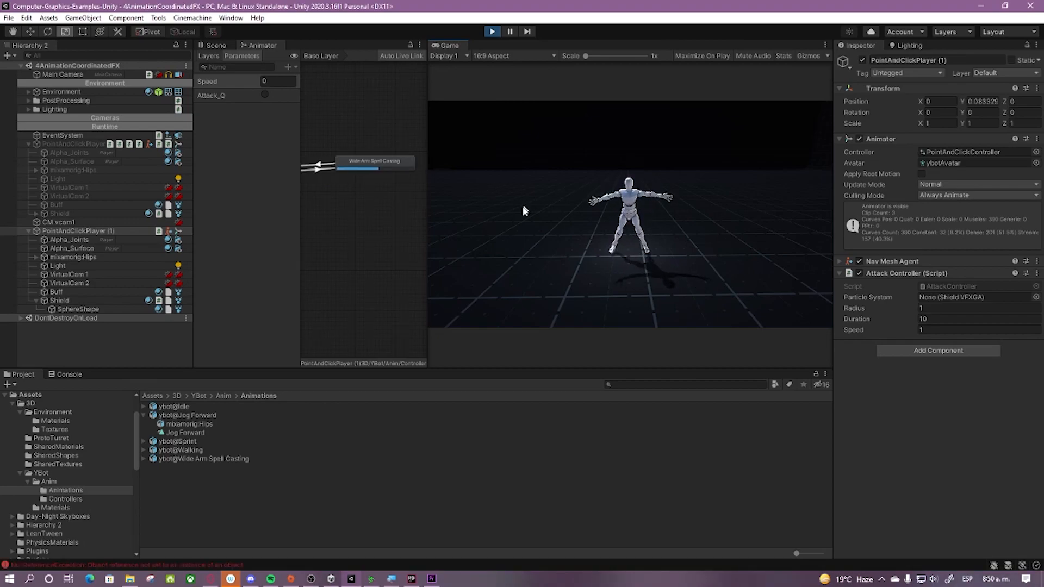
left_click(492, 31)
Step: Assign the Shield object as the Attack Controller's Particle System and test the Q attack in play mode
left_click_drag(66, 308, 973, 301)
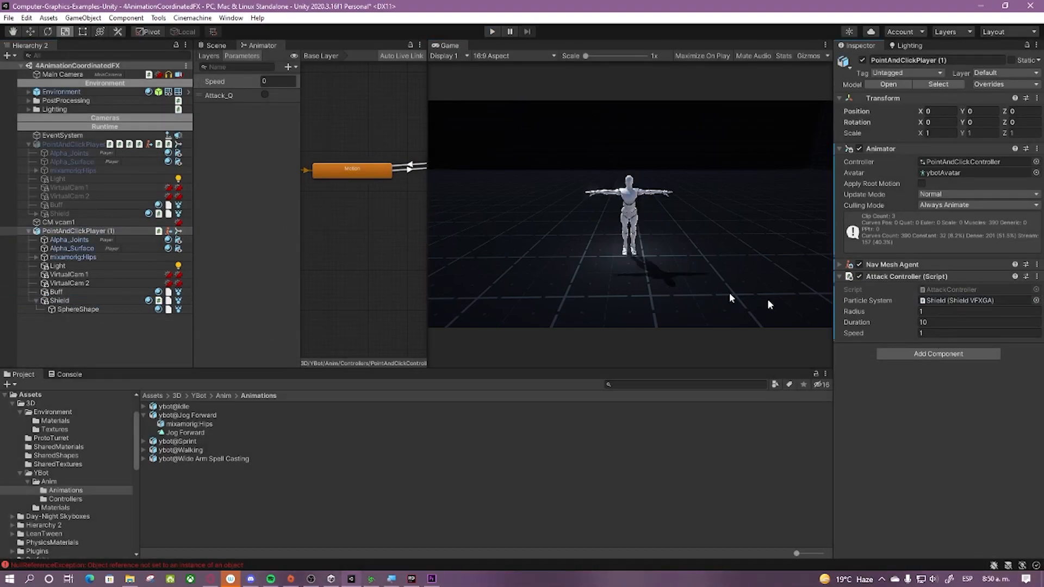
left_click(492, 31)
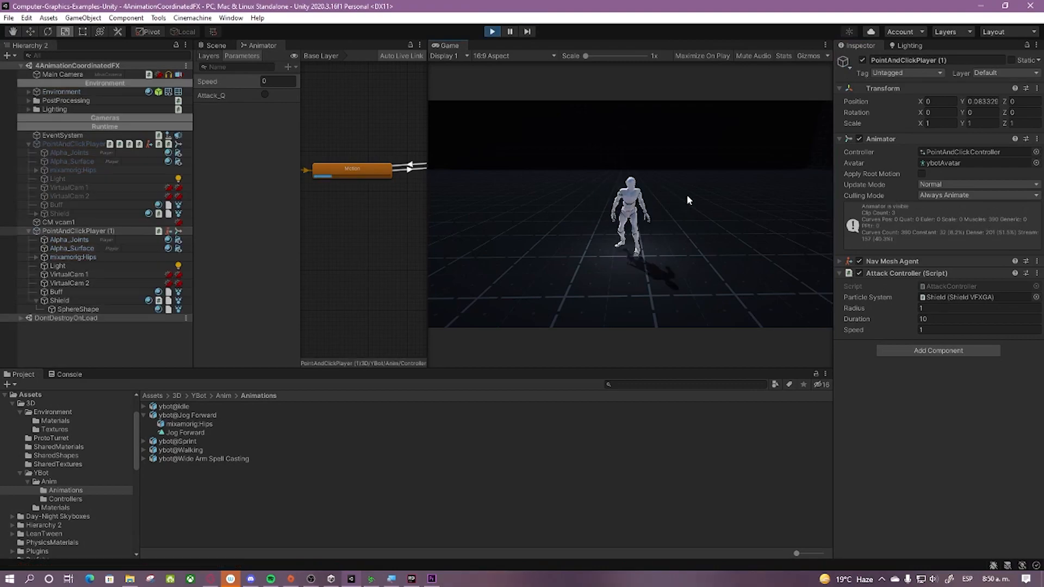
key("q")
left_click(492, 32)
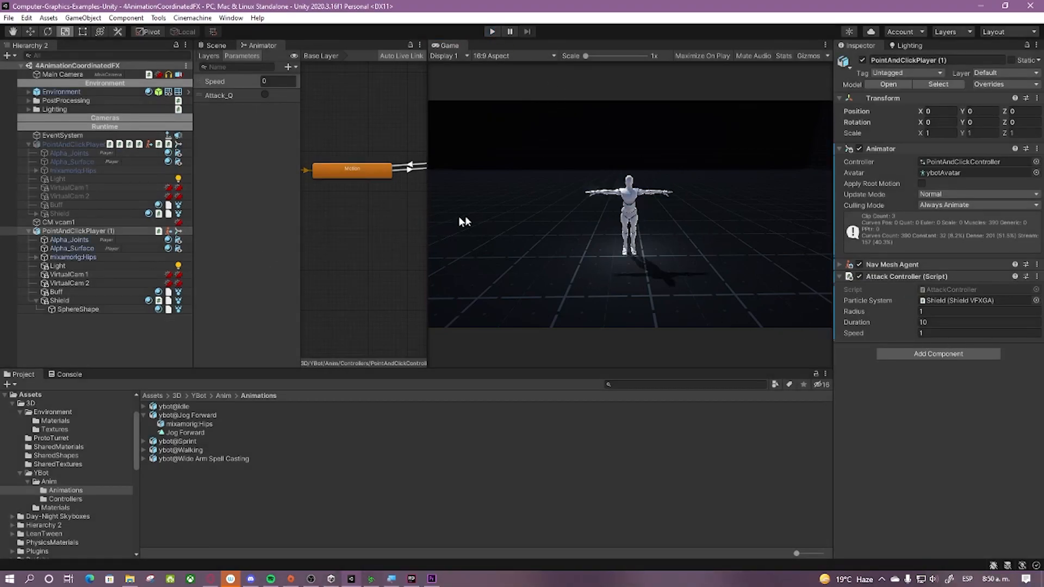
Step: Narrow the Animator's parameter area and check the anim.SetTrigger call in AttackController's Update method before returning to Unity
mouse_move(426, 216)
left_mouse_down()
mouse_move(498, 216)
mouse_move(407, 229)
mouse_move(423, 218)
left_mouse_up()
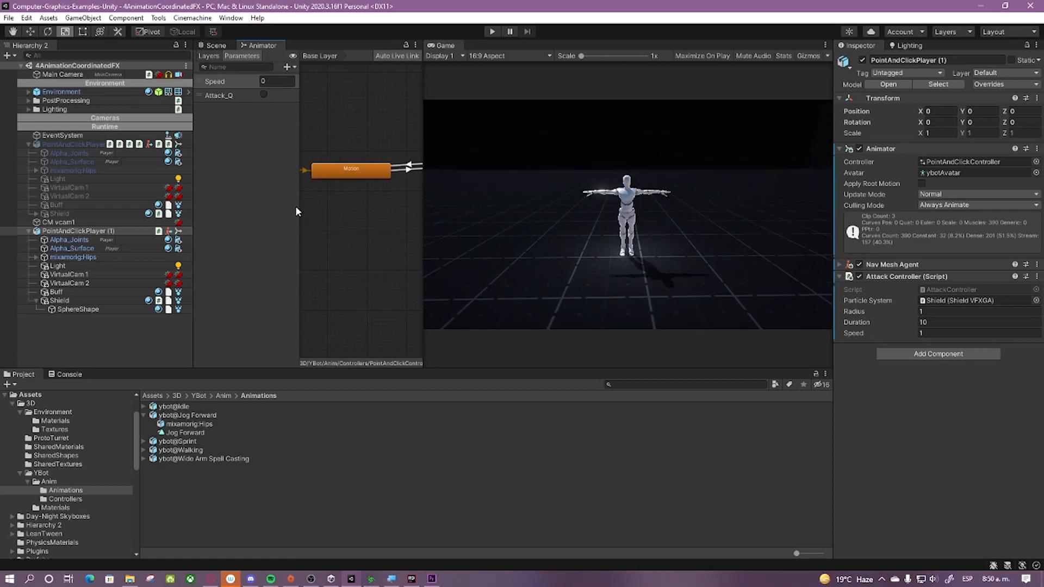
left_click_drag(296, 211, 268, 212)
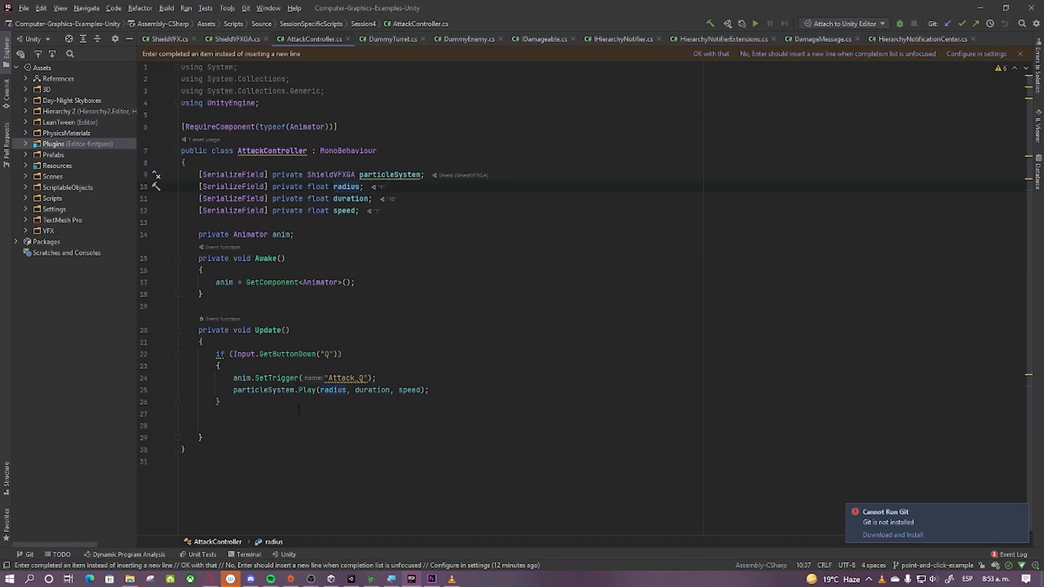
double_click(242, 377)
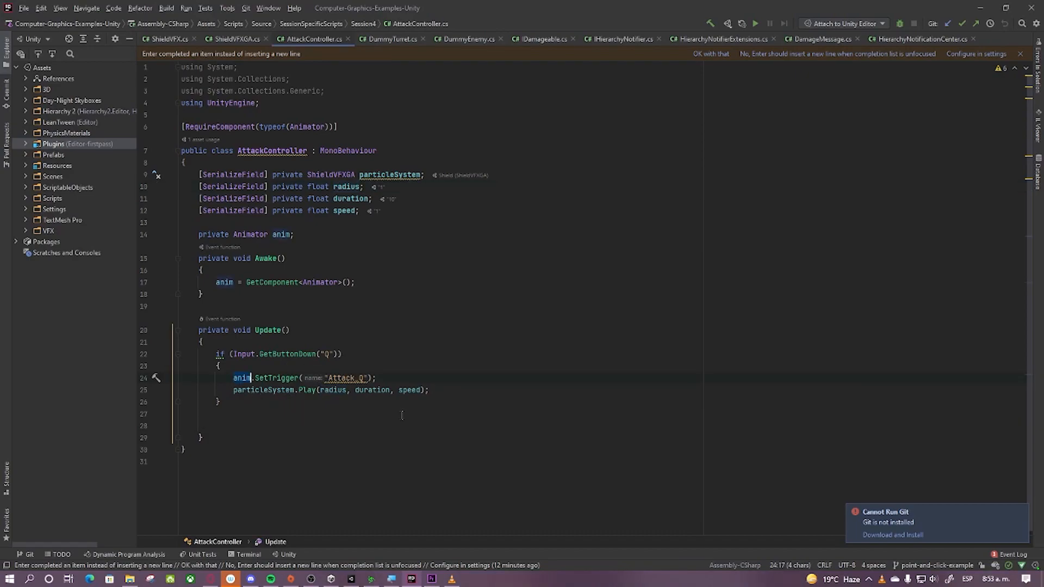
left_click(980, 11)
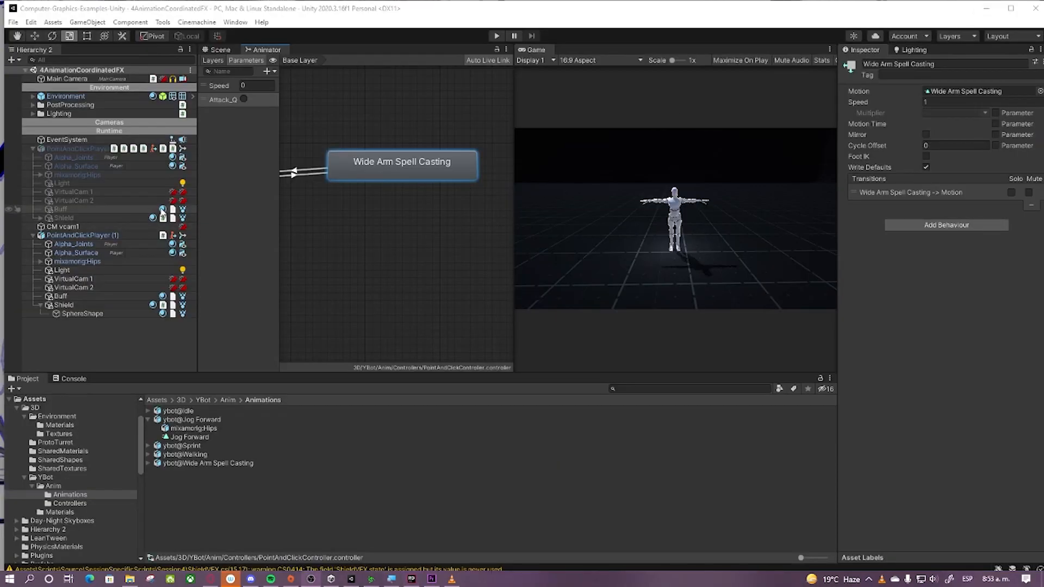
Step: Enable parameter control of the speed multiplier on the Wide Arm Spell Casting state in the Animator
scroll(348, 177, "down", 1)
middle_click_drag(349, 177, 300, 149)
scroll(347, 165, "up", 3)
scroll(408, 172, "down", 1)
scroll(408, 175, "up", 3)
middle_click_drag(408, 175, 382, 190)
scroll(370, 143, "down", 3)
middle_click_drag(369, 143, 392, 216)
scroll(400, 148, "up", 1)
scroll(403, 194, "up", 3)
scroll(393, 217, "up", 1)
scroll(377, 212, "down", 3)
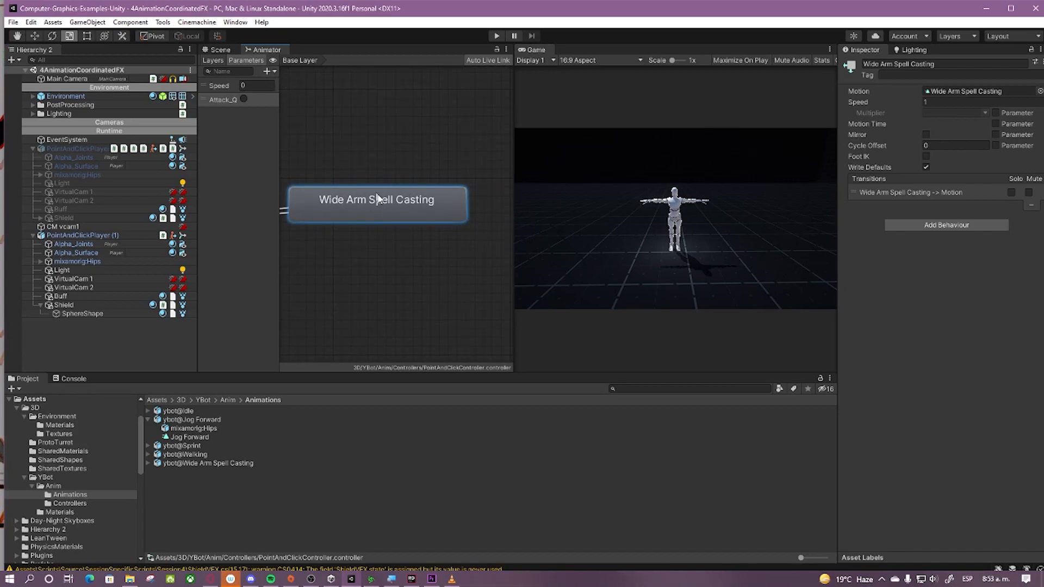
scroll(377, 143, "down", 3)
left_click(373, 129)
left_click(389, 182)
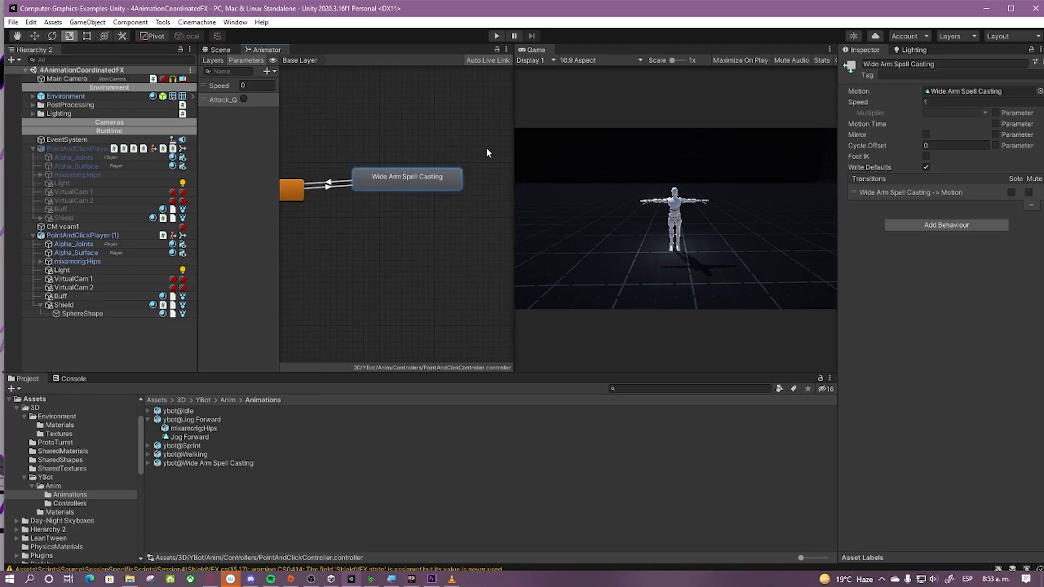
left_click(994, 113)
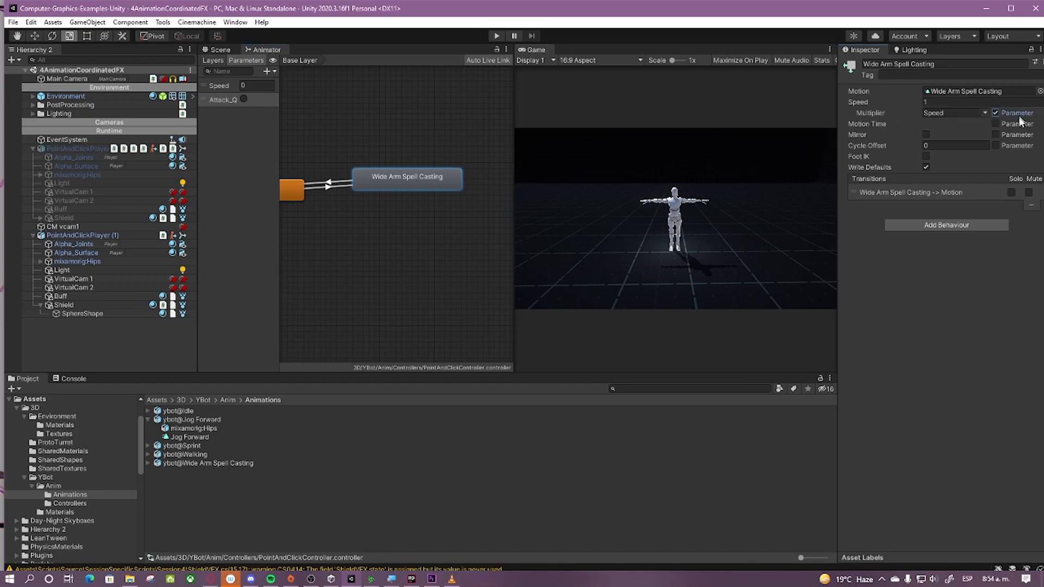
left_click(949, 113)
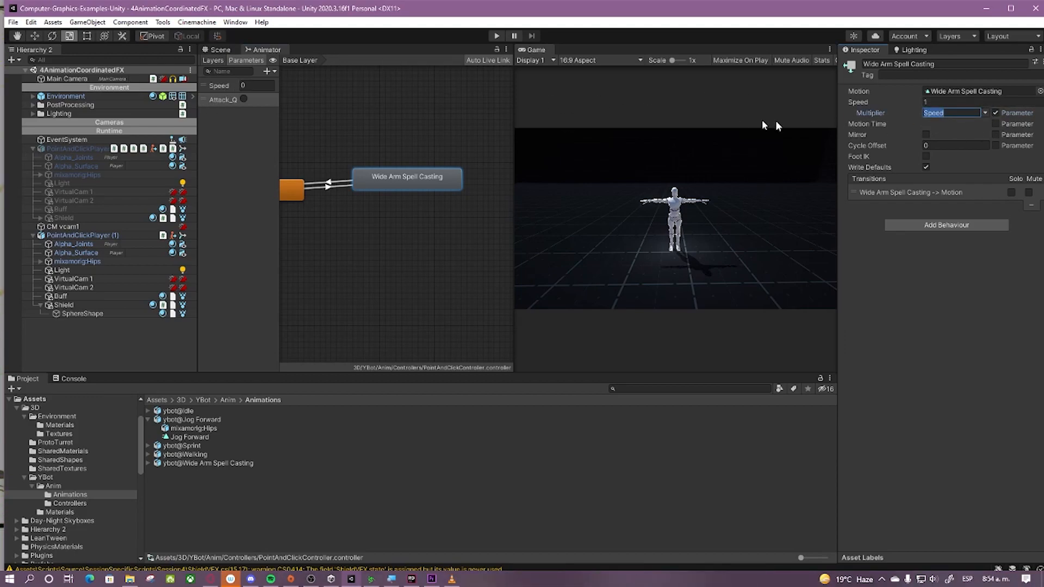
Step: Add a float parameter named Speed_Q to the animator controller and set its default value to 1
middle_click_drag(326, 171, 394, 168)
double_click(367, 177)
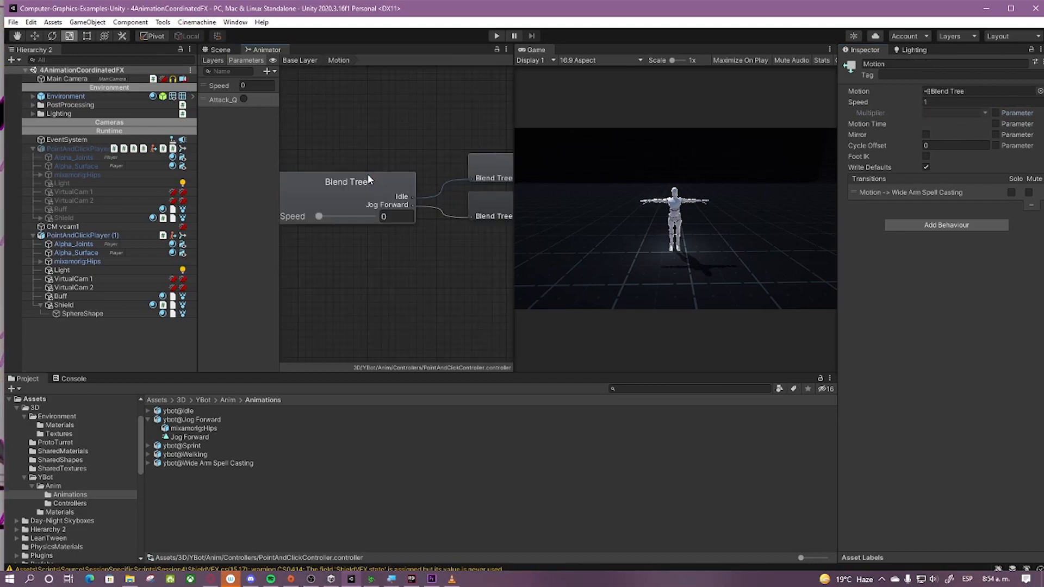
left_click(269, 71)
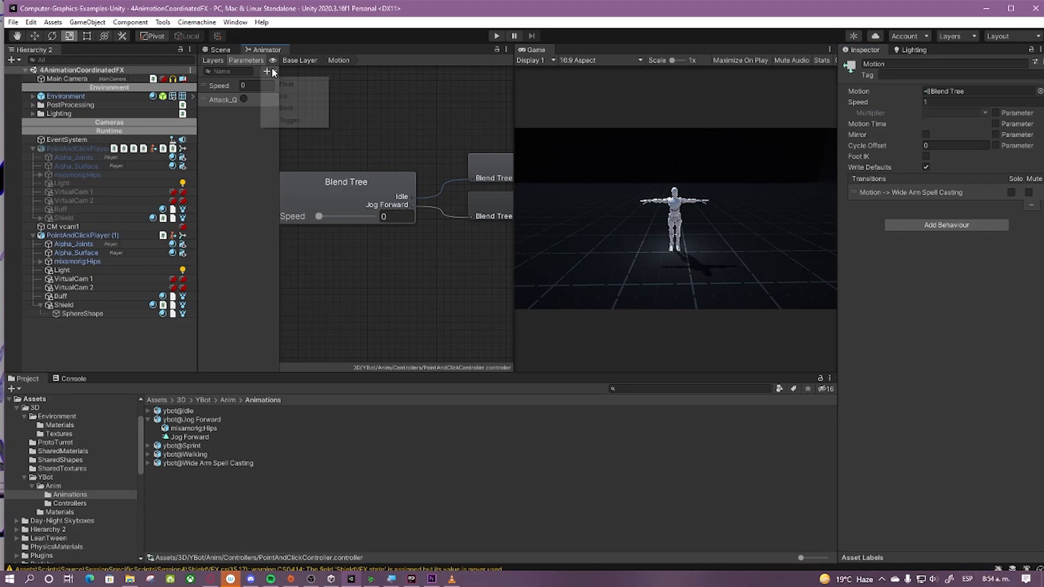
left_click(314, 89)
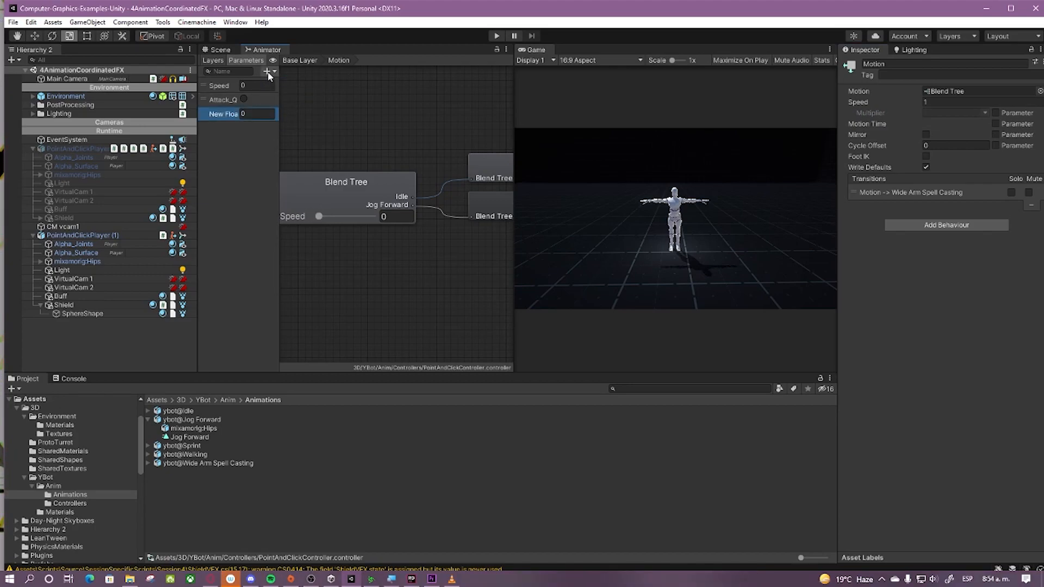
left_click(267, 73)
double_click(220, 115)
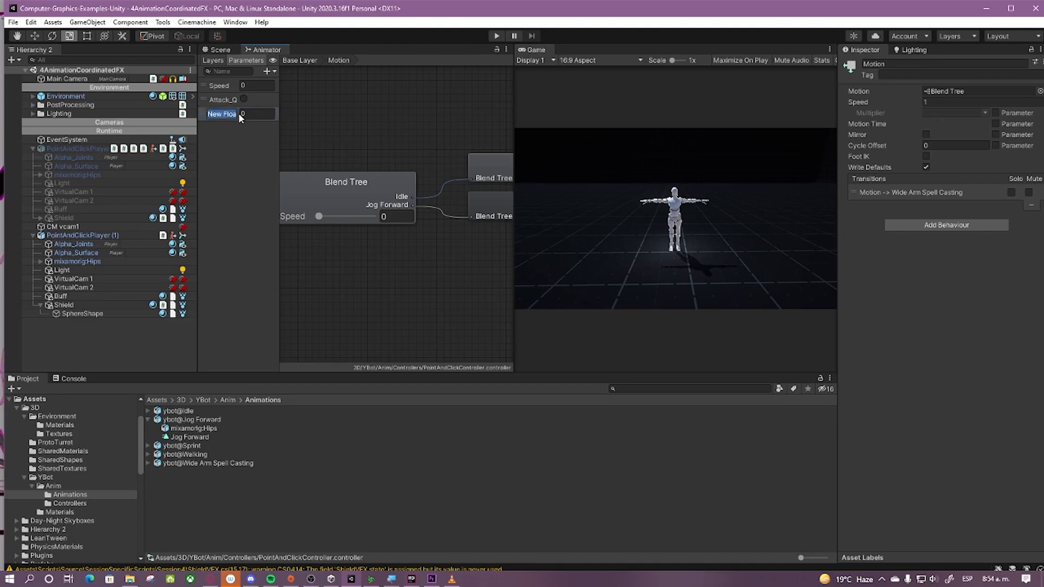
key("BackSpace")
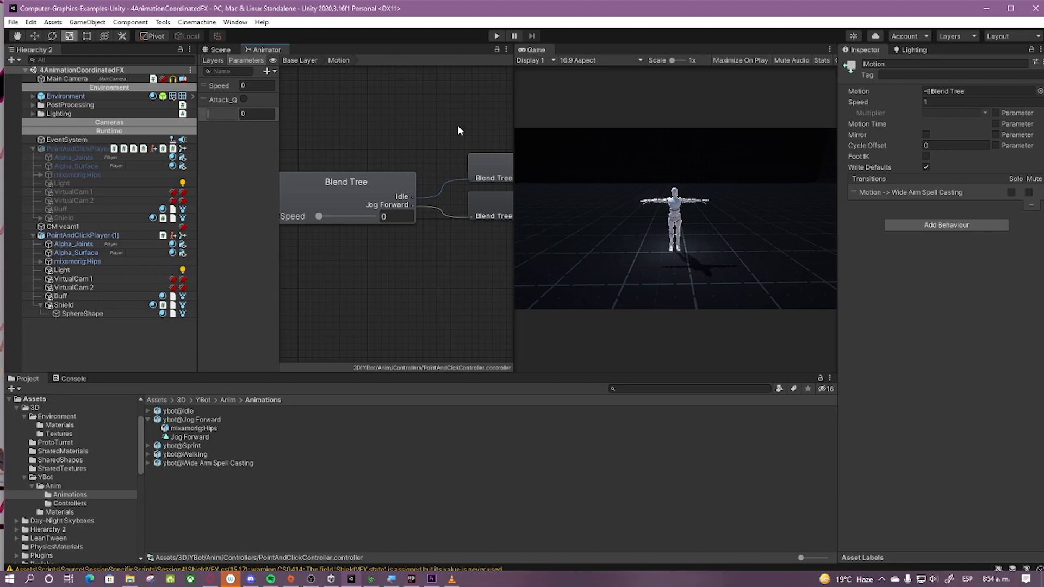
type("Speed_Q")
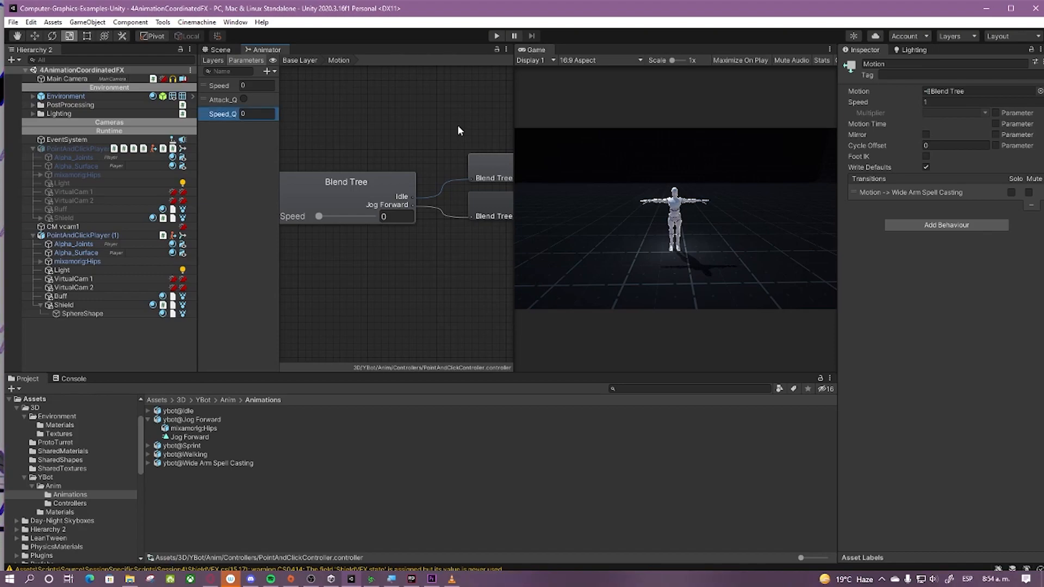
left_click(255, 113)
left_click(254, 113)
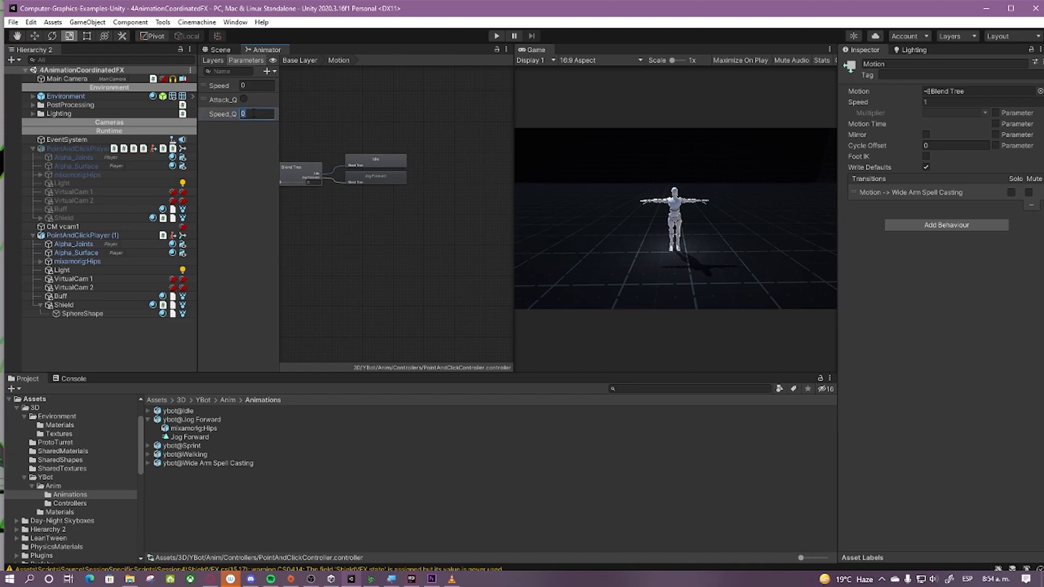
type("1")
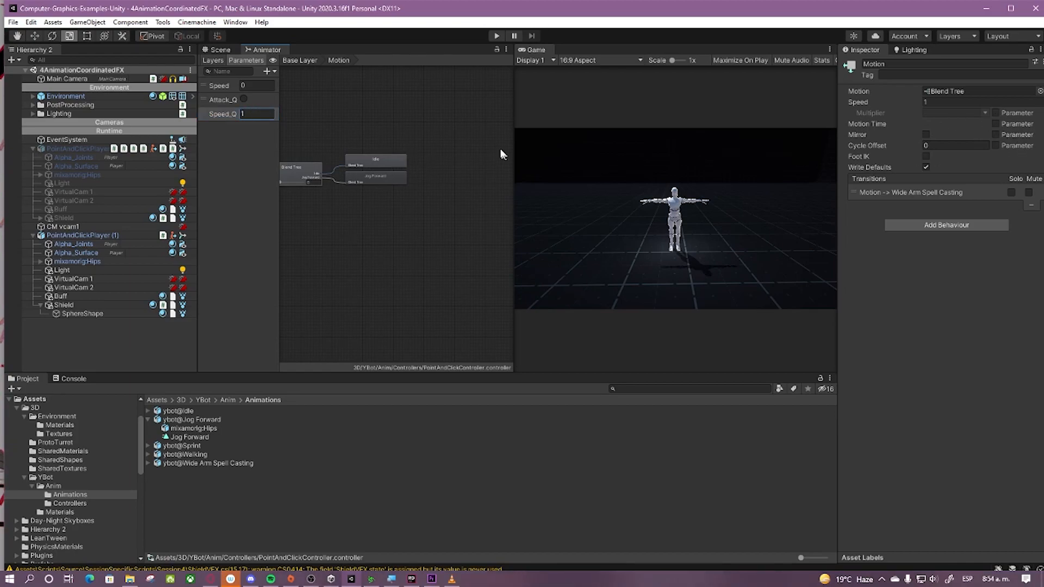
Step: Return to the Base Layer and set the Wide Arm Spell Casting state's speed multiplier parameter to Speed_Q
left_click(335, 128)
left_click(300, 60)
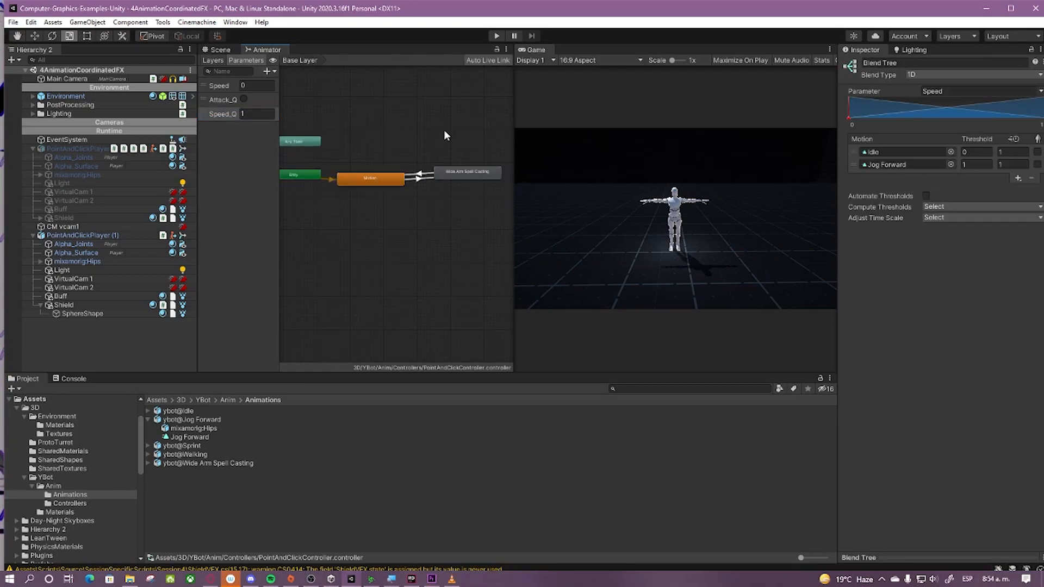
left_click(326, 159)
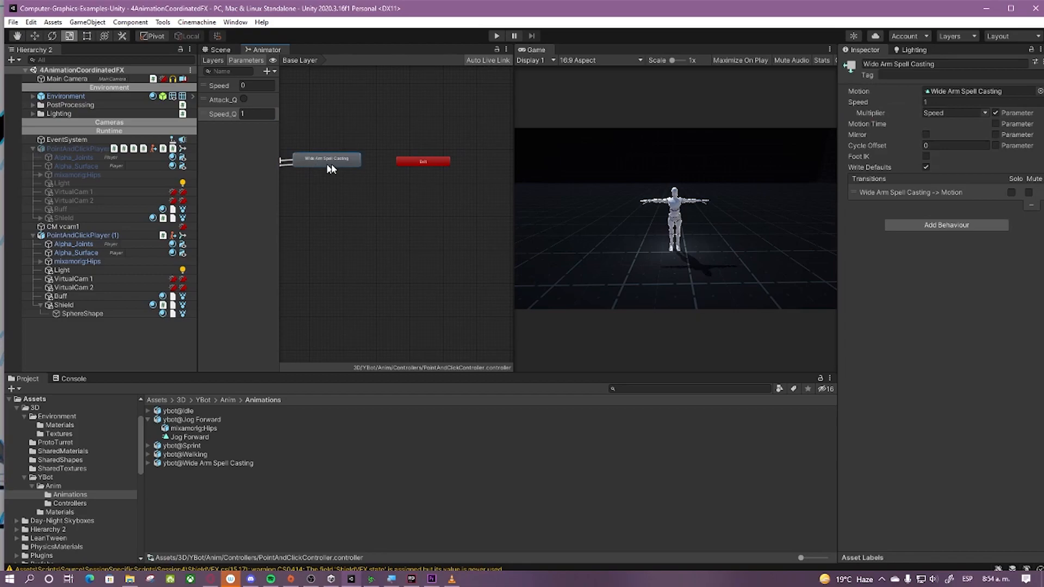
left_click(984, 113)
left_click(1001, 137)
scroll(393, 136, "up", 2)
scroll(401, 136, "down", 2)
scroll(401, 136, "down", 3)
scroll(389, 139, "up", 2)
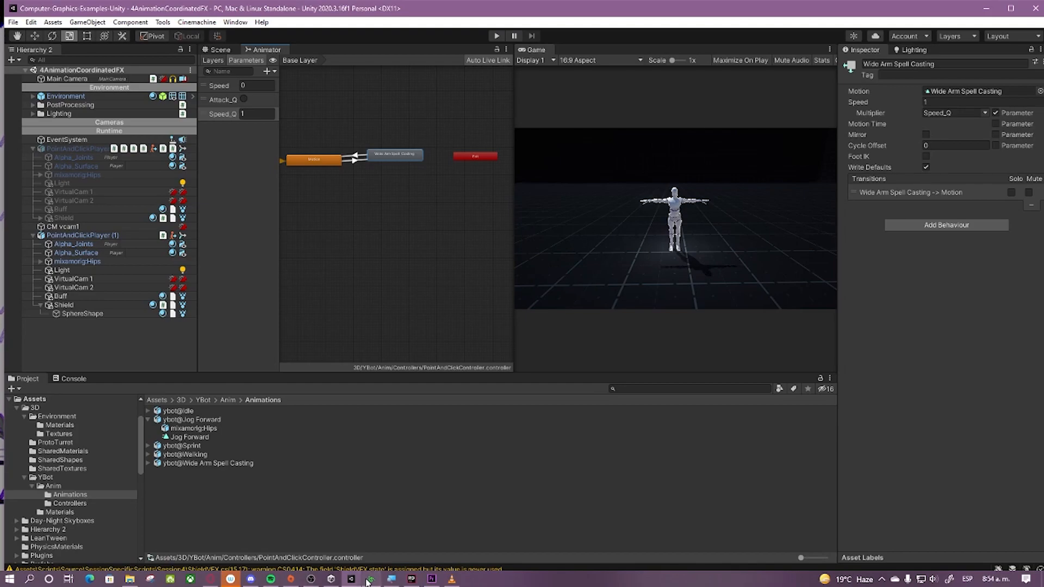
Step: In AttackController's Update method, add an anim.SetFloat call for "Speed_Q" below the SetTrigger line, leaving its value argument empty
left_click(420, 581)
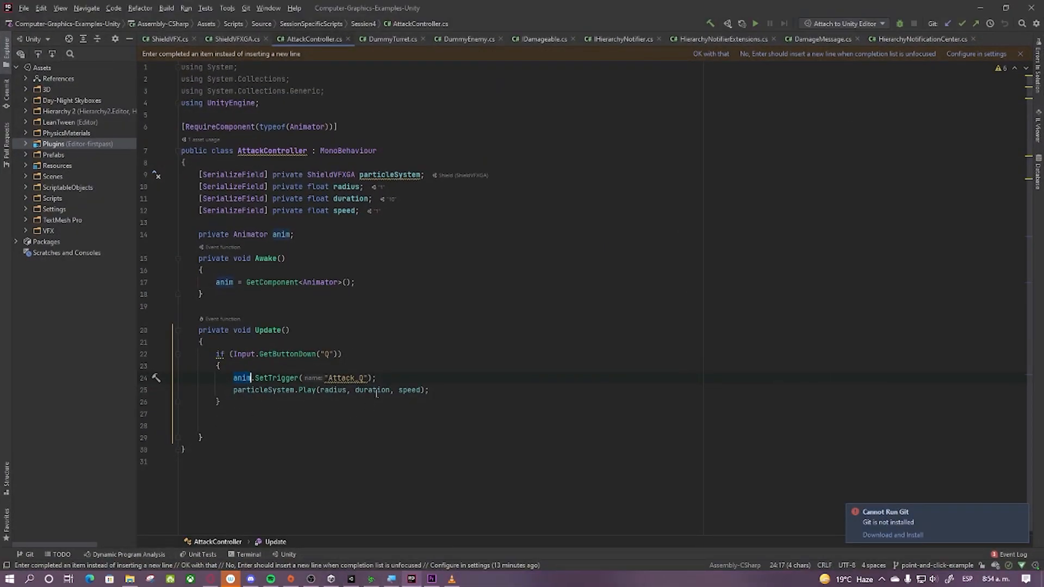
left_click(389, 378)
key("Return")
type("anim.")
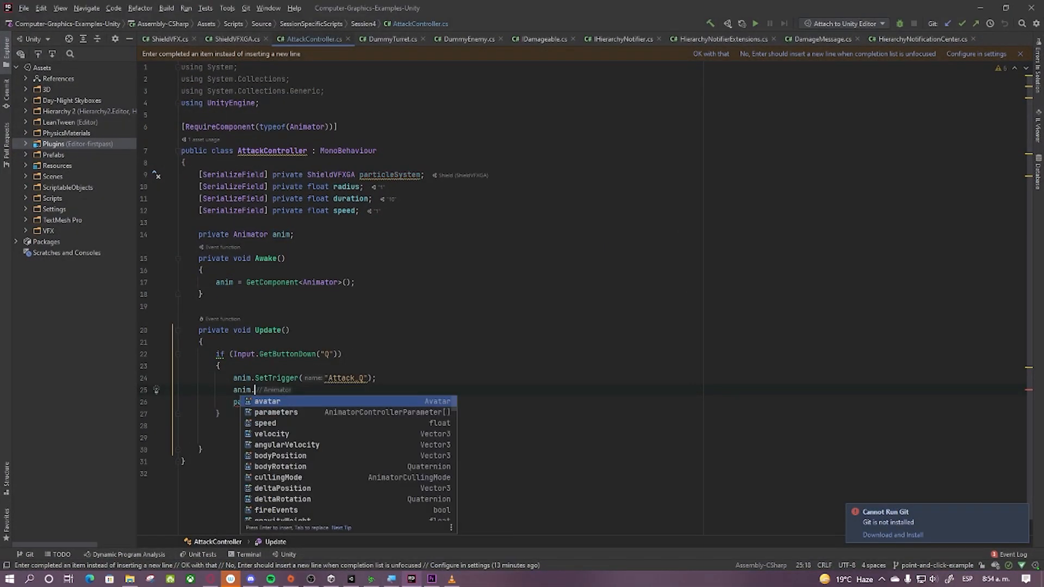
type("set")
key("Down")
key("Down")
key("Down")
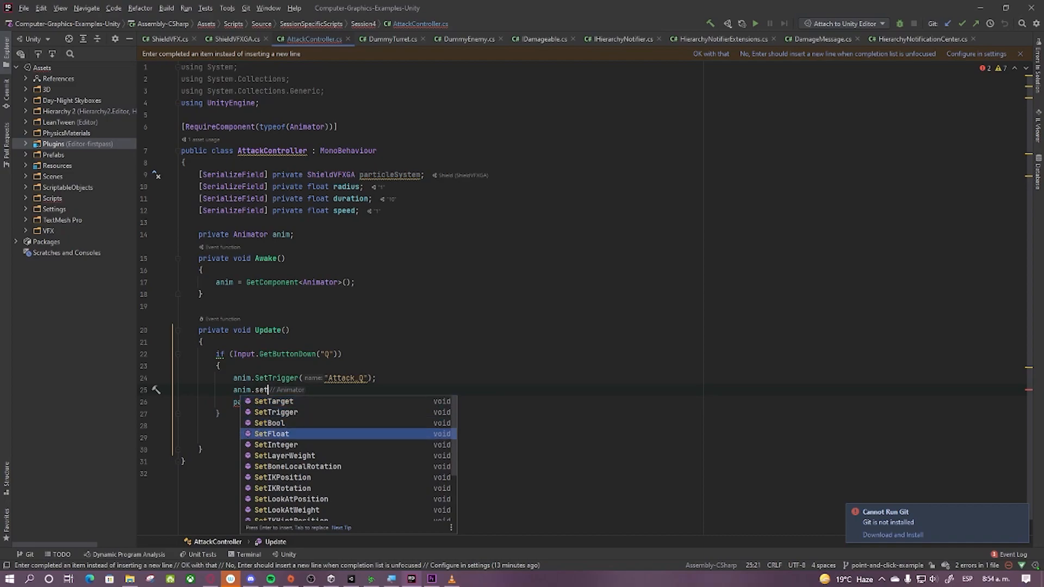
key("Return")
type("\"S")
key("BackSpace")
type("Wide Arm Spell Casting")
key("ctrl+z")
type("Speed")
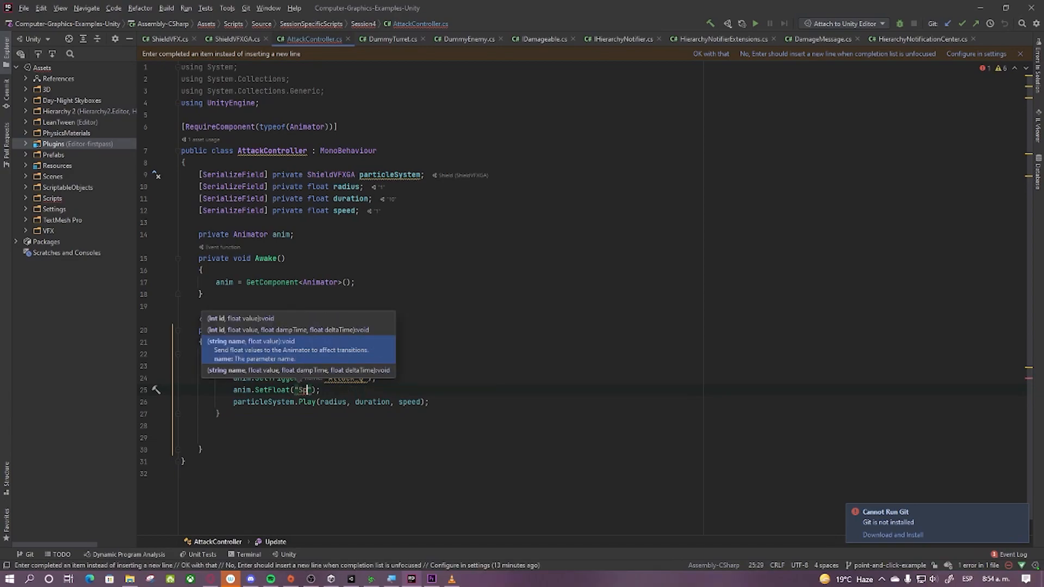
type("_Q\"")
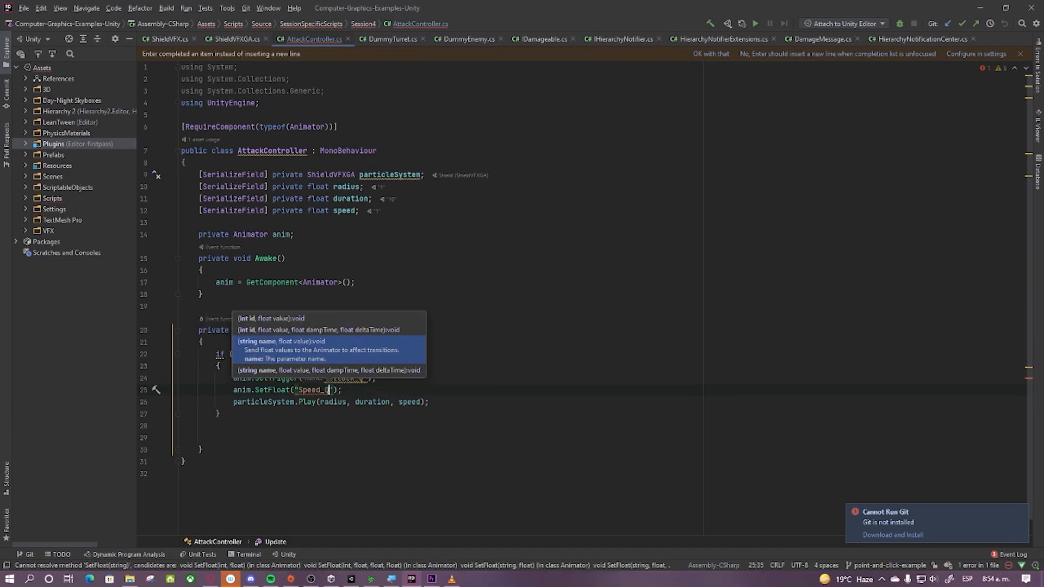
type(",")
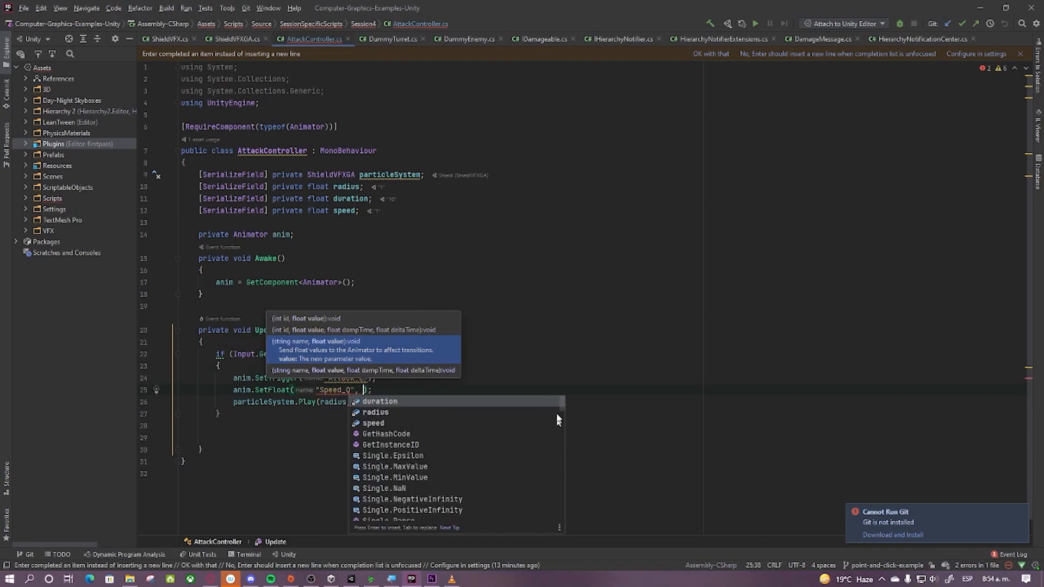
left_click(495, 254)
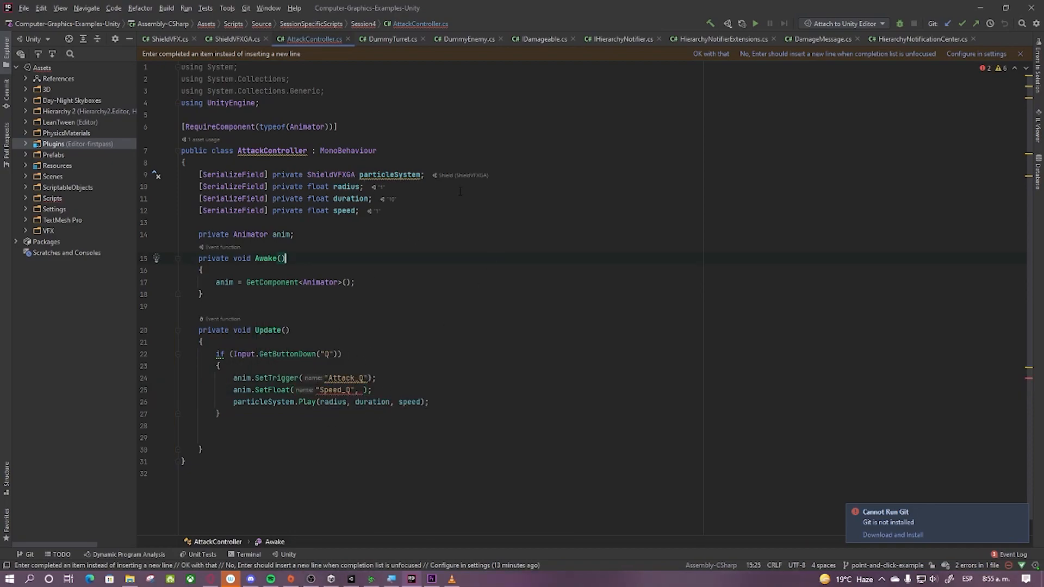
left_click(363, 389)
type("()")
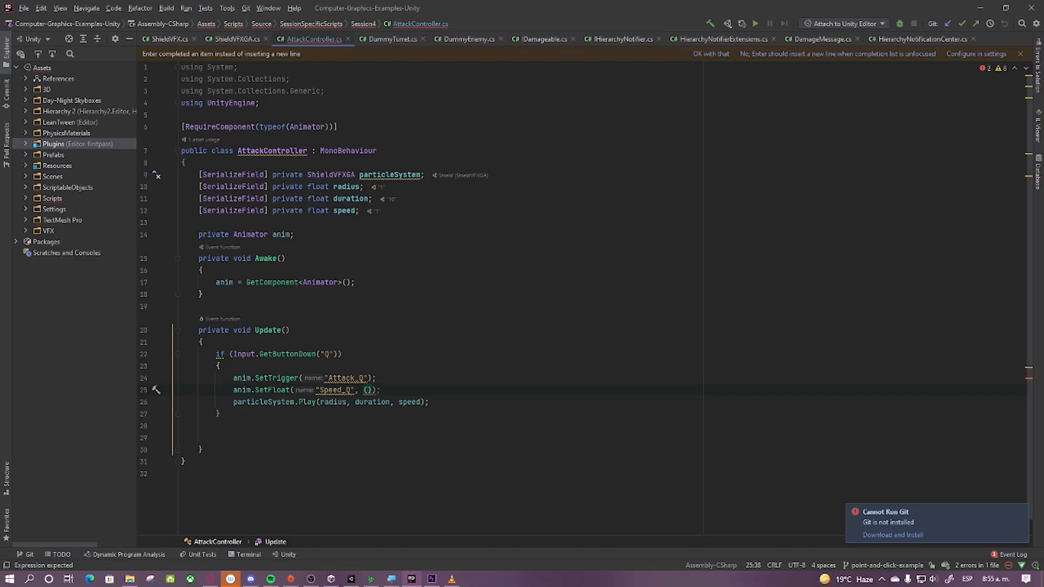
type("AnimationHumanStream.get")
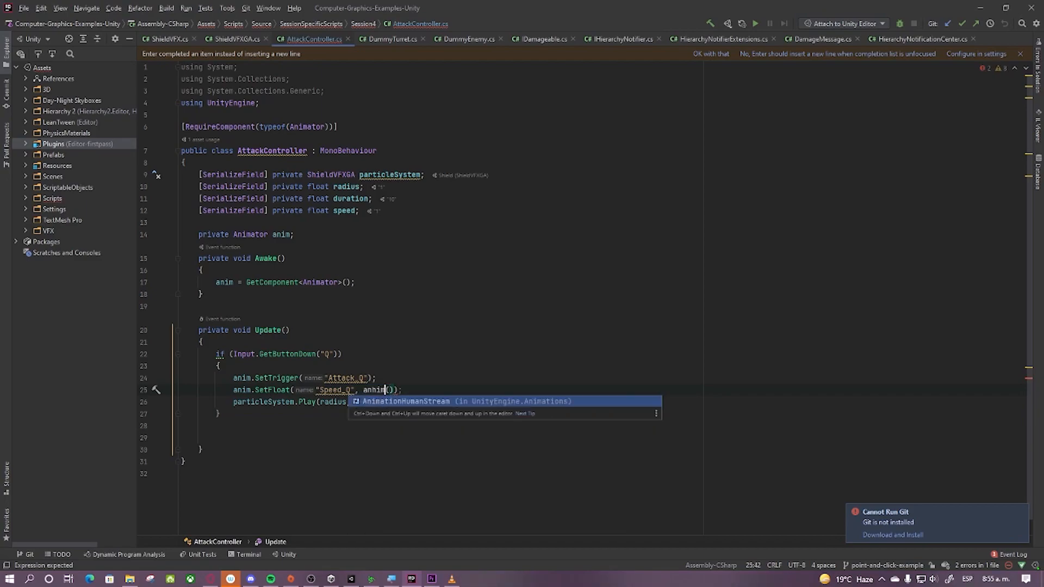
key("ctrl+z")
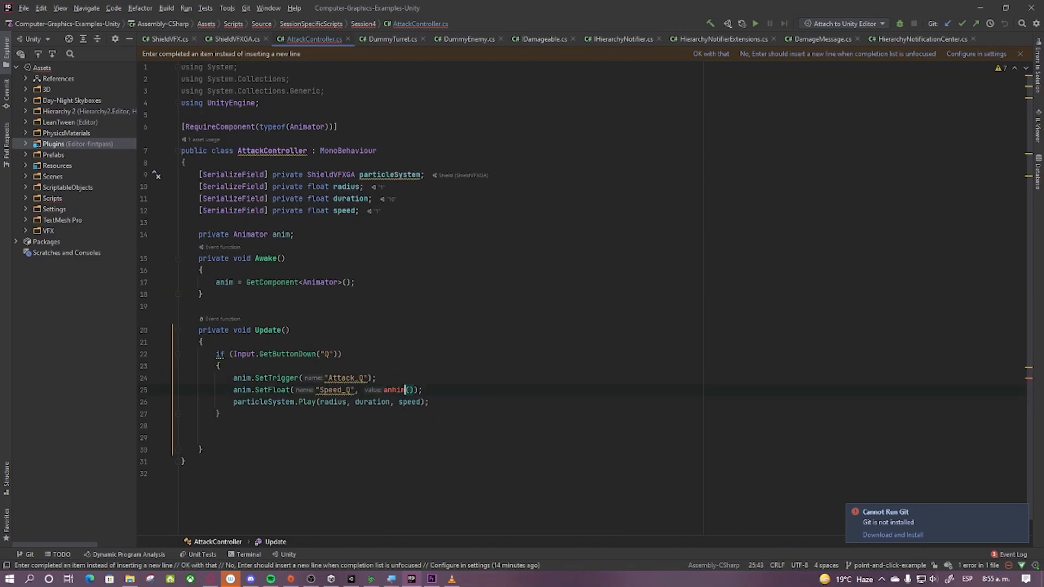
key("BackSpace")
key("BackSpace")
key("BackSpace")
type("im")
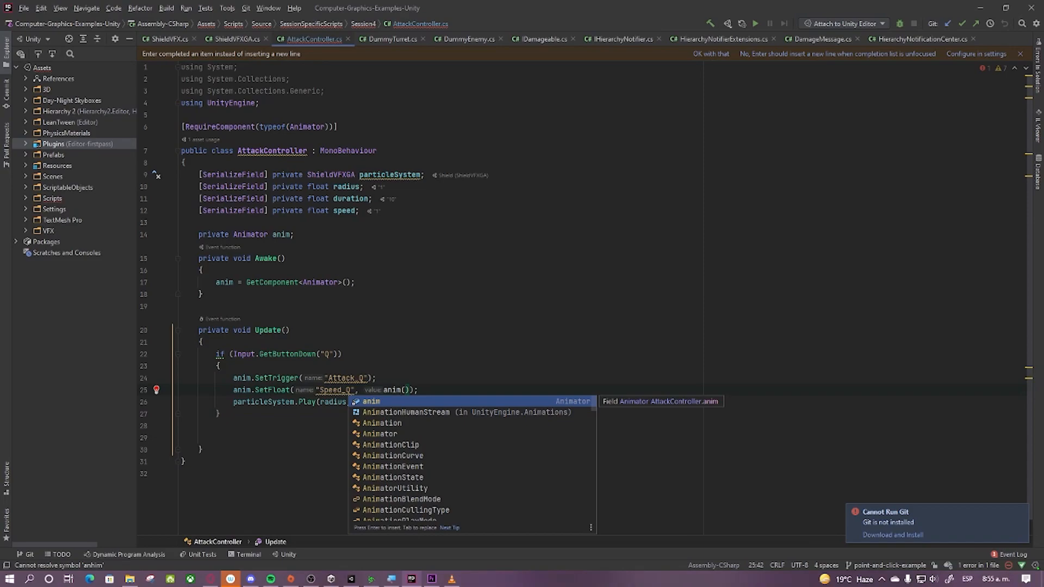
key("BackSpace")
key("BackSpace")
key("BackSpace")
key("BackSpace")
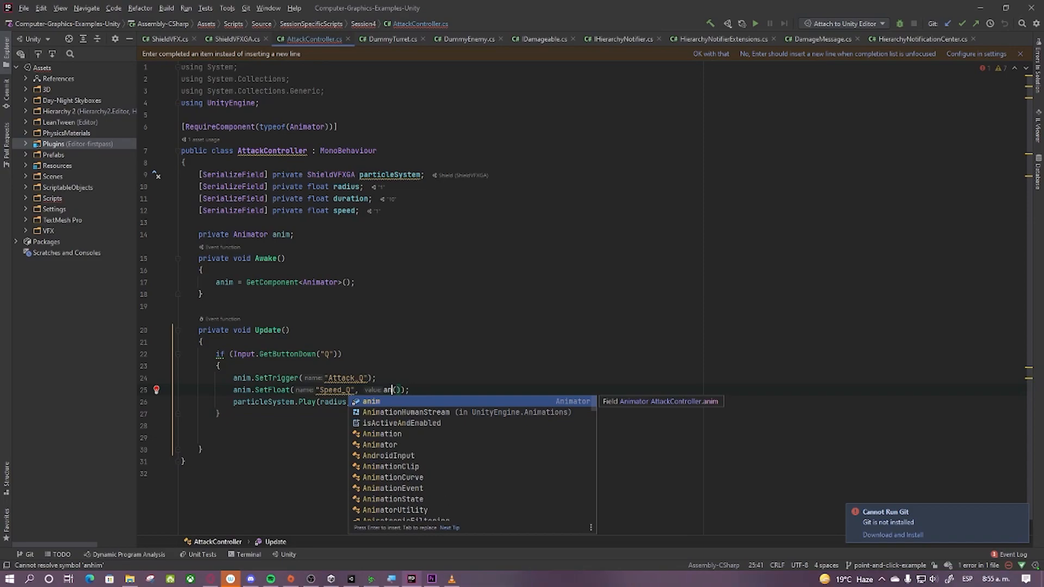
Step: Fill in the value argument of the "Speed_Q" SetFloat call with 2 / (duration / speed) and save the script
type("2 / (")
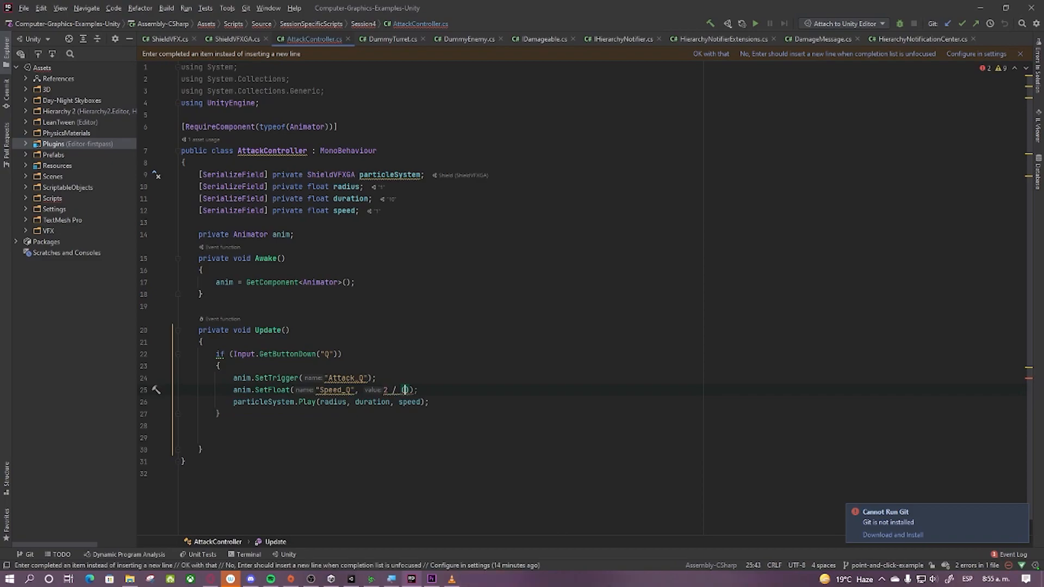
type("duration / ")
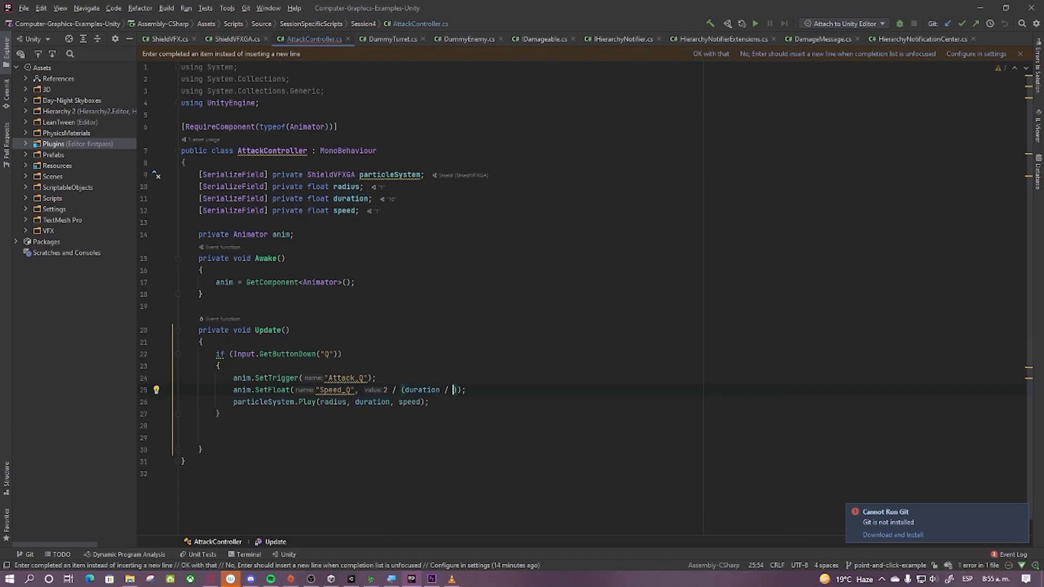
type("speed")
left_click(479, 270)
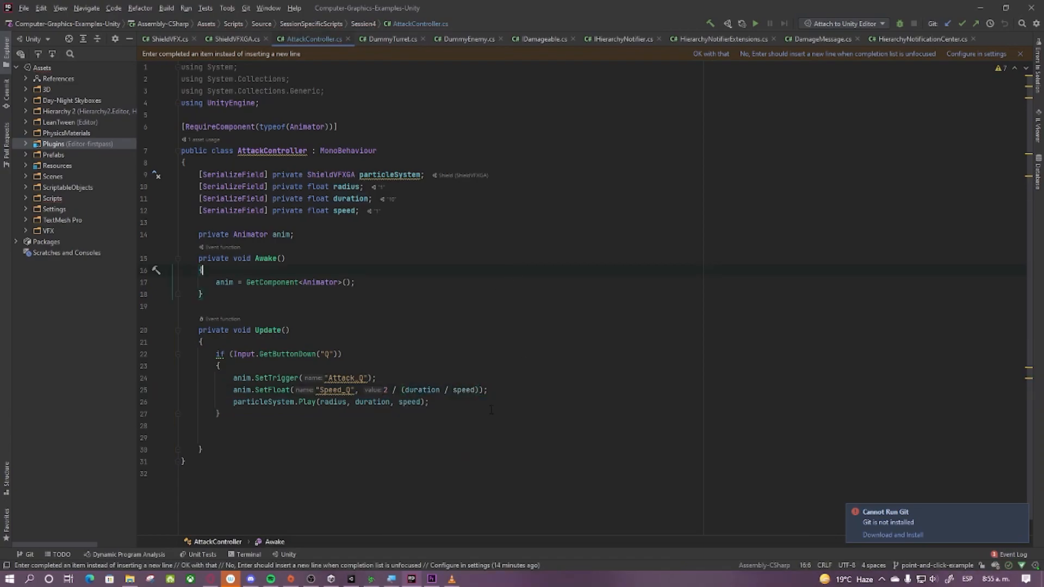
key("ctrl+s")
left_click(393, 380)
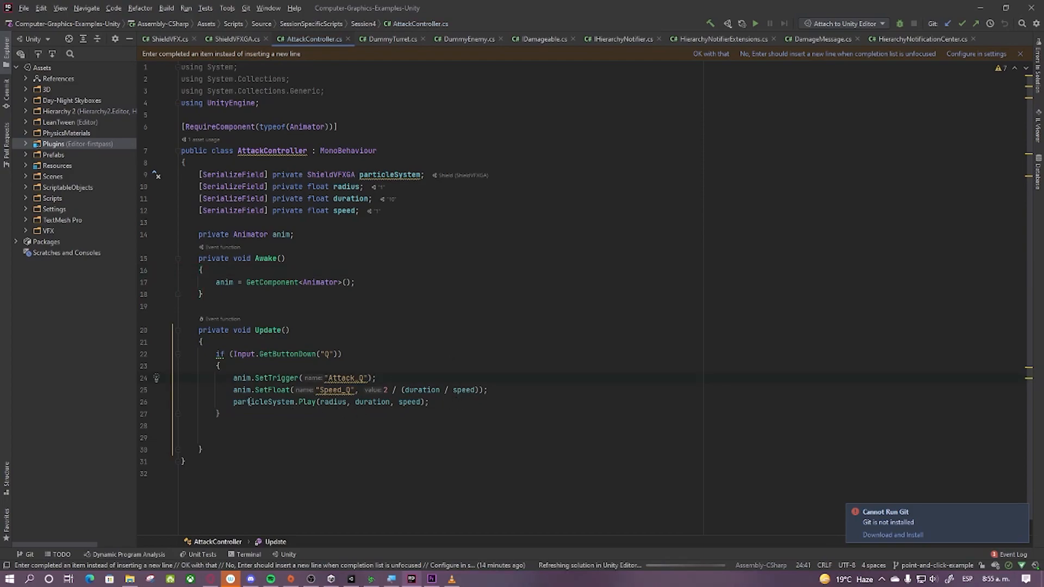
Step: Switch to Unity, select PointAndClickPlayer (1), and start Play mode to test the Q attack
left_click(981, 7)
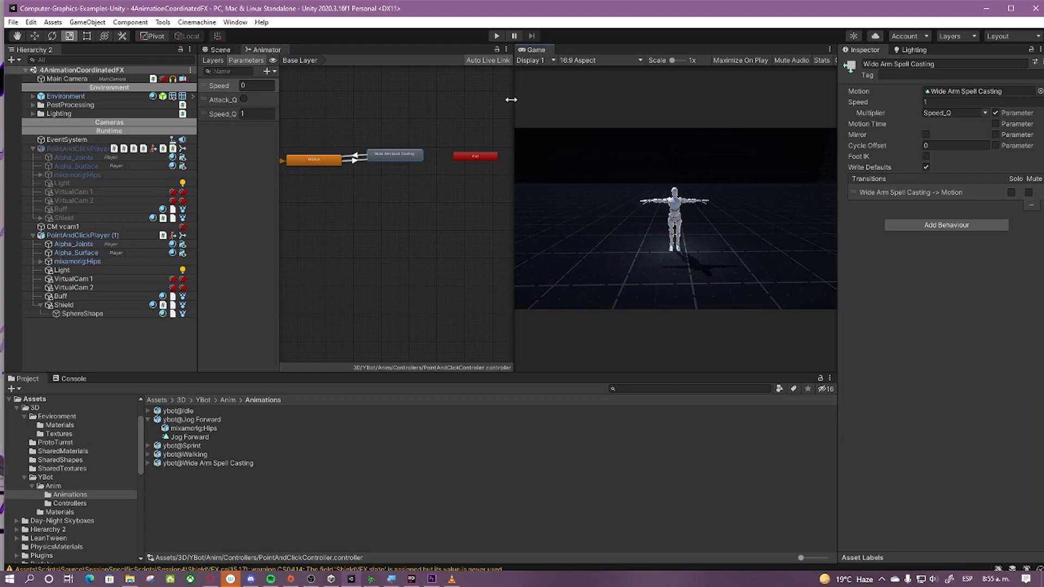
left_click_drag(511, 100, 450, 114)
left_click(87, 235)
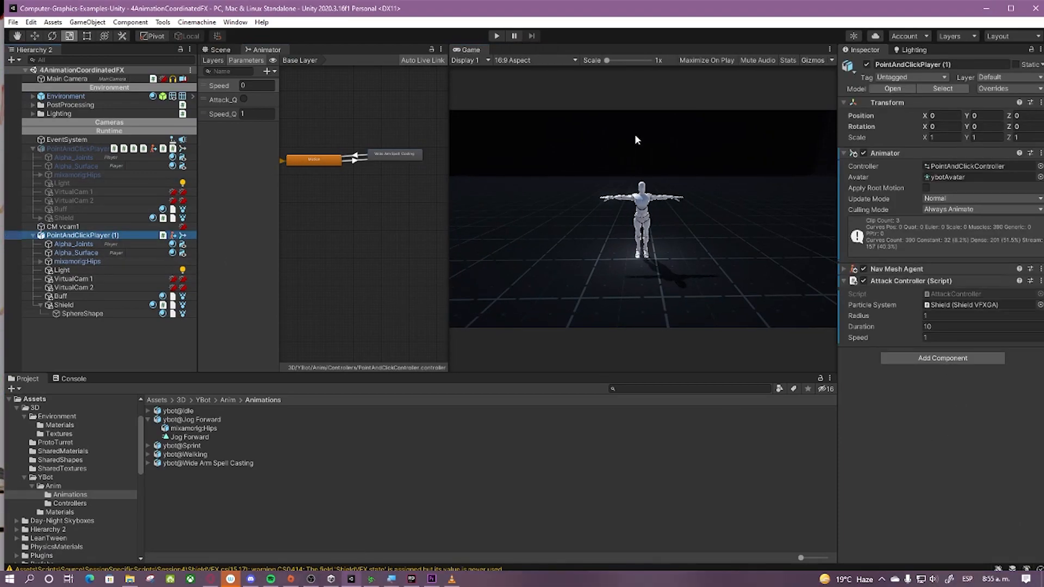
left_click(496, 36)
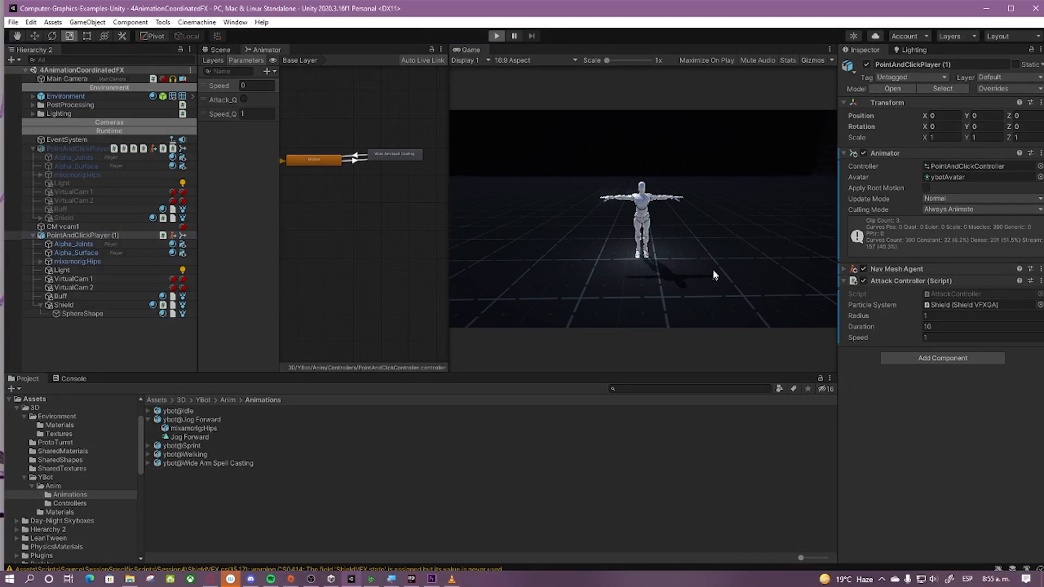
key("q")
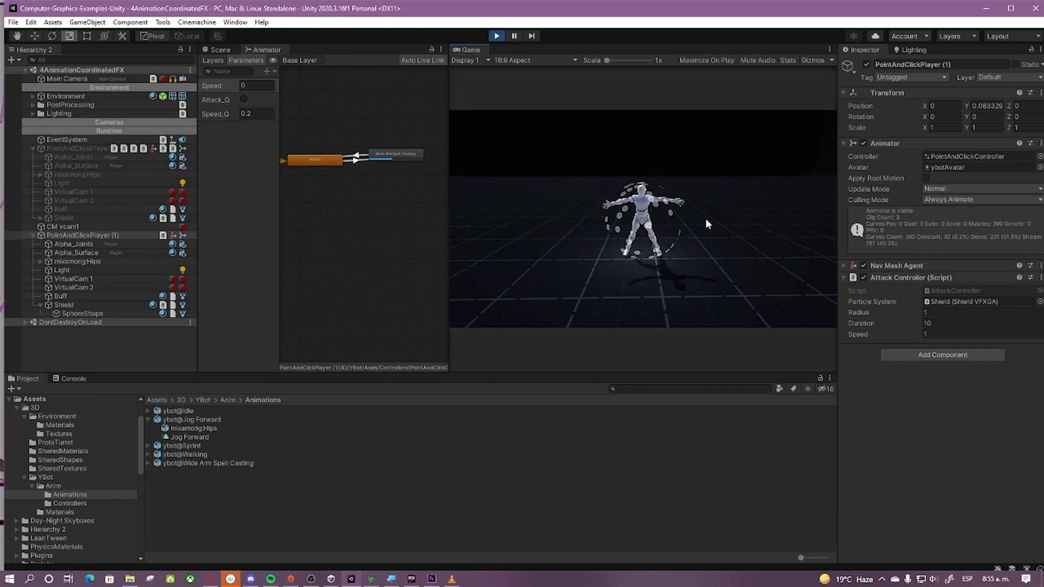
Step: Set the Attack Controller's Radius to 4 and Duration to 2 during Play mode, and trigger the Q attack again twice
left_click(934, 314)
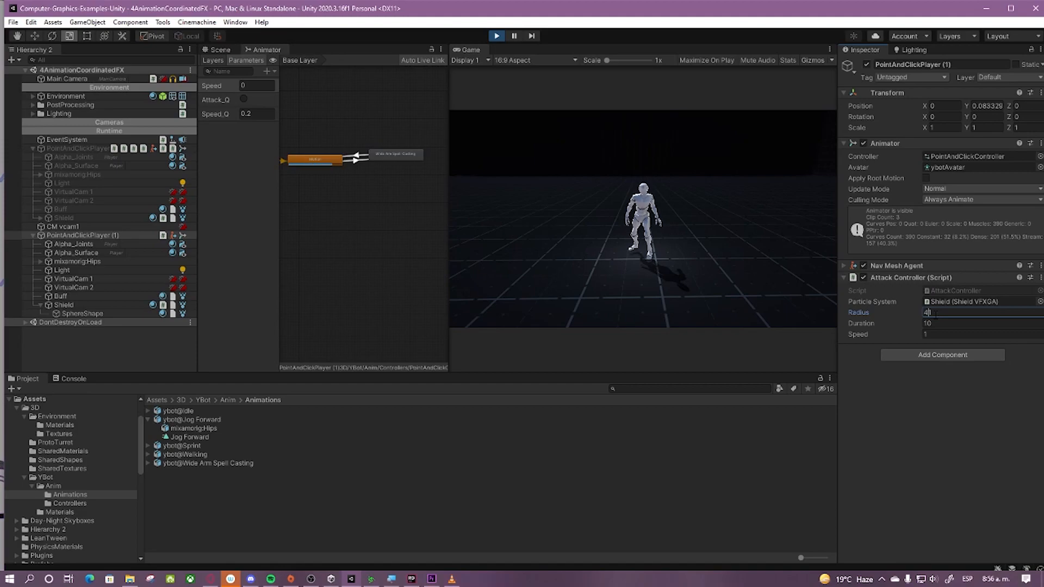
left_click(951, 324)
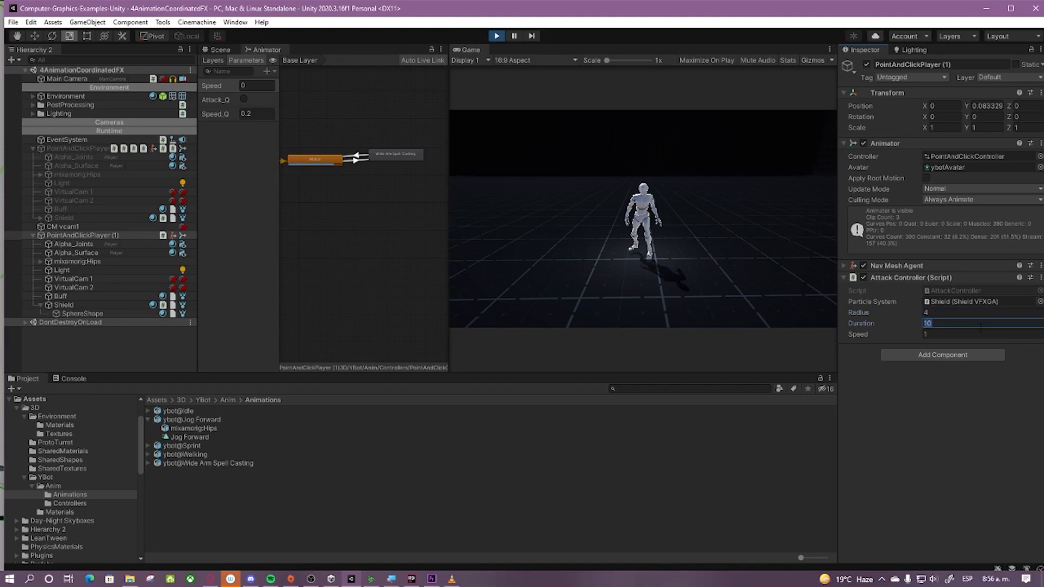
type("2")
left_click(687, 197)
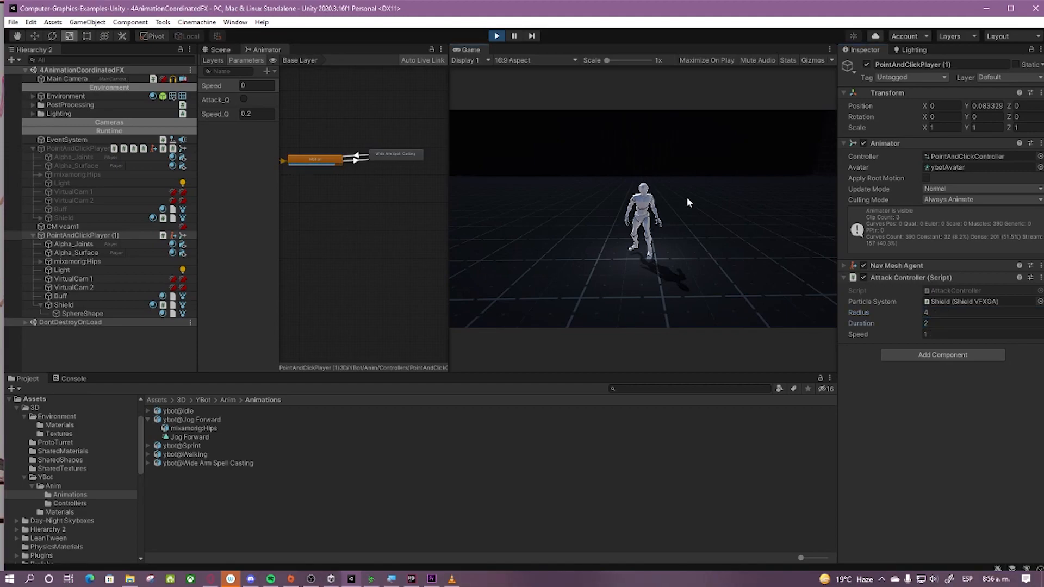
key("q")
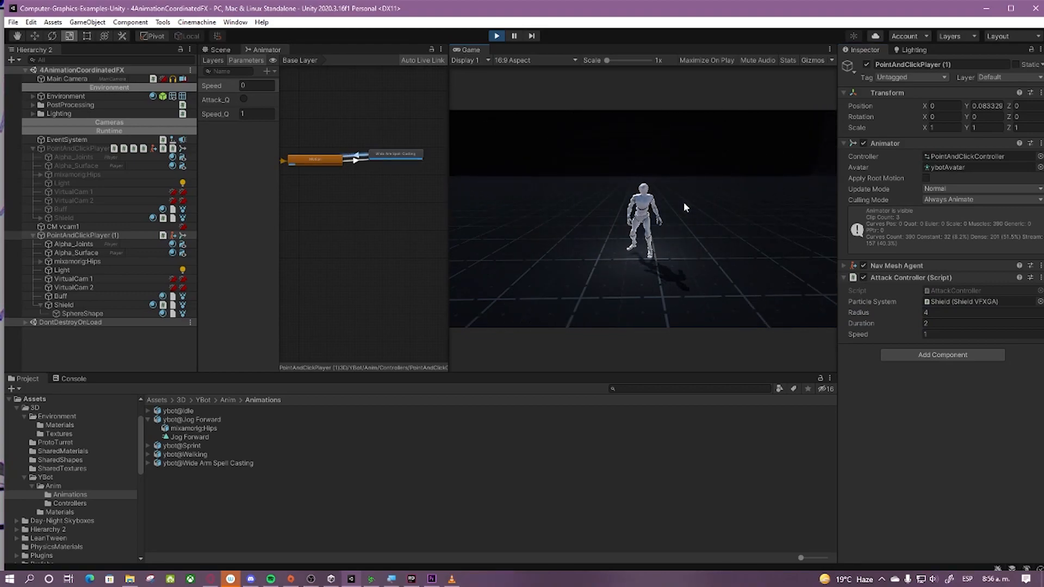
key("q")
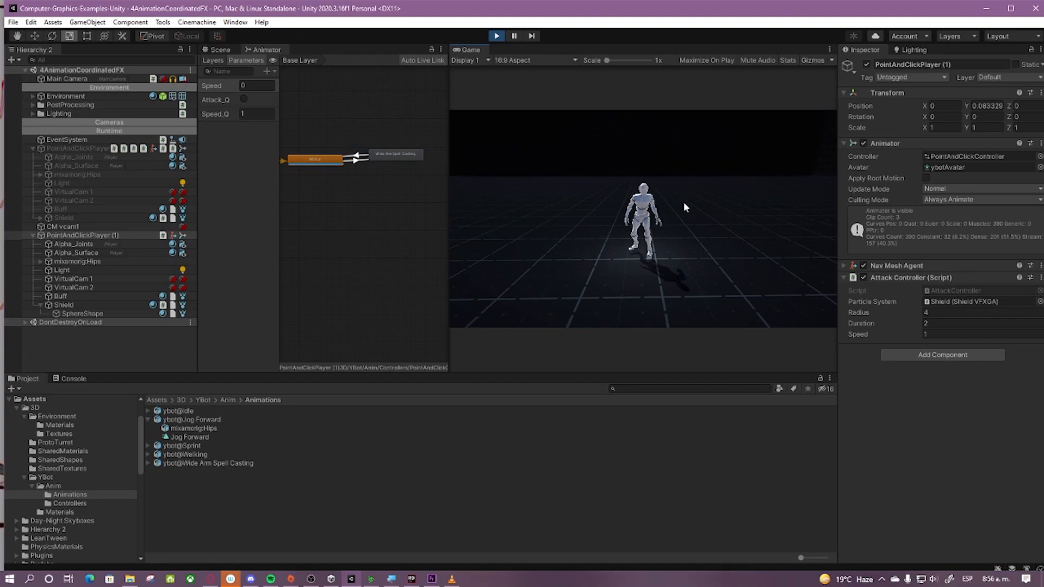
Step: Switch back to Rider to review the AttackController script's Update method
left_click_drag(449, 152, 507, 160)
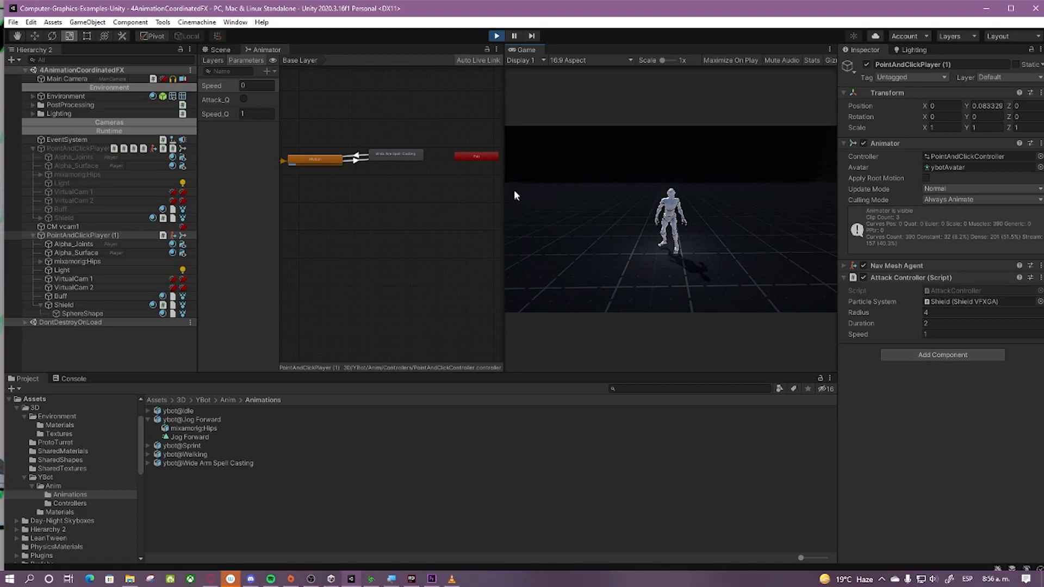
left_click_drag(504, 181, 453, 187)
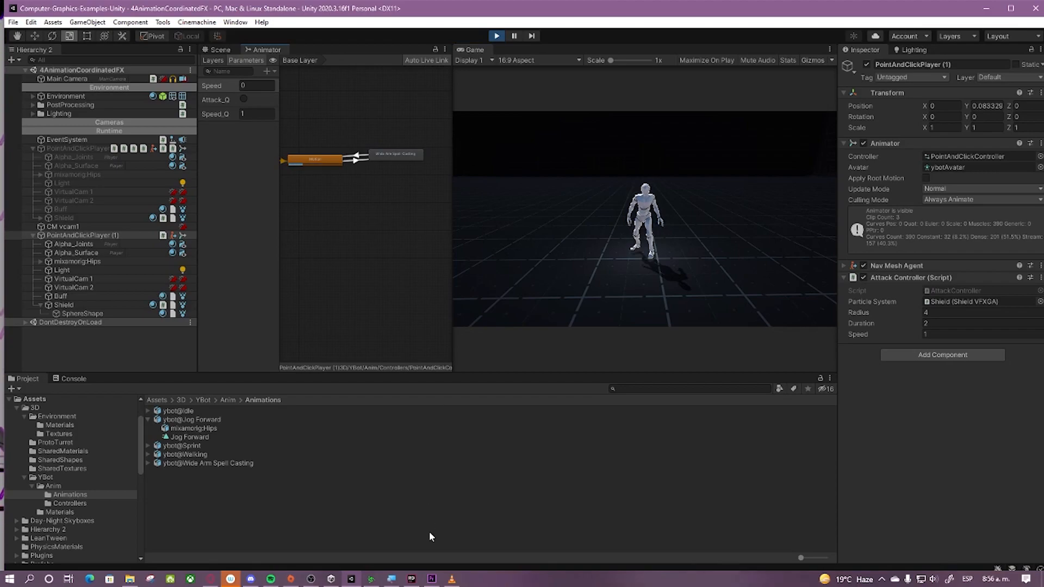
left_click(411, 578)
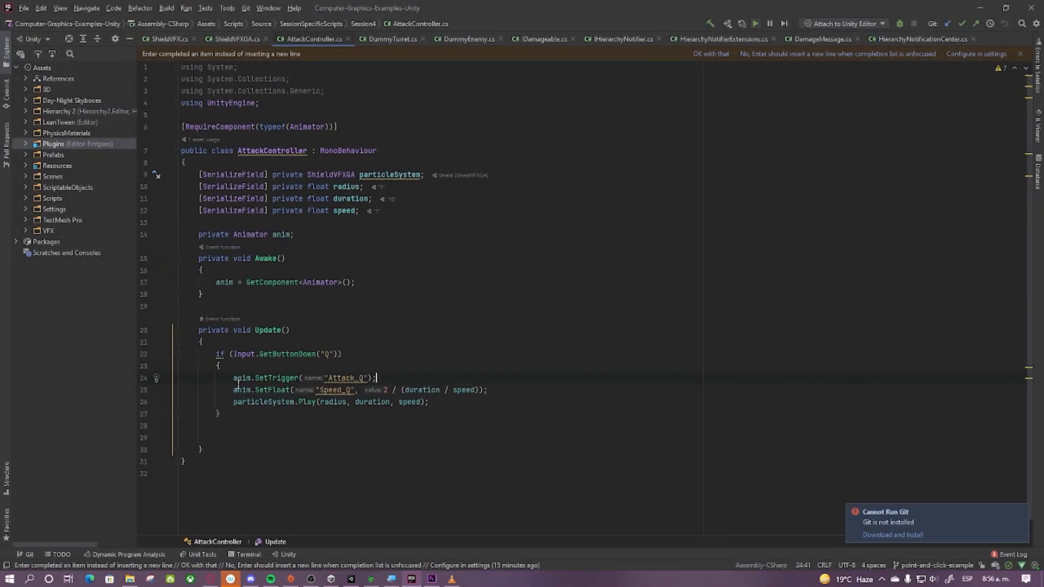